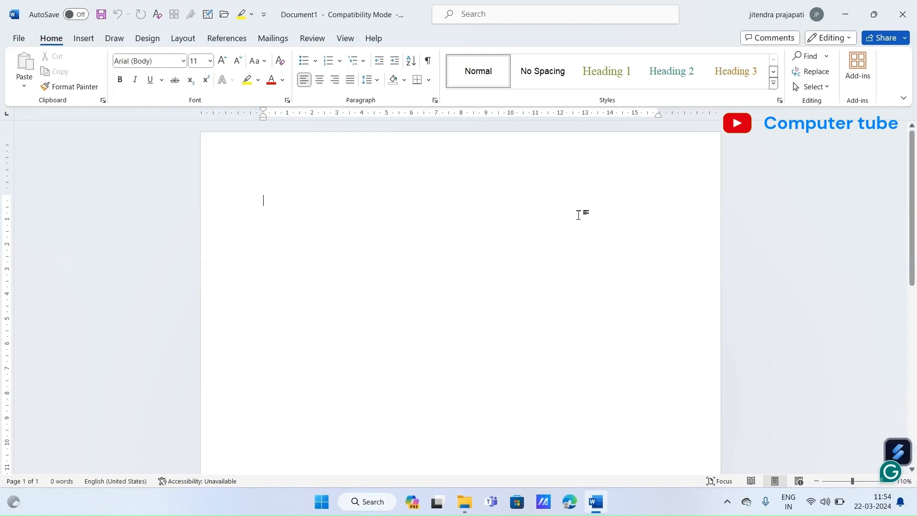
Insert a table with four columns and four rows at the start of the blank document
{"action": "left_click", "coordinate": [84, 39]}
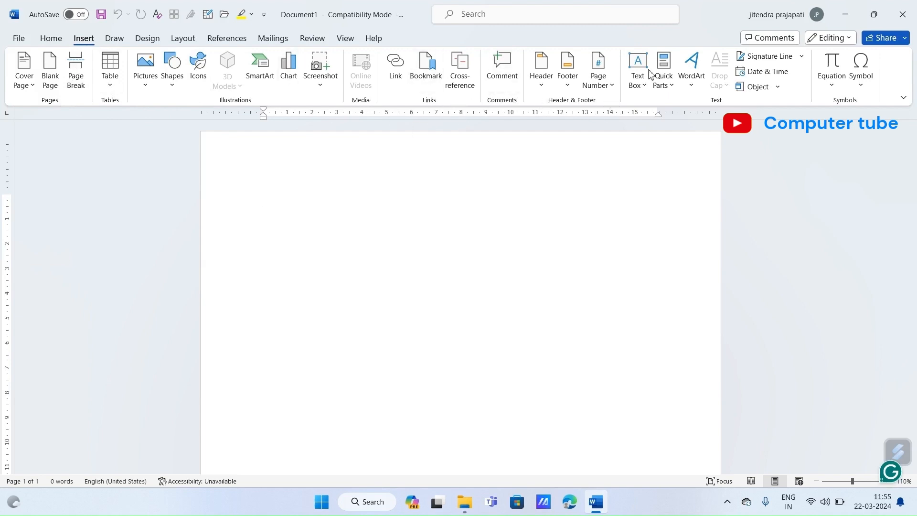
{"action": "left_click", "coordinate": [100, 58]}
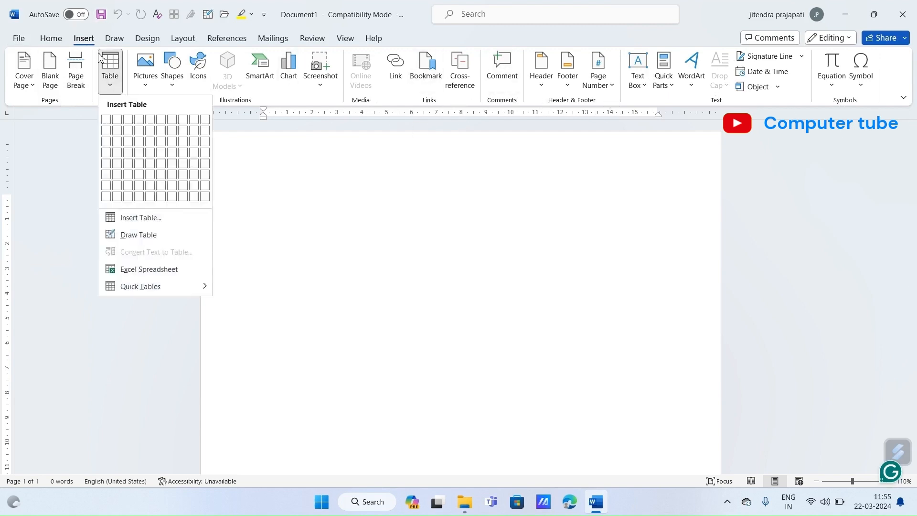
{"action": "left_click", "coordinate": [139, 152]}
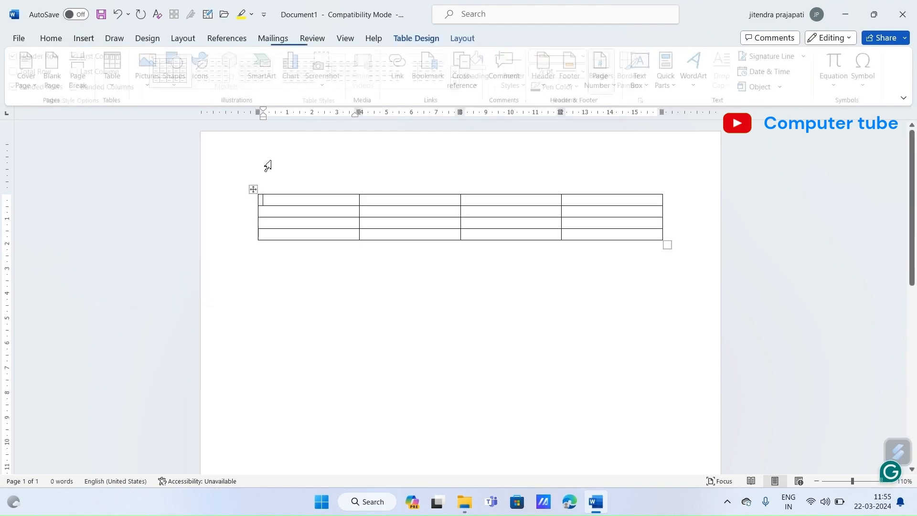
Review the table's design and layout options, and delete the whole table from the document
{"action": "left_click", "coordinate": [463, 39]}
{"action": "left_click", "coordinate": [417, 39]}
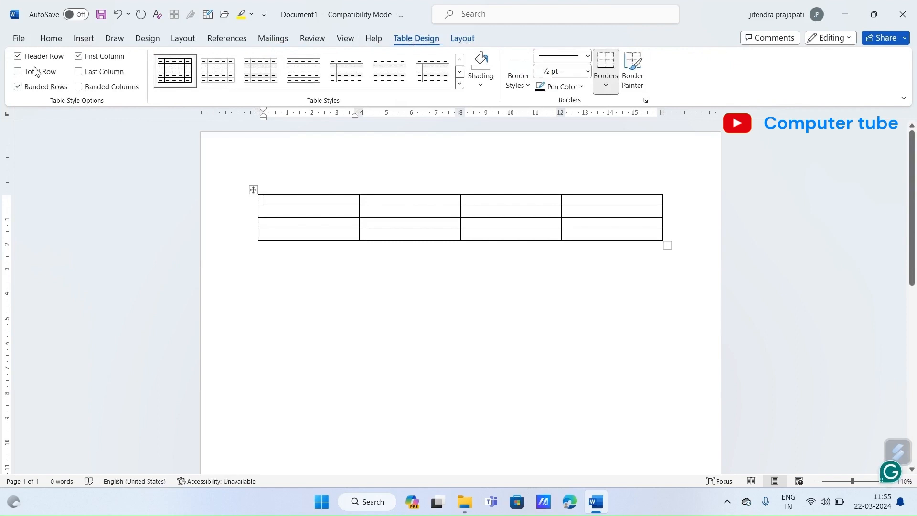
{"action": "left_click", "coordinate": [465, 39]}
{"action": "left_click", "coordinate": [420, 41]}
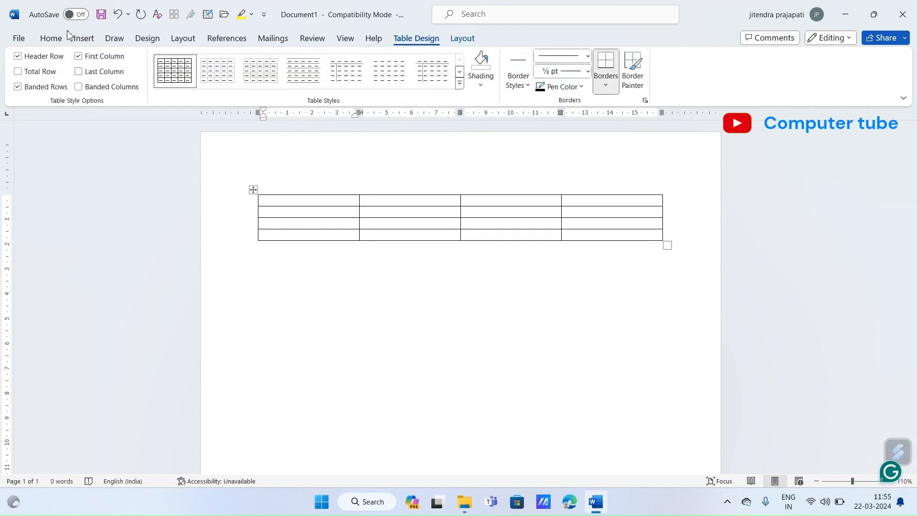
{"action": "left_click", "coordinate": [85, 40]}
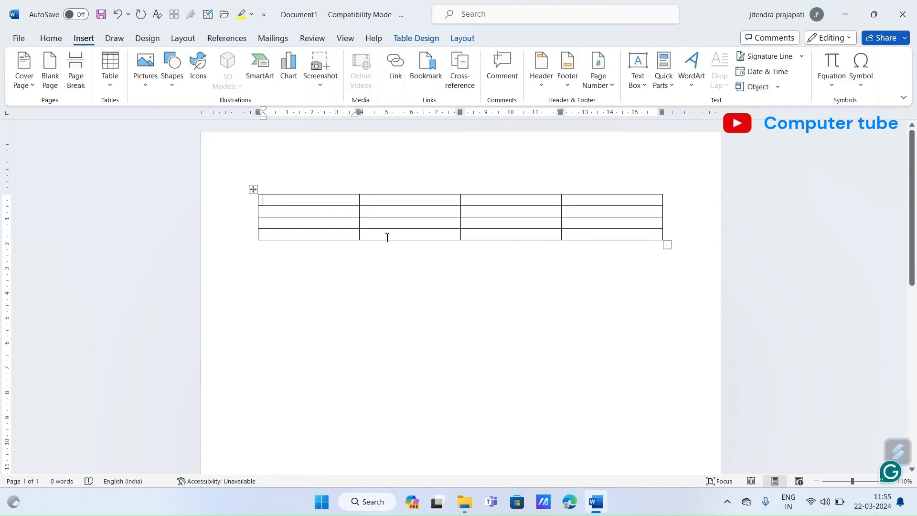
{"action": "key", "text": "ctrl+a"}
{"action": "key", "text": "Delete"}
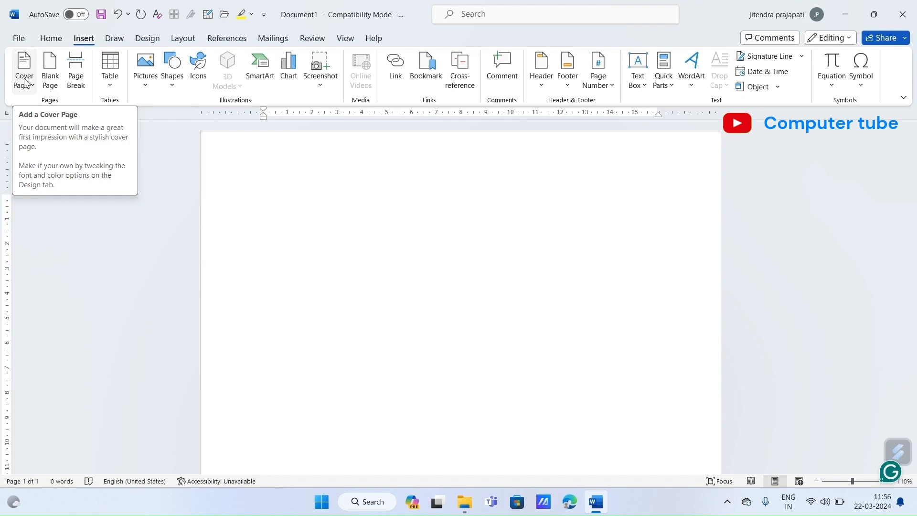
Add the built-in Integral cover page to the document
{"action": "left_click", "coordinate": [26, 86]}
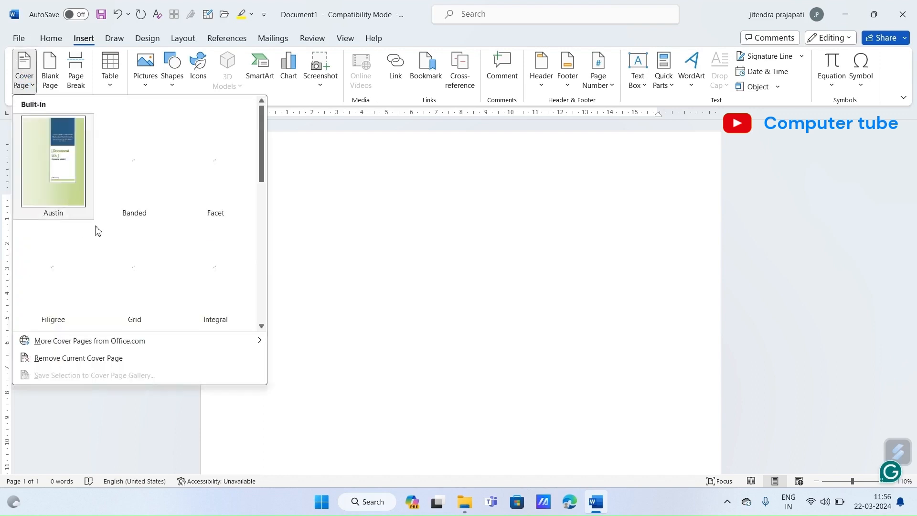
{"action": "scroll", "coordinate": [106, 162], "scroll_direction": "down", "scroll_amount": 5}
{"action": "scroll", "coordinate": [106, 162], "scroll_direction": "up", "scroll_amount": 5}
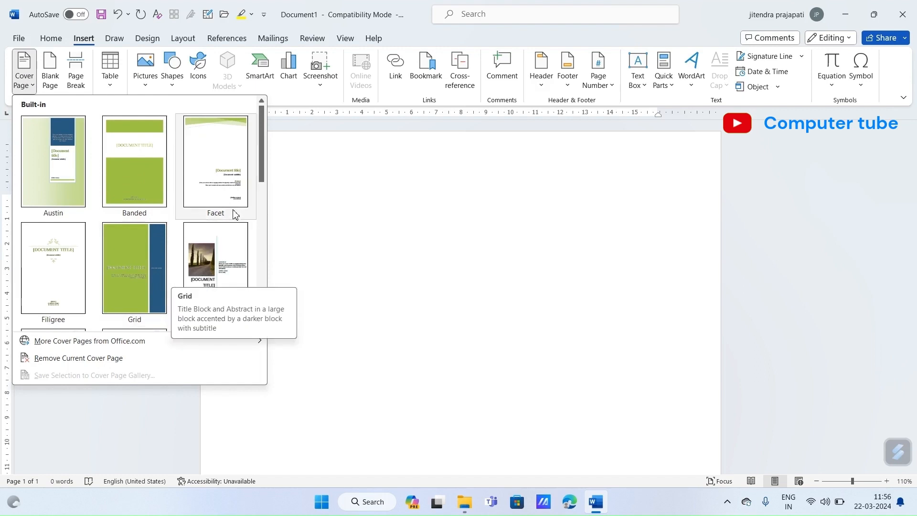
{"action": "left_click", "coordinate": [219, 280]}
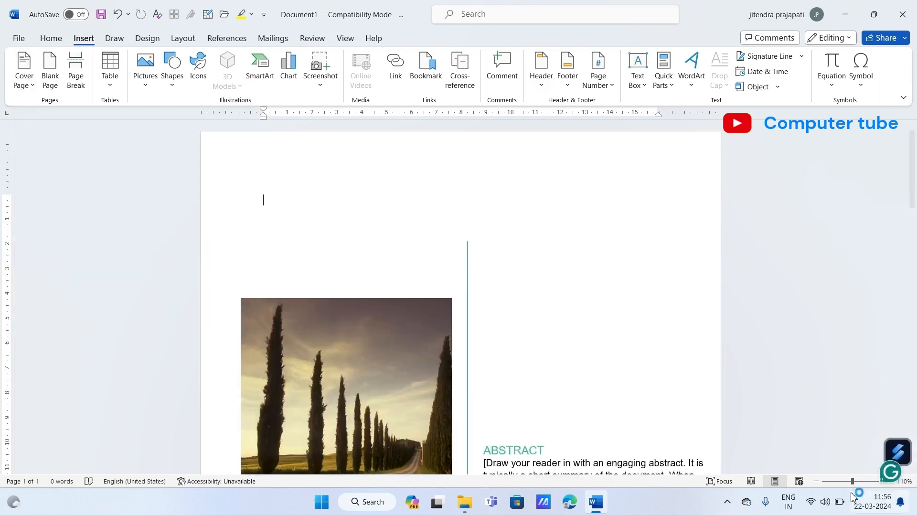
{"action": "left_click_drag", "start_coordinate": [846, 487], "coordinate": [839, 483]}
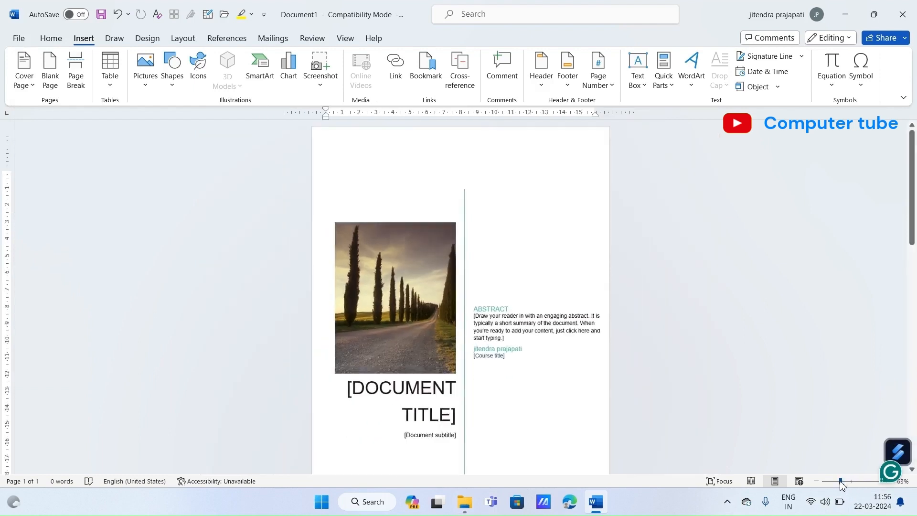
{"action": "scroll", "coordinate": [526, 296], "scroll_direction": "down", "scroll_amount": 1}
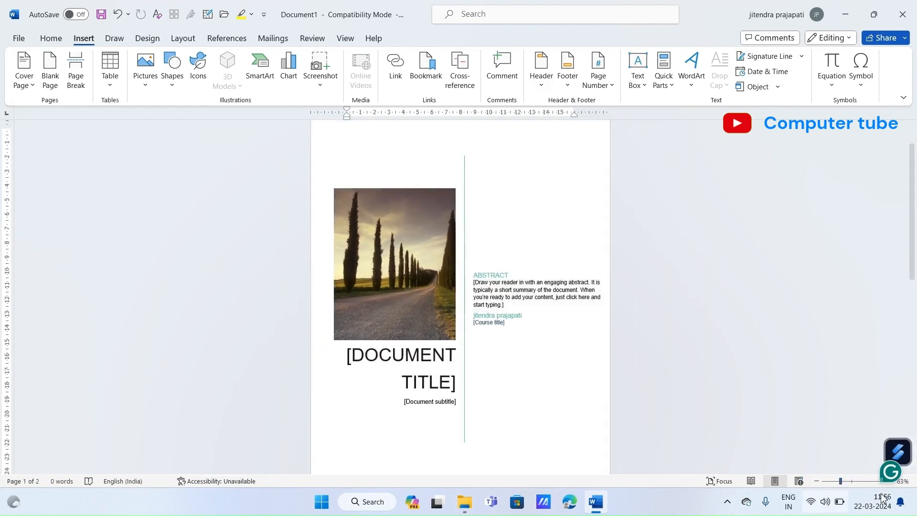
{"action": "left_click_drag", "start_coordinate": [840, 480], "coordinate": [833, 481]}
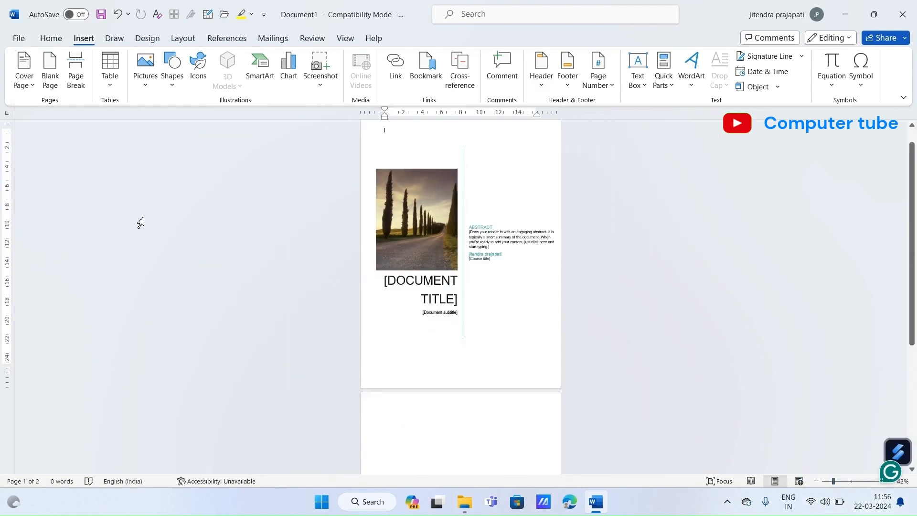
{"action": "scroll", "coordinate": [471, 276], "scroll_direction": "up", "scroll_amount": 1}
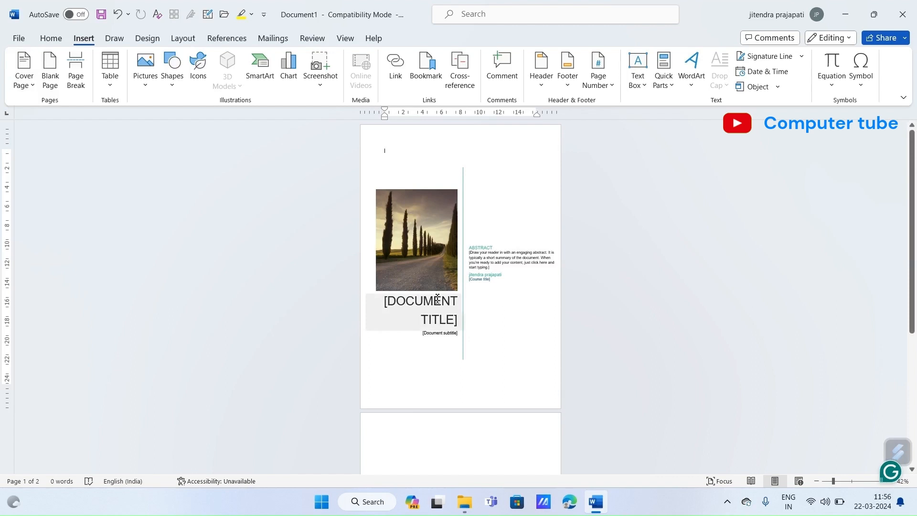
Set the cover page title to YTTYTTTTT and replace the subtitle placeholder with a few sample letters
{"action": "left_click", "coordinate": [458, 322]}
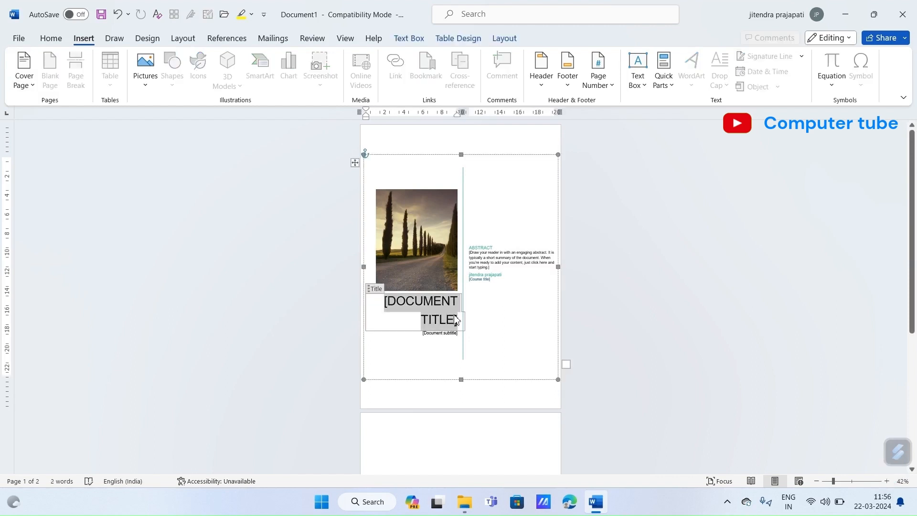
{"action": "type", "text": "YTTYT"}
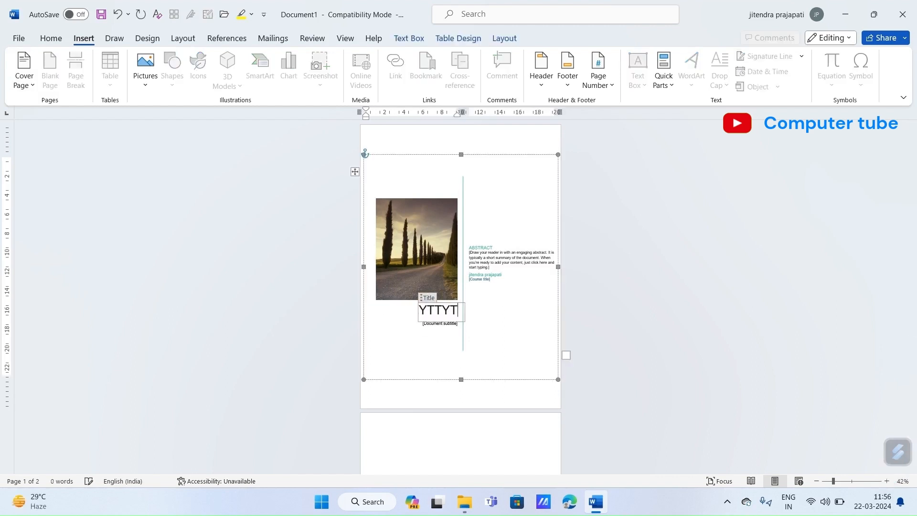
{"action": "type", "text": "TTTT"}
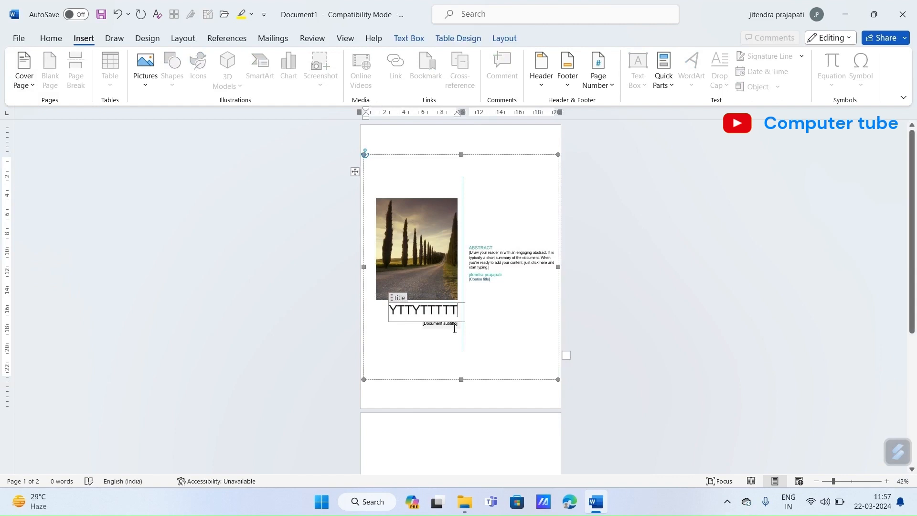
{"action": "left_click", "coordinate": [454, 328]}
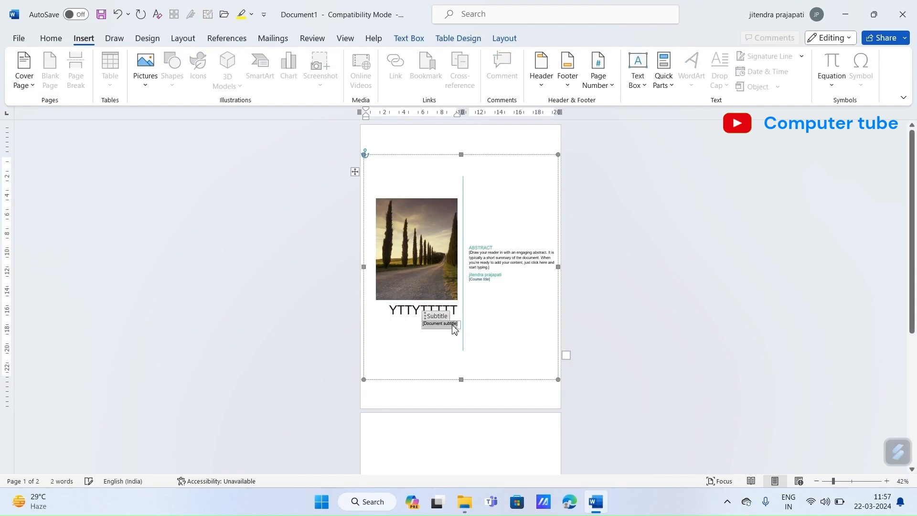
{"action": "type", "text": "iyym"}
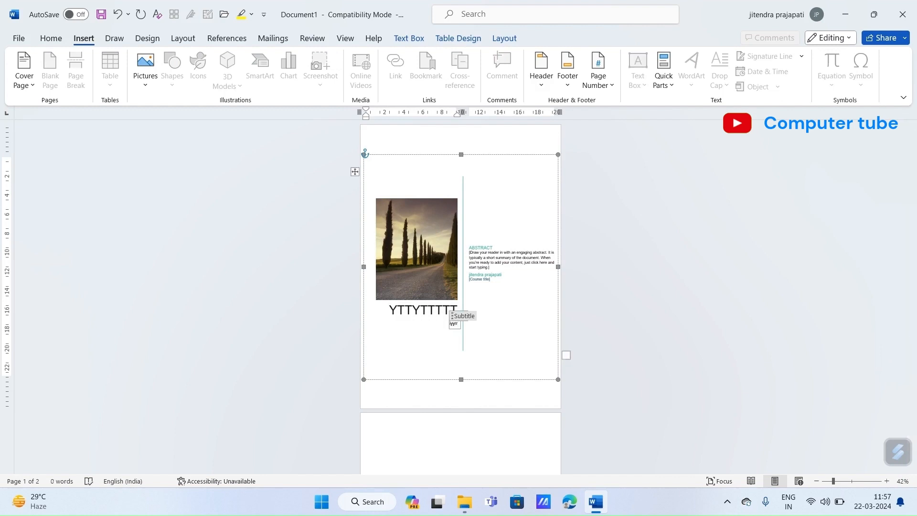
Crop the cover page picture from its upper-left corner down to the road and the trees on the right
{"action": "left_click", "coordinate": [412, 245]}
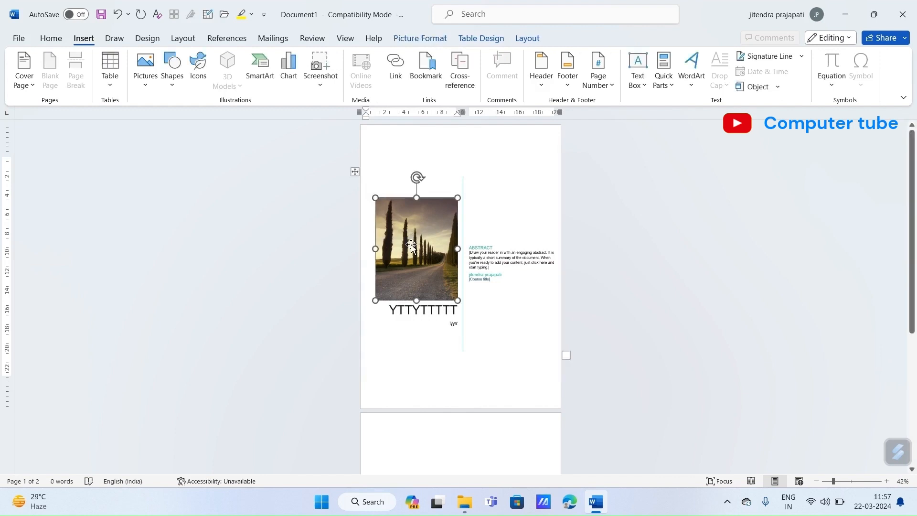
{"action": "right_click", "coordinate": [412, 246]}
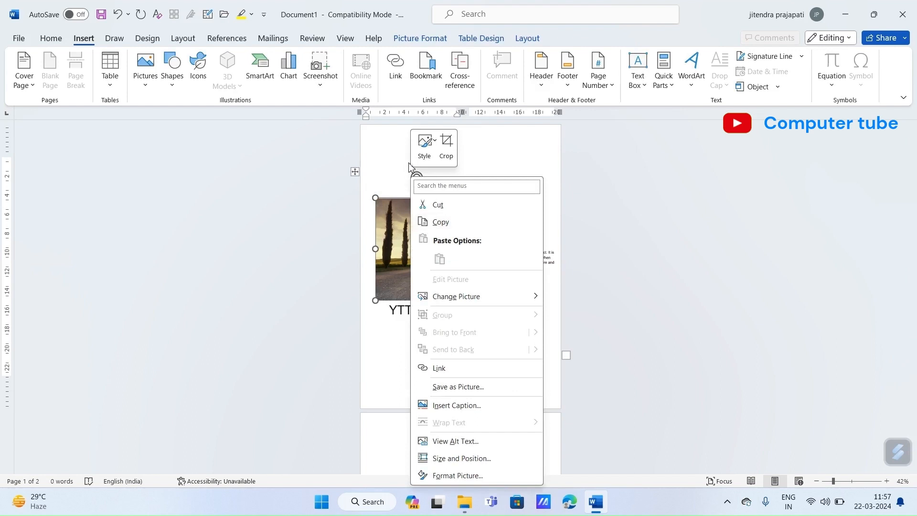
{"action": "left_click", "coordinate": [449, 142]}
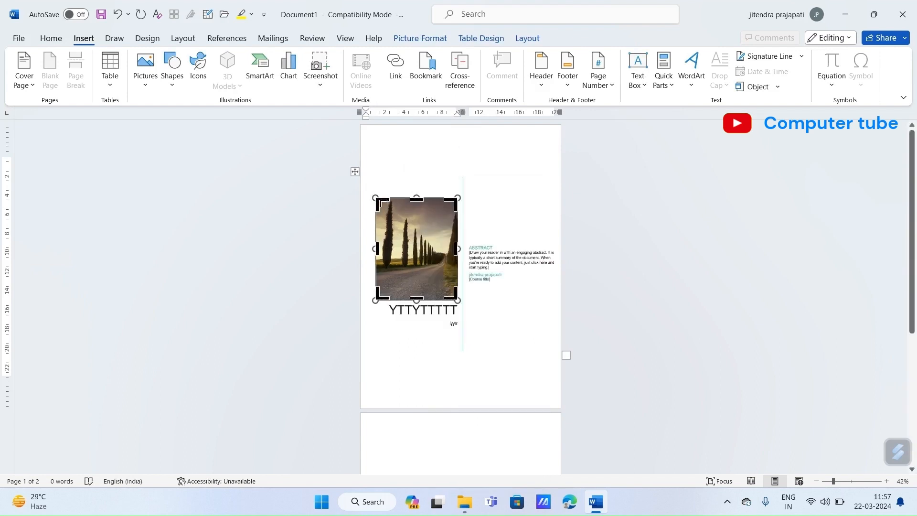
{"action": "left_click_drag", "start_coordinate": [391, 206], "coordinate": [406, 234]}
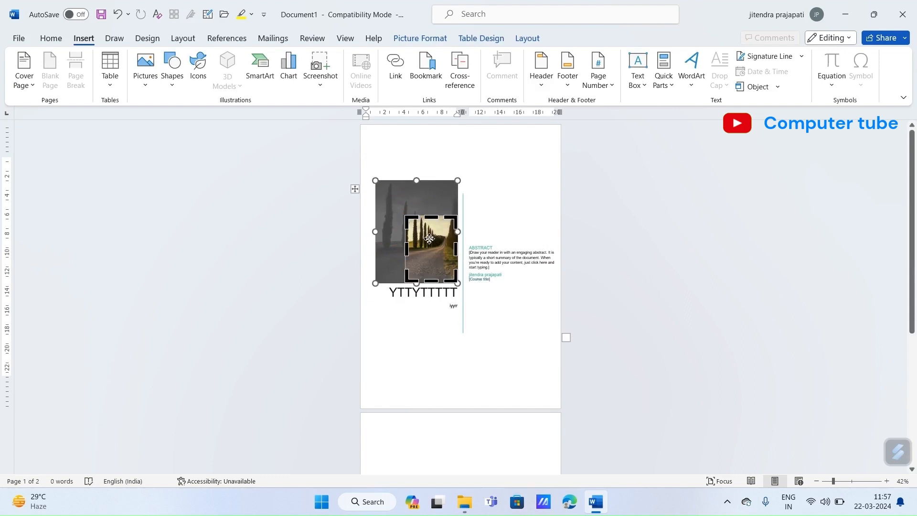
{"action": "left_click", "coordinate": [489, 268]}
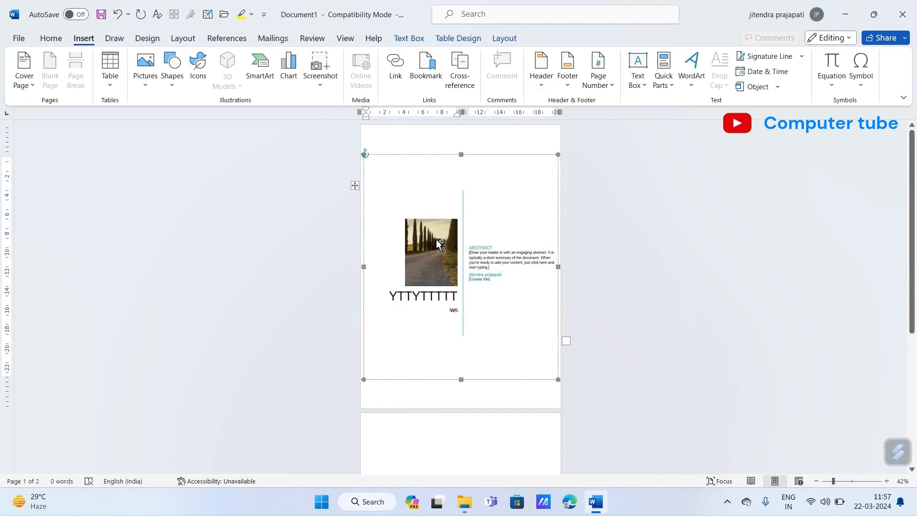
Undo the picture crop and cut the picture from the cover page
{"action": "left_click", "coordinate": [437, 239]}
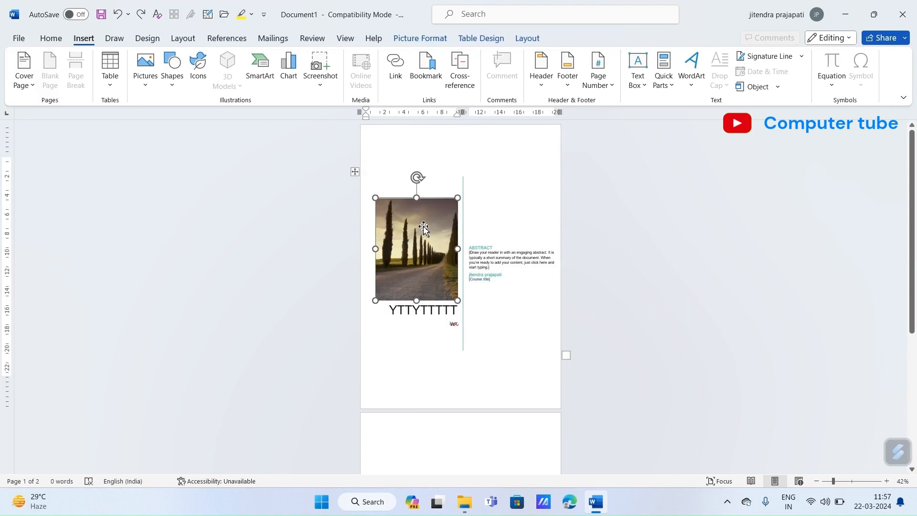
{"action": "right_click", "coordinate": [420, 222]}
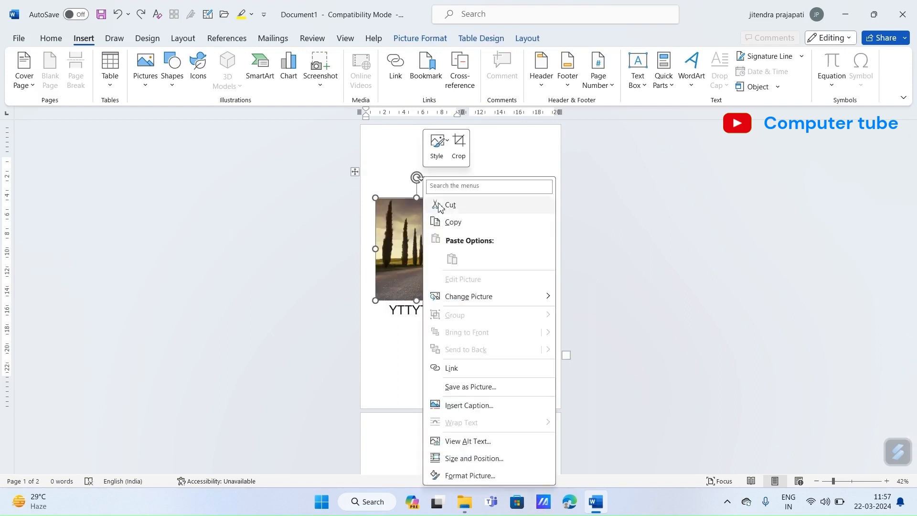
{"action": "left_click", "coordinate": [449, 205]}
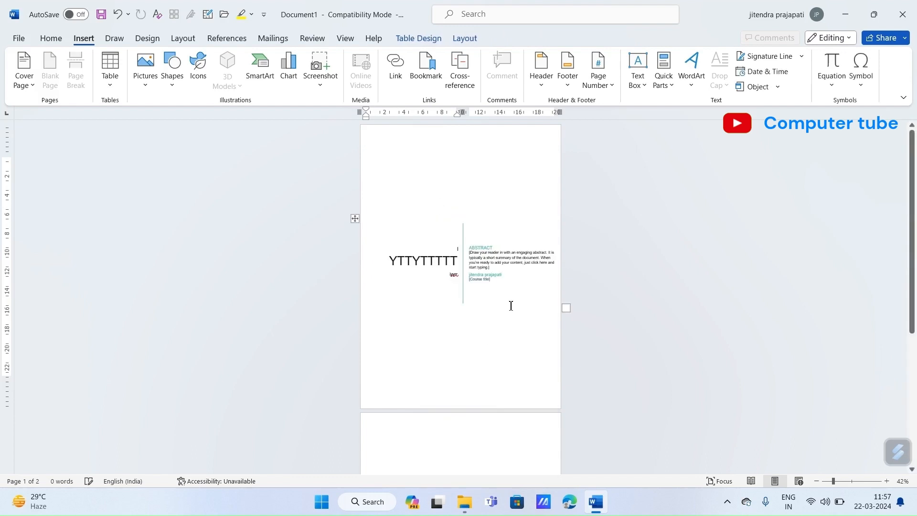
Try replacing the cover page's abstract placeholder and course title with sample letters
{"action": "left_click", "coordinate": [489, 258]}
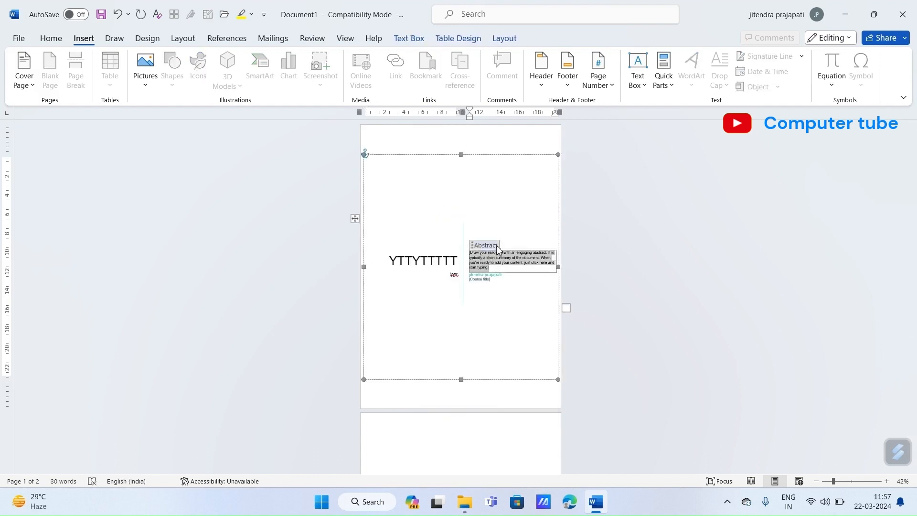
{"action": "key", "text": "BackSpace"}
{"action": "type", "text": "rrrrr"}
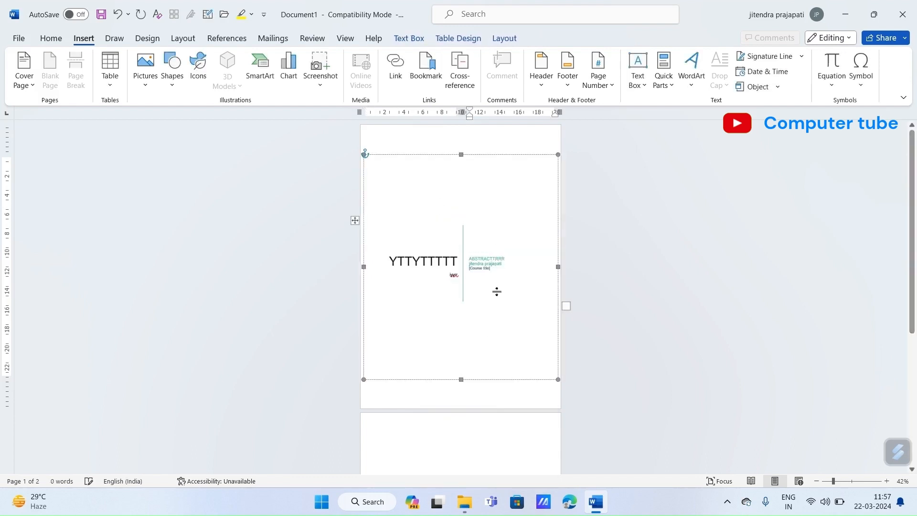
{"action": "left_click", "coordinate": [486, 269]}
{"action": "type", "text": "rrr"}
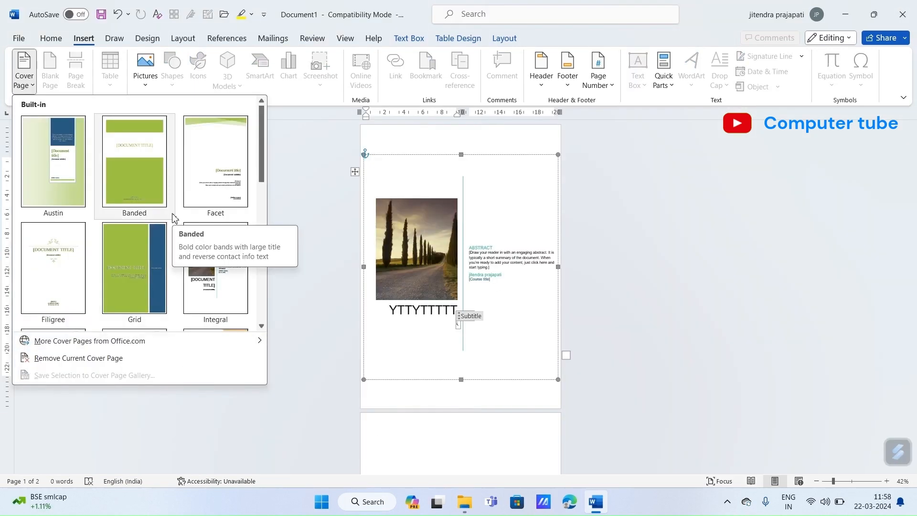
Replace the current cover page with the Insight 2 design from Office.com
{"action": "mouse_move", "coordinate": [154, 344]}
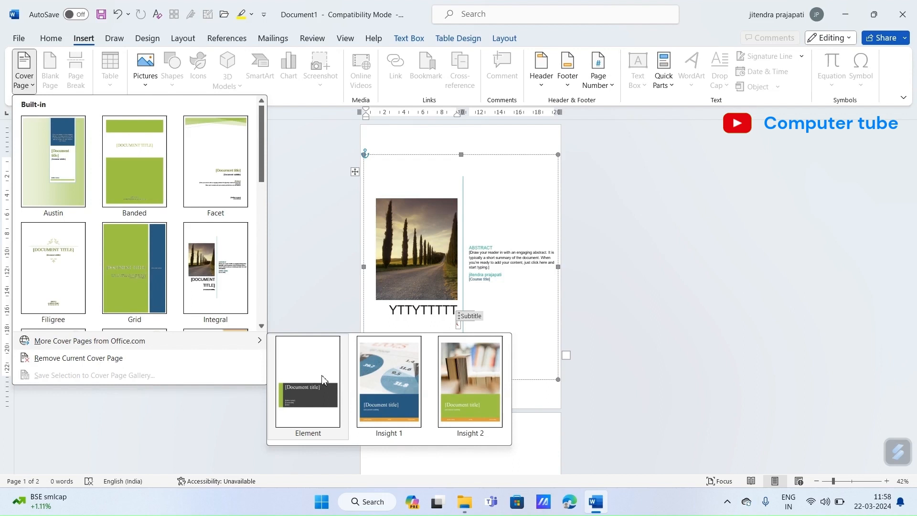
{"action": "scroll", "coordinate": [164, 127], "scroll_direction": "down", "scroll_amount": 6}
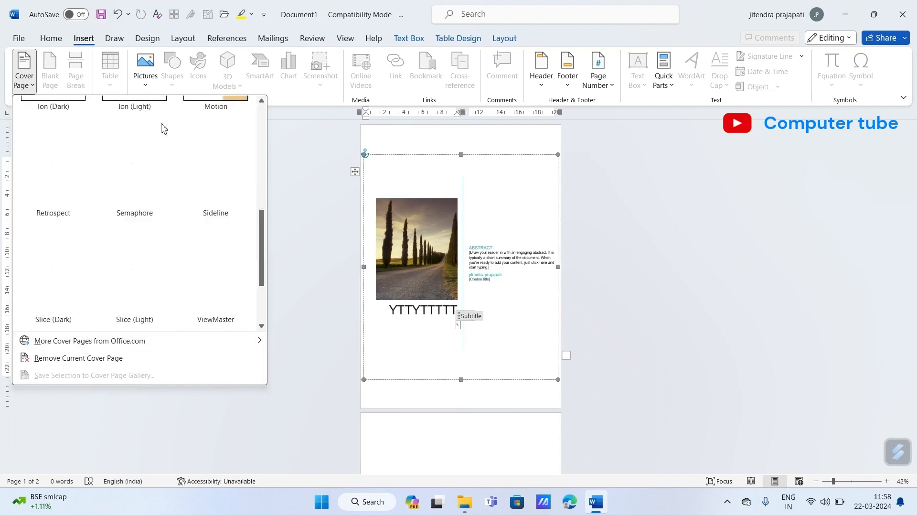
{"action": "mouse_move", "coordinate": [221, 340]}
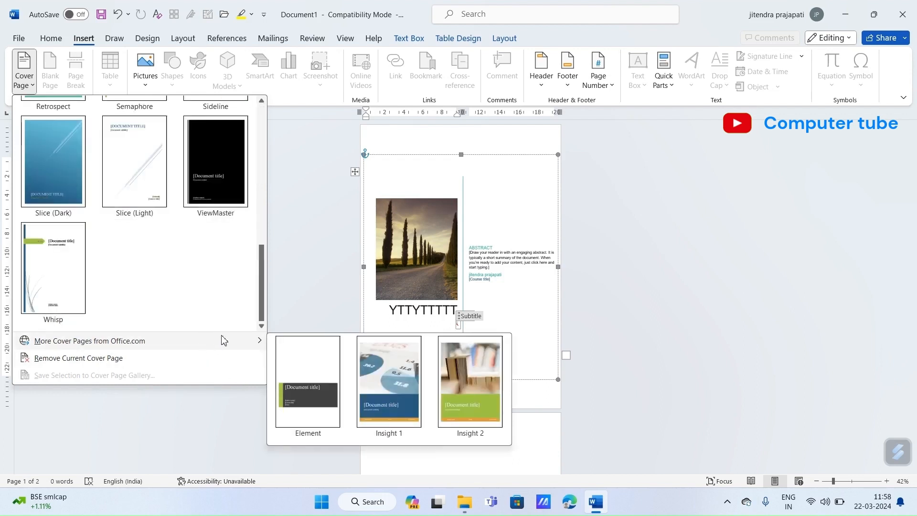
{"action": "left_click", "coordinate": [460, 389]}
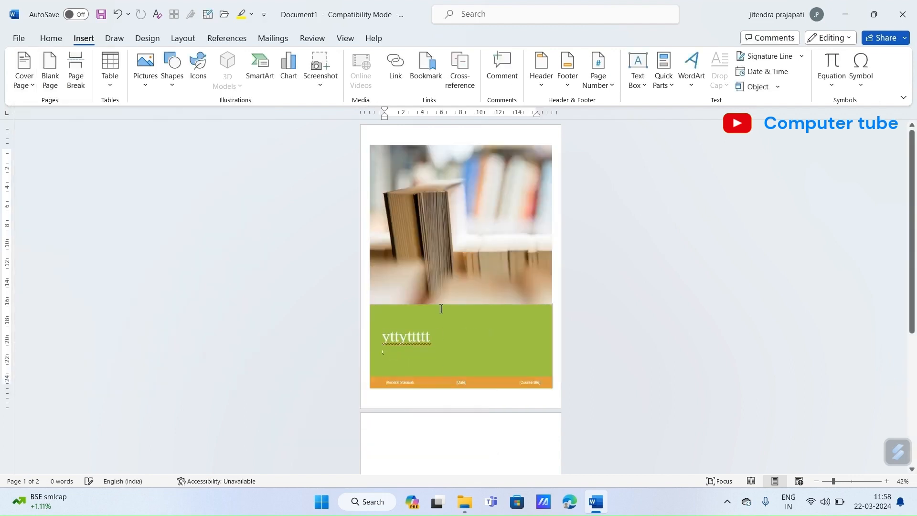
Cut the book picture from the cover page and undo the cut
{"action": "right_click", "coordinate": [429, 223]}
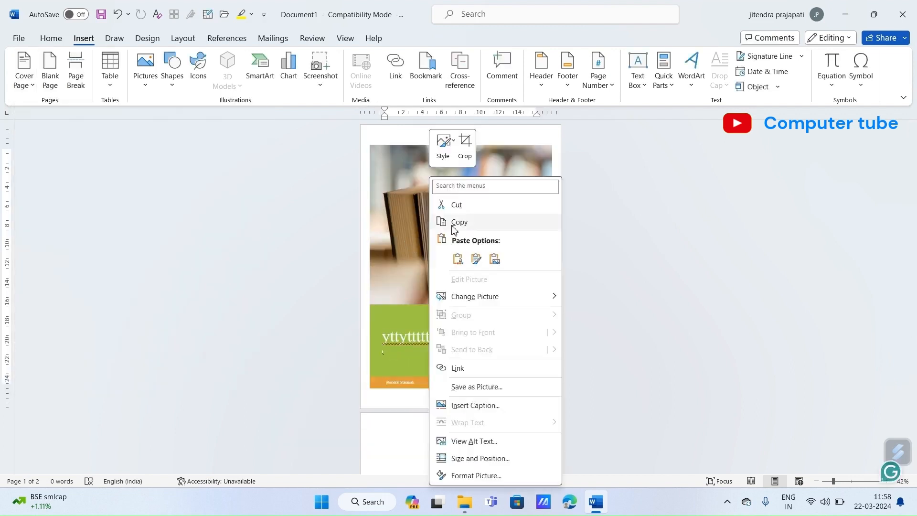
{"action": "left_click", "coordinate": [456, 207]}
{"action": "key", "text": "ctrl+z"}
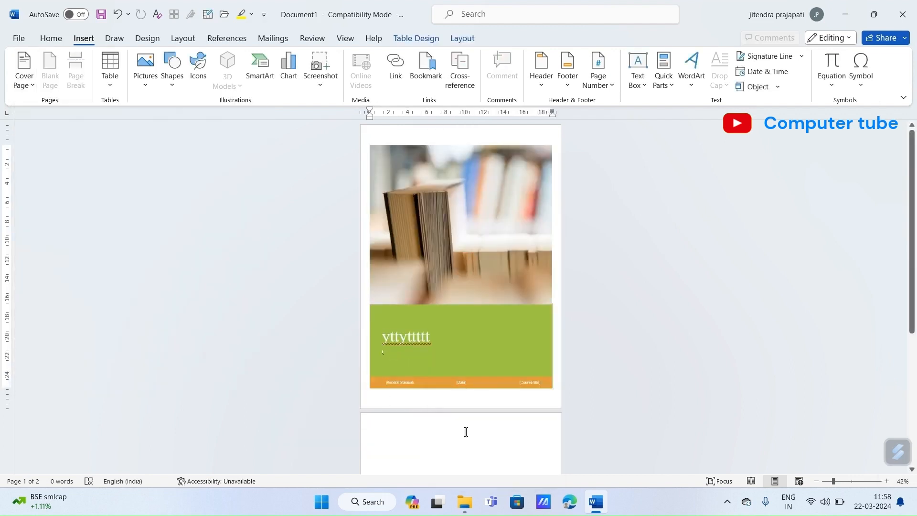
Replace the title text in the cover page's green block with trrt
{"action": "left_click", "coordinate": [433, 338]}
{"action": "key", "text": "BackSpace"}
{"action": "key", "text": "BackSpace"}
{"action": "key", "text": "BackSpace"}
{"action": "key", "text": "BackSpace"}
{"action": "key", "text": "BackSpace"}
{"action": "key", "text": "BackSpace"}
{"action": "key", "text": "BackSpace"}
{"action": "key", "text": "BackSpace"}
{"action": "key", "text": "BackSpace"}
{"action": "key", "text": "BackSpace"}
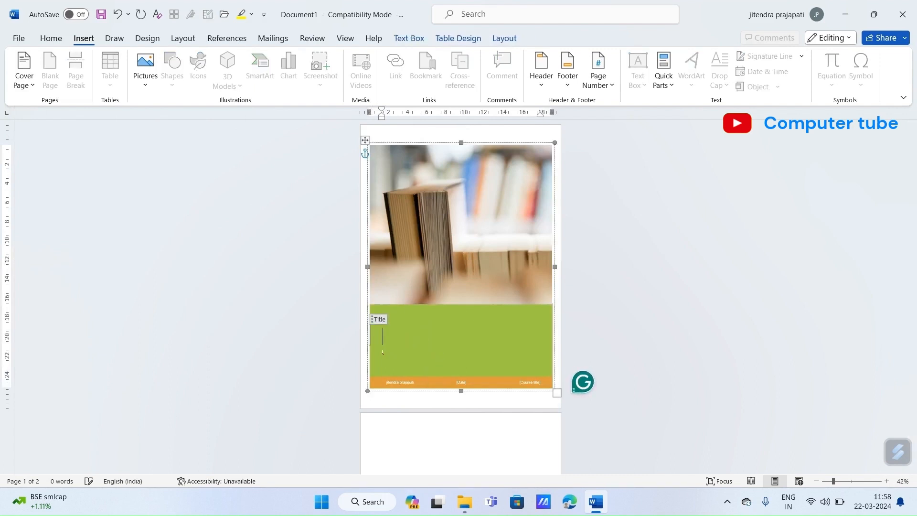
{"action": "type", "text": "trrt"}
Select the cover page's author field, and replace the course title placeholder with sample letters
{"action": "left_click", "coordinate": [406, 382]}
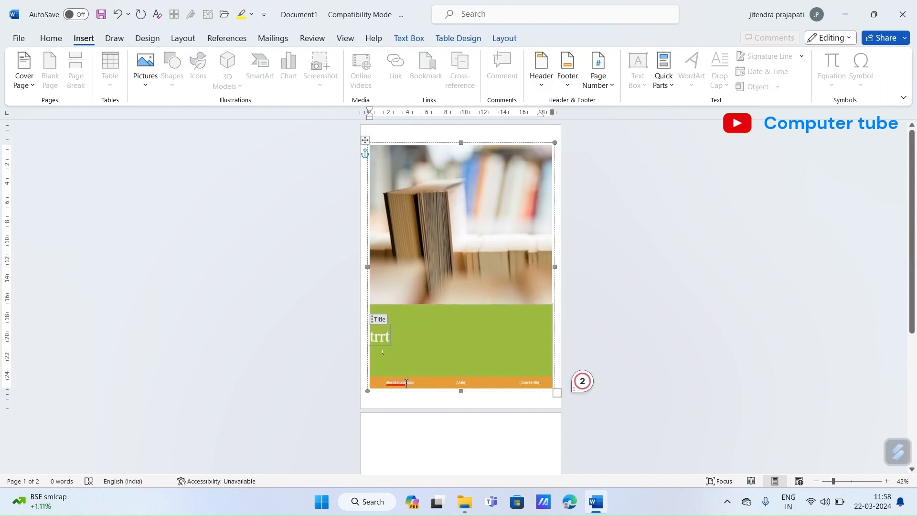
{"action": "mouse_move", "coordinate": [408, 384]}
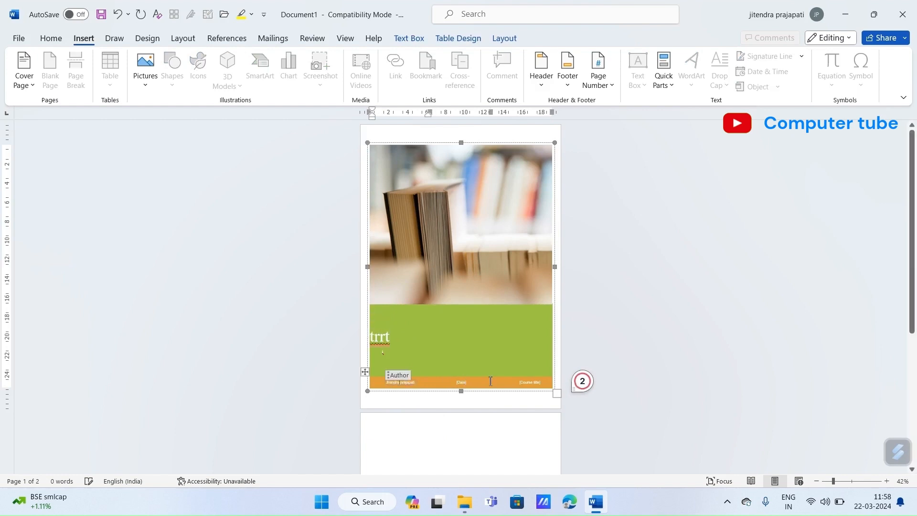
{"action": "left_click", "coordinate": [533, 384]}
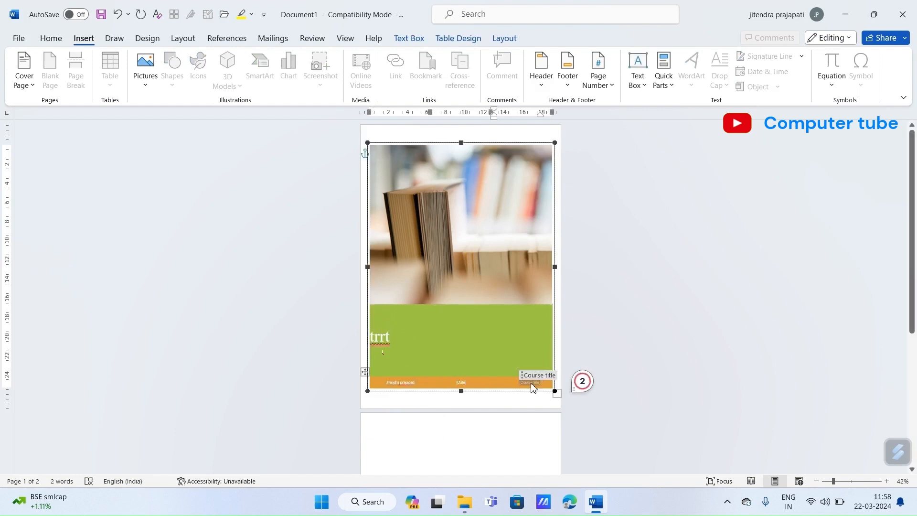
{"action": "type", "text": "fgfl"}
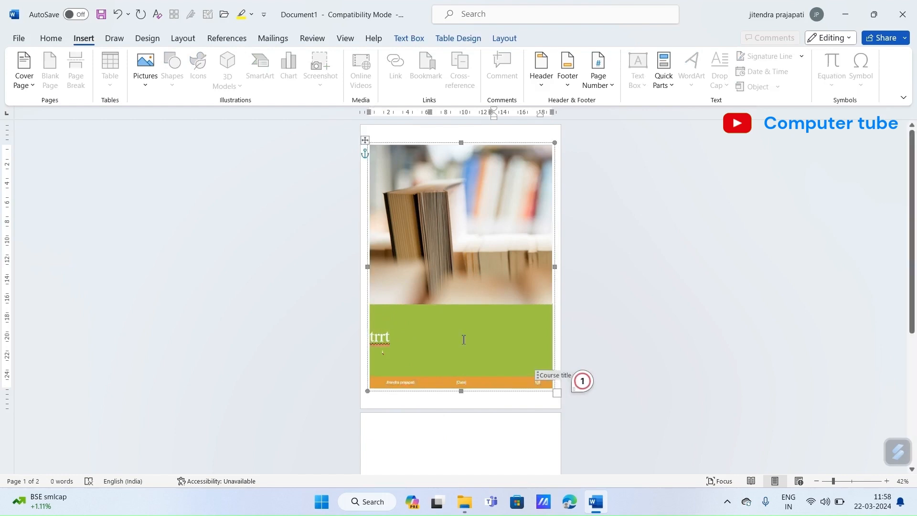
{"action": "right_click", "coordinate": [463, 340]}
{"action": "left_click", "coordinate": [436, 328]}
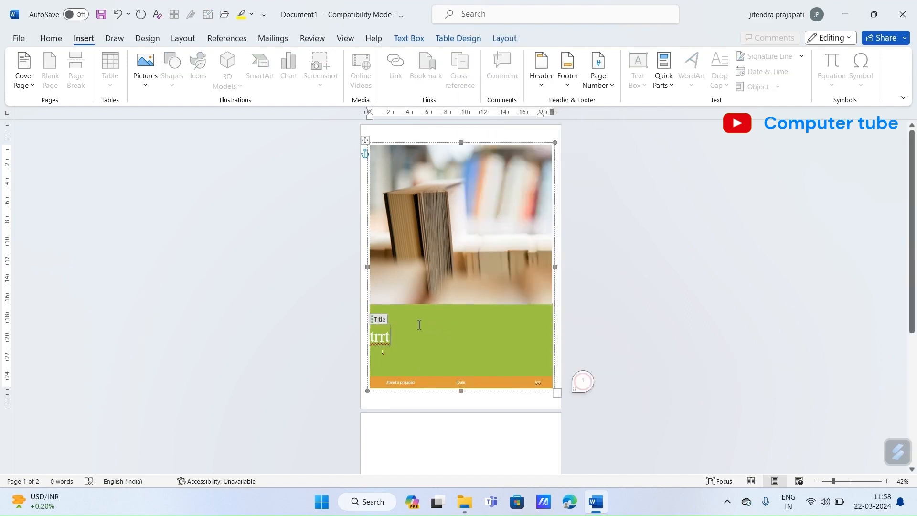
{"action": "scroll", "coordinate": [503, 341], "scroll_direction": "down", "scroll_amount": 2}
{"action": "scroll", "coordinate": [503, 341], "scroll_direction": "up", "scroll_amount": 2}
{"action": "left_click", "coordinate": [447, 303]}
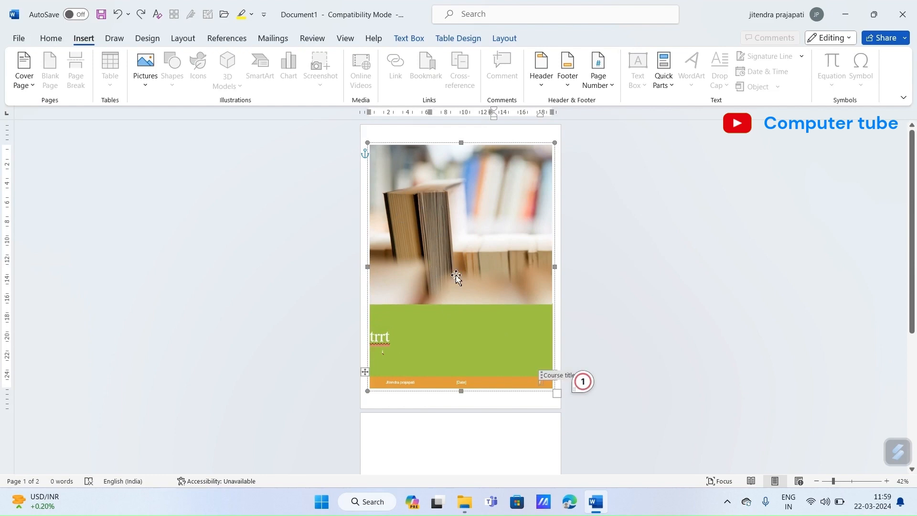
Delete the book picture from the cover page, and remove the current cover page from the document
{"action": "left_click", "coordinate": [484, 251]}
{"action": "key", "text": "Delete"}
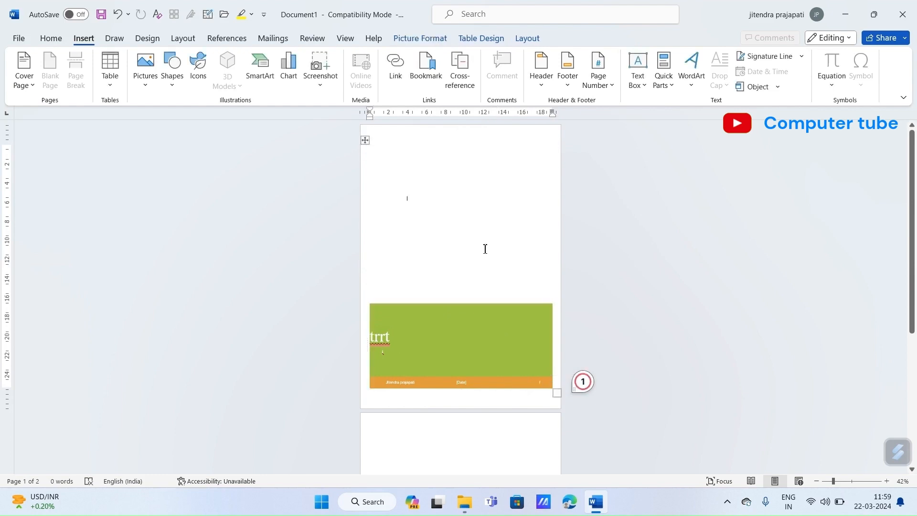
{"action": "left_click", "coordinate": [477, 338]}
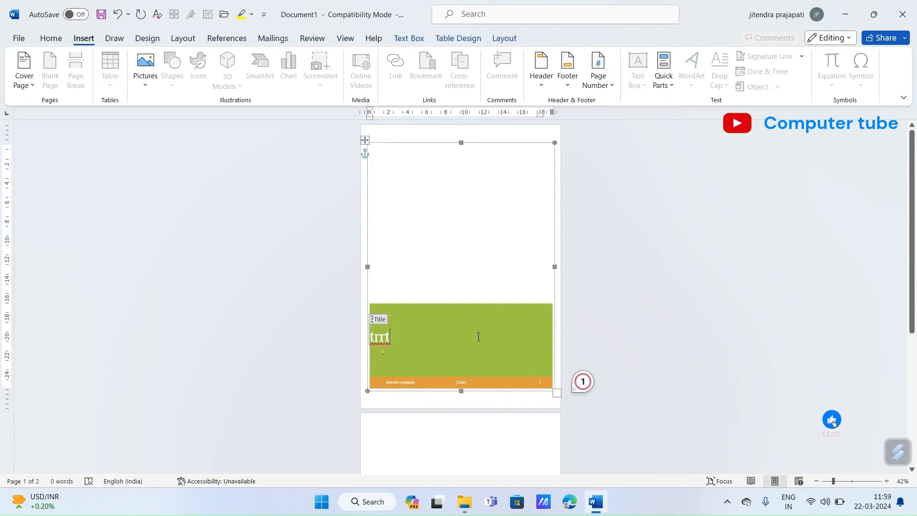
{"action": "left_click", "coordinate": [447, 245]}
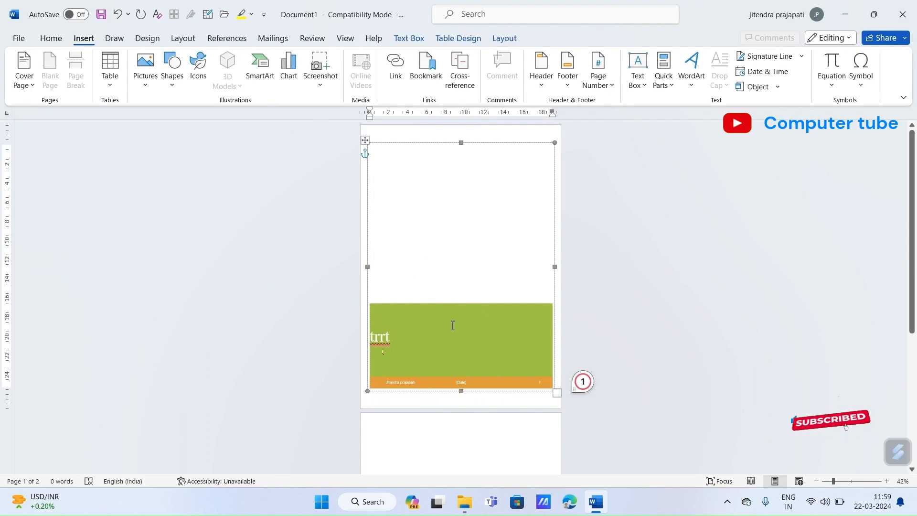
{"action": "left_click", "coordinate": [17, 85]}
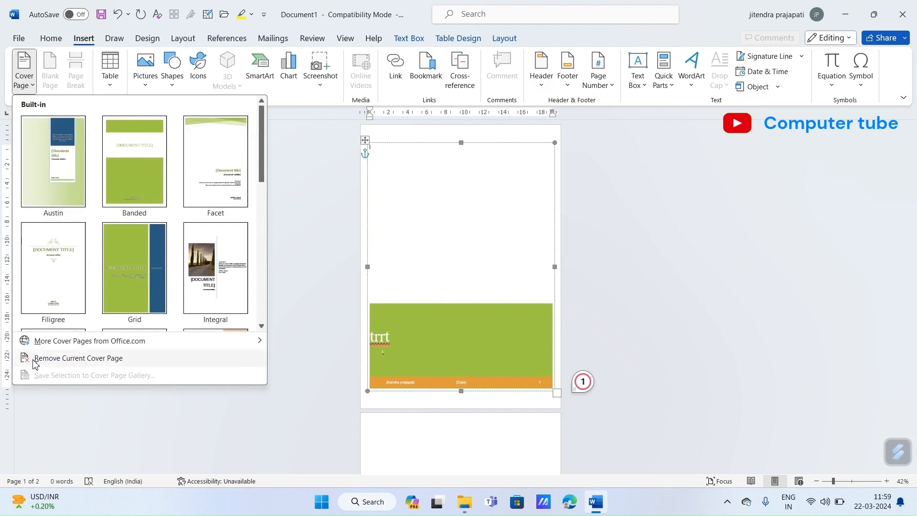
{"action": "left_click", "coordinate": [78, 358]}
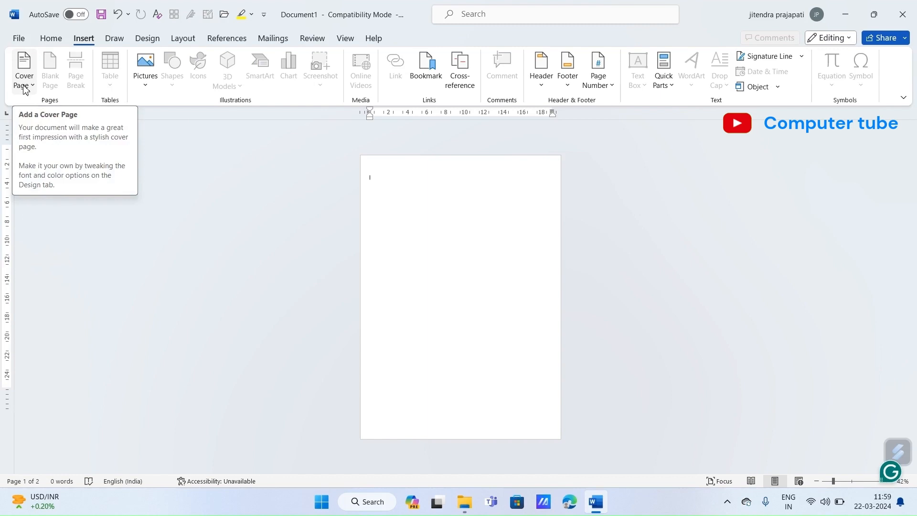
Look through the whole gallery of built-in cover page designs without inserting one
{"action": "left_click", "coordinate": [25, 90]}
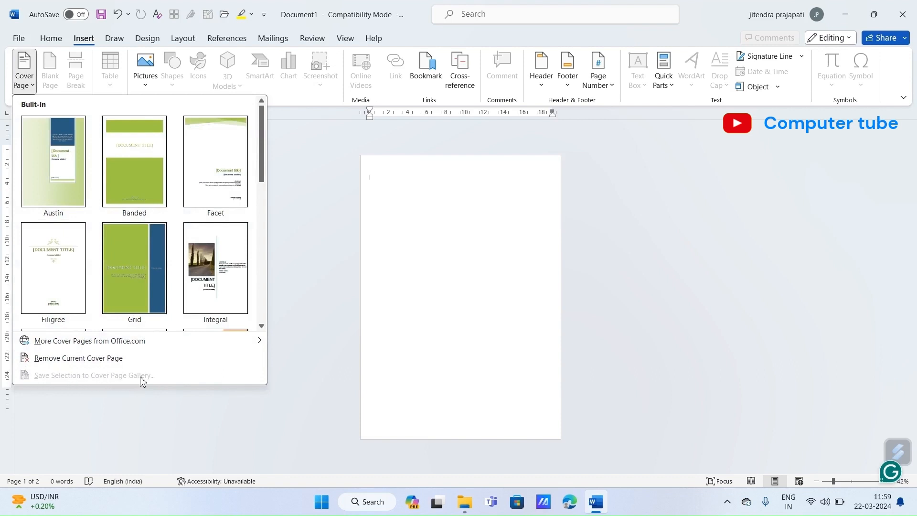
{"action": "scroll", "coordinate": [193, 172], "scroll_direction": "down", "scroll_amount": 5}
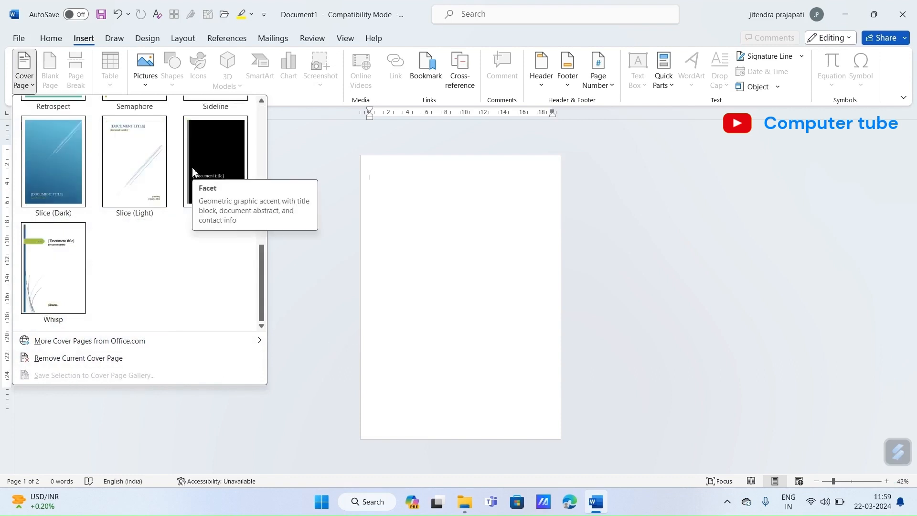
{"action": "scroll", "coordinate": [192, 172], "scroll_direction": "up", "scroll_amount": 5}
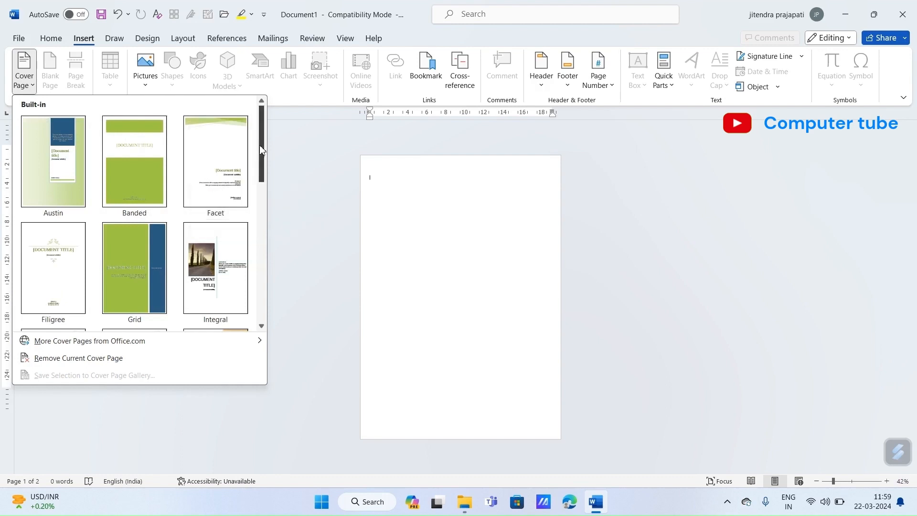
{"action": "left_click_drag", "start_coordinate": [260, 149], "coordinate": [246, 302]}
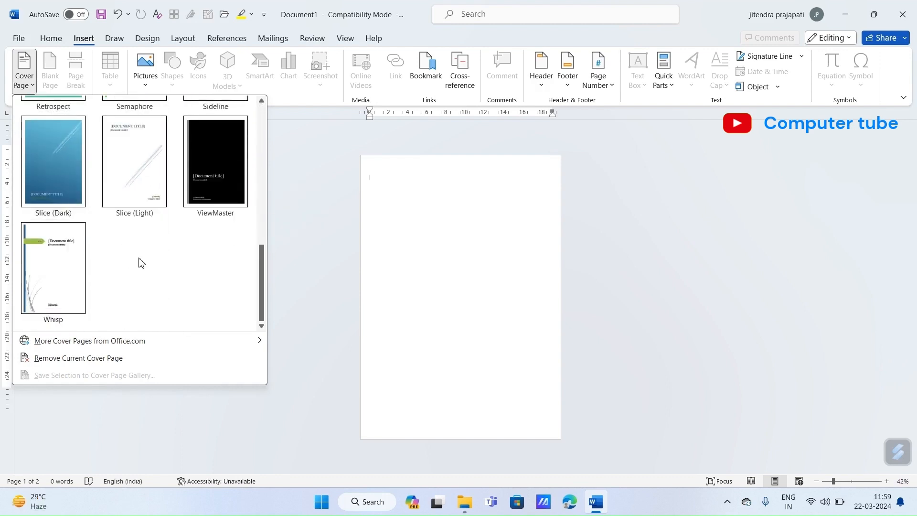
{"action": "scroll", "coordinate": [144, 258], "scroll_direction": "up", "scroll_amount": 5}
{"action": "scroll", "coordinate": [221, 266], "scroll_direction": "down", "scroll_amount": 5}
{"action": "left_click", "coordinate": [287, 128]}
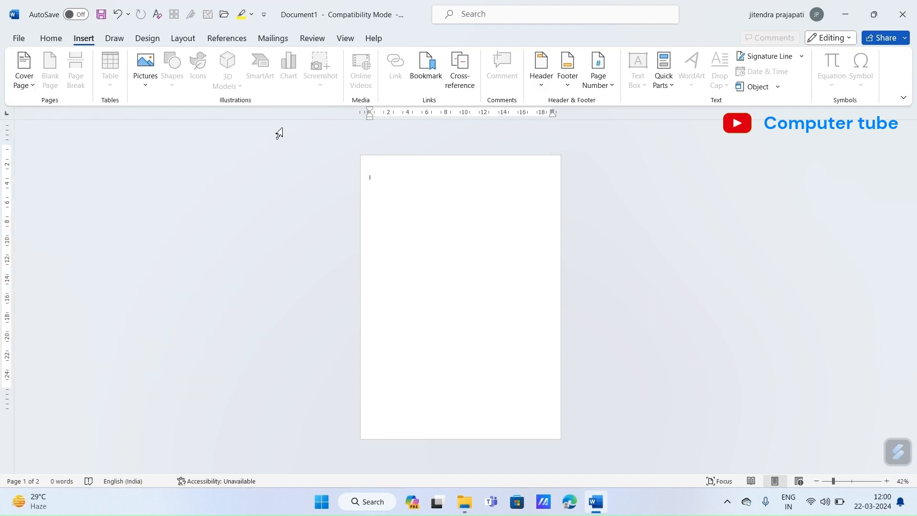
Insert the 600 x 600 YouTube logo picture from the Downloads folder into the blank page
{"action": "left_click", "coordinate": [156, 75]}
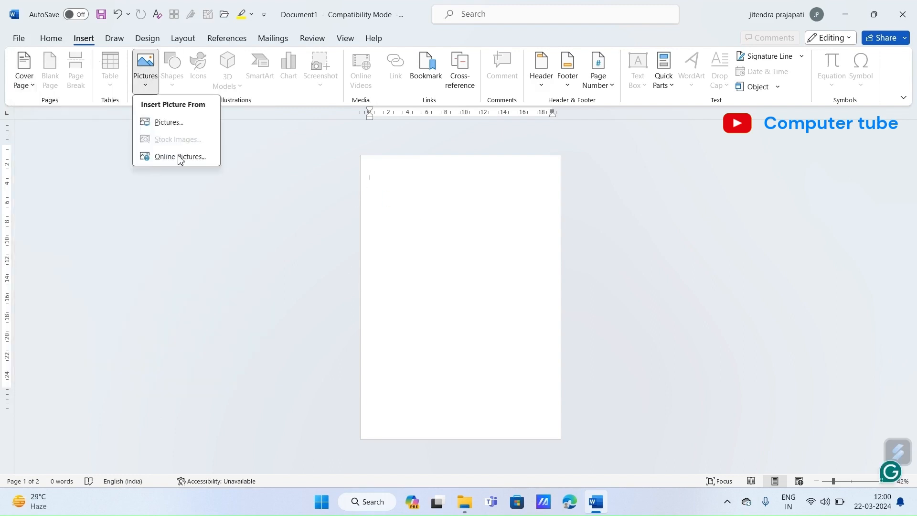
{"action": "left_click", "coordinate": [178, 121]}
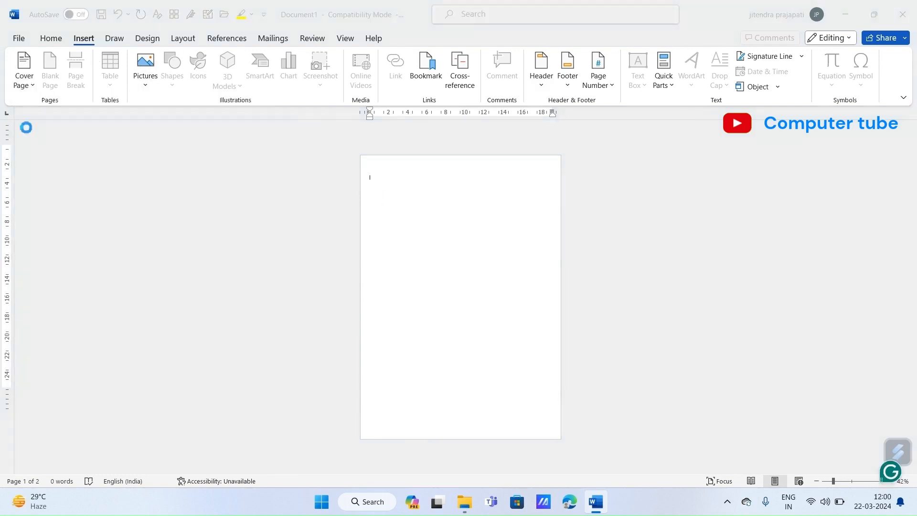
{"action": "left_click", "coordinate": [67, 135]}
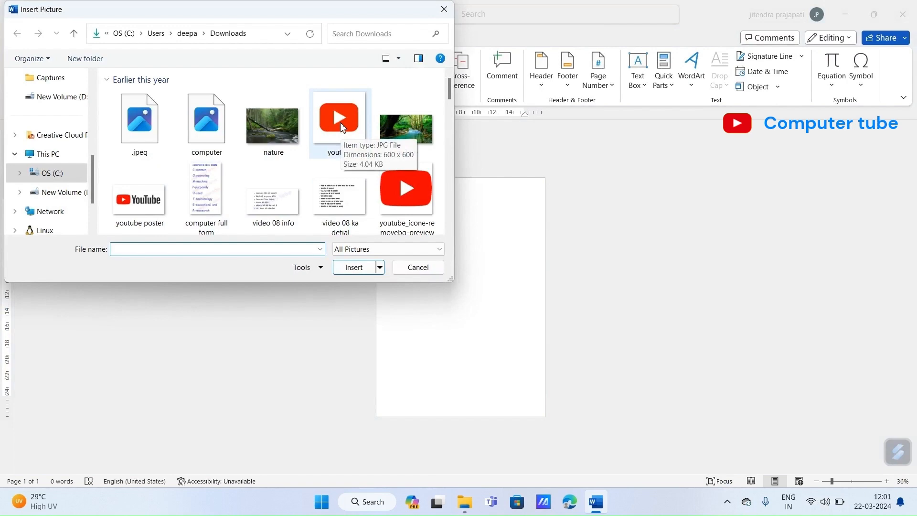
{"action": "double_click", "coordinate": [342, 127]}
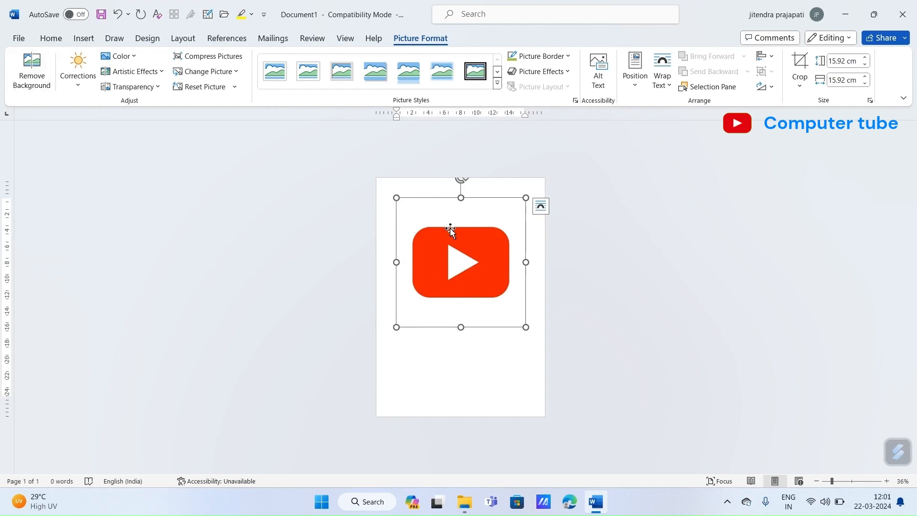
Save the selected logo picture to the cover page gallery as a building block in General, keeping the default name and settings
{"action": "left_click", "coordinate": [84, 39]}
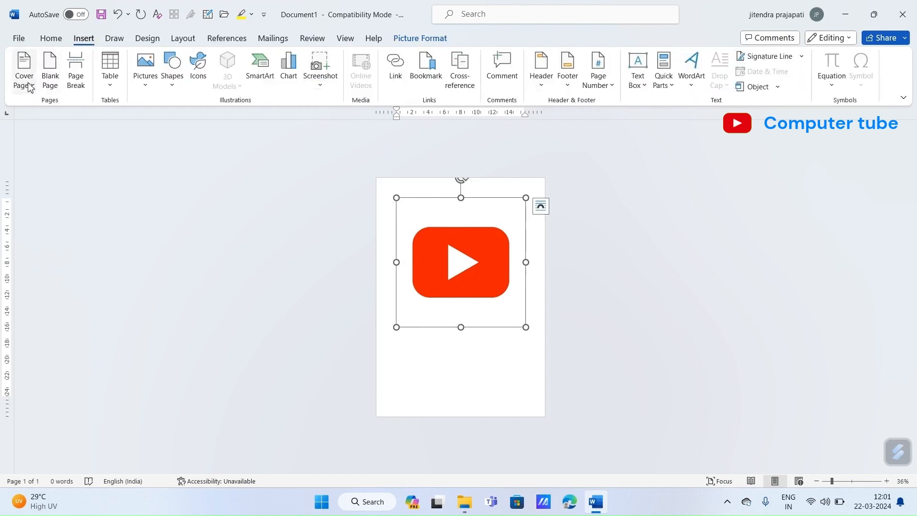
{"action": "left_click", "coordinate": [29, 86]}
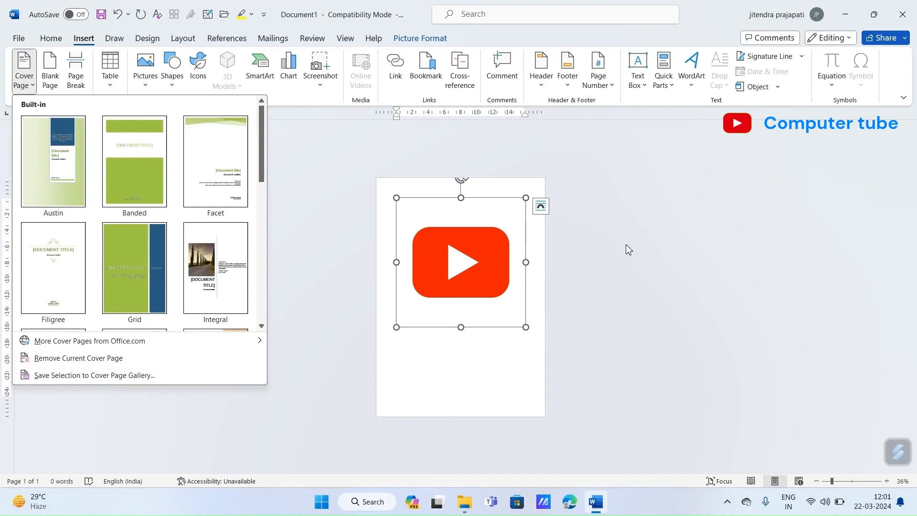
{"action": "left_click", "coordinate": [96, 375]}
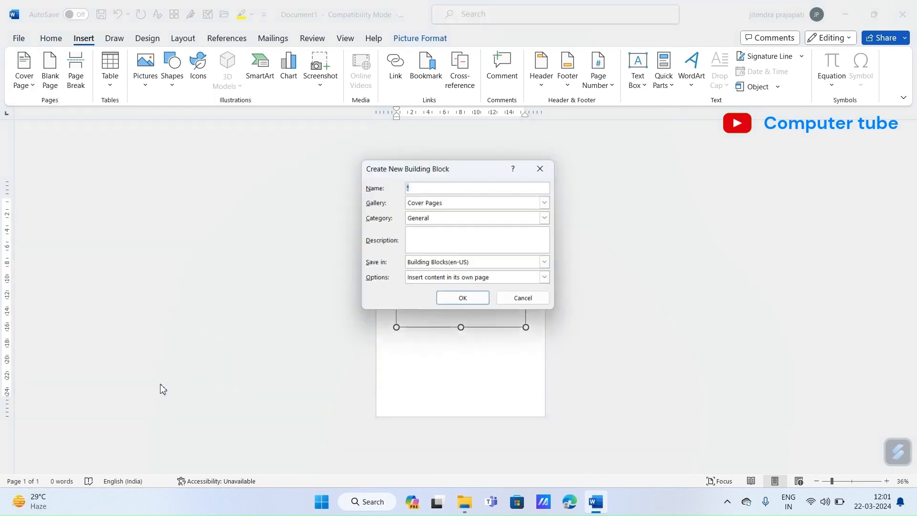
{"action": "left_click", "coordinate": [461, 300]}
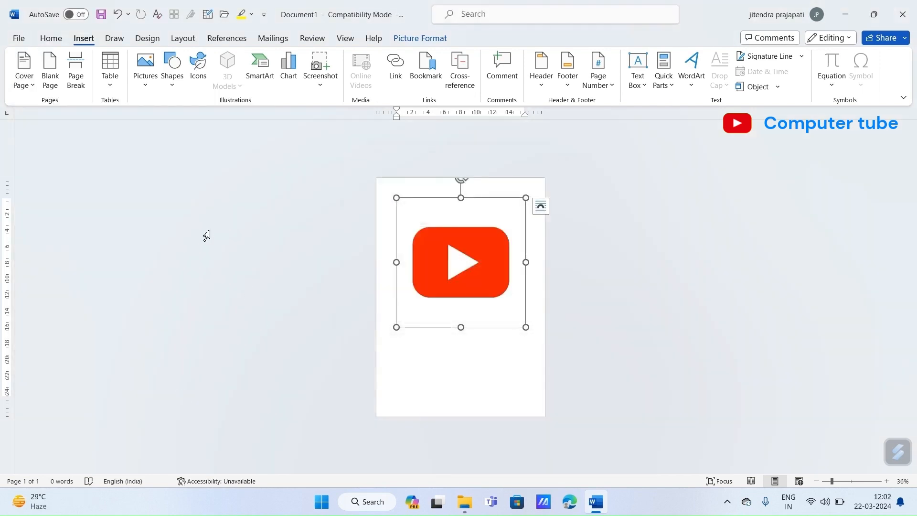
Check the saved entry in the cover page gallery, and save the logo picture there again under the name yts
{"action": "left_click", "coordinate": [23, 70]}
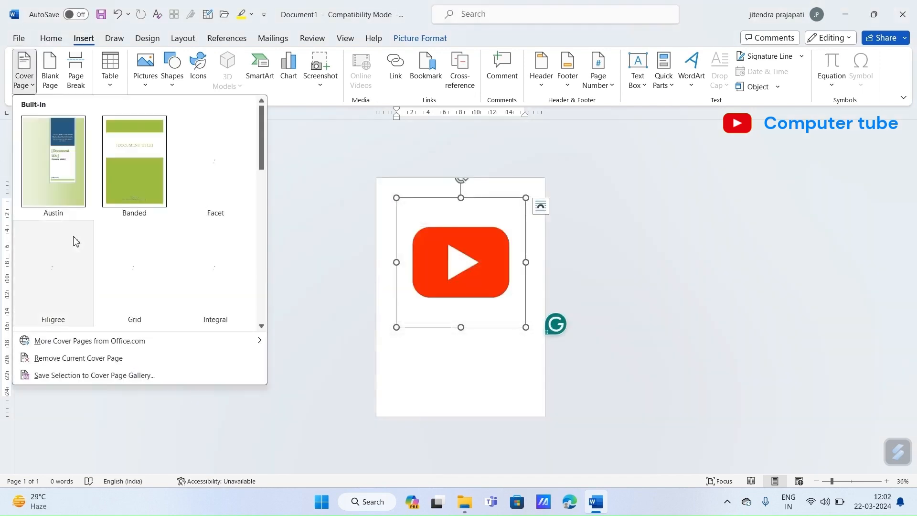
{"action": "scroll", "coordinate": [113, 232], "scroll_direction": "down", "scroll_amount": 5}
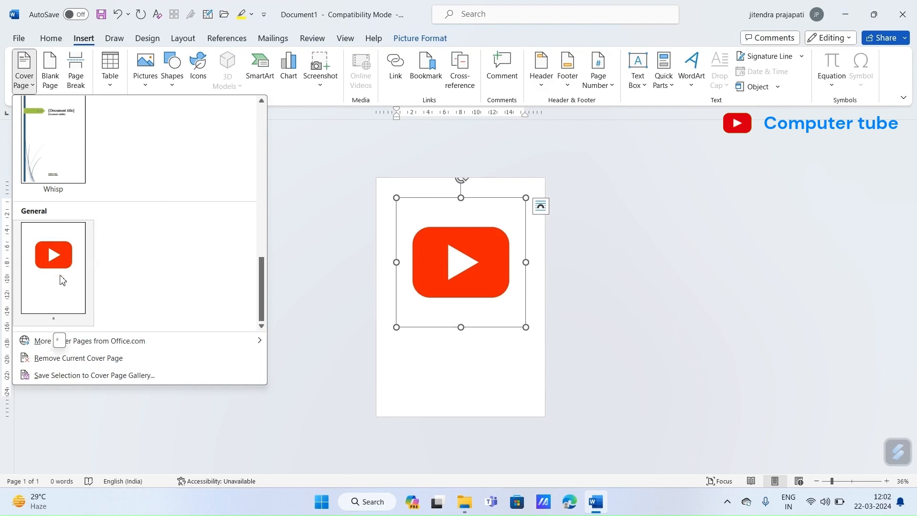
{"action": "left_click", "coordinate": [79, 377]}
{"action": "type", "text": "yt"}
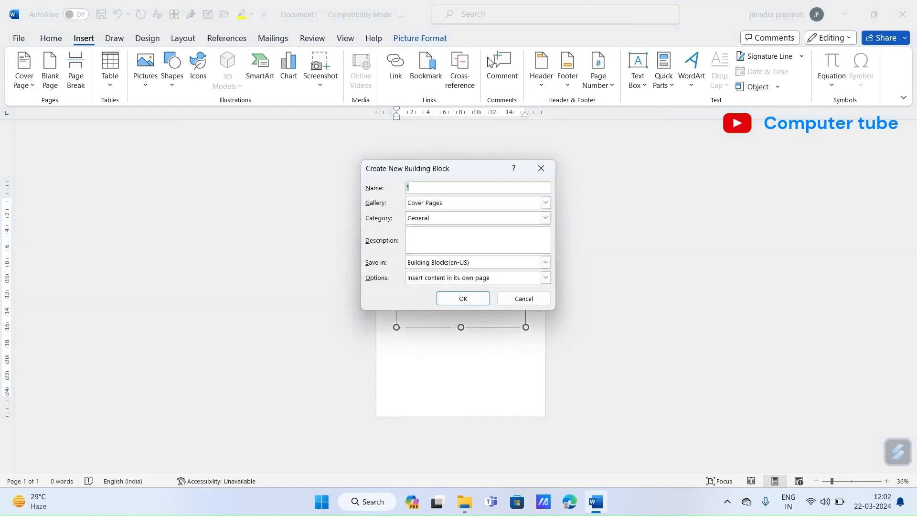
{"action": "key", "text": "BackSpace"}
{"action": "type", "text": "yt"}
{"action": "key", "text": "Return"}
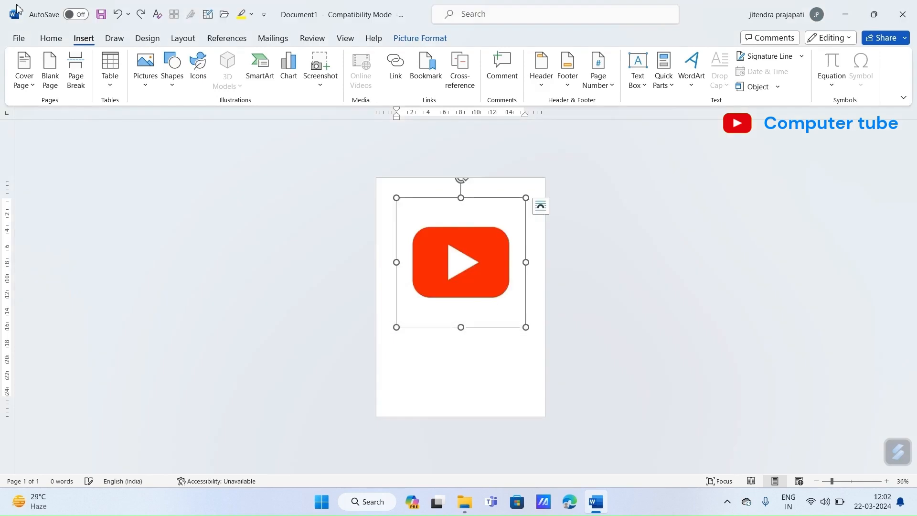
Cut the YouTube logo picture from the page
{"action": "left_click", "coordinate": [23, 81]}
{"action": "left_click", "coordinate": [467, 263]}
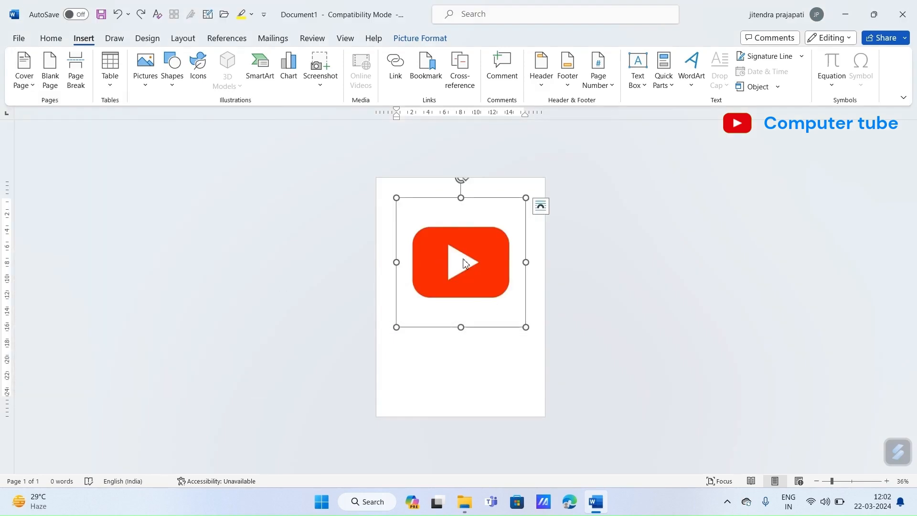
{"action": "right_click", "coordinate": [467, 263]}
{"action": "left_click", "coordinate": [485, 210]}
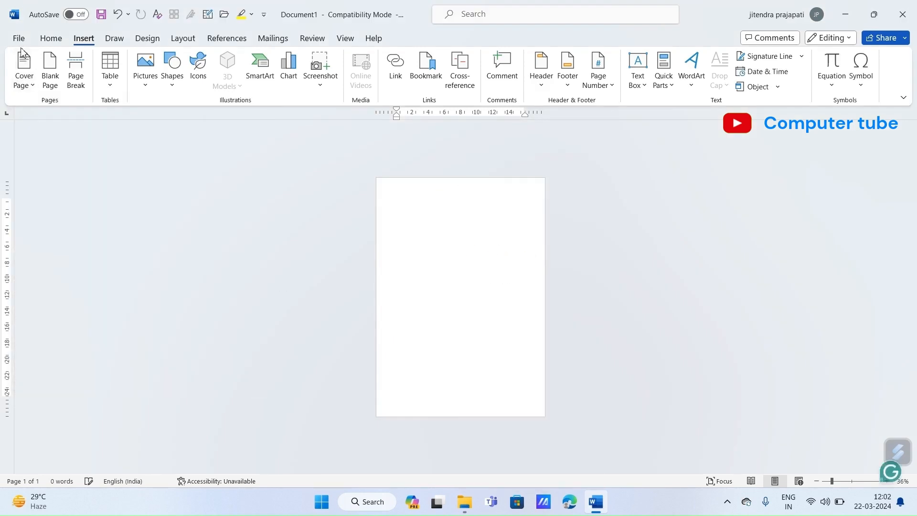
Insert the custom yts cover page from the gallery's General category
{"action": "left_click", "coordinate": [22, 79]}
{"action": "scroll", "coordinate": [67, 244], "scroll_direction": "down", "scroll_amount": 5}
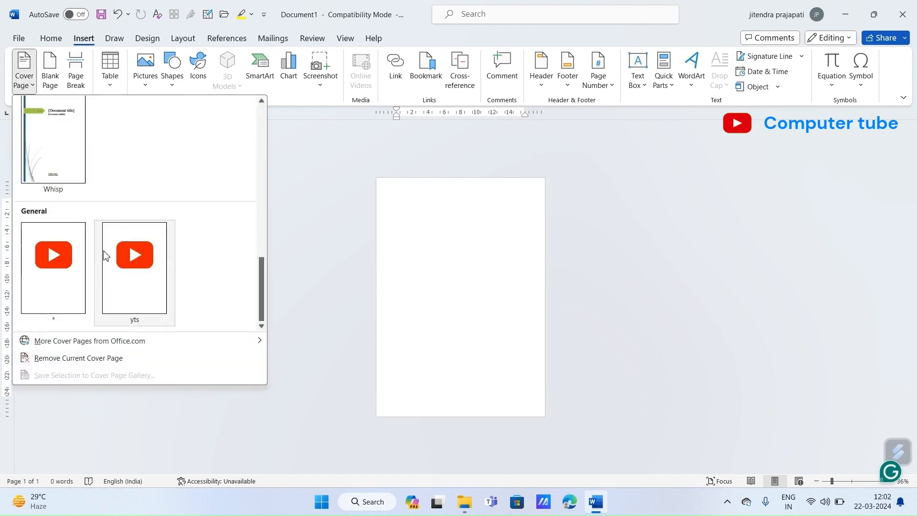
{"action": "left_click", "coordinate": [137, 277]}
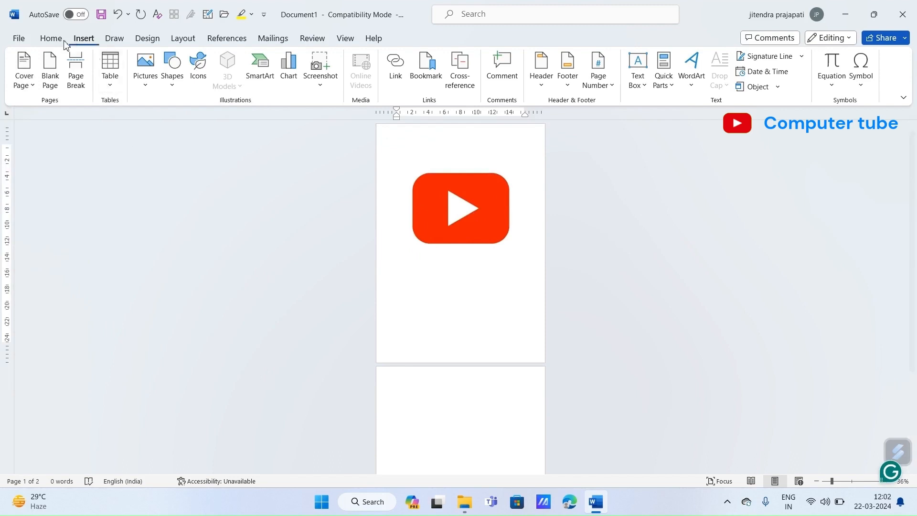
Check the cover page gallery without choosing a design, and undo the insertion of the yts cover page
{"action": "left_click", "coordinate": [22, 69]}
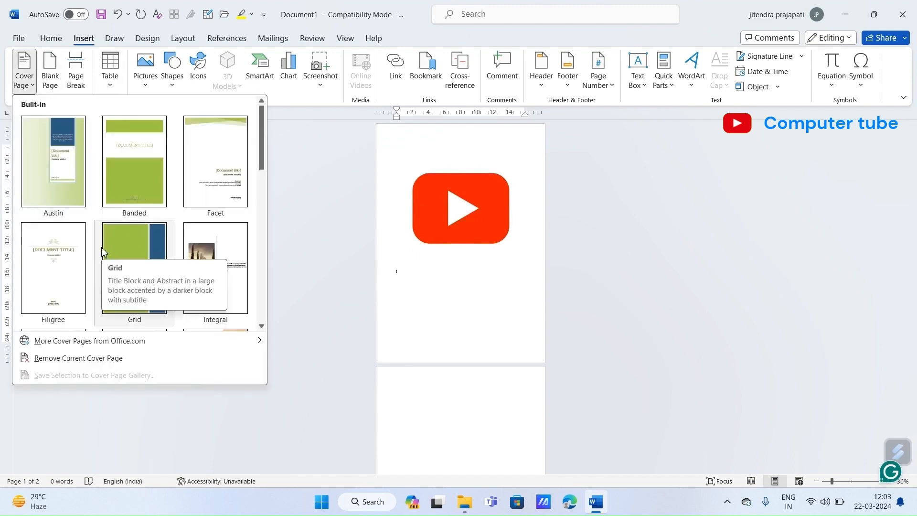
{"action": "left_click", "coordinate": [396, 180]}
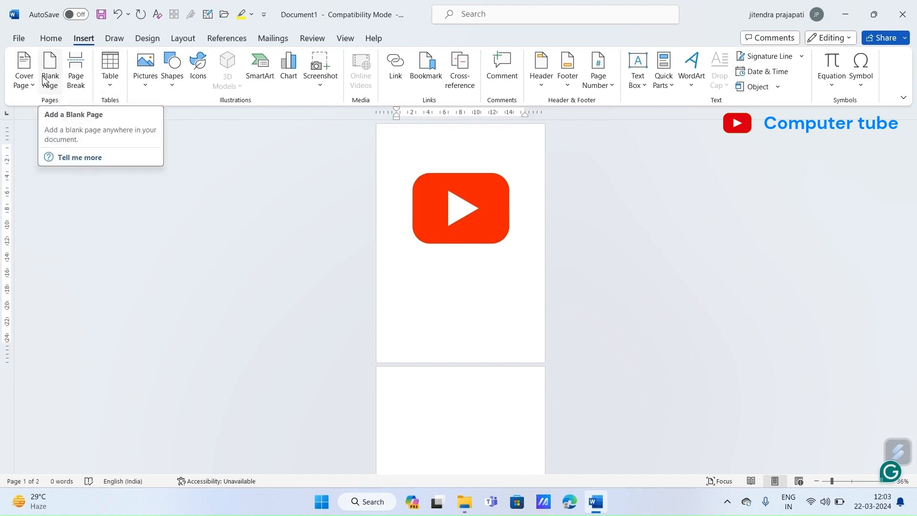
{"action": "key", "text": "ctrl+z"}
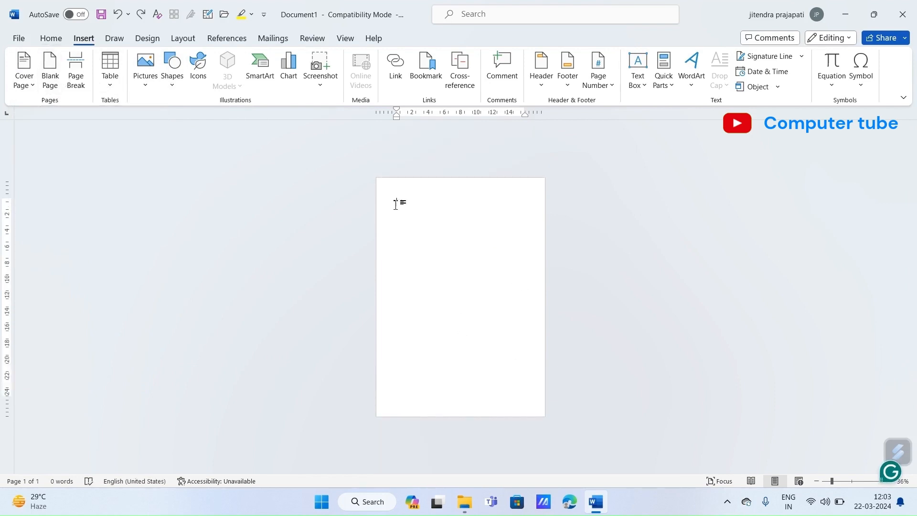
Enter a filler word on the empty page and insert a blank page after it
{"action": "type", "text": "hggggggggggggh"}
{"action": "left_click", "coordinate": [55, 81]}
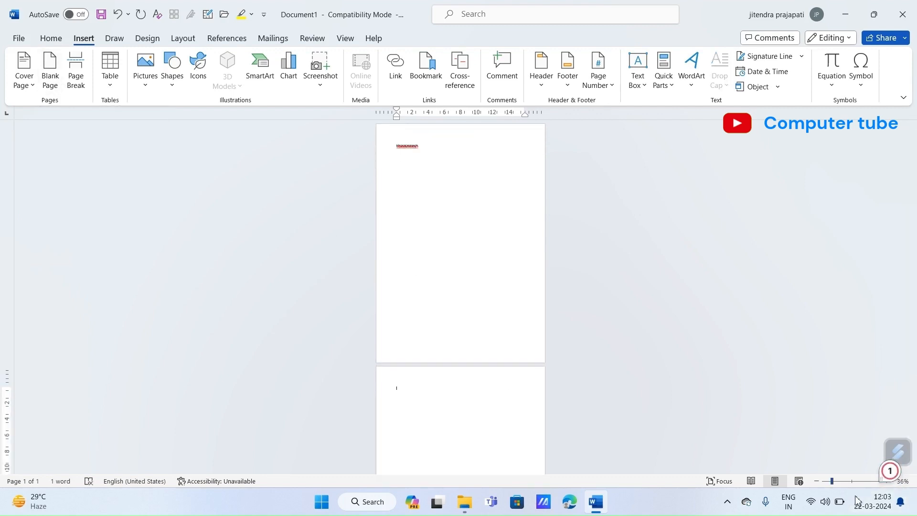
Raise the screen brightness slightly in the Windows quick settings
{"action": "left_click", "coordinate": [809, 507]}
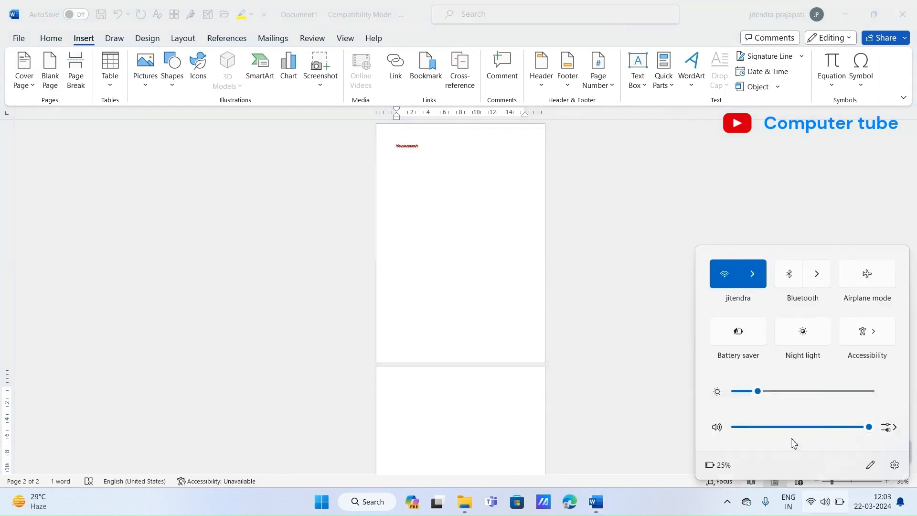
{"action": "left_click_drag", "start_coordinate": [758, 391], "coordinate": [780, 391]}
{"action": "left_click", "coordinate": [539, 316]}
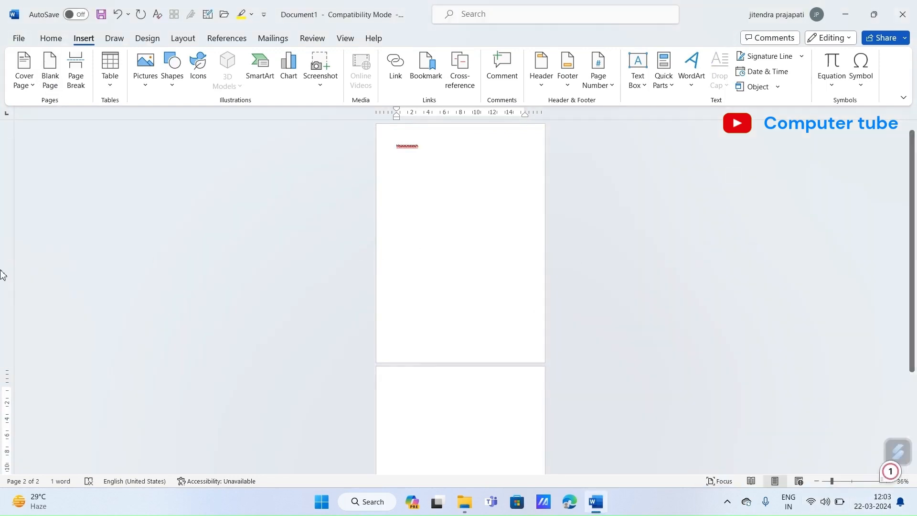
Insert eight more blank pages at the end of the document
{"action": "left_click", "coordinate": [50, 74]}
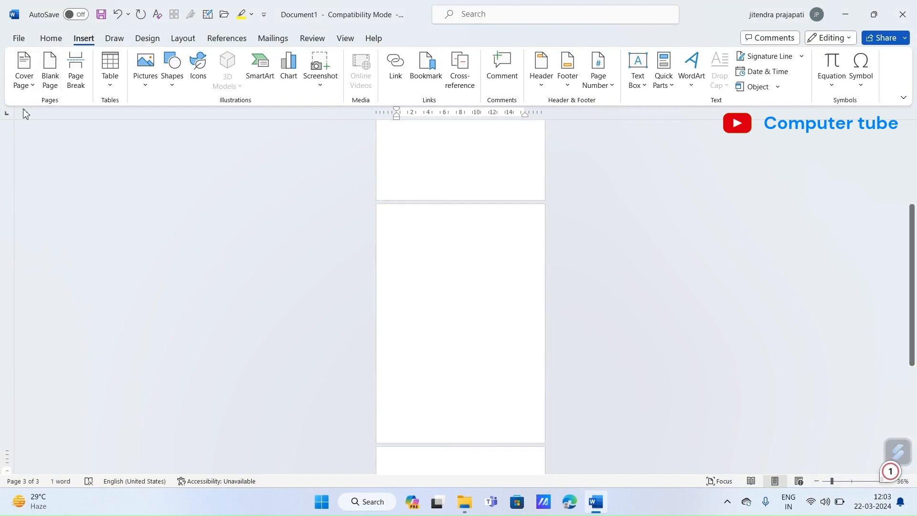
{"action": "left_click", "coordinate": [52, 73]}
{"action": "left_click", "coordinate": [52, 73]}
{"action": "left_click", "coordinate": [52, 73]}
{"action": "left_click", "coordinate": [52, 73]}
{"action": "left_click", "coordinate": [52, 73]}
{"action": "left_click", "coordinate": [52, 73]}
{"action": "left_click", "coordinate": [52, 73]}
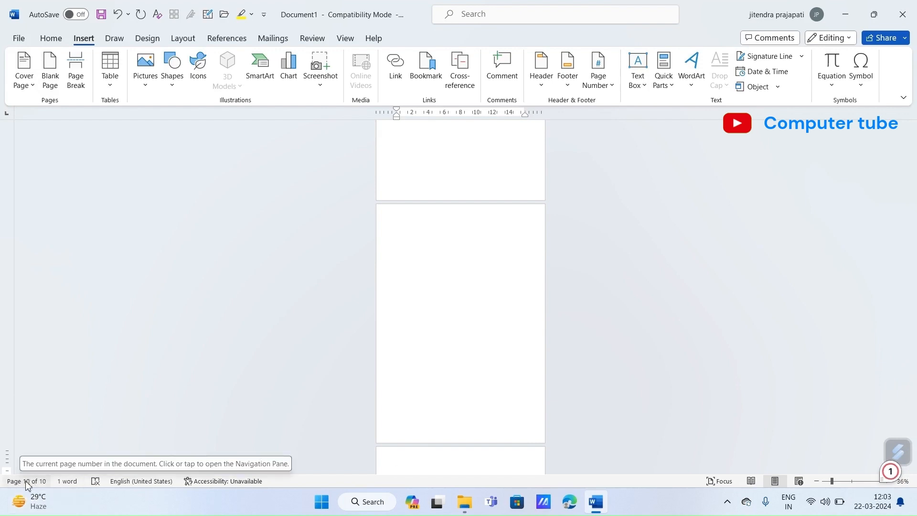
Review the inserted blank pages from the last one back to page 1
{"action": "scroll", "coordinate": [224, 411], "scroll_direction": "up", "scroll_amount": 5}
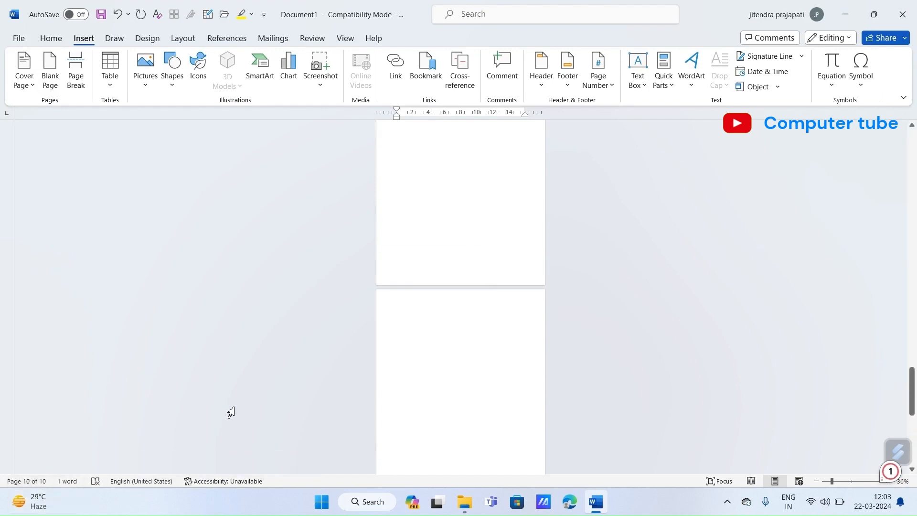
{"action": "scroll", "coordinate": [221, 410], "scroll_direction": "up", "scroll_amount": 4}
{"action": "key", "text": "super+w"}
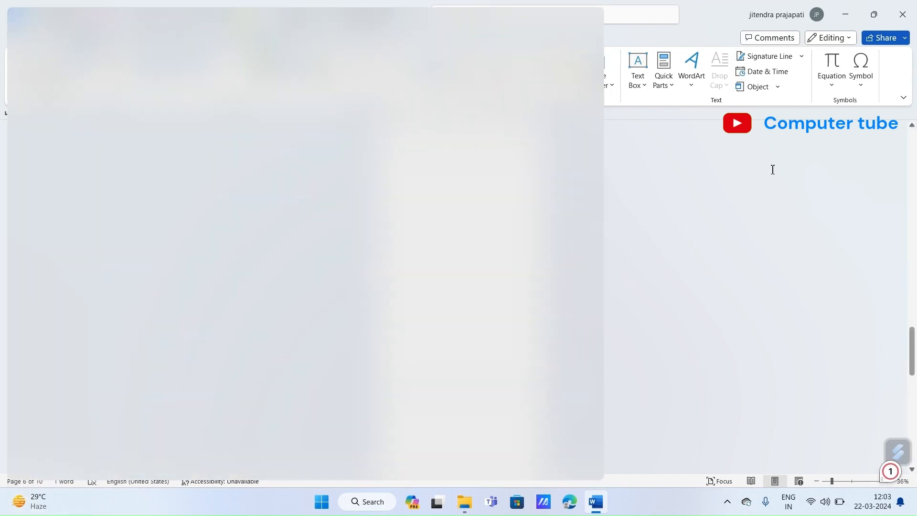
{"action": "left_click", "coordinate": [713, 16]}
{"action": "scroll", "coordinate": [387, 297], "scroll_direction": "up", "scroll_amount": 8}
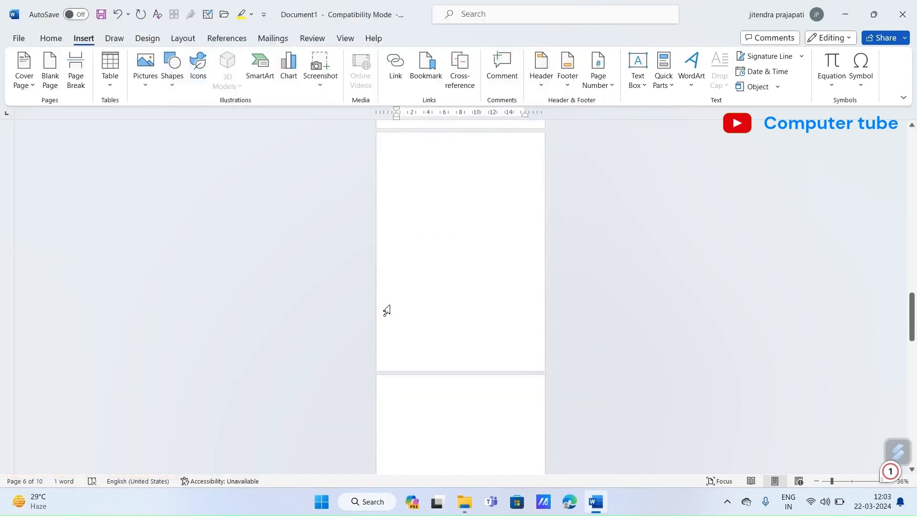
{"action": "scroll", "coordinate": [388, 313], "scroll_direction": "up", "scroll_amount": 8}
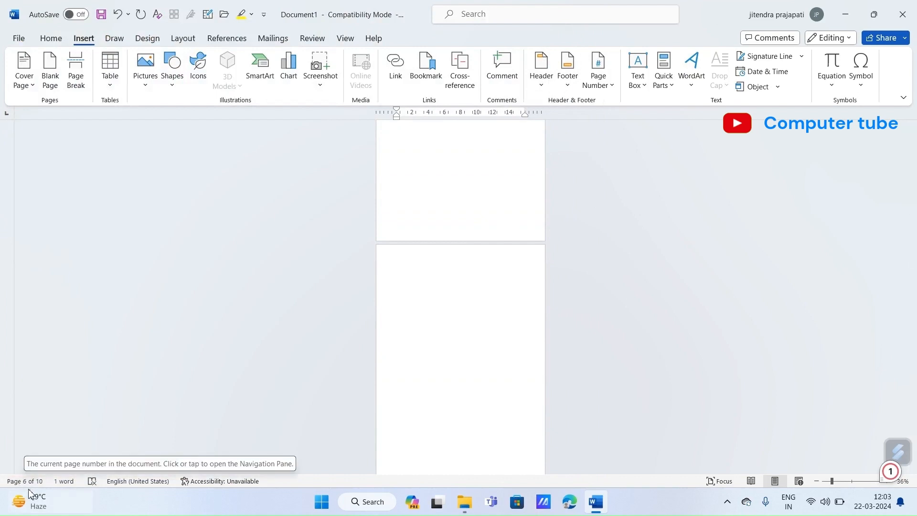
{"action": "scroll", "coordinate": [459, 336], "scroll_direction": "up", "scroll_amount": 3}
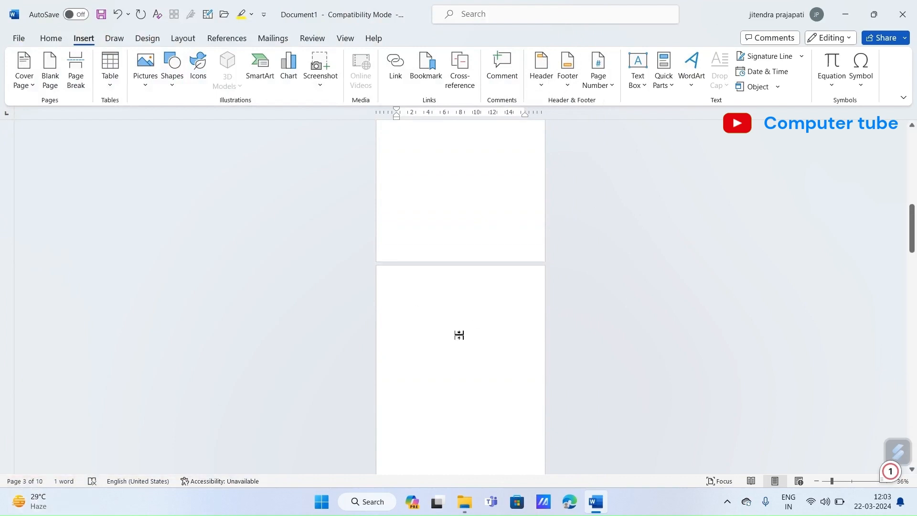
{"action": "scroll", "coordinate": [460, 335], "scroll_direction": "up", "scroll_amount": 10}
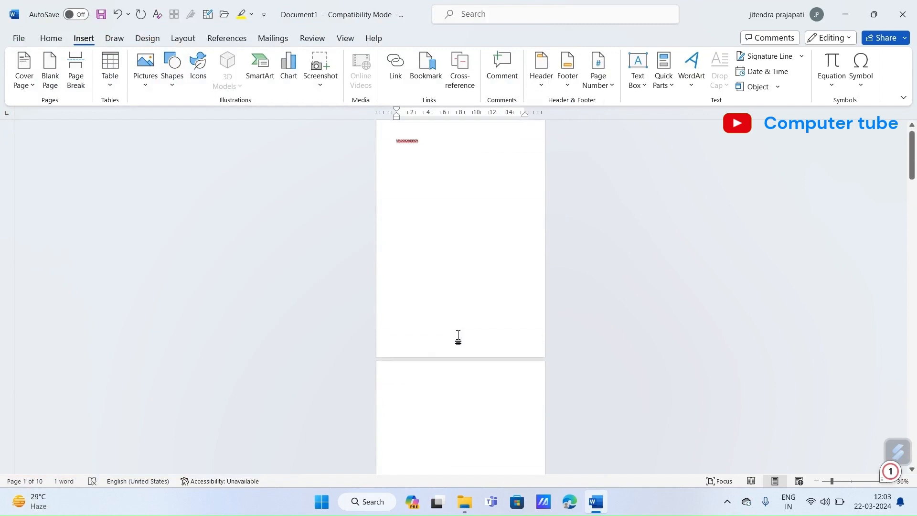
{"action": "scroll", "coordinate": [458, 337], "scroll_direction": "up", "scroll_amount": 1}
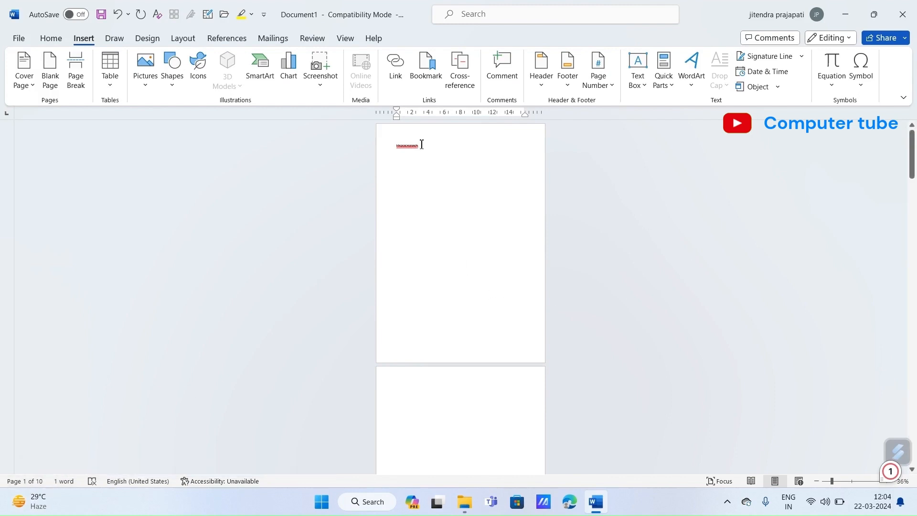
Add more filler letters directly after the existing word on page 1
{"action": "type", "text": "hgghxjshhgjhk"}
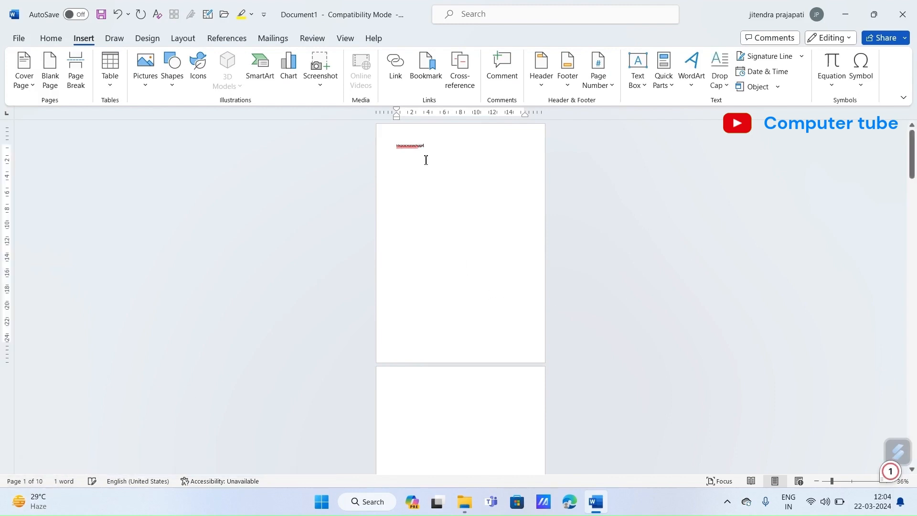
{"action": "type", "text": "jh"}
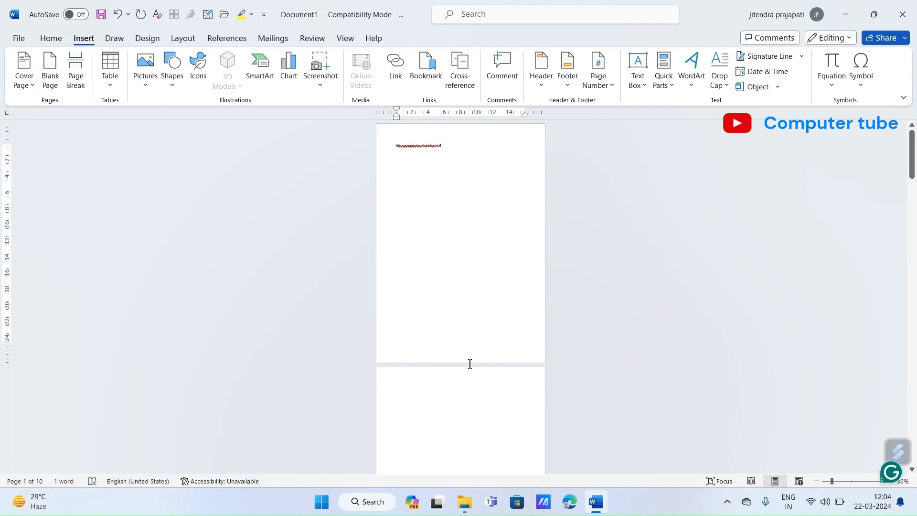
Clear the entire document and generate sample paragraphs with Word's rand function
{"action": "key", "text": "ctrl+a"}
{"action": "key", "text": "Delete"}
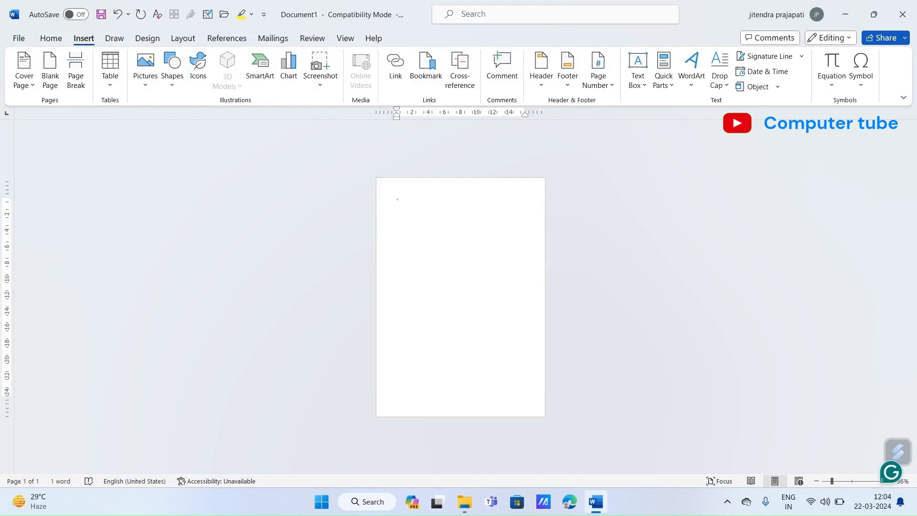
{"action": "type", "text": "rand("}
{"action": "key", "text": "Return"}
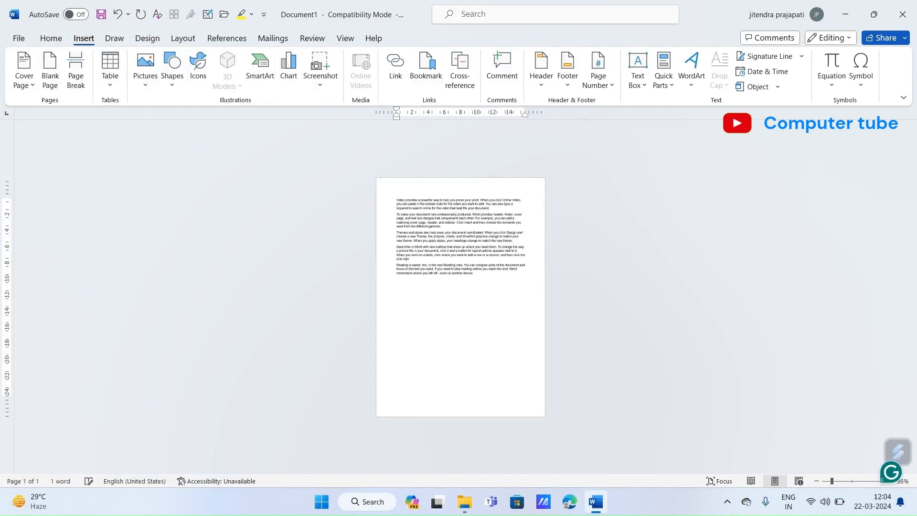
Insert a page break after the sample paragraphs, and try out the new page by entering and erasing fggfrfgh
{"action": "left_click", "coordinate": [841, 482]}
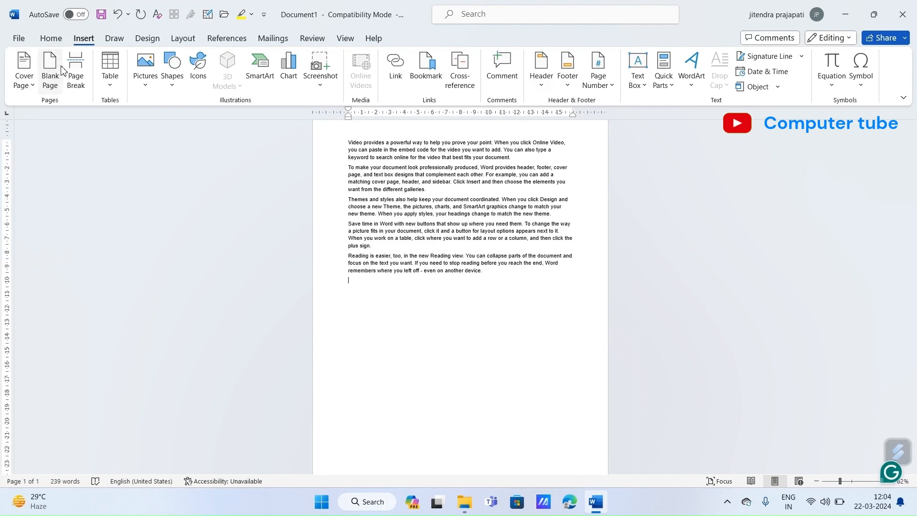
{"action": "left_click", "coordinate": [74, 77]}
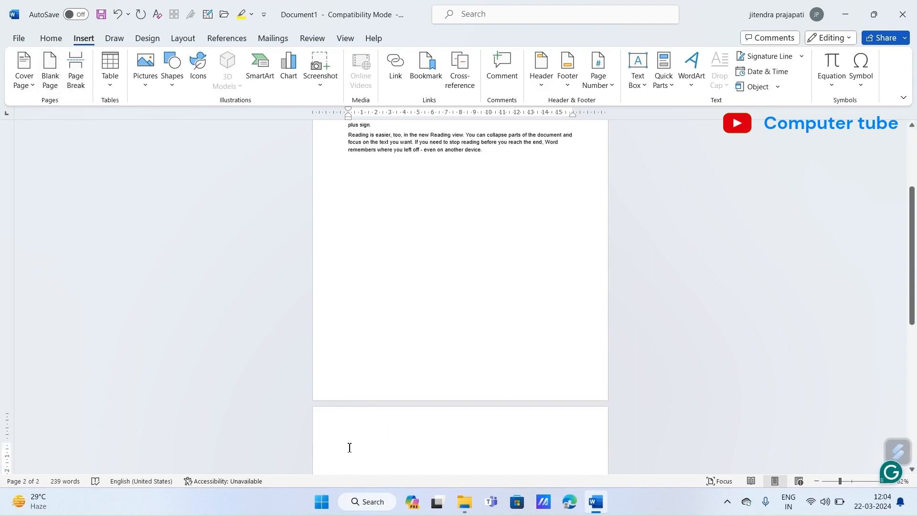
{"action": "type", "text": "fggfr"}
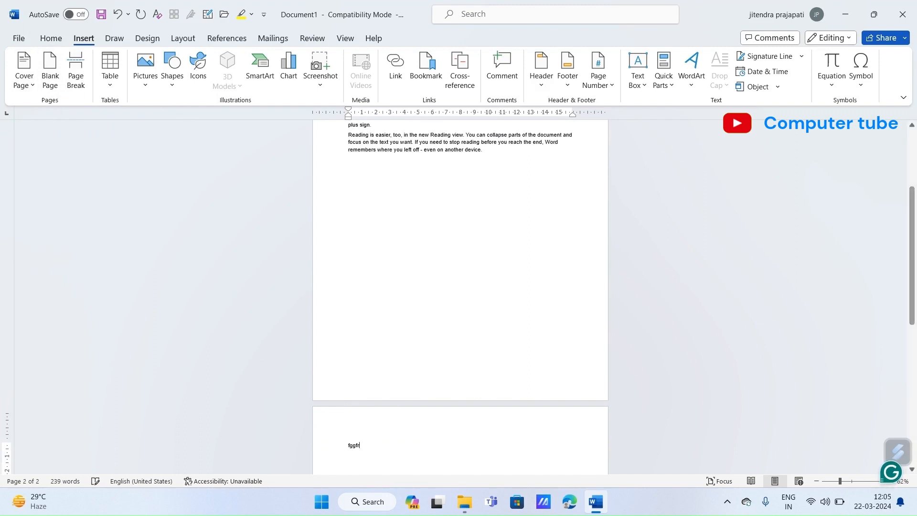
{"action": "type", "text": "fgh"}
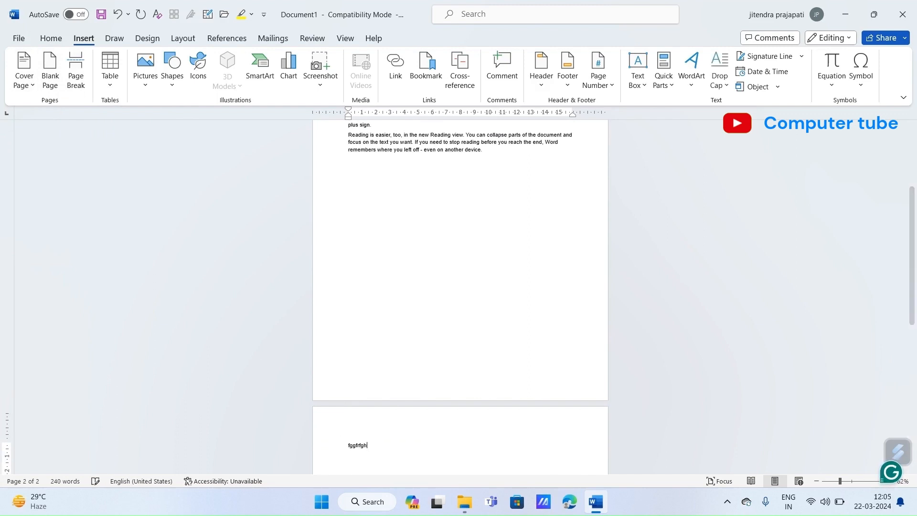
{"action": "key", "text": "BackSpace"}
{"action": "key", "text": "BackSpace"}
{"action": "key", "text": "BackSpace"}
{"action": "key", "text": "BackSpace"}
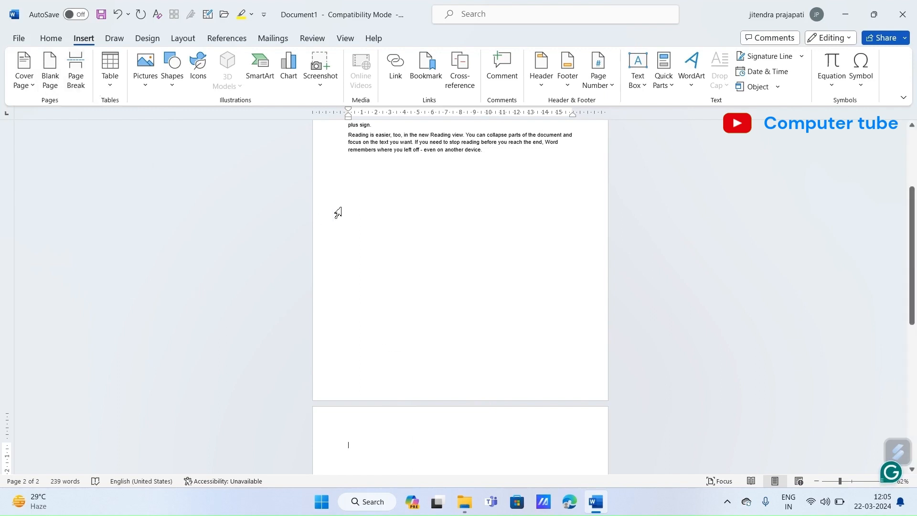
Select the last paragraph, starting "Reading is easier", and examine its position on page 1 relative to the top of page 2
{"action": "scroll", "coordinate": [338, 213], "scroll_direction": "up", "scroll_amount": 2}
{"action": "scroll", "coordinate": [338, 213], "scroll_direction": "up", "scroll_amount": 4}
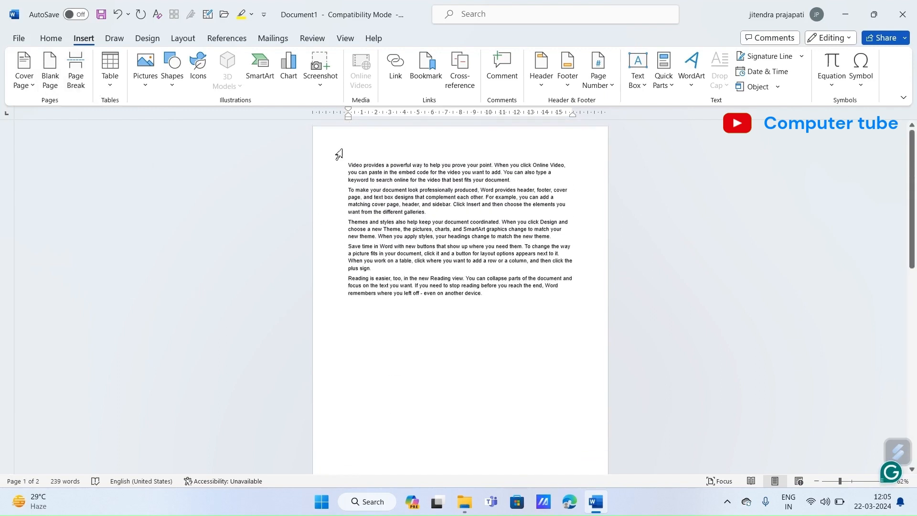
{"action": "double_click", "coordinate": [372, 269]}
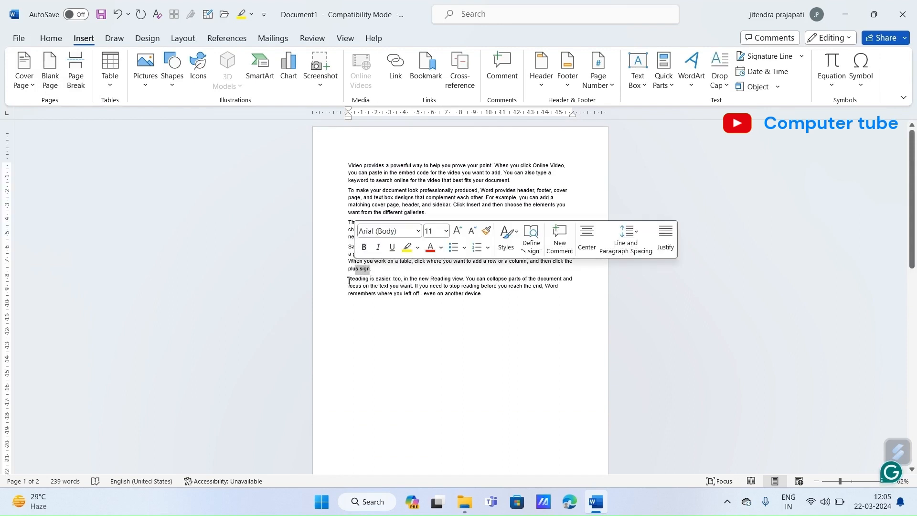
{"action": "left_click_drag", "start_coordinate": [347, 278], "coordinate": [494, 311]}
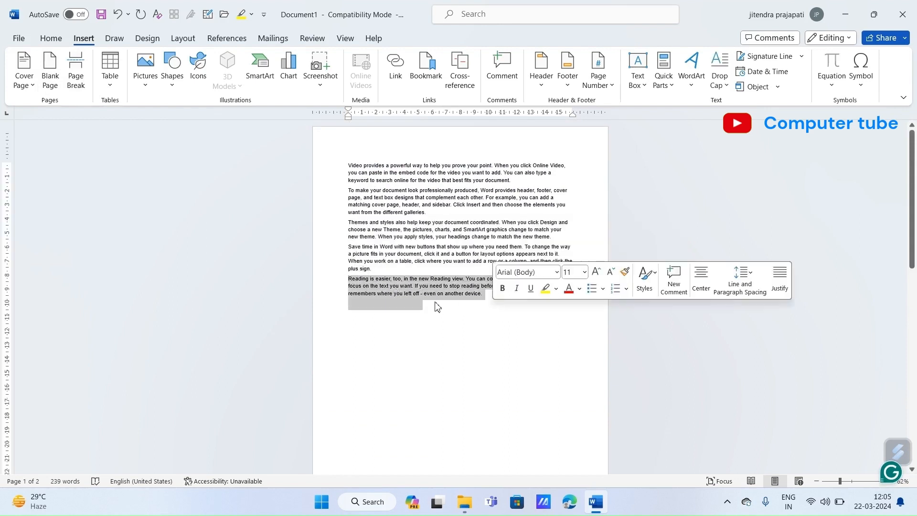
{"action": "scroll", "coordinate": [404, 438], "scroll_direction": "down", "scroll_amount": 10}
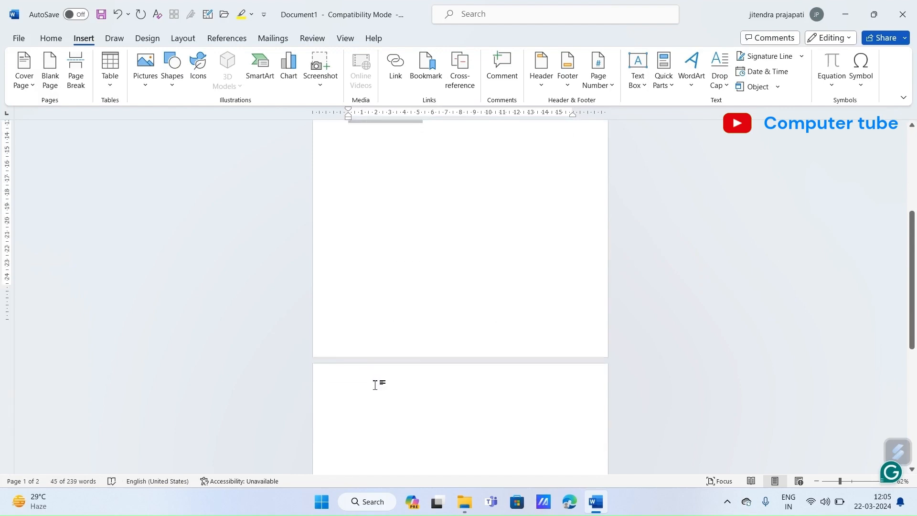
{"action": "scroll", "coordinate": [402, 286], "scroll_direction": "up", "scroll_amount": 9}
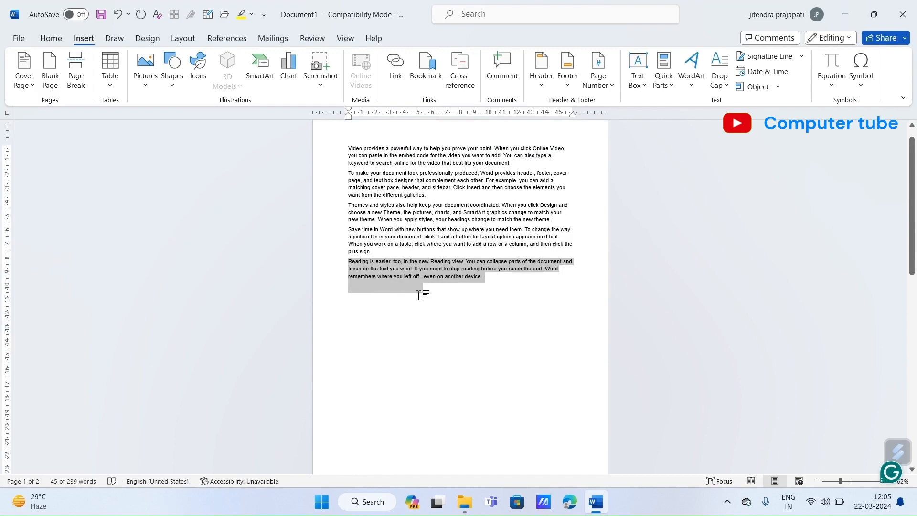
{"action": "scroll", "coordinate": [419, 296], "scroll_direction": "down", "scroll_amount": 8}
{"action": "scroll", "coordinate": [407, 405], "scroll_direction": "up", "scroll_amount": 7}
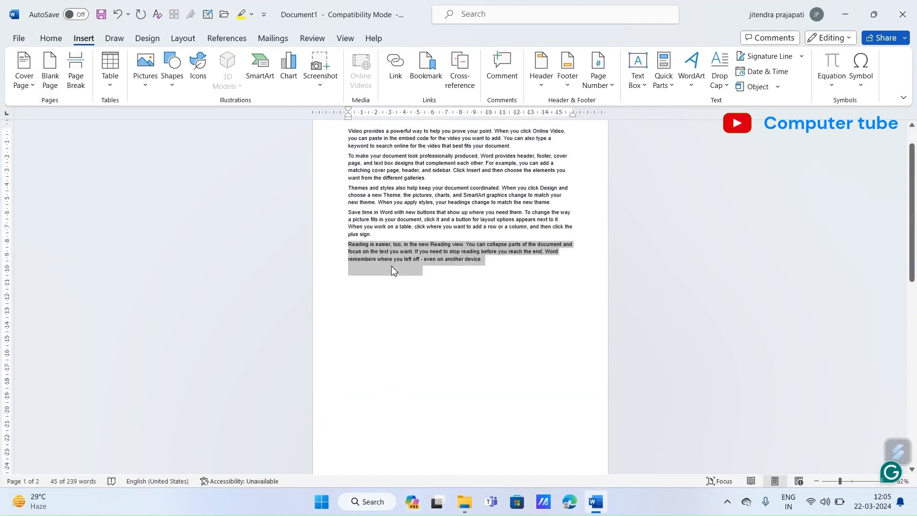
Insert a page break directly before the paragraph starting "Reading is easier" and check how the text splits across the pages
{"action": "left_click", "coordinate": [453, 288]}
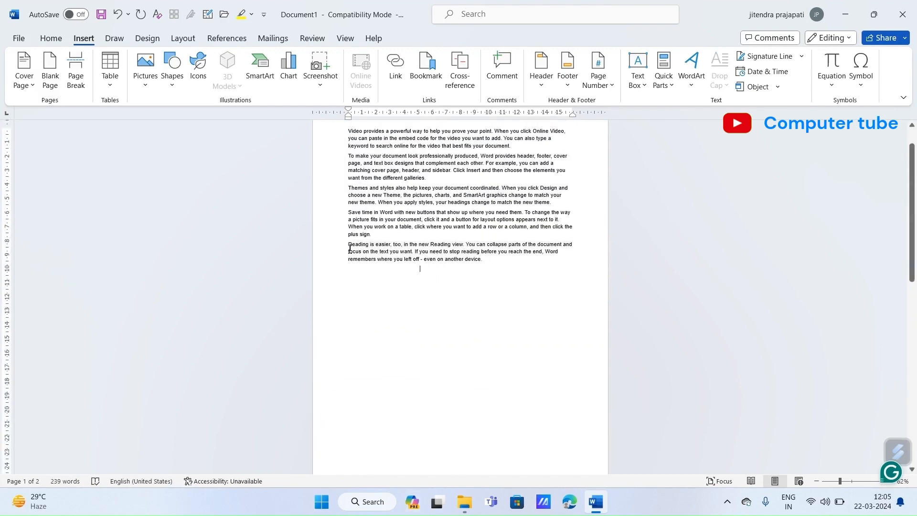
{"action": "left_click", "coordinate": [349, 247]}
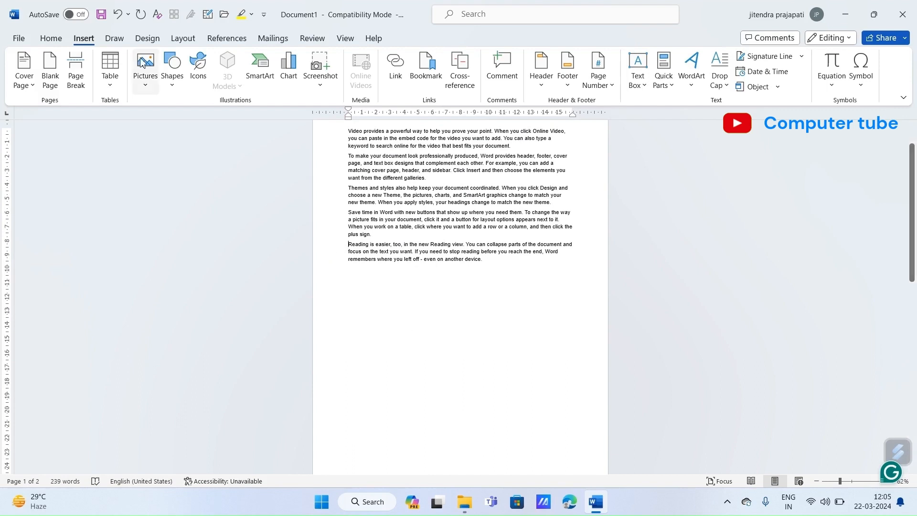
{"action": "left_click", "coordinate": [75, 79]}
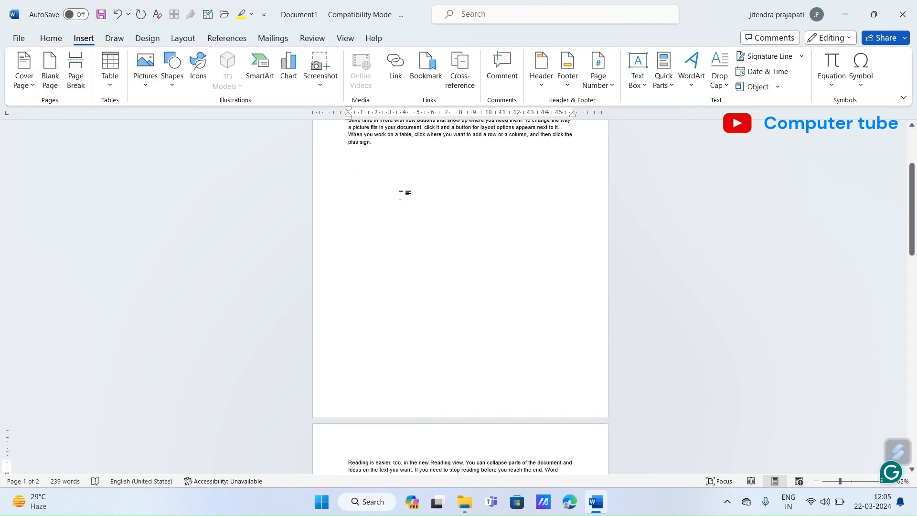
{"action": "scroll", "coordinate": [395, 323], "scroll_direction": "down", "scroll_amount": 1}
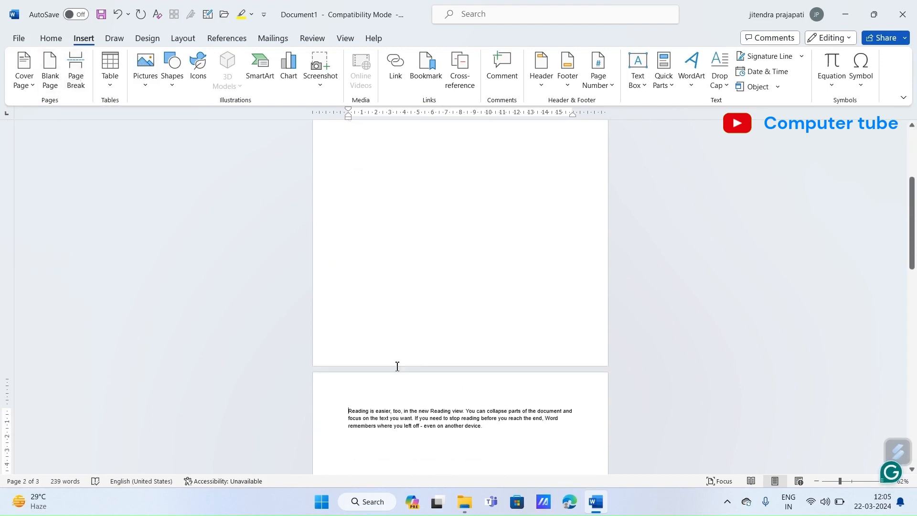
{"action": "scroll", "coordinate": [395, 365], "scroll_direction": "up", "scroll_amount": 2}
{"action": "scroll", "coordinate": [395, 366], "scroll_direction": "up", "scroll_amount": 2}
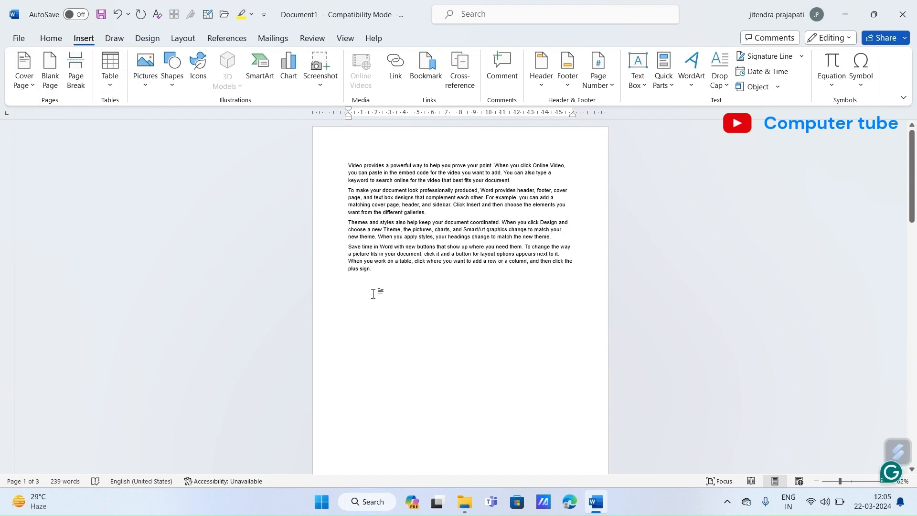
Undo the page break before the "Reading is easier" paragraph and add two blank lines below that paragraph
{"action": "key", "text": "ctrl+z"}
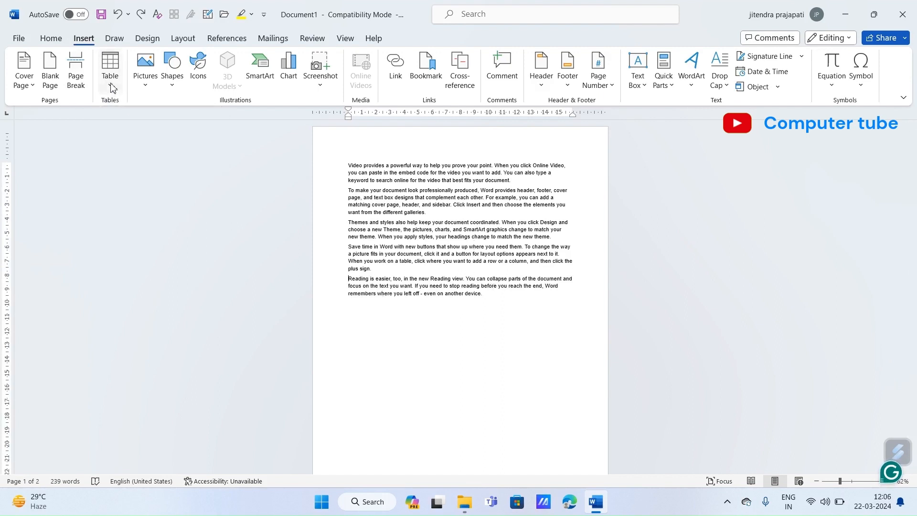
{"action": "left_click", "coordinate": [851, 482]}
{"action": "scroll", "coordinate": [354, 369], "scroll_direction": "down", "scroll_amount": 8}
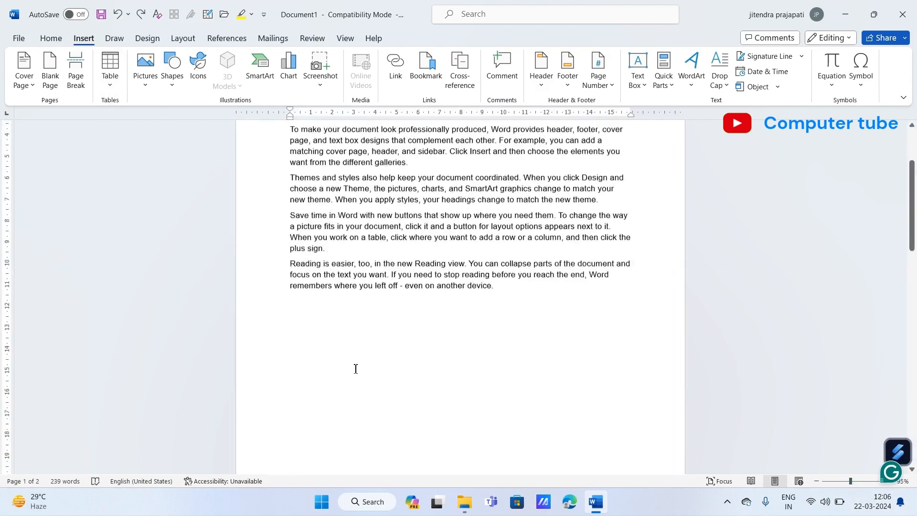
{"action": "scroll", "coordinate": [319, 300], "scroll_direction": "up", "scroll_amount": 3}
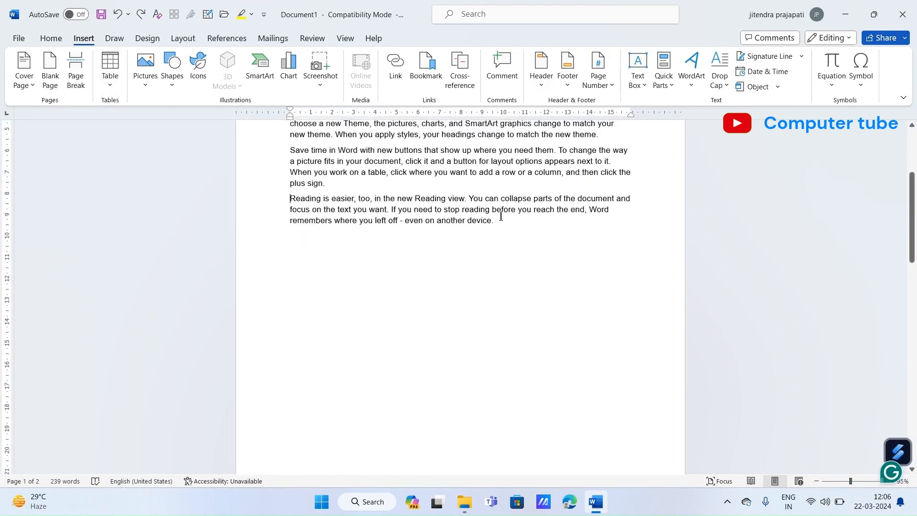
{"action": "key", "text": "Return"}
{"action": "key", "text": "Return"}
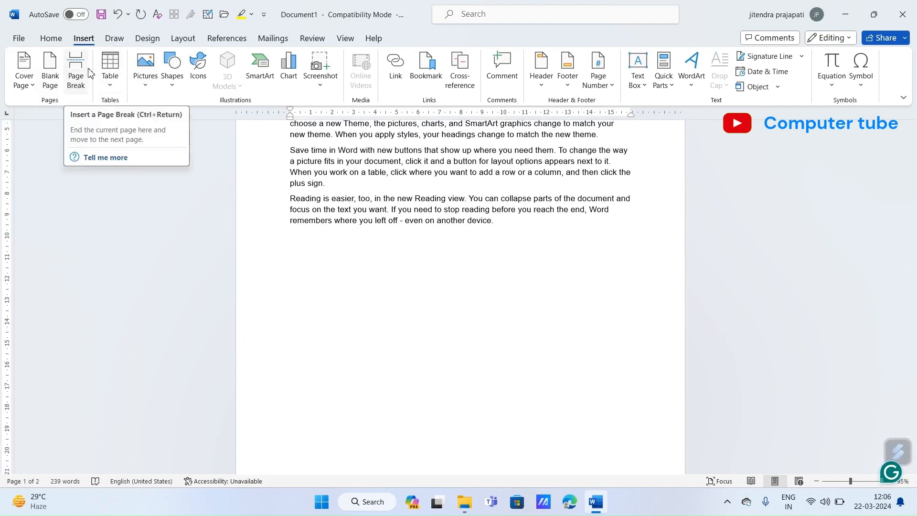
Insert a table of 5 columns by 5 rows below the last paragraph using the size grid, and delete the whole table
{"action": "left_click", "coordinate": [110, 87]}
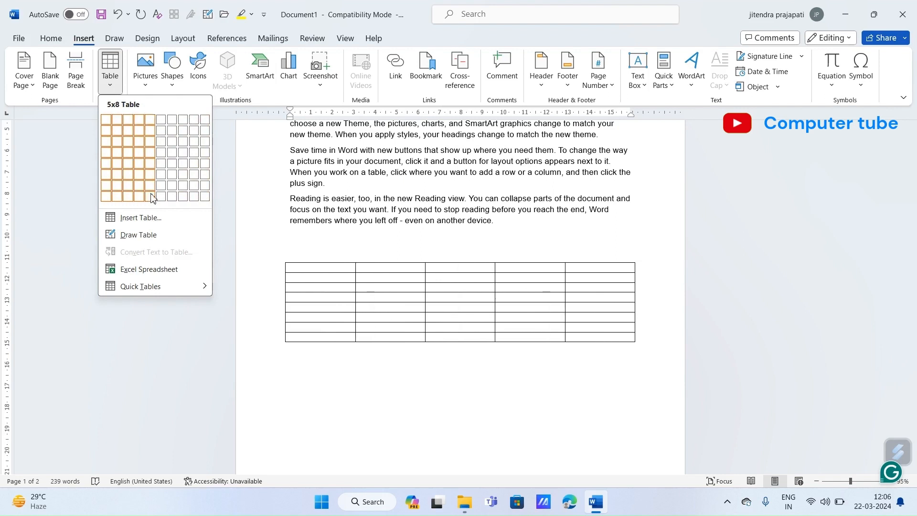
{"action": "left_click", "coordinate": [148, 167]}
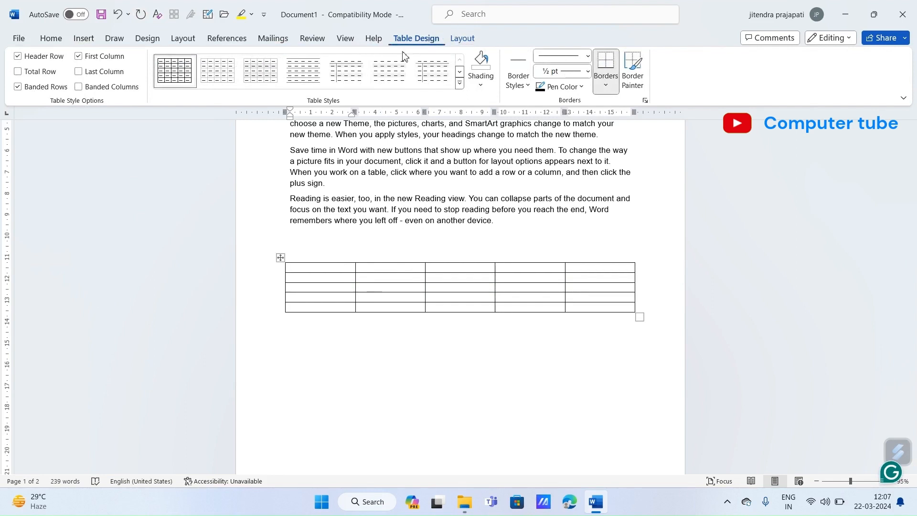
{"action": "mouse_move", "coordinate": [282, 273]}
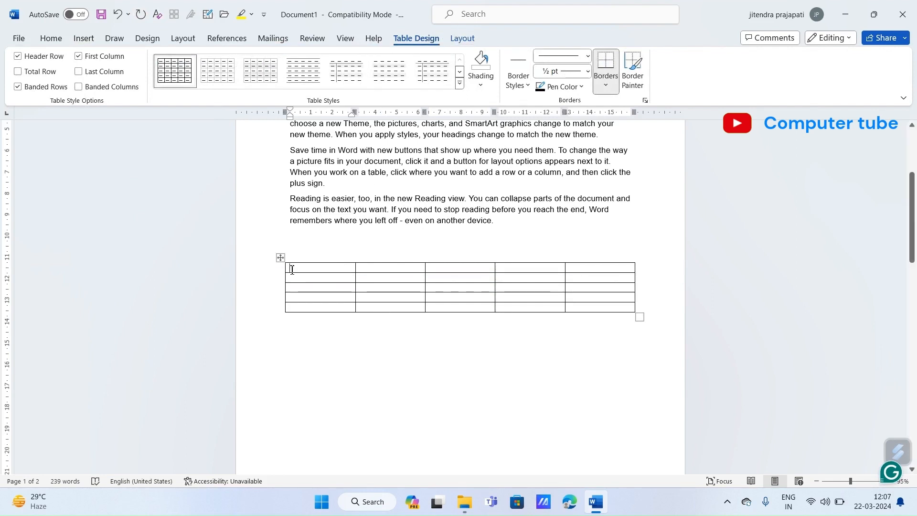
{"action": "left_click_drag", "start_coordinate": [288, 268], "coordinate": [446, 339]}
{"action": "key", "text": "Delete"}
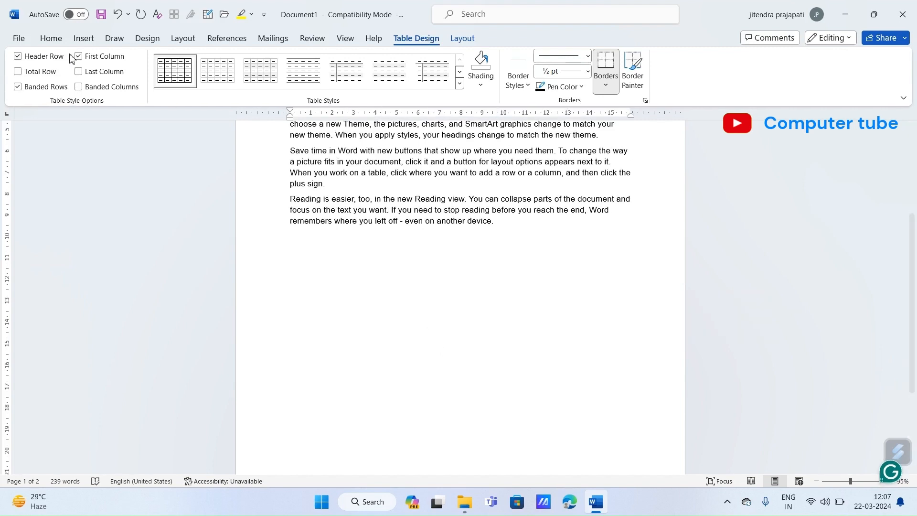
Insert a table with 20 columns and 20 rows below the last paragraph by entering its exact size
{"action": "left_click", "coordinate": [84, 39]}
{"action": "left_click", "coordinate": [108, 86]}
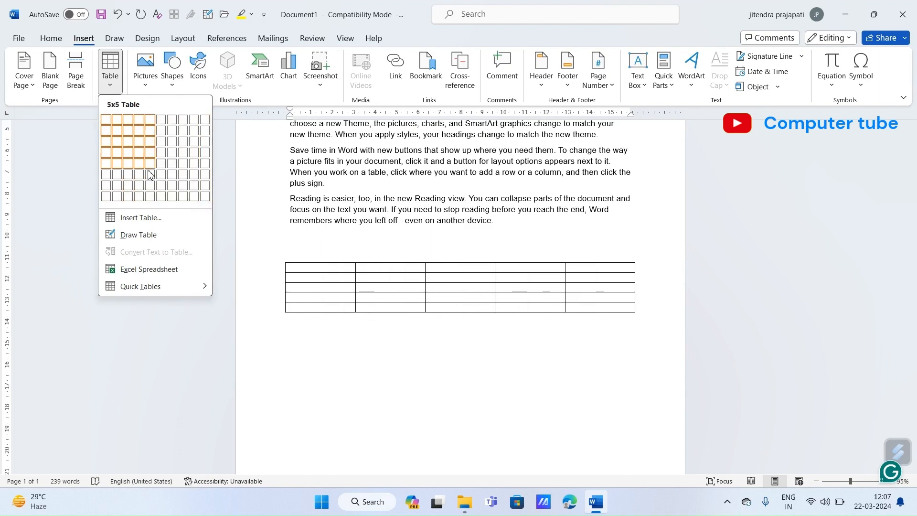
{"action": "left_click", "coordinate": [138, 219]}
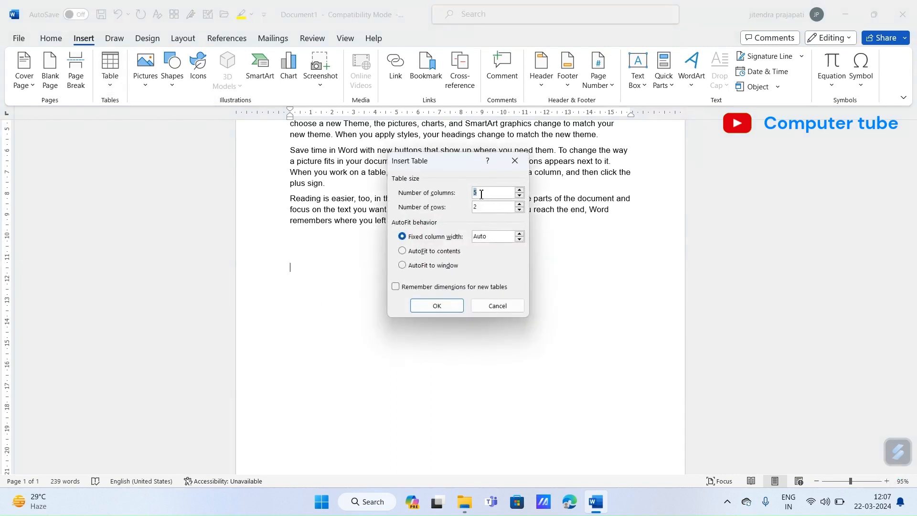
{"action": "key", "text": "BackSpace"}
{"action": "type", "text": "20"}
{"action": "left_click", "coordinate": [437, 306]}
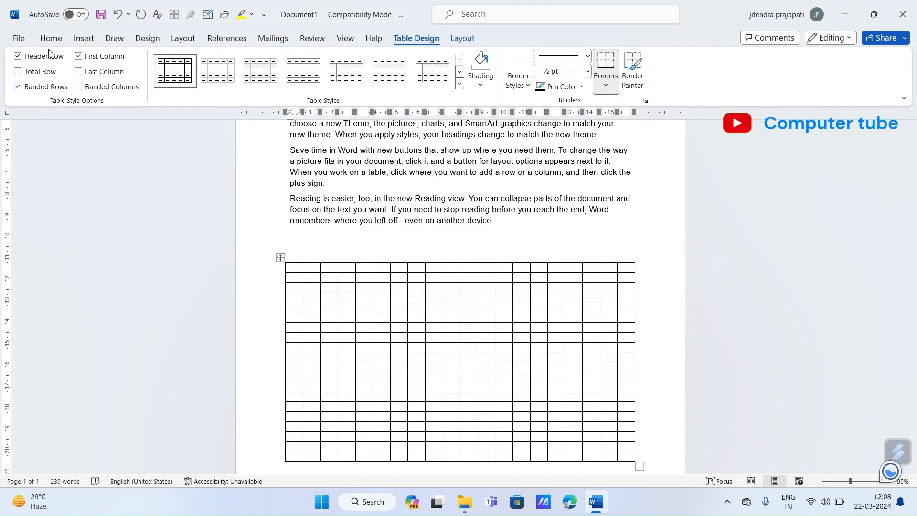
Remove the 20 by 20 table and set up a new table with 5 columns and 5 rows
{"action": "left_click", "coordinate": [77, 39]}
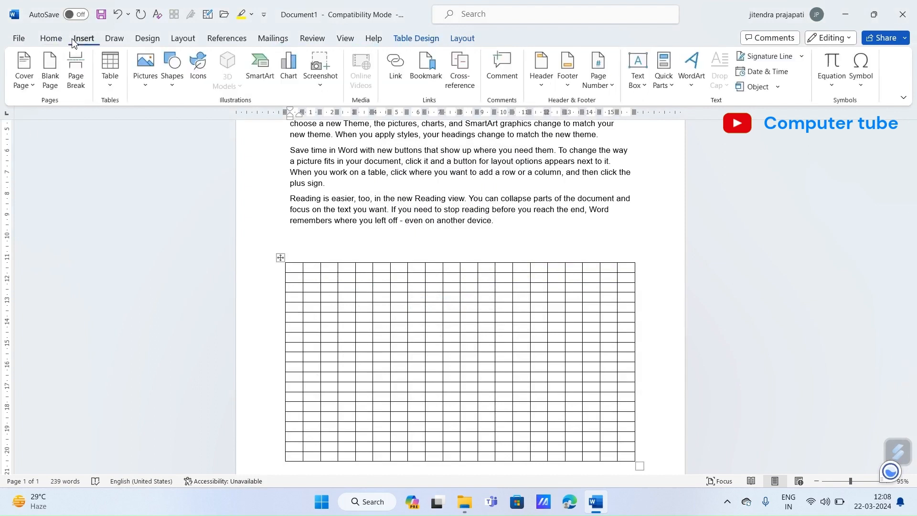
{"action": "left_click", "coordinate": [110, 76]}
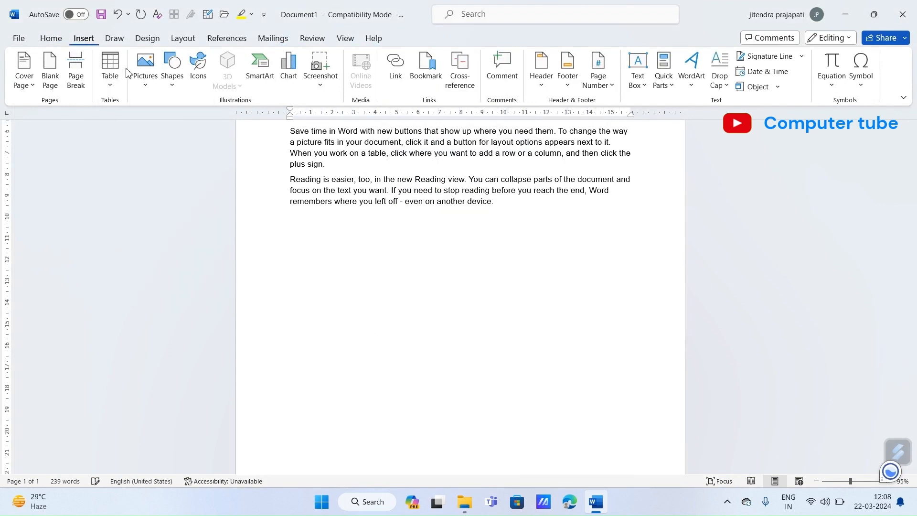
{"action": "left_click", "coordinate": [109, 71]}
{"action": "left_click", "coordinate": [127, 219]}
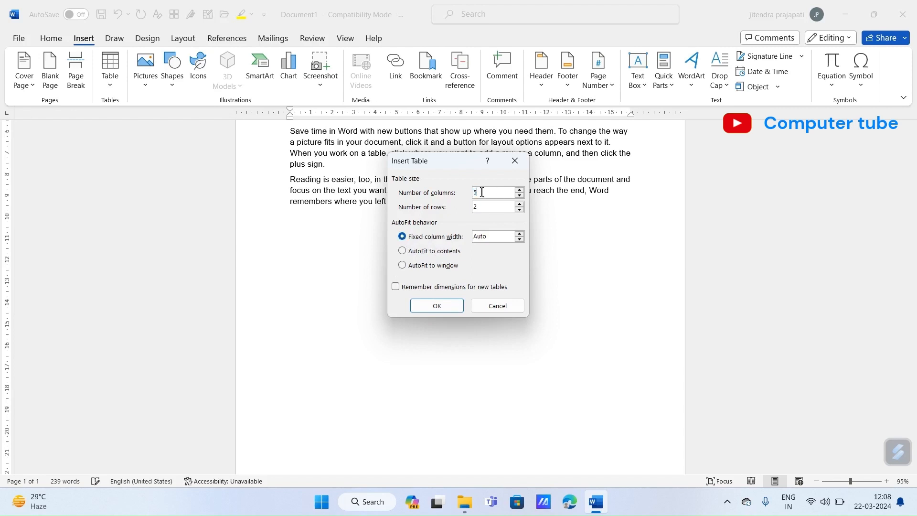
{"action": "key", "text": "BackSpace"}
{"action": "type", "text": "5"}
{"action": "left_click", "coordinate": [478, 207]}
{"action": "key", "text": "BackSpace"}
{"action": "type", "text": "5"}
Give the new table a fixed column width of about 1 cm and insert it below the last paragraph
{"action": "left_click", "coordinate": [520, 234]}
{"action": "left_click", "coordinate": [520, 234]}
{"action": "left_click", "coordinate": [520, 235]}
{"action": "left_click", "coordinate": [486, 239]}
{"action": "left_click", "coordinate": [427, 304]}
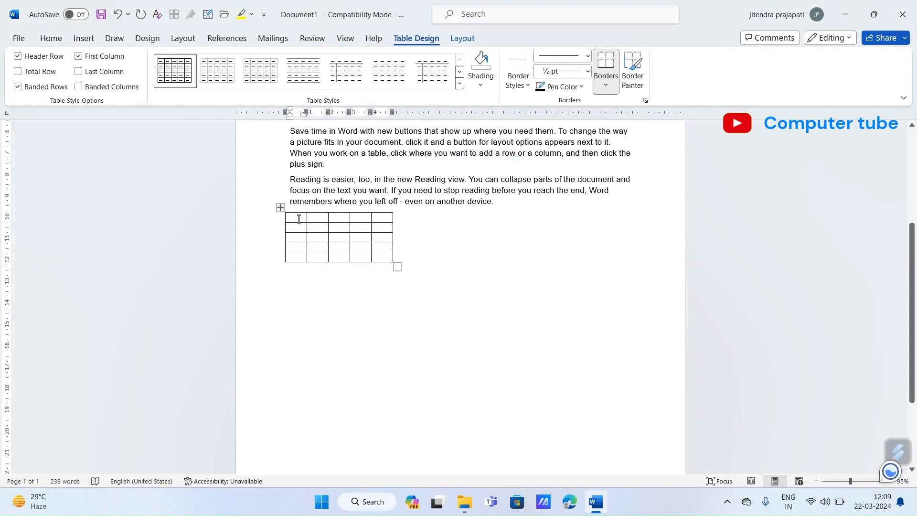
Enlarge the table to about 10 cm wide, and undo both the resizing and the table's insertion
{"action": "left_click_drag", "start_coordinate": [396, 269], "coordinate": [509, 366]}
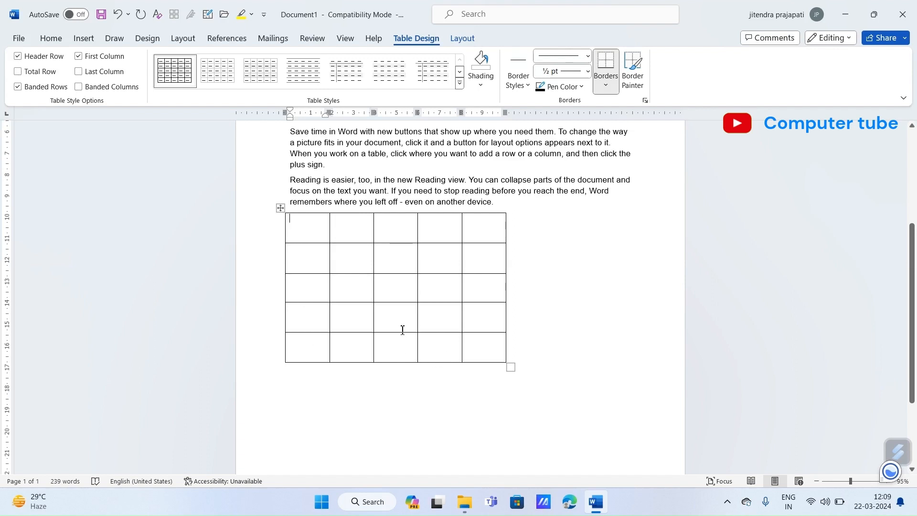
{"action": "key", "text": "ctrl+z"}
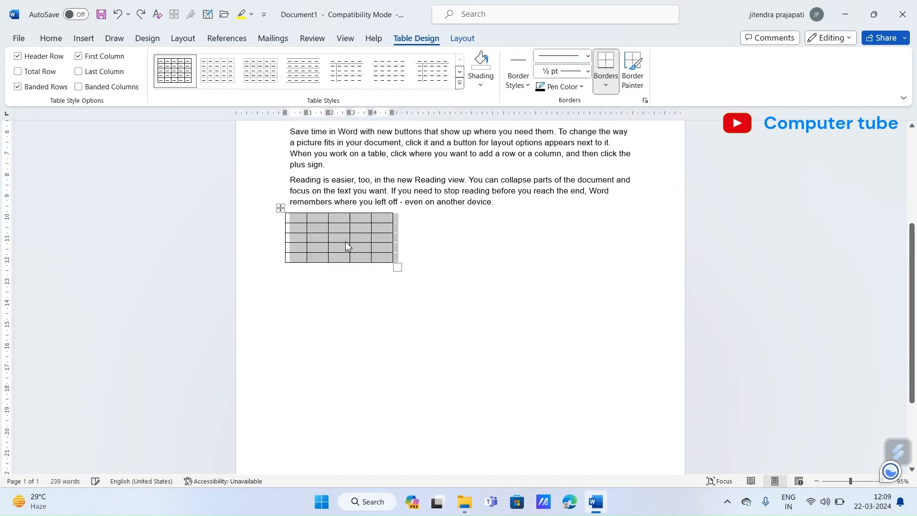
{"action": "key", "text": "ctrl+z"}
Insert a table with 5 columns and 5 rows that uses AutoFit to contents below the last paragraph
{"action": "left_click", "coordinate": [83, 38]}
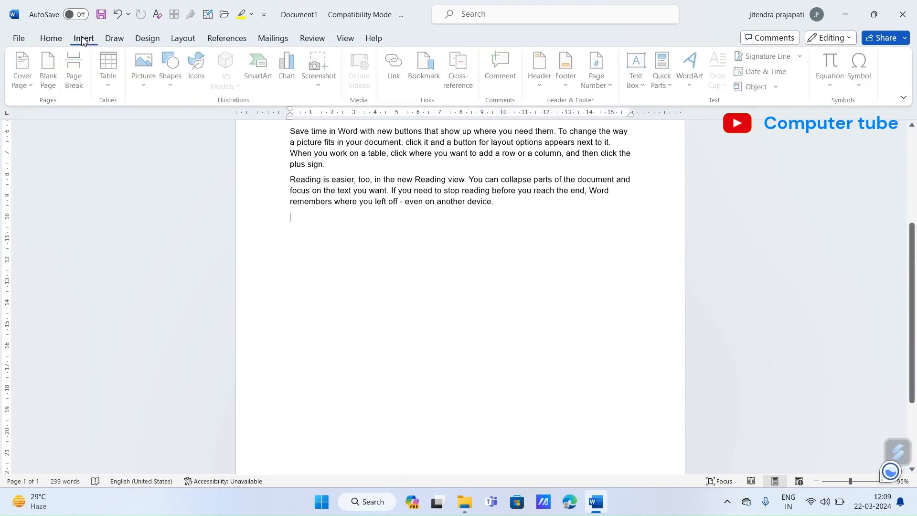
{"action": "left_click", "coordinate": [120, 89]}
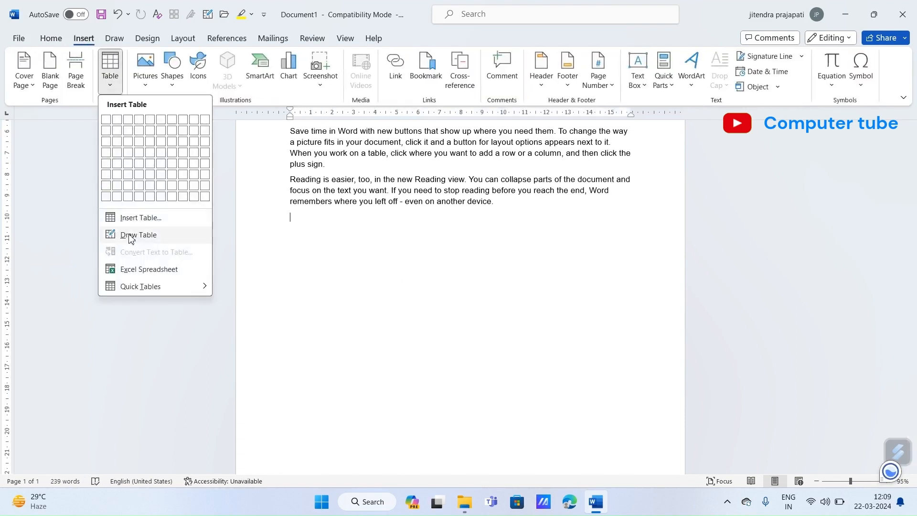
{"action": "left_click", "coordinate": [139, 218]}
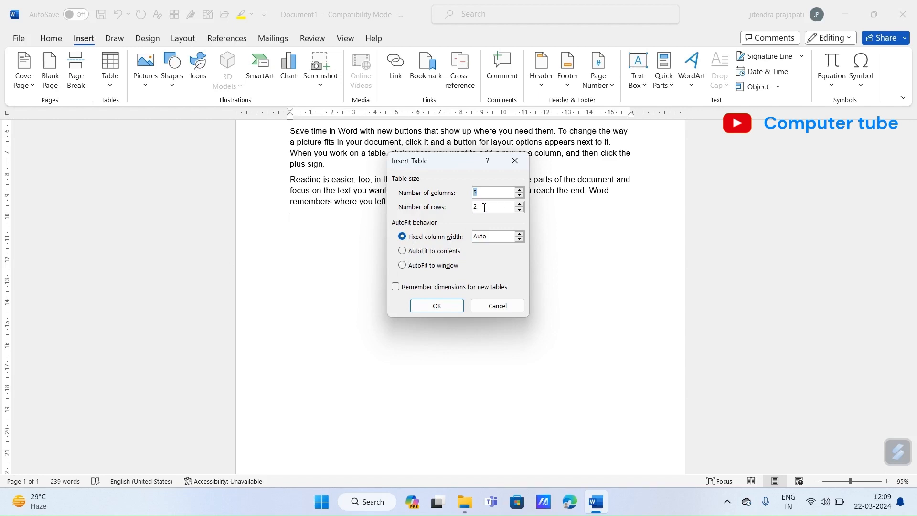
{"action": "key", "text": "BackSpace"}
{"action": "type", "text": "5"}
{"action": "left_click", "coordinate": [401, 251]}
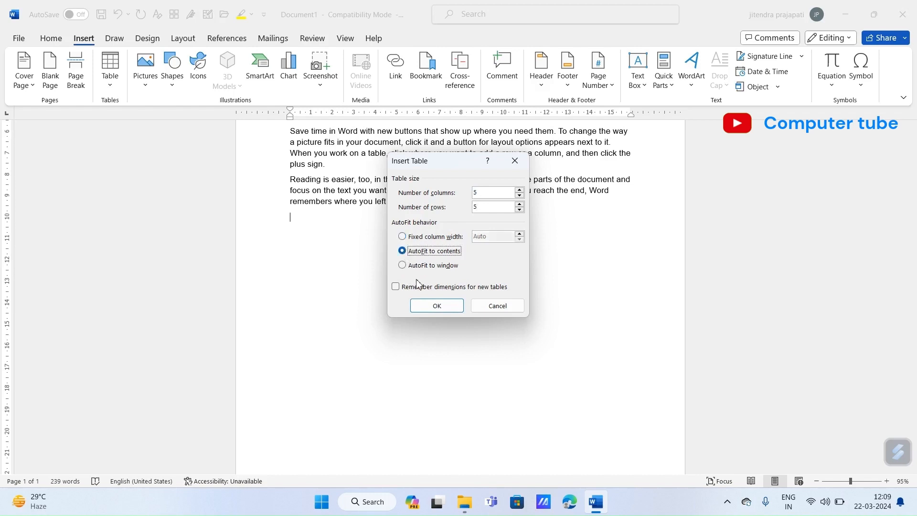
{"action": "left_click", "coordinate": [422, 306]}
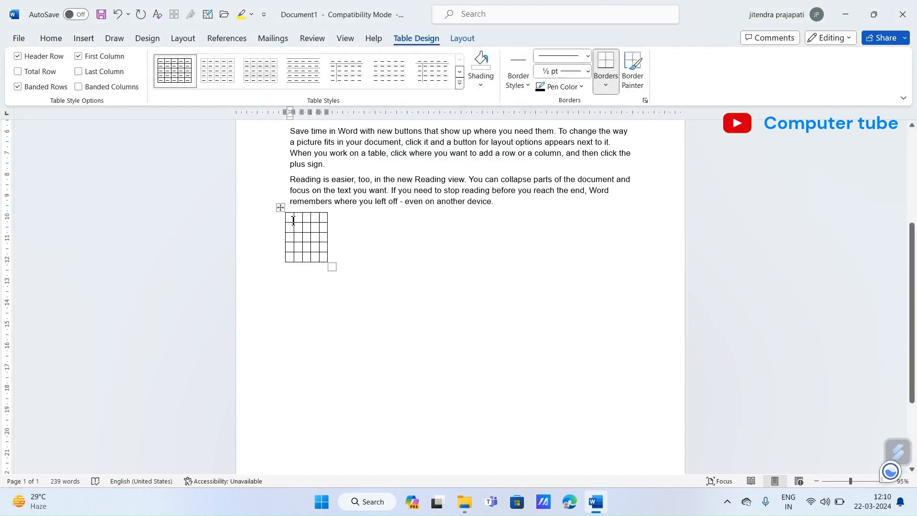
Fill the table's first cell with three lines of sample text: jjdhdjghdyegjdgedgdgeggewgew, rffffd and tyththr
{"action": "type", "text": "jjdhdj"}
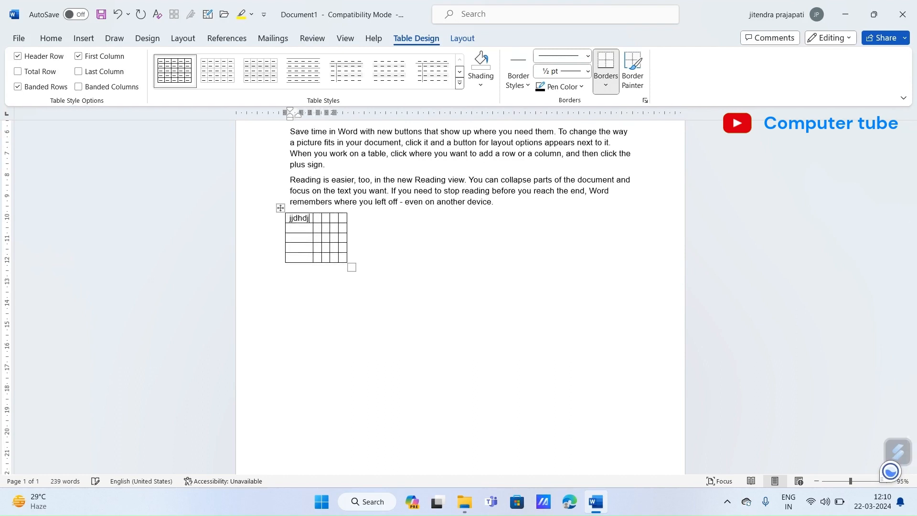
{"action": "type", "text": "ghdyegjdgedgdgeggewgew"}
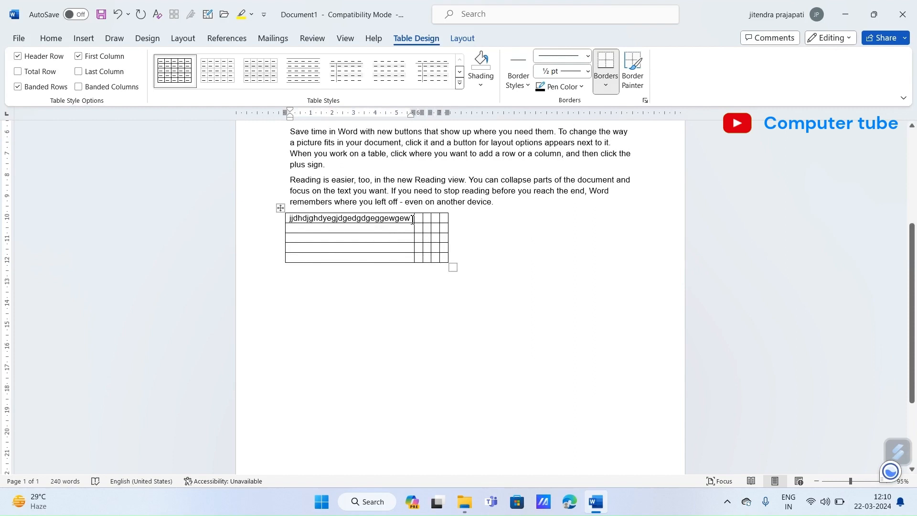
{"action": "key", "text": "Return"}
{"action": "type", "text": "rfff"}
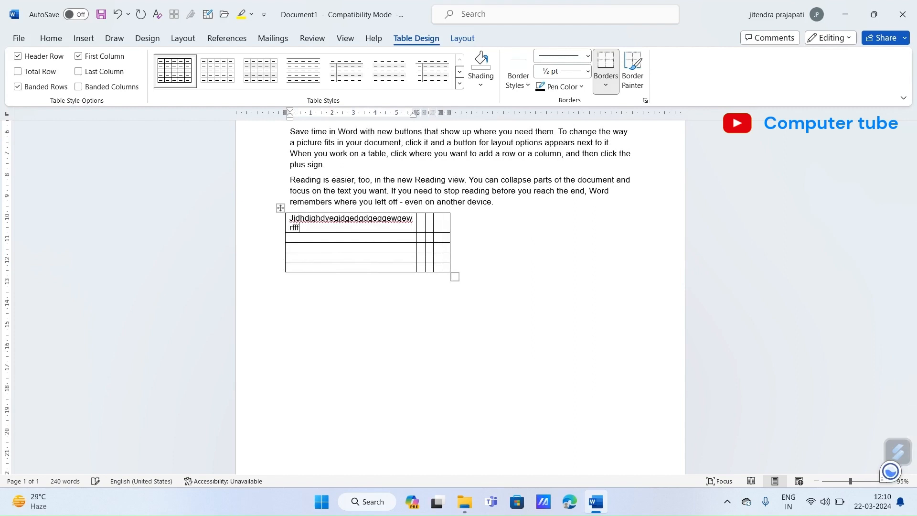
{"action": "type", "text": "fd"}
{"action": "key", "text": "Return"}
{"action": "type", "text": "tyththr"}
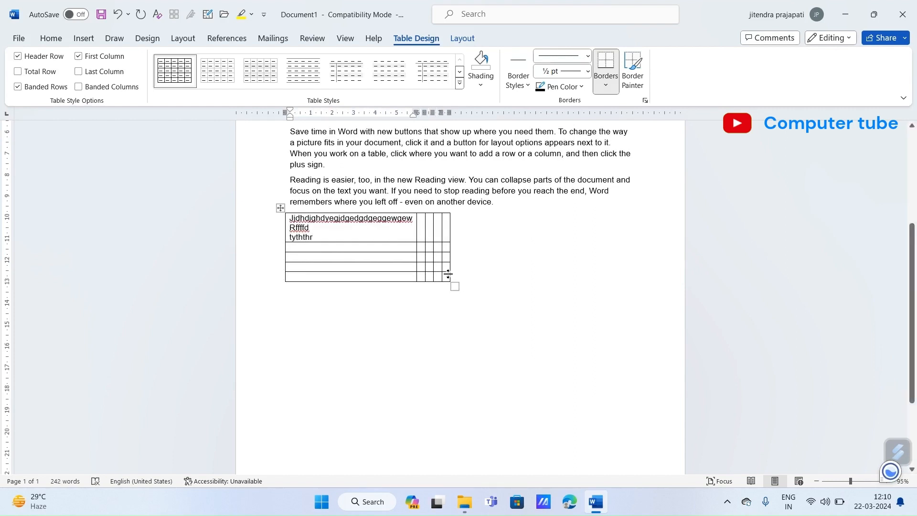
Enter dggghggfggg in the third row's fourth cell and ttttytyytt in the last cell, dismissing the battery saver notification
{"action": "left_click", "coordinate": [438, 260]}
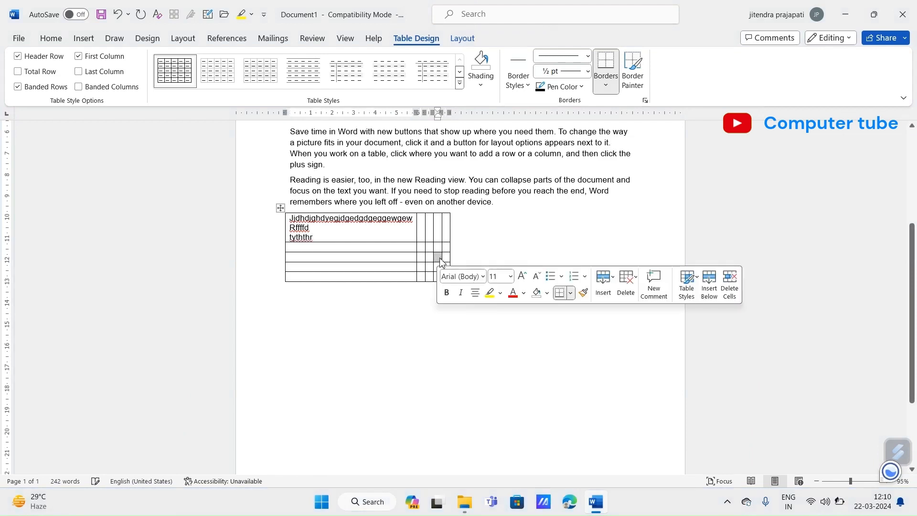
{"action": "type", "text": "dggghggfggg"}
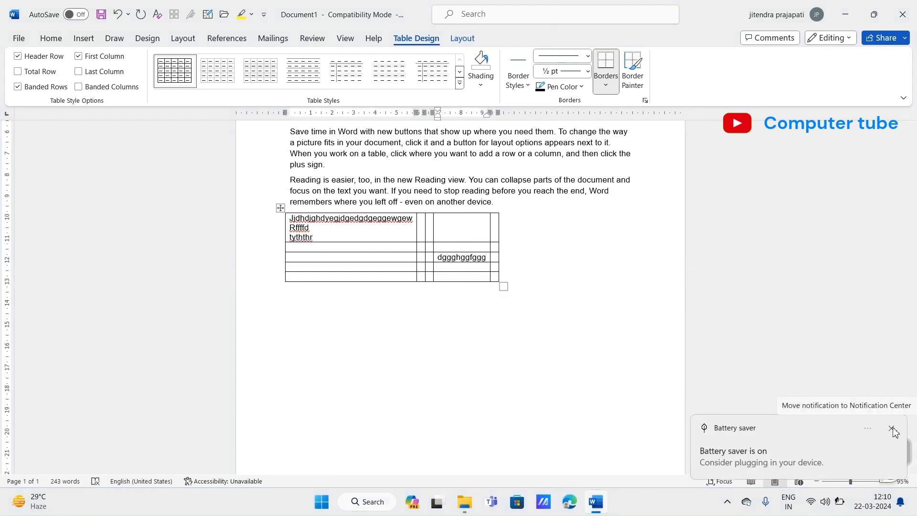
{"action": "left_click", "coordinate": [891, 428]}
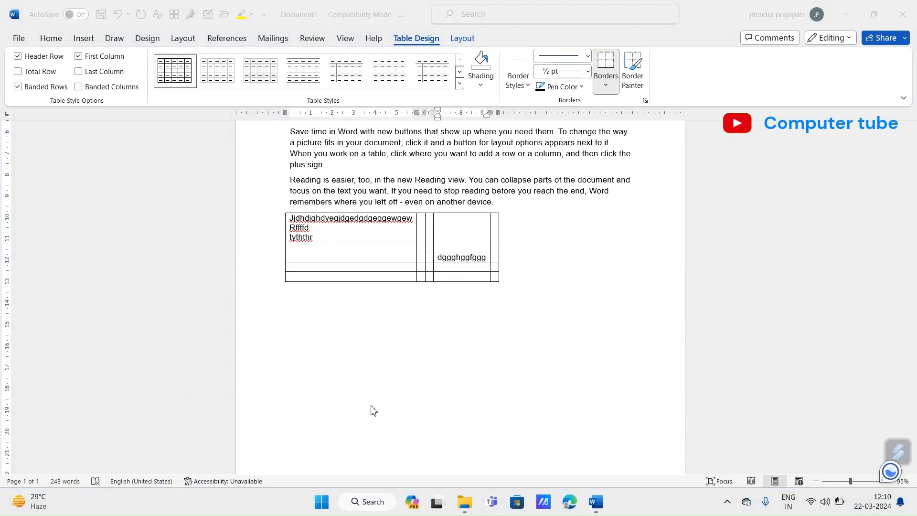
{"action": "left_click", "coordinate": [492, 279]}
{"action": "type", "text": "tttytyytt"}
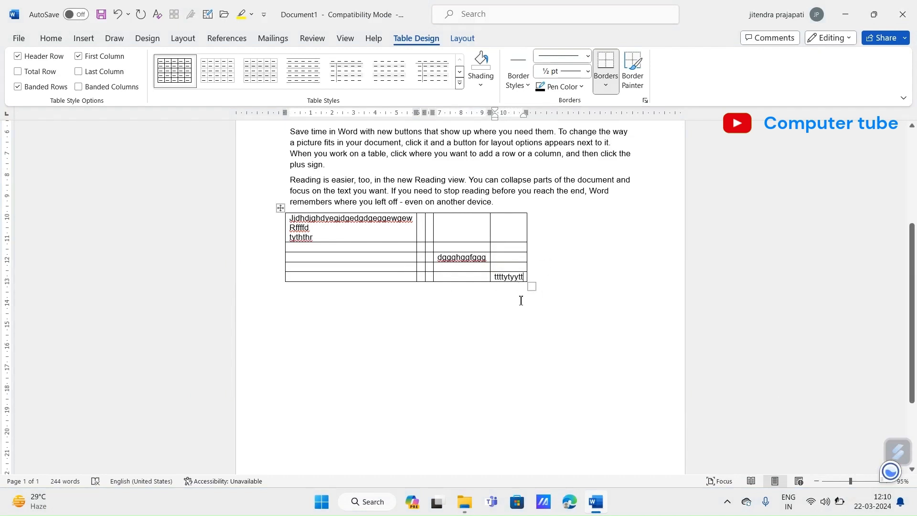
Undo the latest sample text entries and delete the whole AutoFit to contents table
{"action": "key", "text": "ctrl+z"}
{"action": "key", "text": "ctrl+z"}
{"action": "key", "text": "ctrl+z"}
{"action": "key", "text": "ctrl+z"}
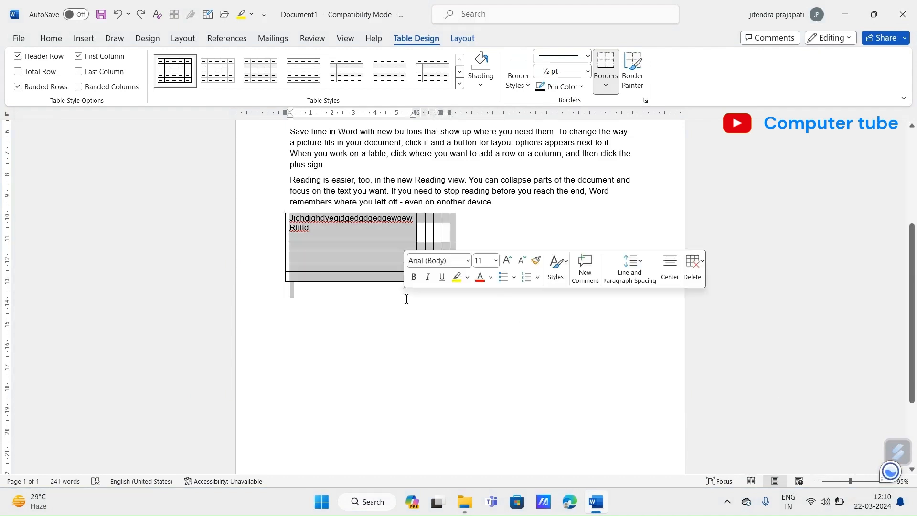
{"action": "key", "text": "BackSpace"}
Insert a new table with 5 columns and 5 rows below the last paragraph by entering its exact size
{"action": "left_click", "coordinate": [84, 38]}
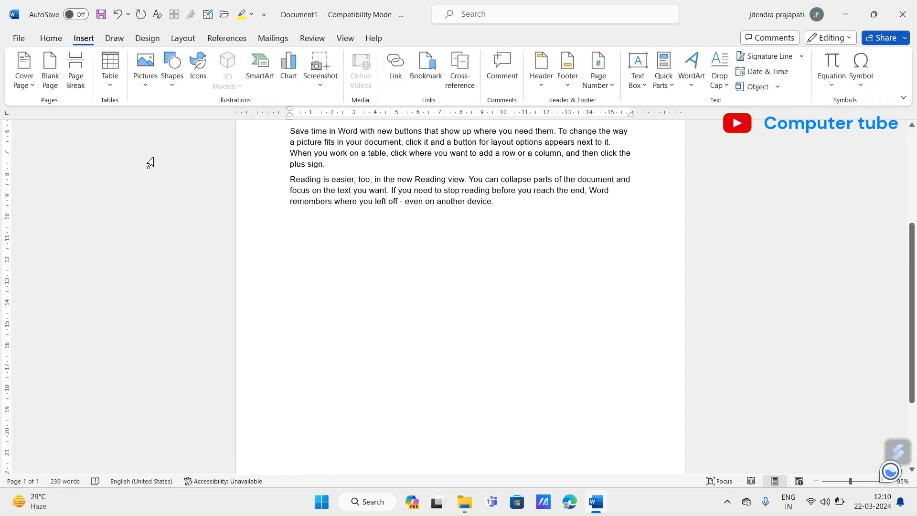
{"action": "left_click", "coordinate": [109, 84]}
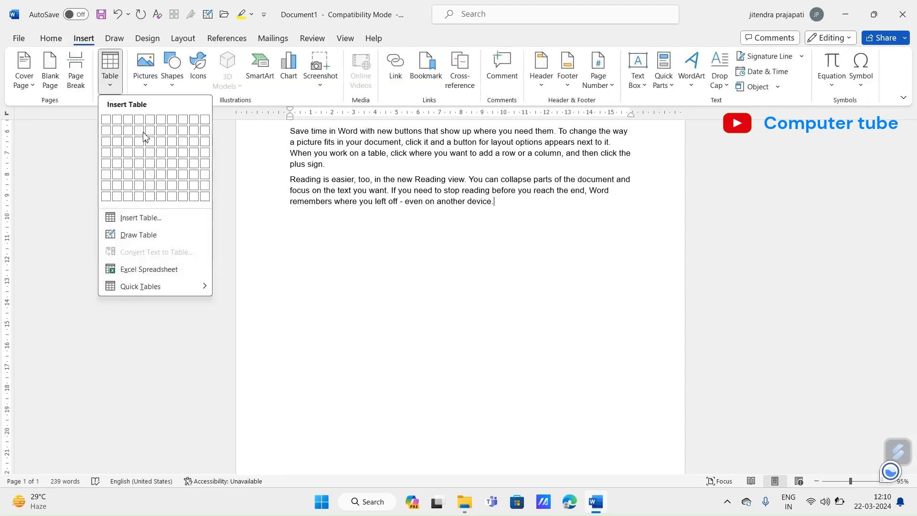
{"action": "left_click", "coordinate": [132, 218]}
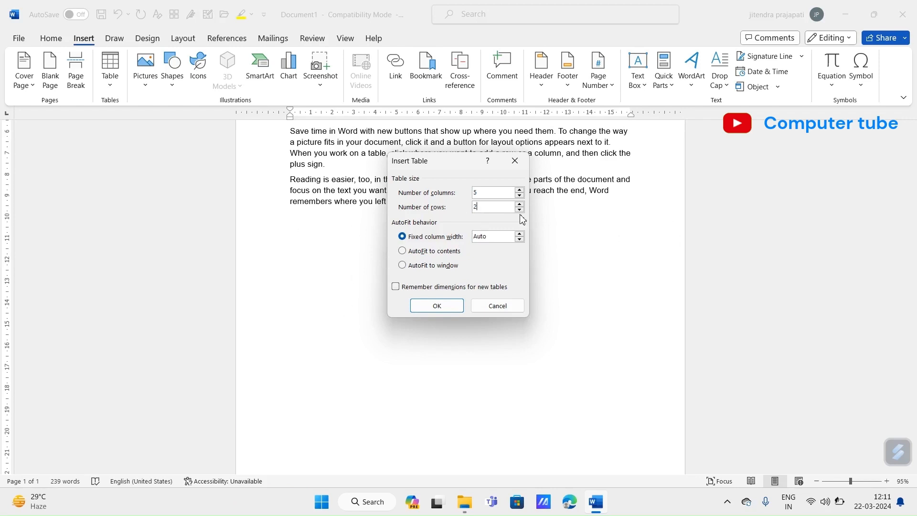
{"action": "key", "text": "BackSpace"}
{"action": "type", "text": "5"}
{"action": "left_click", "coordinate": [440, 310]}
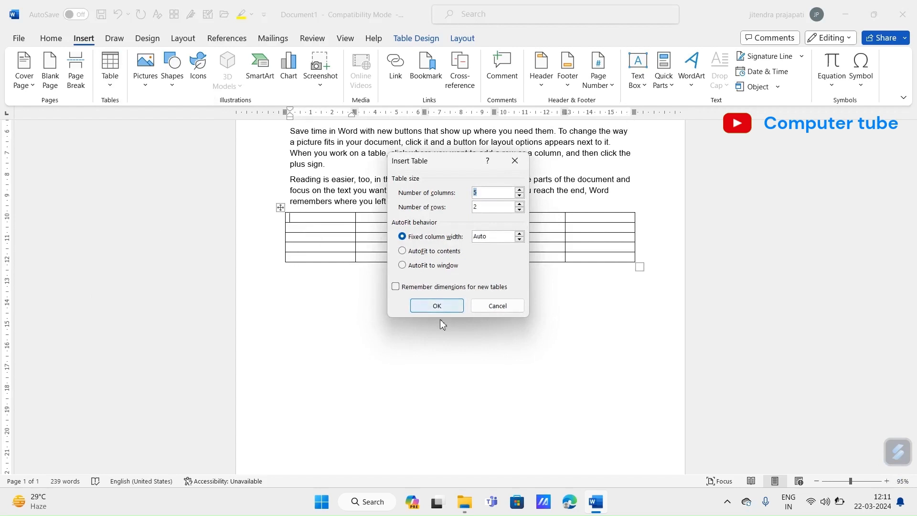
Try inserting tables with 5 columns and 2 rows inside the table's first cell, with fixed column width and with AutoFit to window
{"action": "left_click", "coordinate": [437, 306]}
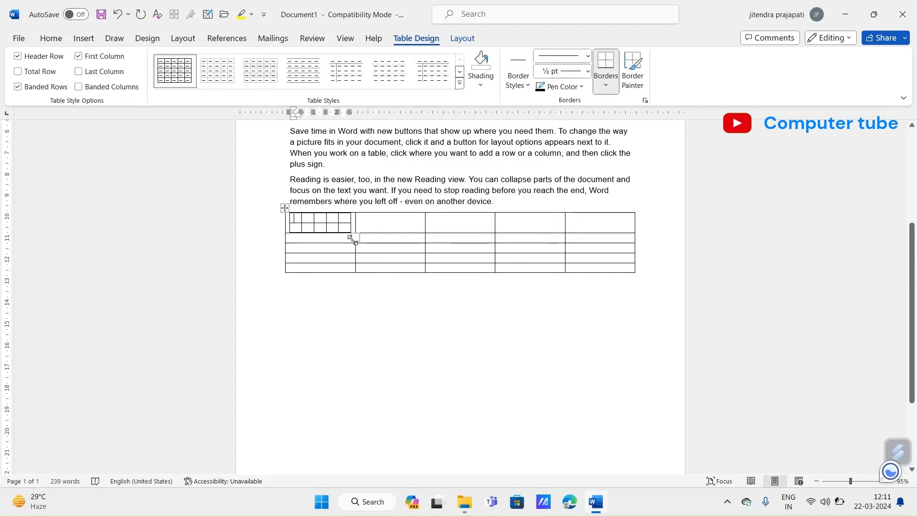
{"action": "left_click", "coordinate": [51, 38]}
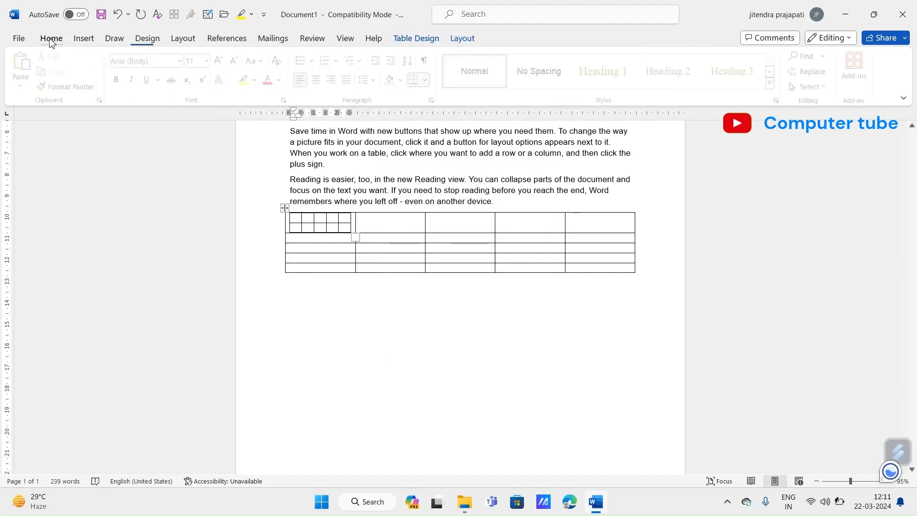
{"action": "left_click", "coordinate": [84, 38]}
{"action": "left_click", "coordinate": [109, 70]}
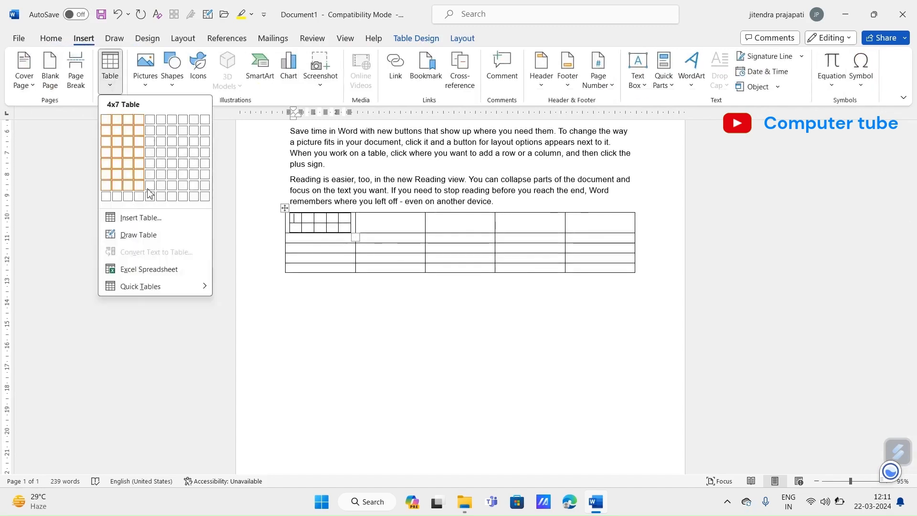
{"action": "left_click", "coordinate": [145, 216]}
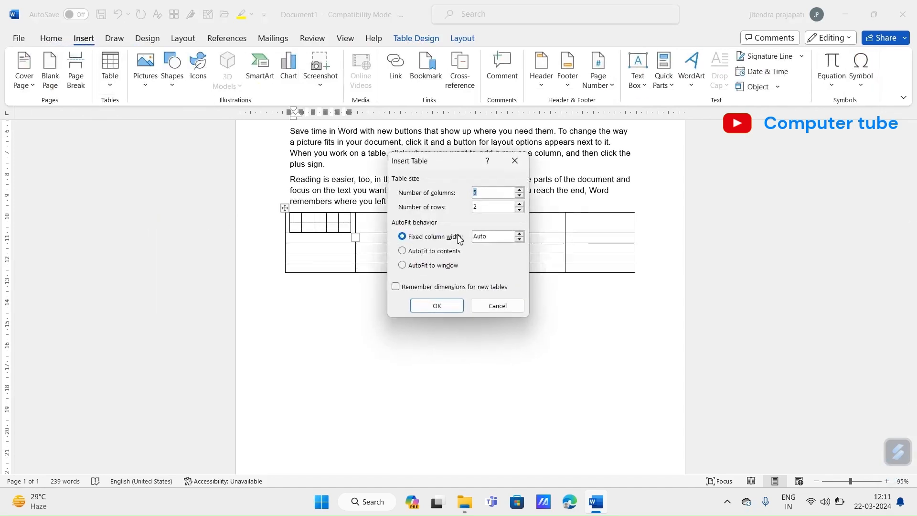
{"action": "left_click", "coordinate": [402, 265]}
{"action": "left_click", "coordinate": [425, 305]}
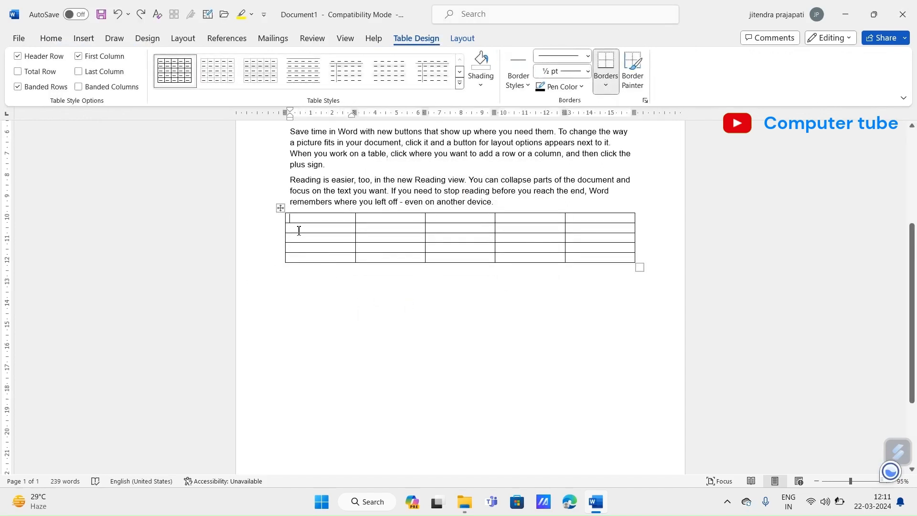
{"action": "left_click", "coordinate": [85, 39]}
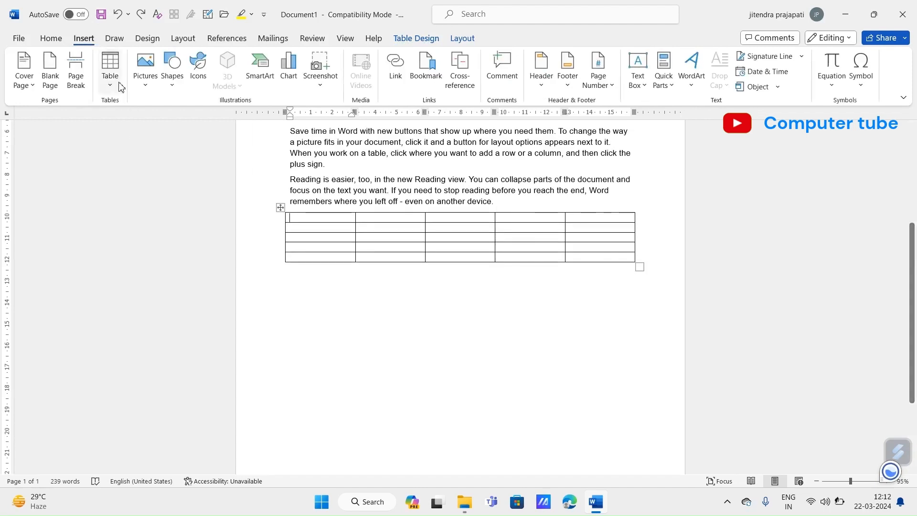
{"action": "left_click", "coordinate": [112, 76]}
{"action": "left_click", "coordinate": [143, 218]}
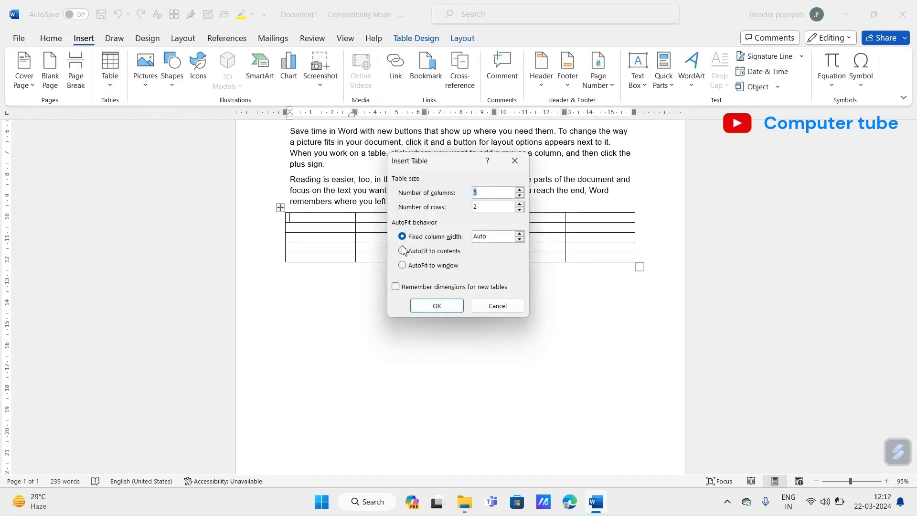
{"action": "left_click", "coordinate": [483, 310]}
Delete the table with the paragraph's last line, and draw a new table frame about 16.6 cm wide and 6.4 cm high below the text
{"action": "left_click_drag", "start_coordinate": [291, 203], "coordinate": [360, 256]}
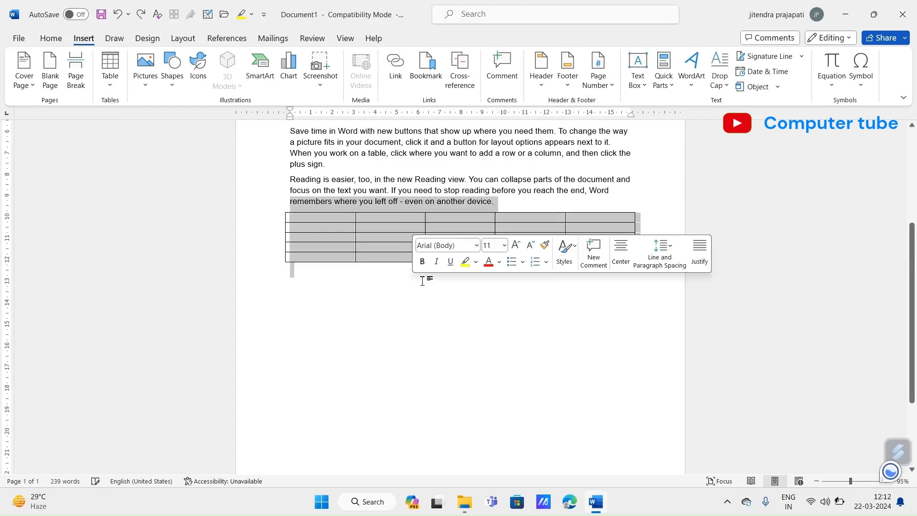
{"action": "key", "text": "BackSpace"}
{"action": "left_click", "coordinate": [110, 69]}
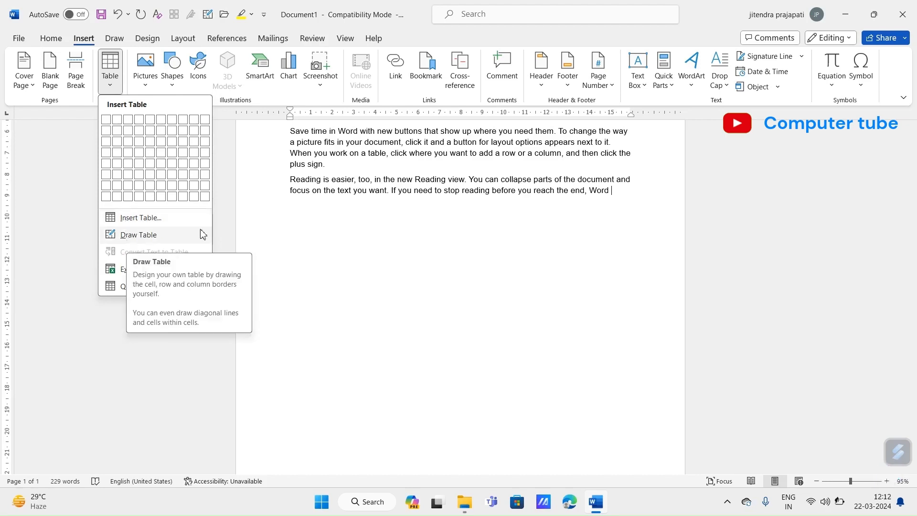
{"action": "left_click", "coordinate": [143, 234]}
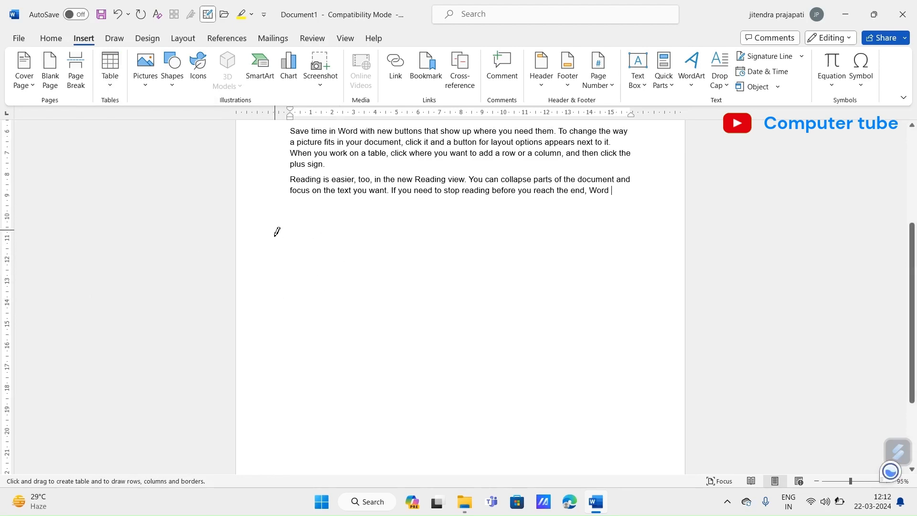
{"action": "mouse_move", "coordinate": [292, 217]}
{"action": "left_mouse_down"}
{"action": "mouse_move", "coordinate": [429, 370]}
{"action": "mouse_move", "coordinate": [562, 426]}
{"action": "mouse_move", "coordinate": [625, 429]}
{"action": "mouse_move", "coordinate": [661, 407]}
{"action": "mouse_move", "coordinate": [650, 355]}
{"action": "left_mouse_up"}
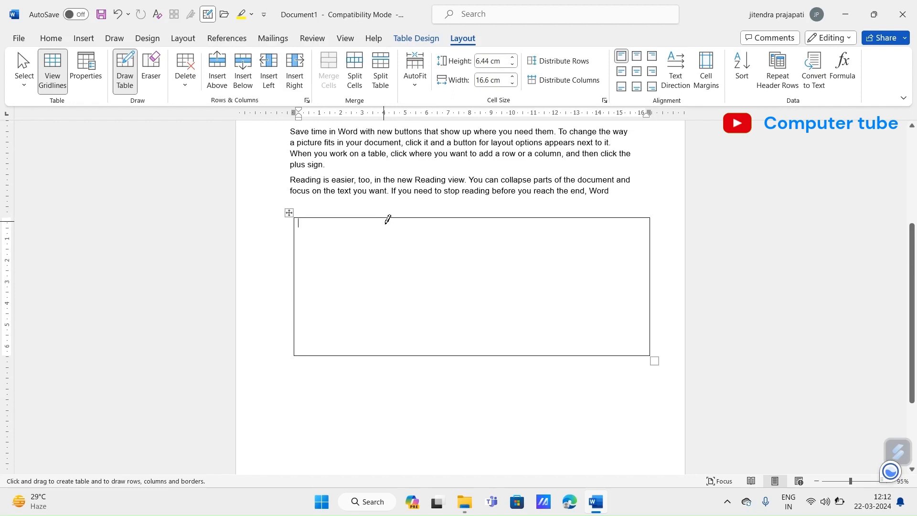
Draw two vertical borders dividing the frame into three columns, and two horizontal borders across the second and third columns
{"action": "left_click_drag", "start_coordinate": [387, 220], "coordinate": [390, 321]}
{"action": "left_click_drag", "start_coordinate": [516, 214], "coordinate": [512, 334]}
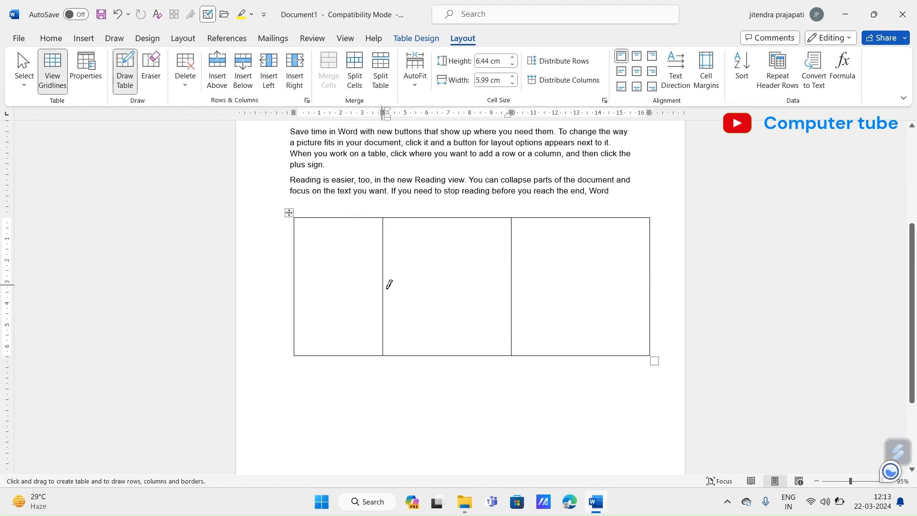
{"action": "left_click_drag", "start_coordinate": [389, 284], "coordinate": [638, 277]}
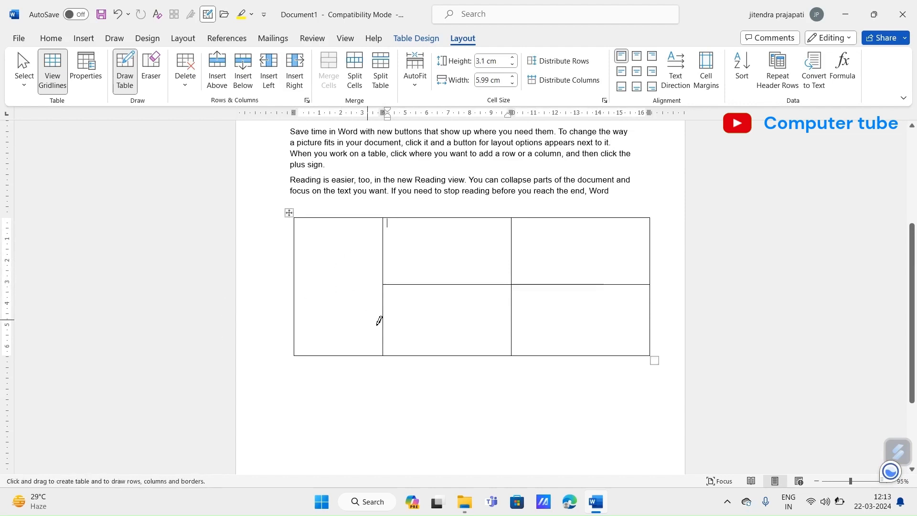
{"action": "left_click_drag", "start_coordinate": [387, 321], "coordinate": [635, 324]}
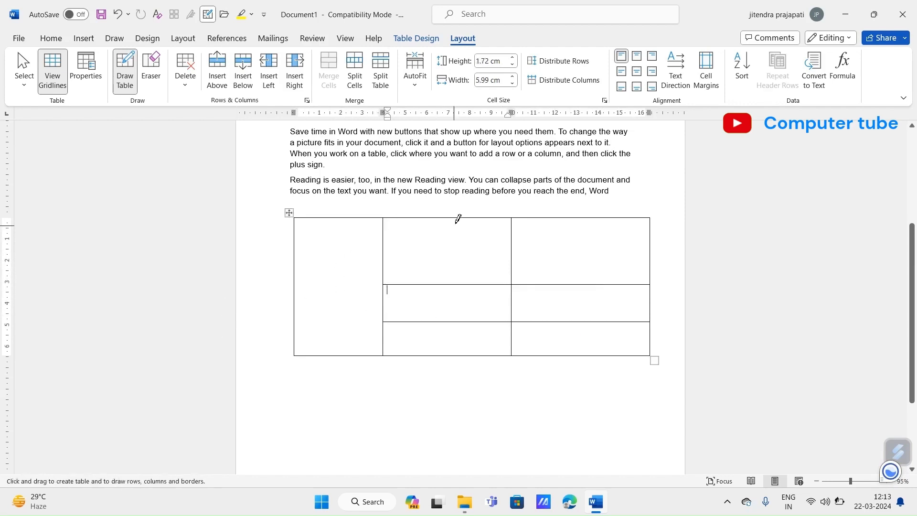
Subdivide the second and third columns' cells with additional drawn borders, and draw a diagonal line across the first column's cell
{"action": "left_click_drag", "start_coordinate": [454, 217], "coordinate": [458, 281]}
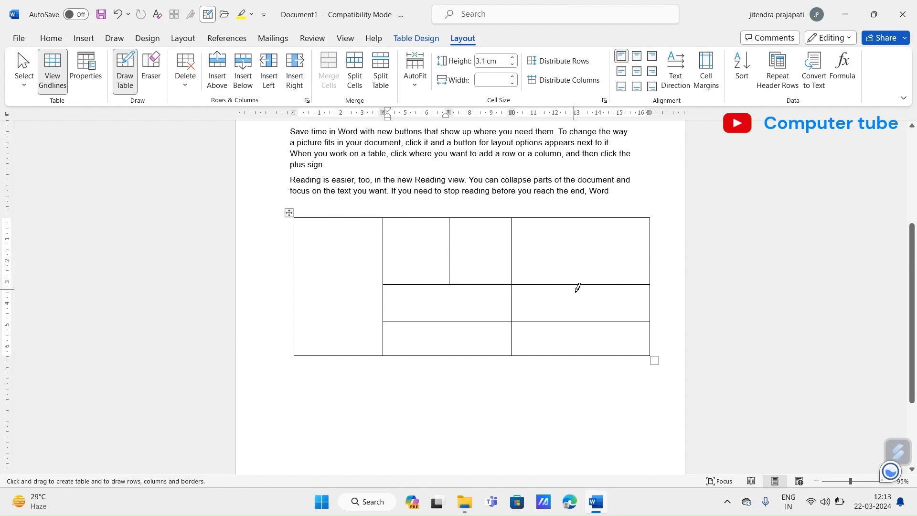
{"action": "left_click_drag", "start_coordinate": [575, 282], "coordinate": [575, 321]}
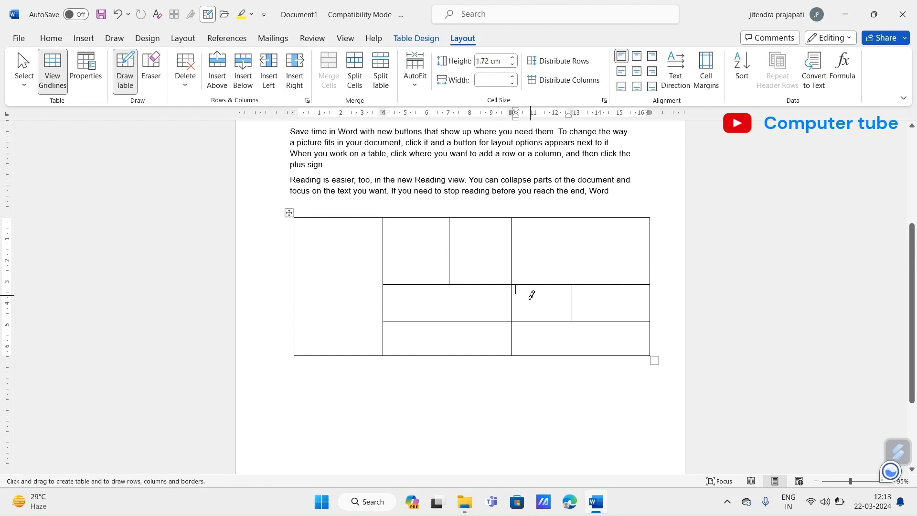
{"action": "mouse_move", "coordinate": [516, 304]}
{"action": "left_mouse_down"}
{"action": "mouse_move", "coordinate": [595, 303]}
{"action": "mouse_move", "coordinate": [605, 321]}
{"action": "left_mouse_up"}
{"action": "left_click_drag", "start_coordinate": [534, 274], "coordinate": [534, 334]}
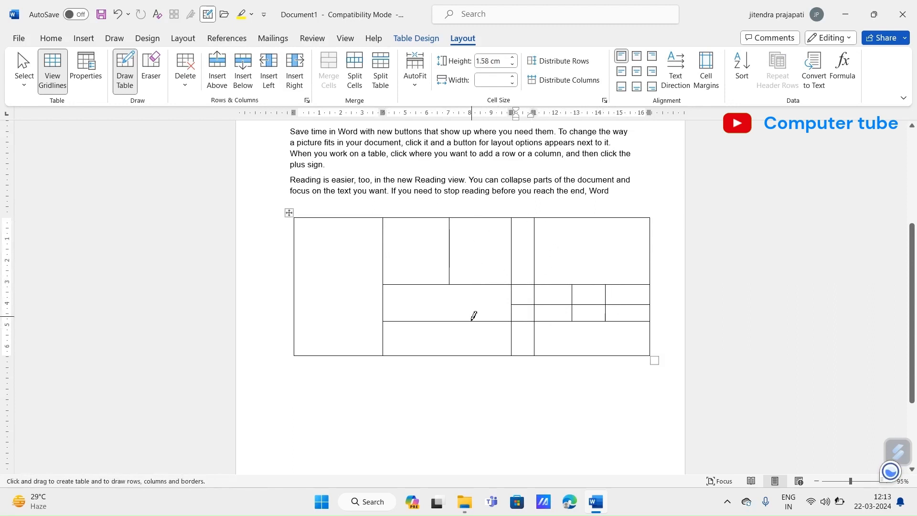
{"action": "mouse_move", "coordinate": [496, 244]}
{"action": "left_mouse_down"}
{"action": "mouse_move", "coordinate": [471, 328]}
{"action": "mouse_move", "coordinate": [497, 365]}
{"action": "left_mouse_up"}
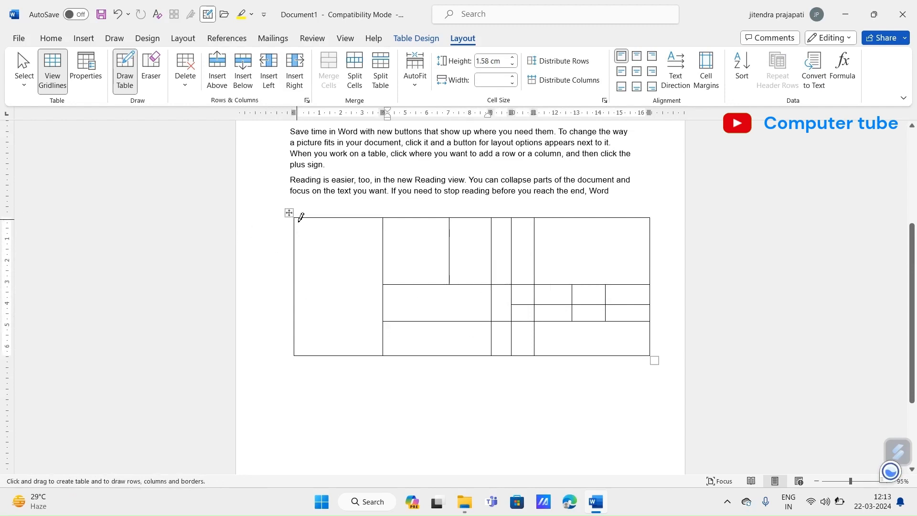
{"action": "left_click_drag", "start_coordinate": [300, 219], "coordinate": [382, 355]}
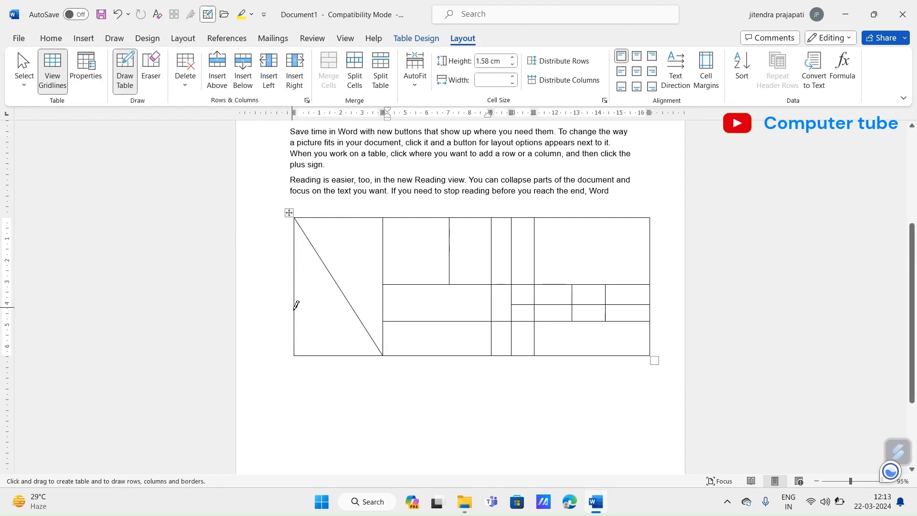
{"action": "key", "text": "Escape"}
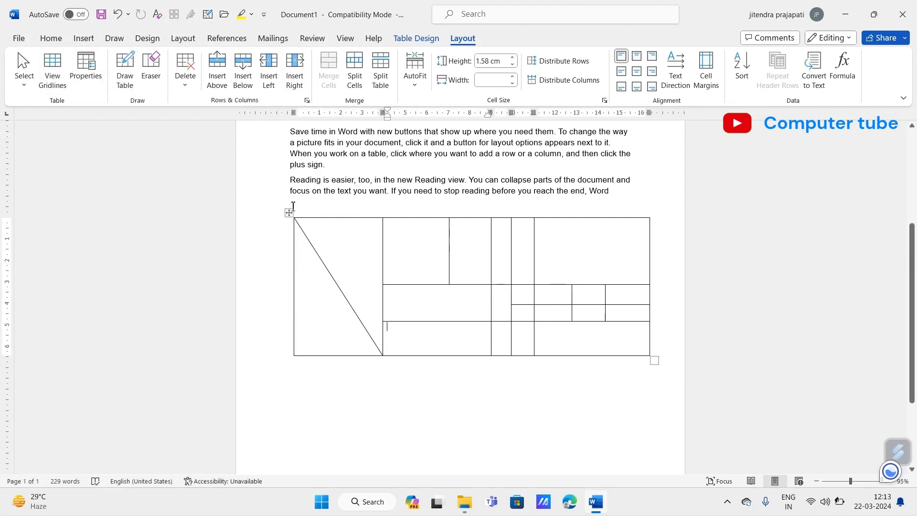
Delete the drawn table together with the unfinished paragraph above it, and look up the Convert Text to Table command
{"action": "left_click_drag", "start_coordinate": [281, 204], "coordinate": [427, 362]}
{"action": "key", "text": "Delete"}
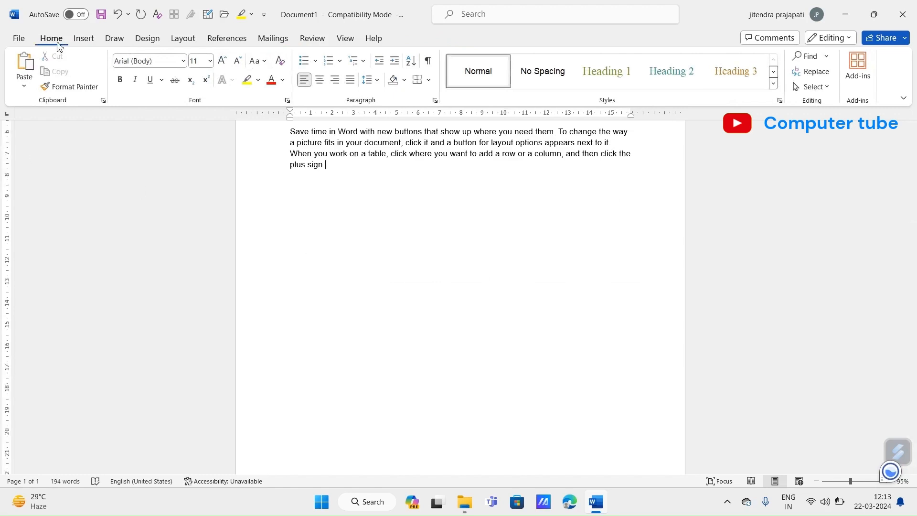
{"action": "left_click", "coordinate": [84, 38]}
{"action": "left_click", "coordinate": [110, 77]}
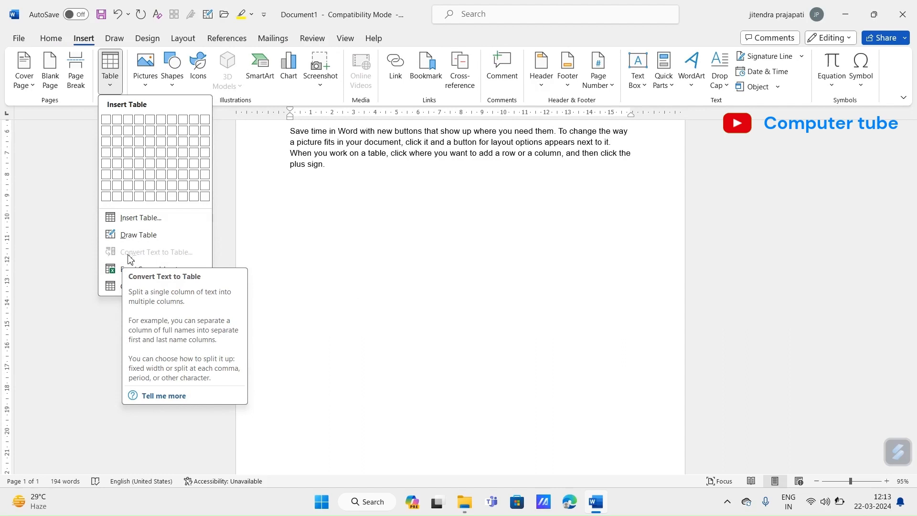
{"action": "left_click", "coordinate": [316, 218]}
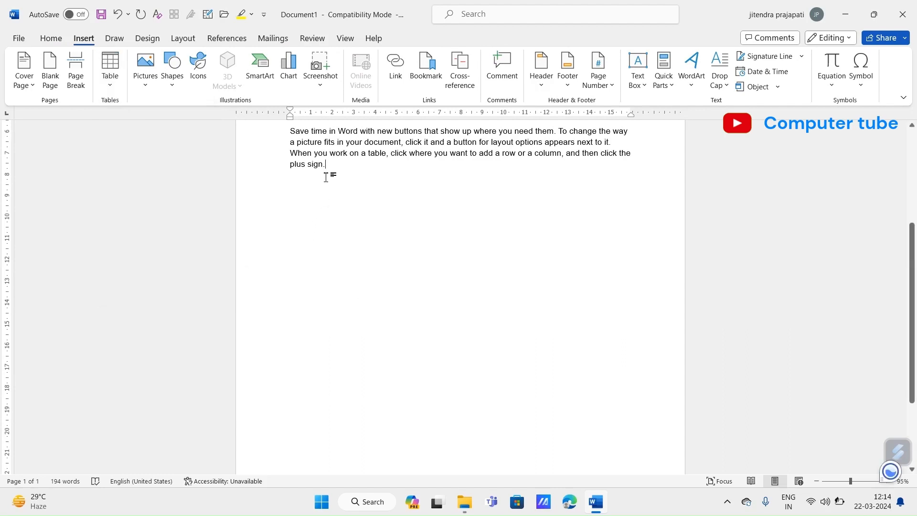
Leave a few blank lines below the text and enter the numbers 4, 6, 8, 2 and 1 on separate lines
{"action": "key", "text": "Return"}
{"action": "key", "text": "Return"}
{"action": "key", "text": "Return"}
{"action": "type", "text": "4"}
{"action": "key", "text": "Return"}
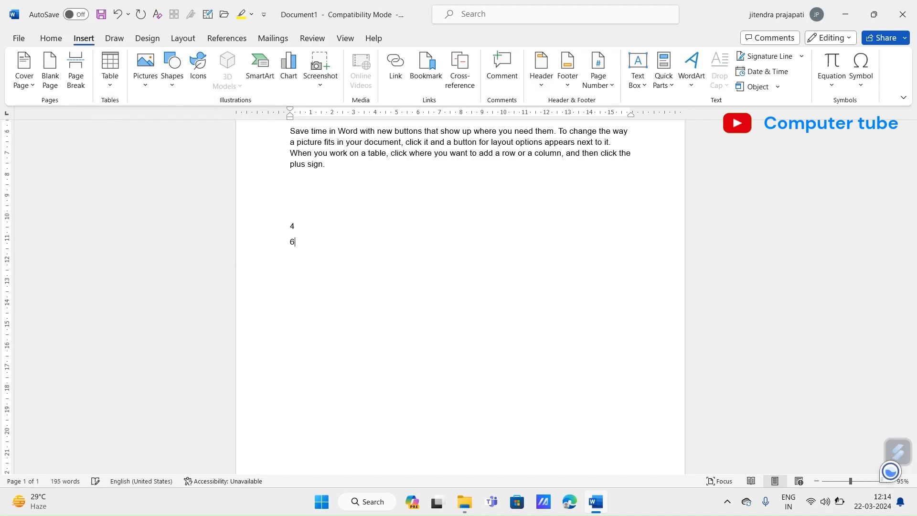
{"action": "type", "text": "6"}
{"action": "key", "text": "Return"}
{"action": "type", "text": "8"}
{"action": "key", "text": "Return"}
{"action": "type", "text": "2"}
{"action": "type", "text": "1"}
Add two tab-aligned number columns beside the list: 5, 4, 0, 7, 9 and 4, 8, 7, 7, 8
{"action": "type", "text": " 5"}
{"action": "left_click", "coordinate": [303, 245]}
{"action": "key", "text": "Tab"}
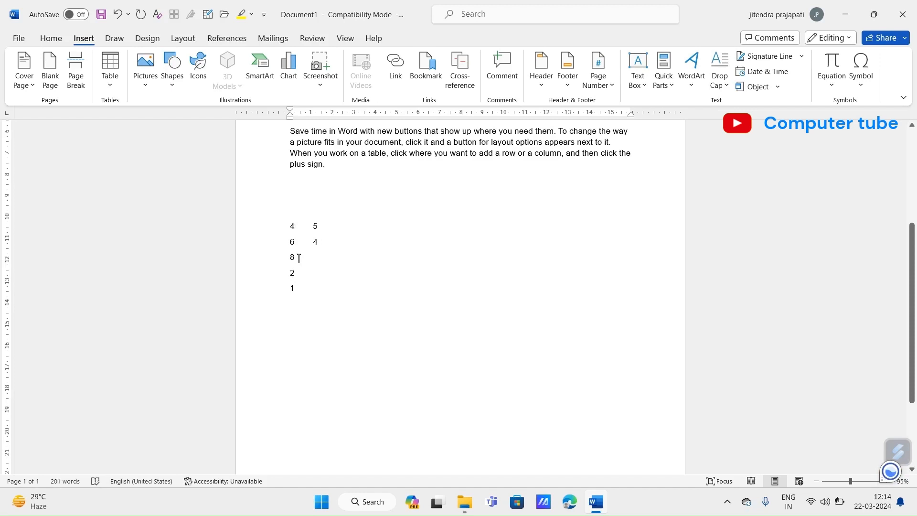
{"action": "key", "text": "Tab"}
{"action": "type", "text": "0"}
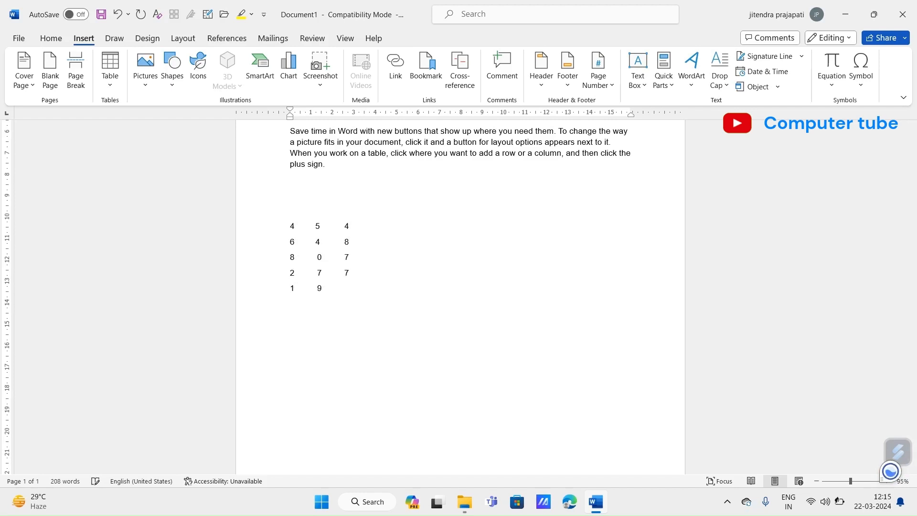
{"action": "type", "text": "8"}
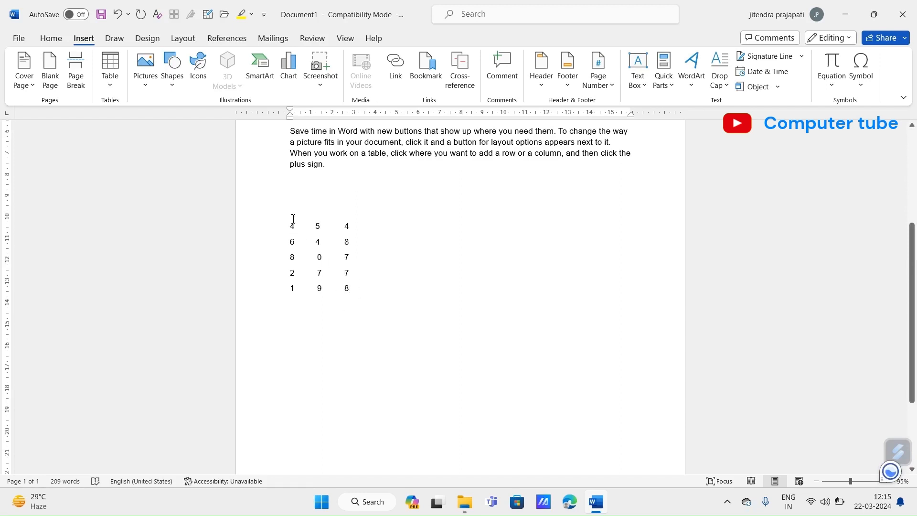
Compare the availability of Convert Text to Table with the number block selected and with nothing selected
{"action": "left_click_drag", "start_coordinate": [289, 218], "coordinate": [353, 308]}
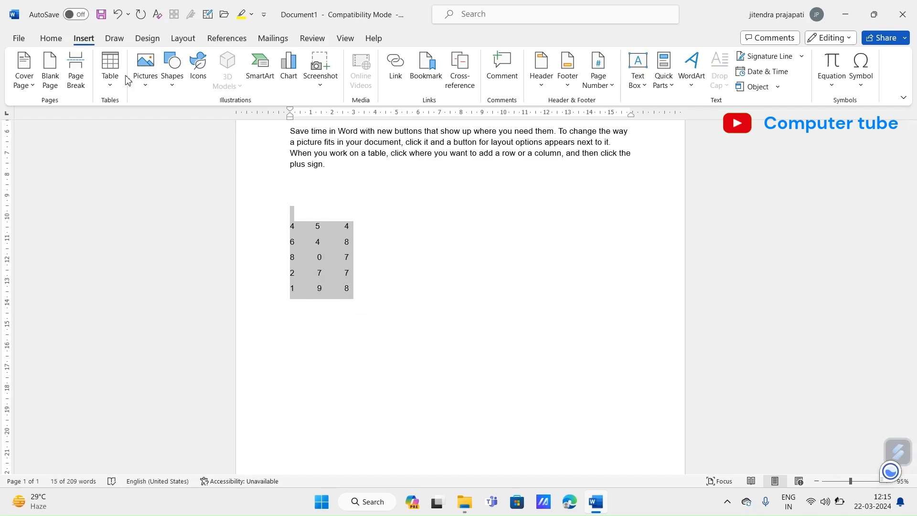
{"action": "left_click", "coordinate": [110, 71]}
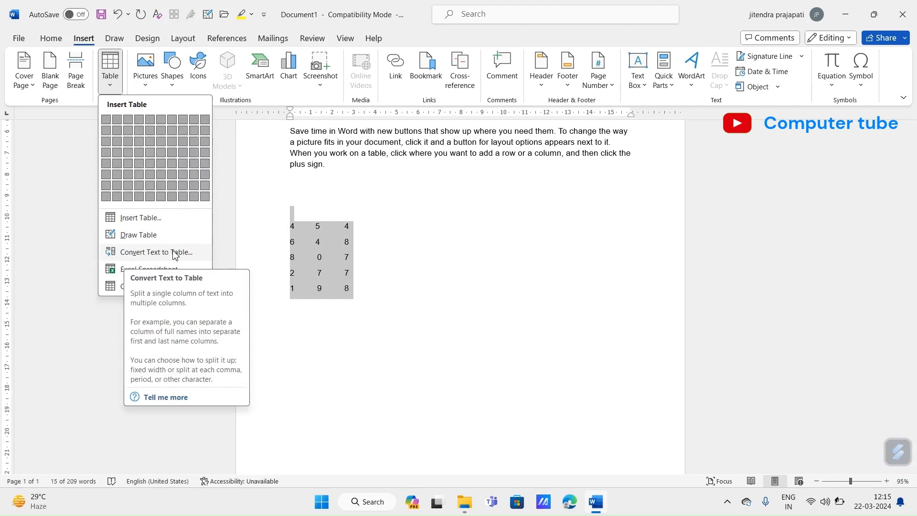
{"action": "left_click", "coordinate": [276, 213]}
{"action": "left_click", "coordinate": [277, 213]}
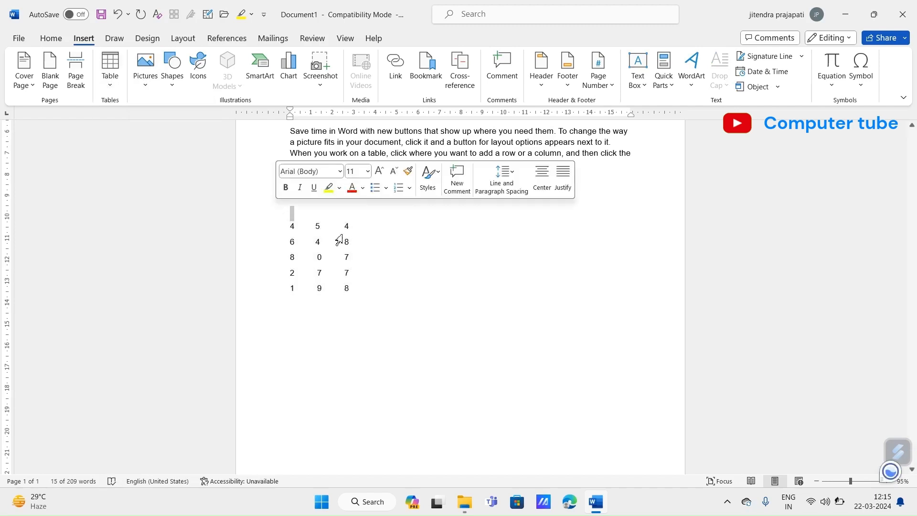
{"action": "left_click", "coordinate": [350, 229]}
{"action": "left_click", "coordinate": [110, 76]}
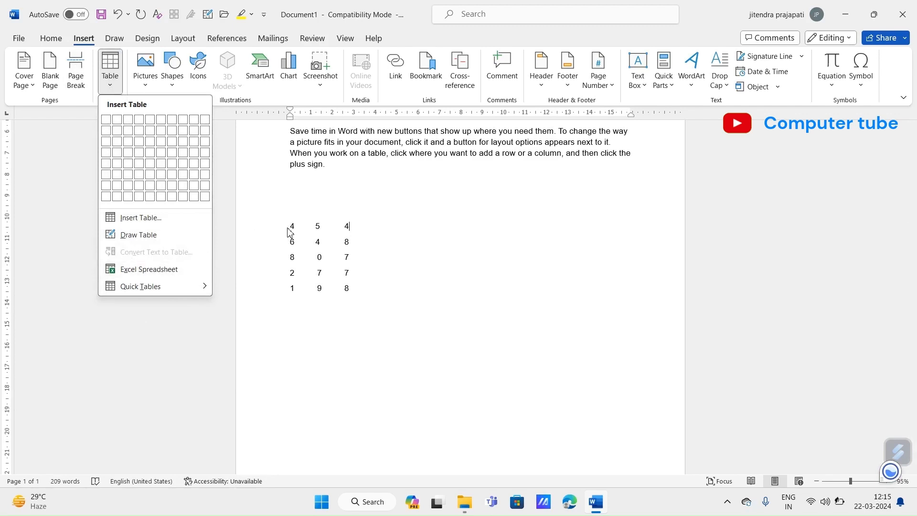
{"action": "left_click", "coordinate": [342, 288]}
Start converting the block of typed numbers to a table and set the number of columns to 5
{"action": "left_click_drag", "start_coordinate": [264, 224], "coordinate": [346, 319]}
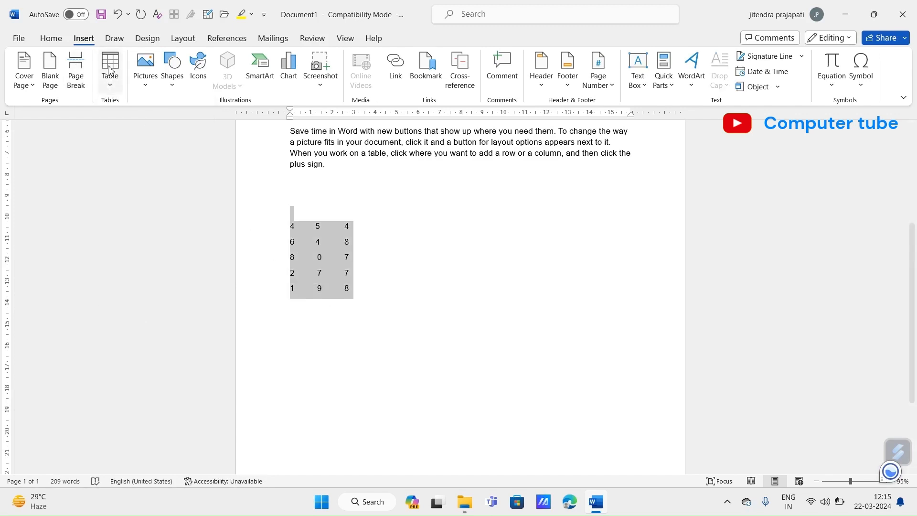
{"action": "left_click", "coordinate": [110, 81]}
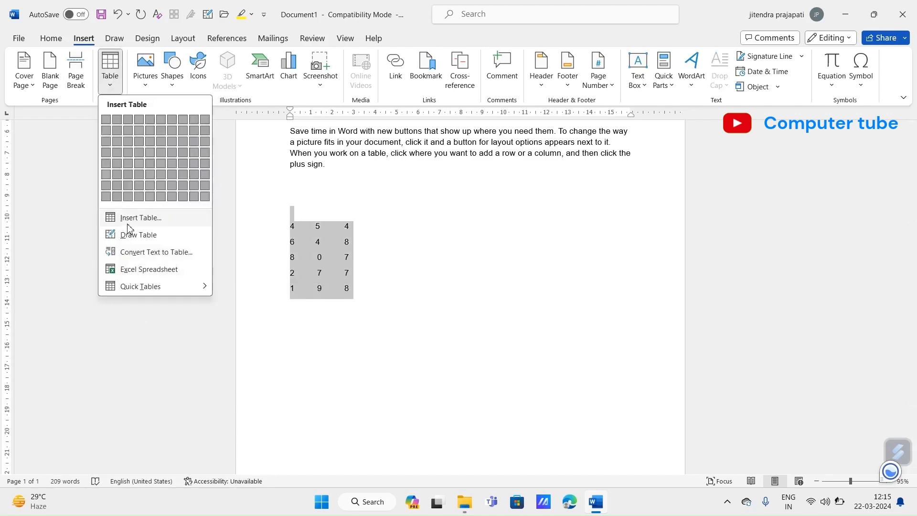
{"action": "left_click", "coordinate": [151, 252]}
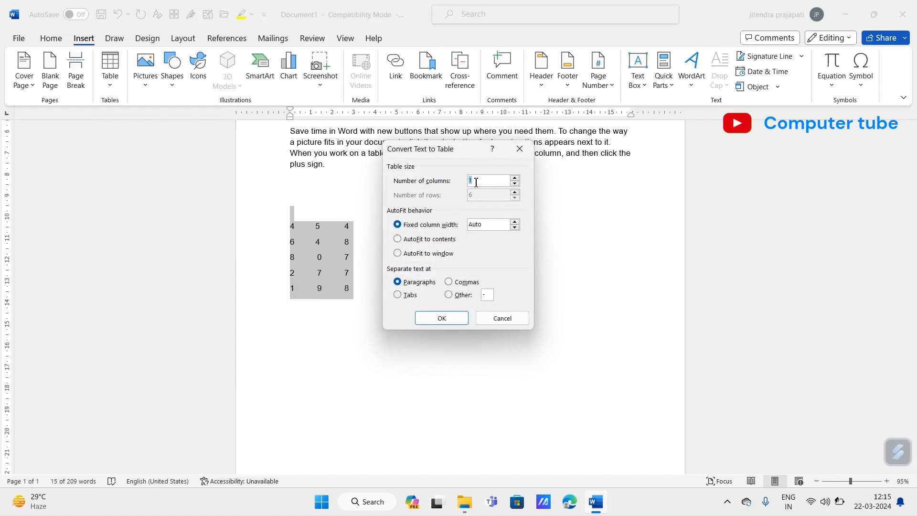
{"action": "key", "text": "BackSpace"}
{"action": "type", "text": "5"}
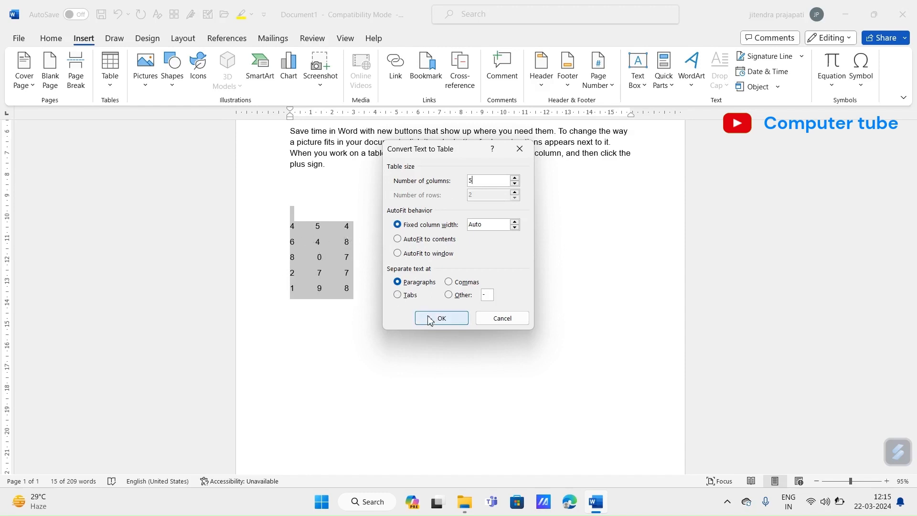
Try the AutoFit options, convert the numbers with AutoFit to window, and undo the conversion
{"action": "left_click", "coordinate": [399, 253]}
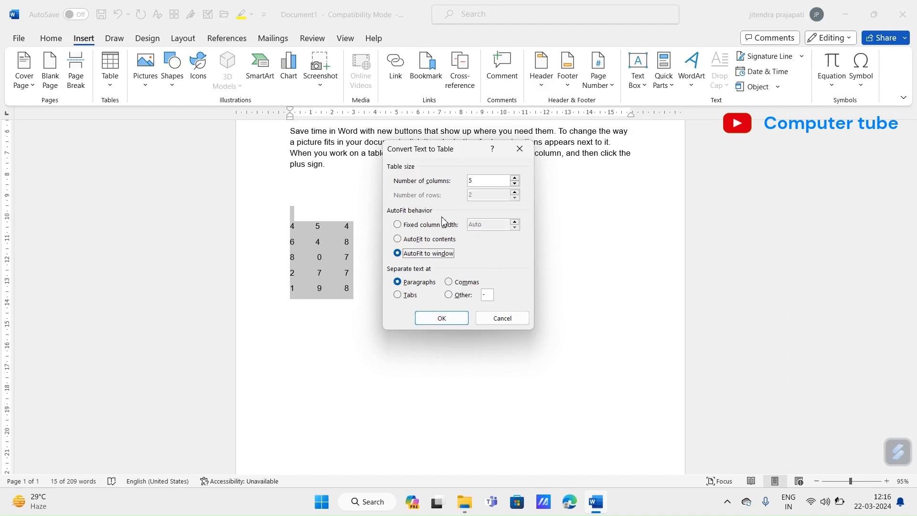
{"action": "left_click", "coordinate": [398, 225]}
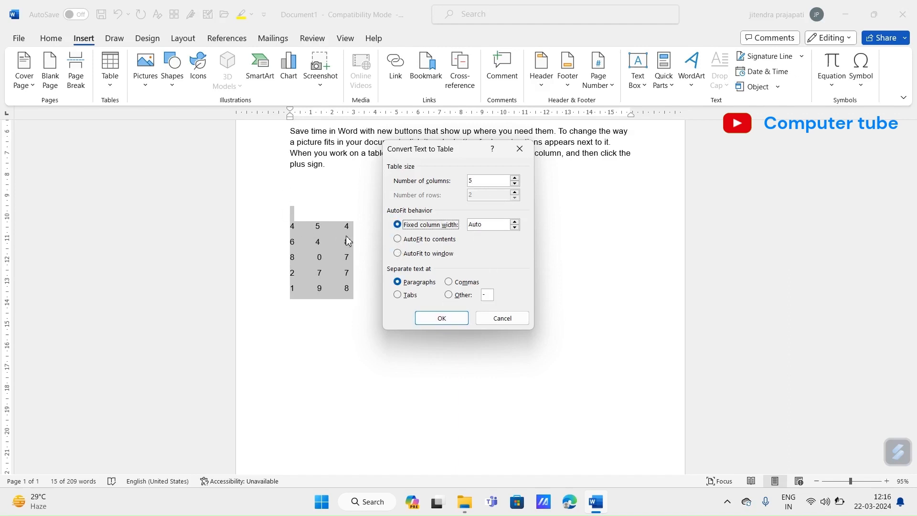
{"action": "left_click", "coordinate": [398, 240]}
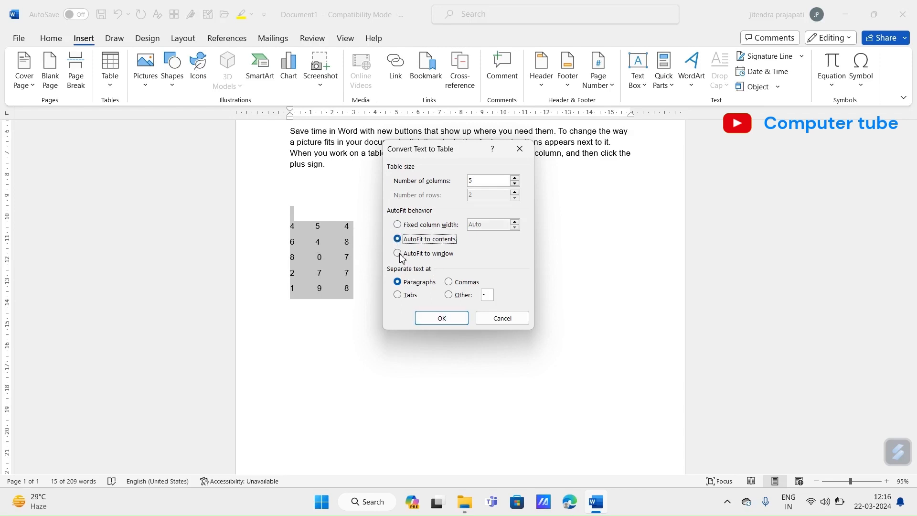
{"action": "left_click", "coordinate": [398, 253]}
{"action": "left_click", "coordinate": [398, 224]}
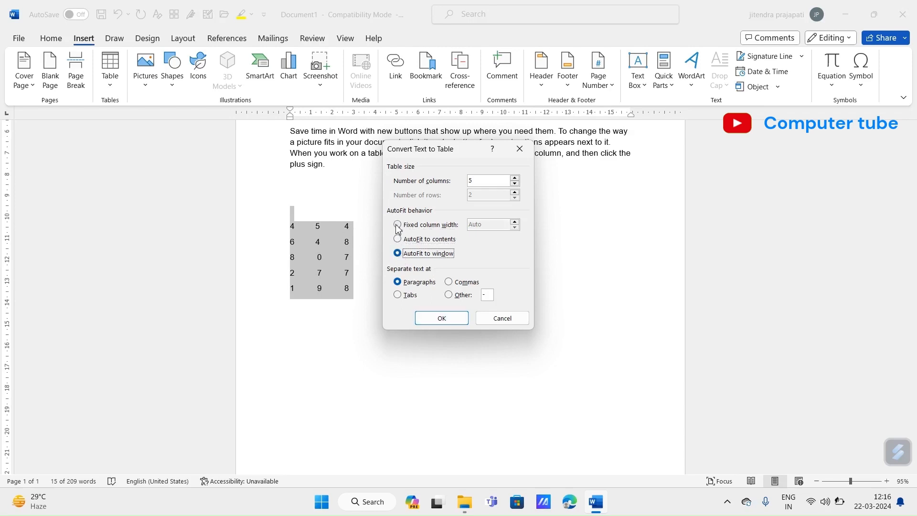
{"action": "left_click", "coordinate": [397, 254]}
{"action": "left_click", "coordinate": [434, 326]}
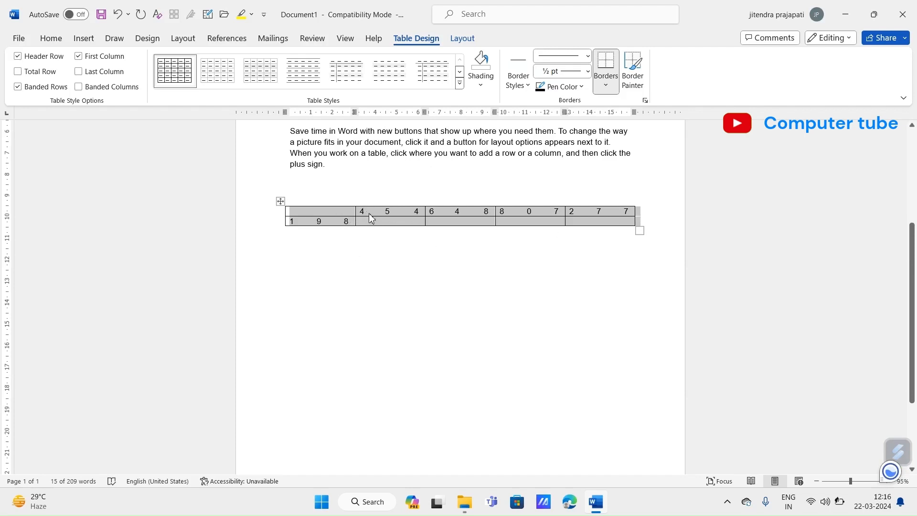
{"action": "key", "text": "ctrl+z"}
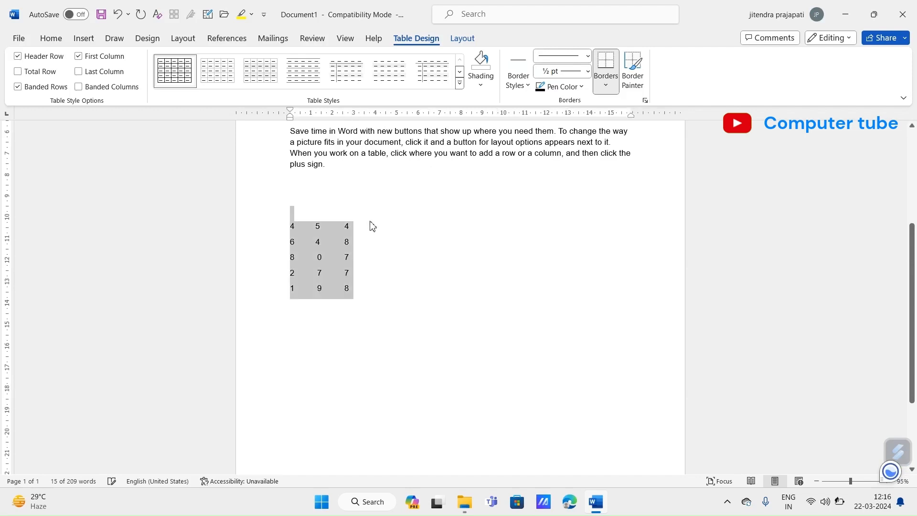
Convert the number block to a table with 6 columns separated at paragraphs, and undo the conversion
{"action": "left_click", "coordinate": [82, 38]}
{"action": "left_click", "coordinate": [110, 71]}
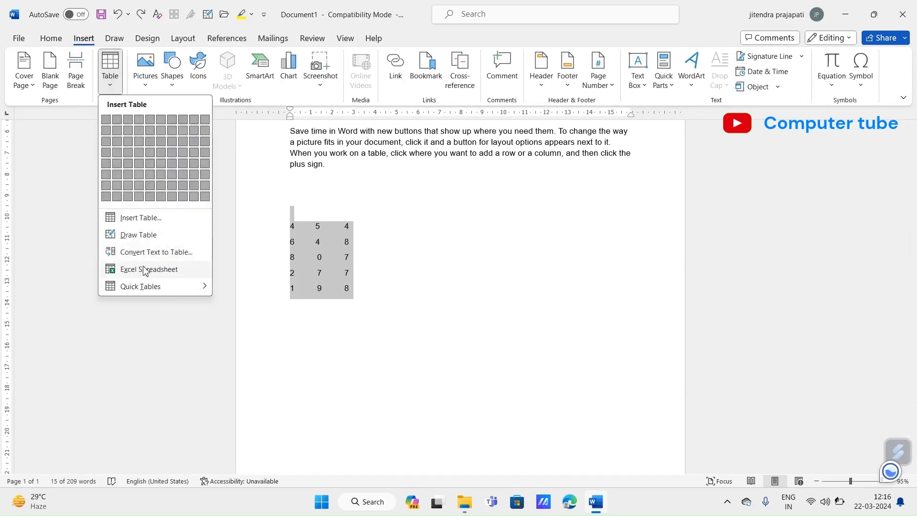
{"action": "left_click", "coordinate": [132, 252]}
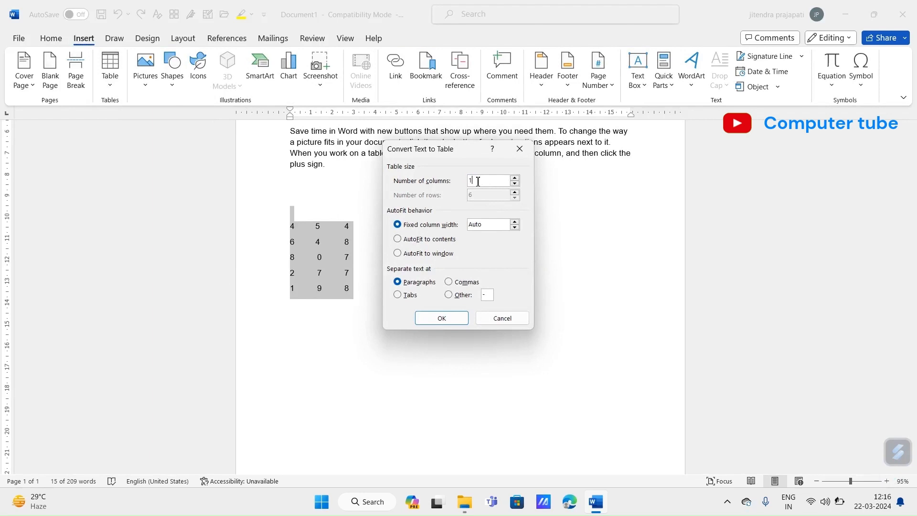
{"action": "key", "text": "BackSpace"}
{"action": "type", "text": "6"}
{"action": "left_click", "coordinate": [449, 317]}
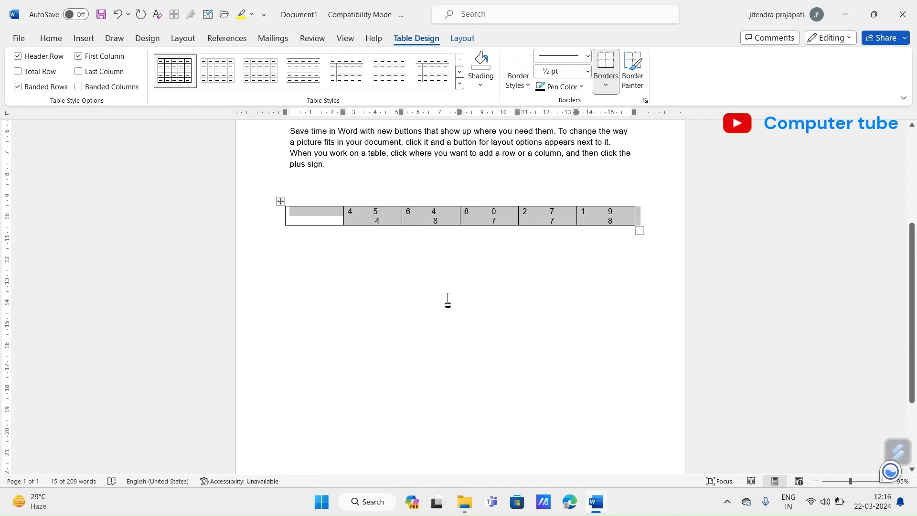
{"action": "key", "text": "ctrl+z"}
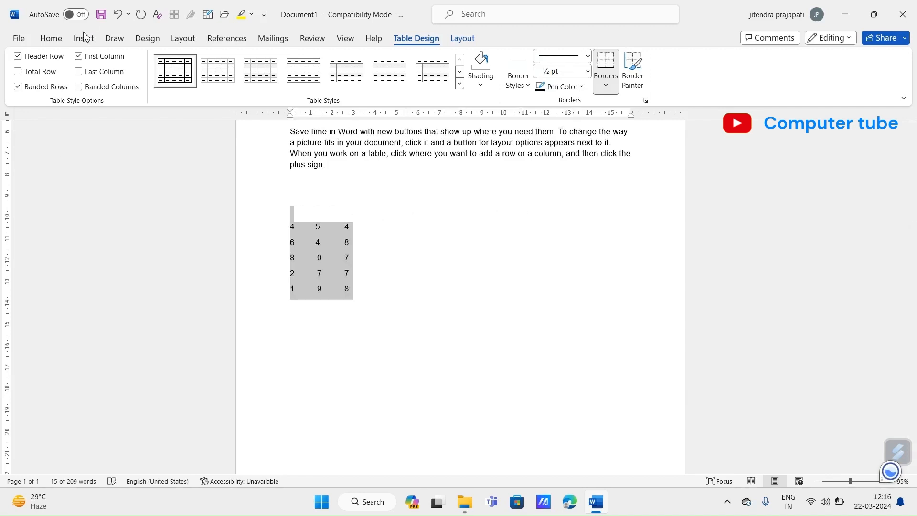
Insert an embedded Excel spreadsheet inside the word "document" in the last text paragraph
{"action": "left_click", "coordinate": [82, 40]}
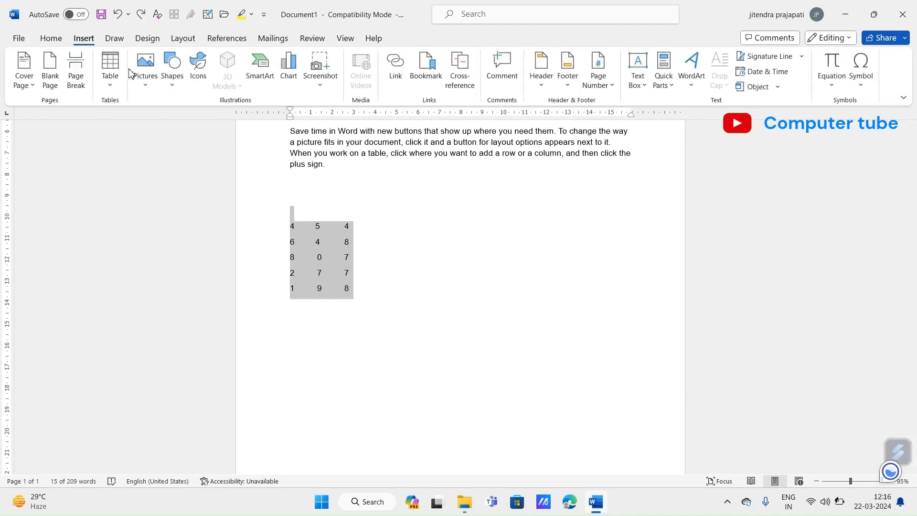
{"action": "left_click", "coordinate": [108, 91]}
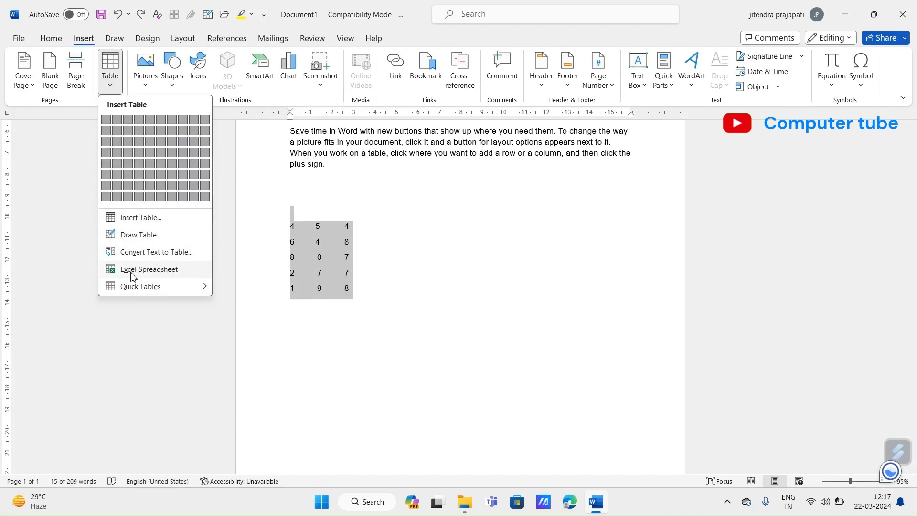
{"action": "left_click", "coordinate": [405, 213]}
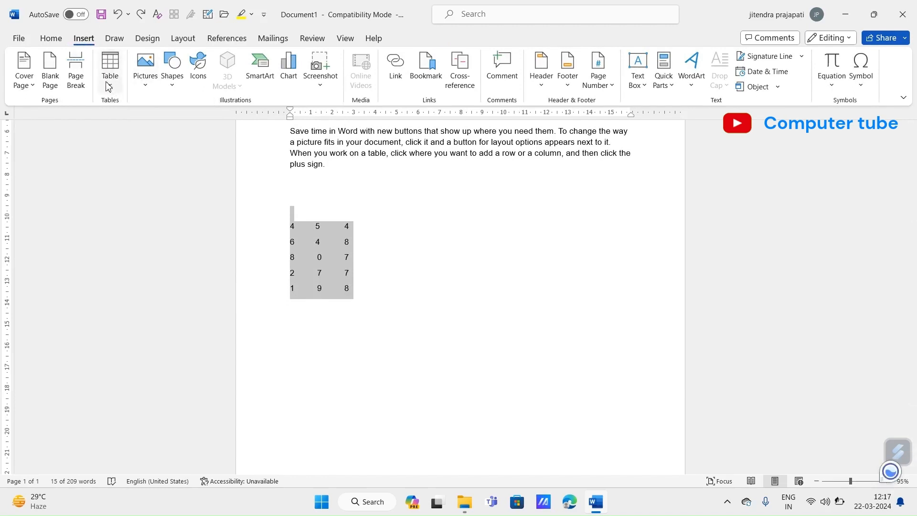
{"action": "left_click", "coordinate": [390, 145]}
{"action": "left_click", "coordinate": [110, 76]}
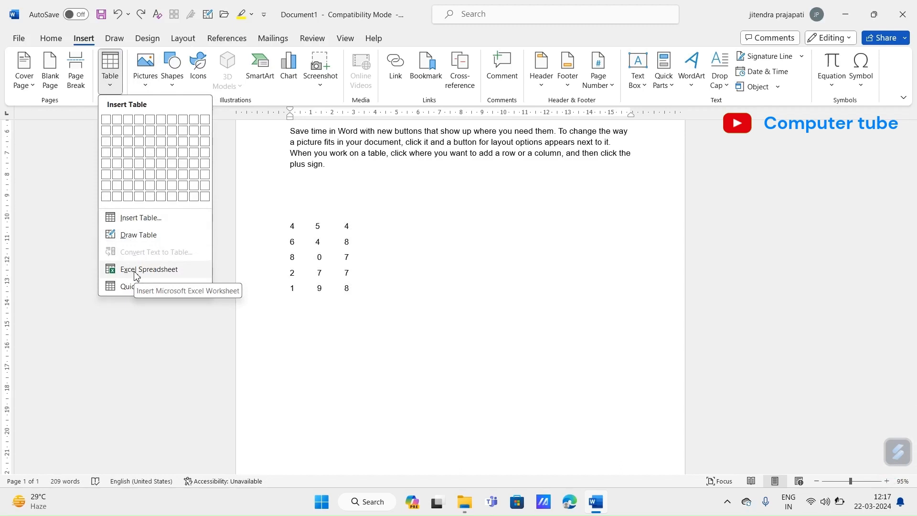
{"action": "left_click", "coordinate": [136, 270]}
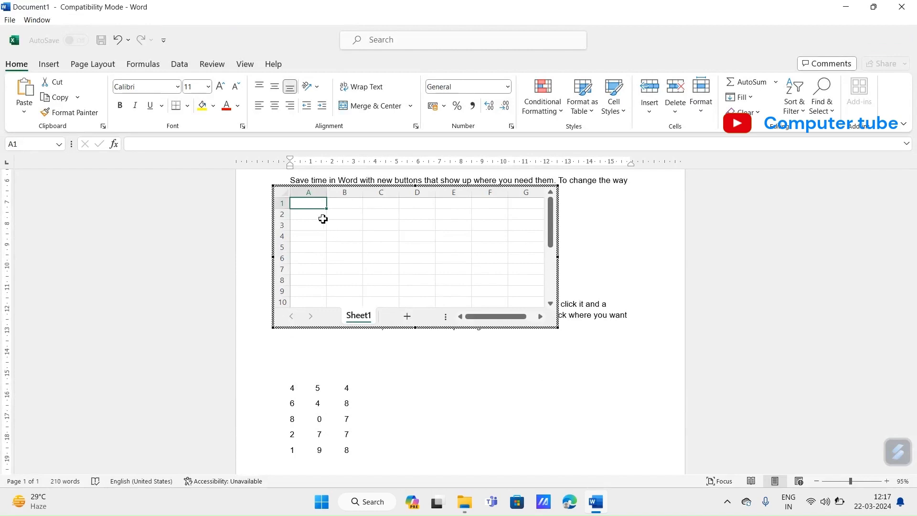
Fill column A of the embedded sheet with 2 in A1, 2 in A3, 4 in A4 and u in A6
{"action": "type", "text": "2"}
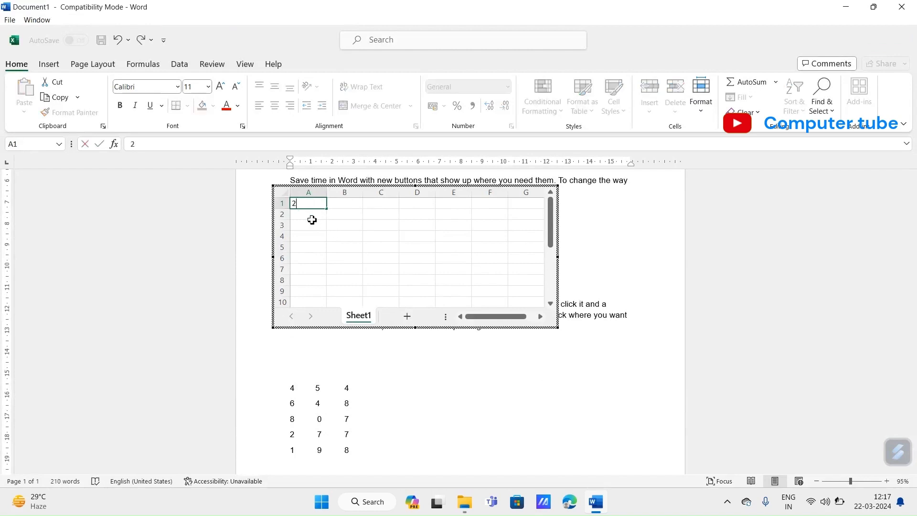
{"action": "left_click", "coordinate": [311, 225]}
{"action": "type", "text": "2"}
{"action": "left_click", "coordinate": [321, 238]}
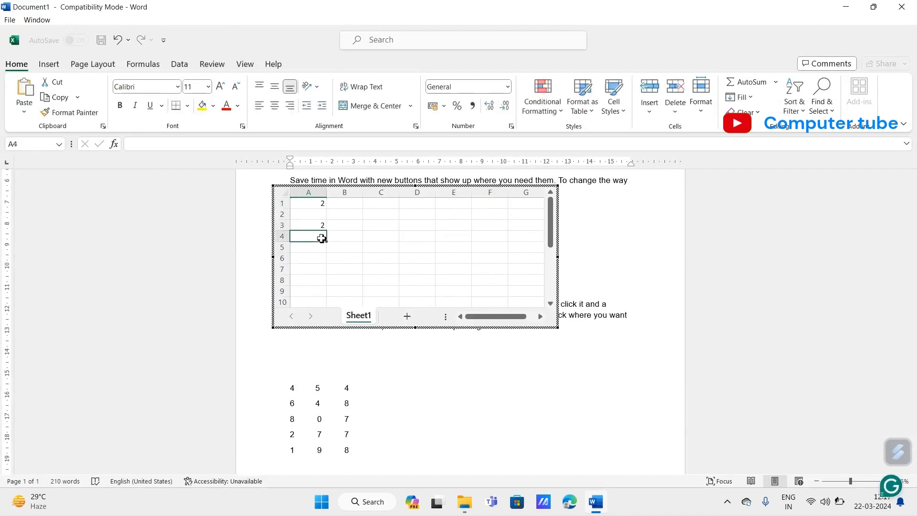
{"action": "type", "text": "4"}
{"action": "left_click", "coordinate": [323, 258]}
{"action": "type", "text": "u"}
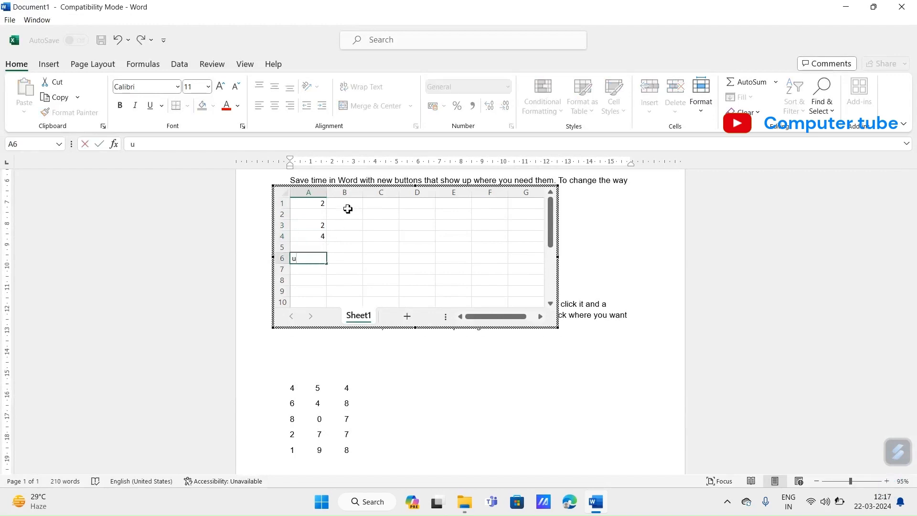
Enter uu in cell B1 and u in cell B3 of the embedded sheet
{"action": "left_click", "coordinate": [345, 203]}
{"action": "type", "text": "uu"}
{"action": "left_click", "coordinate": [349, 225]}
{"action": "type", "text": "u"}
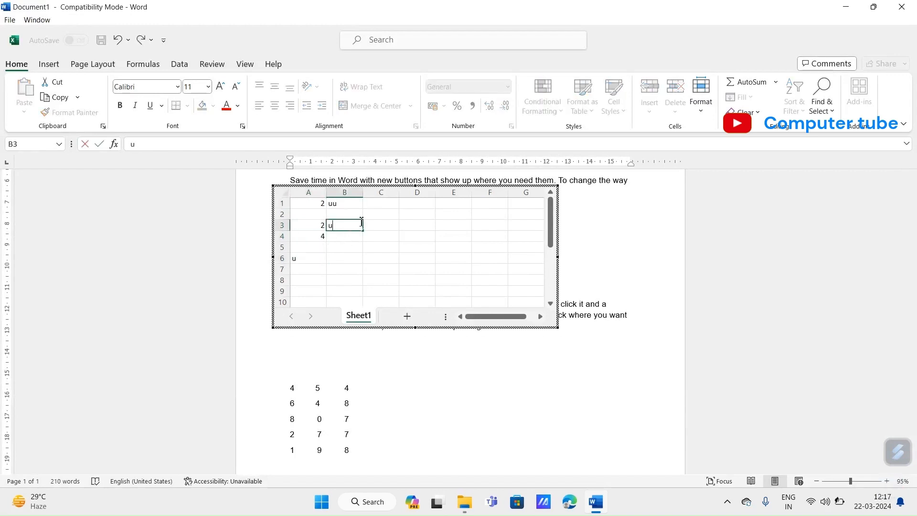
{"action": "left_click", "coordinate": [380, 204]}
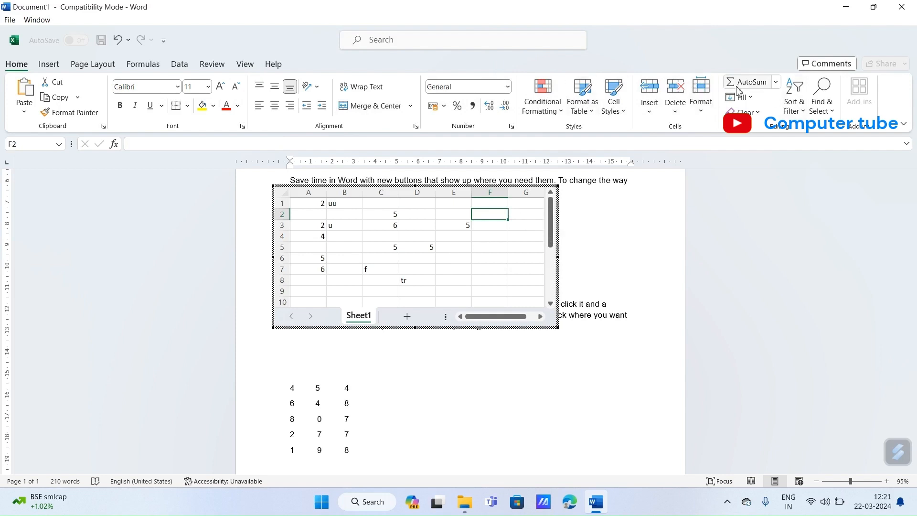
Add AutoSum formulas to the embedded sheet, summing C2:E2 in cell F2 and using the suggested range in F3
{"action": "left_click", "coordinate": [776, 82]}
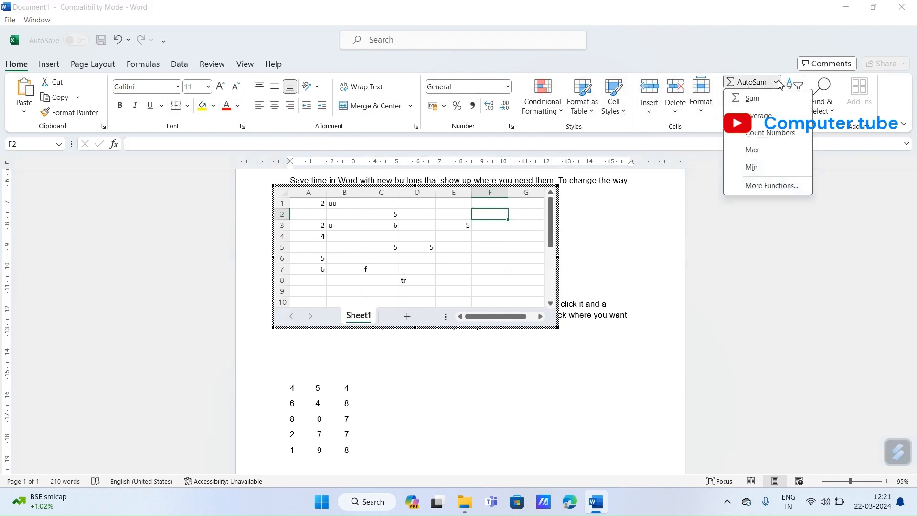
{"action": "left_click", "coordinate": [752, 99]}
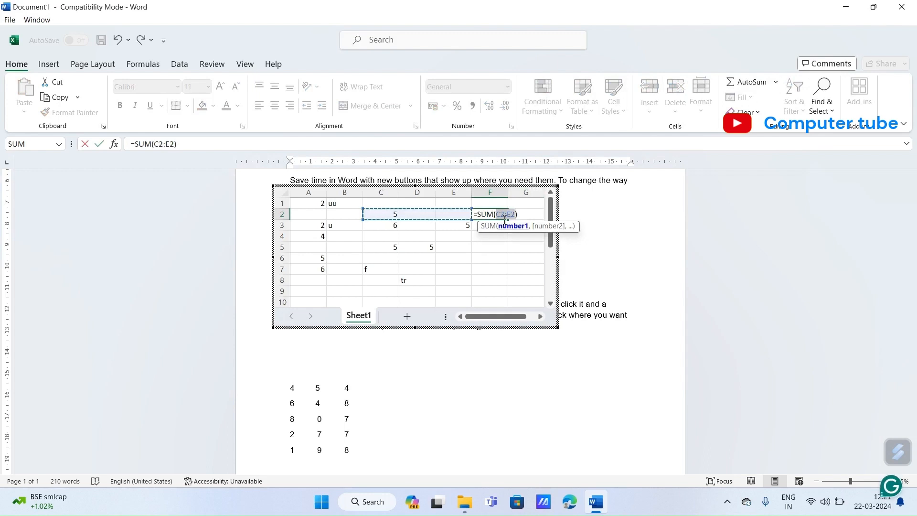
{"action": "key", "text": "Return"}
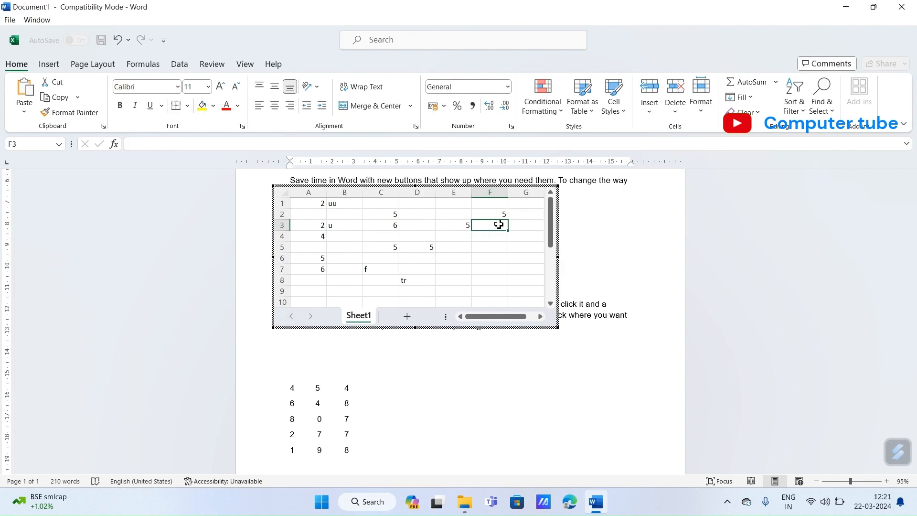
{"action": "left_click", "coordinate": [776, 81]}
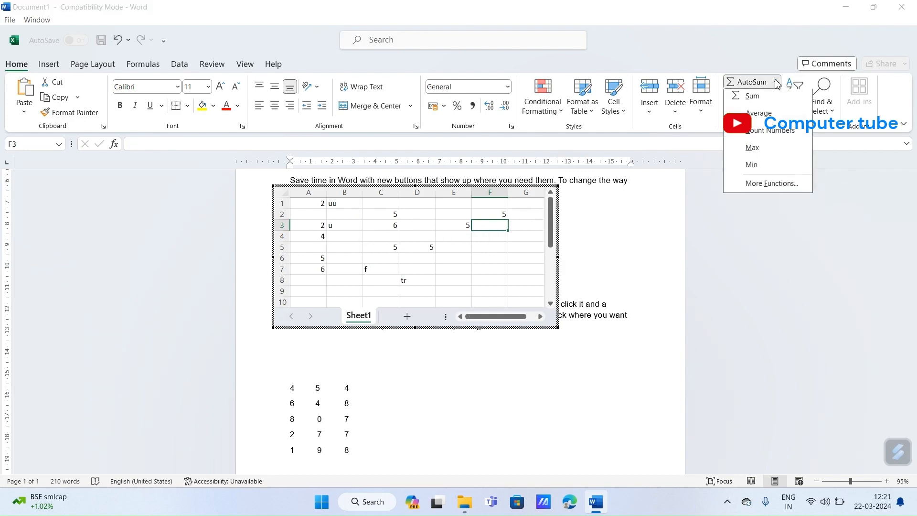
{"action": "left_click", "coordinate": [750, 97]}
{"action": "key", "text": "Return"}
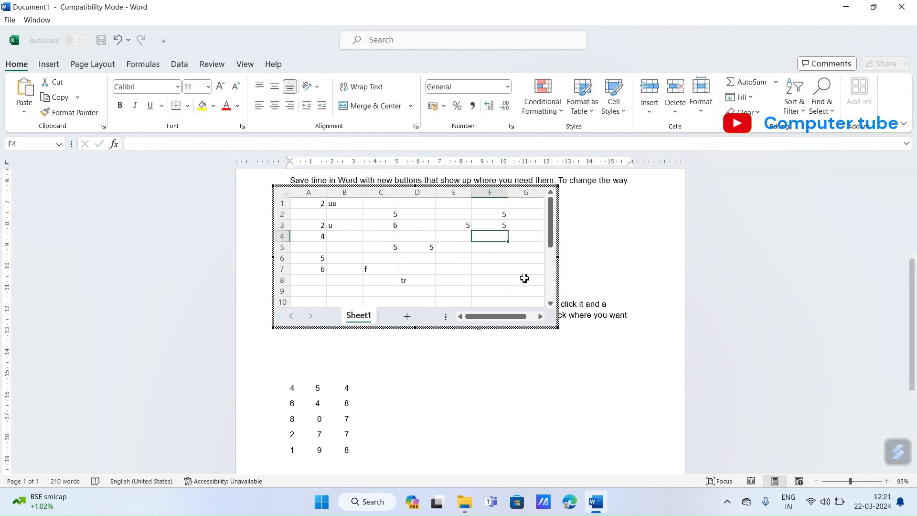
Leave the embedded sheet and delete it together with the preceding text "a picture fits in your docum"
{"action": "left_click", "coordinate": [633, 233]}
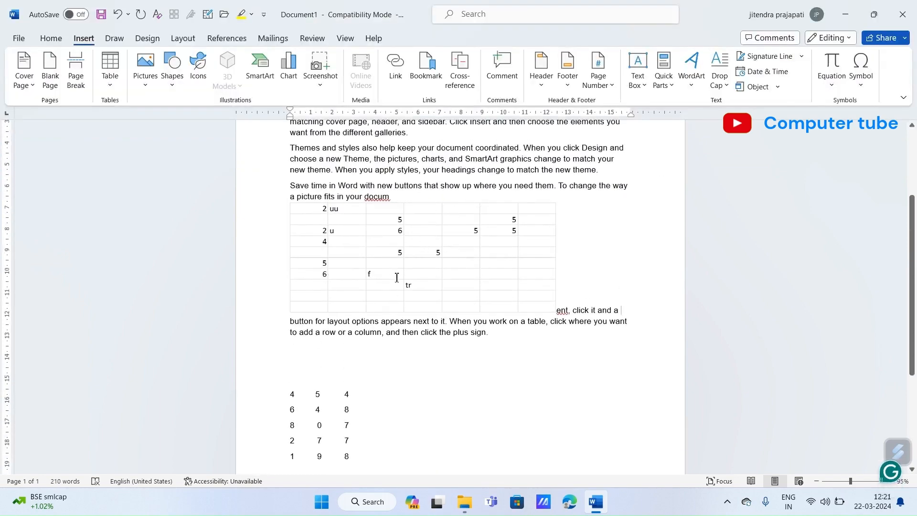
{"action": "left_click_drag", "start_coordinate": [290, 201], "coordinate": [340, 246]}
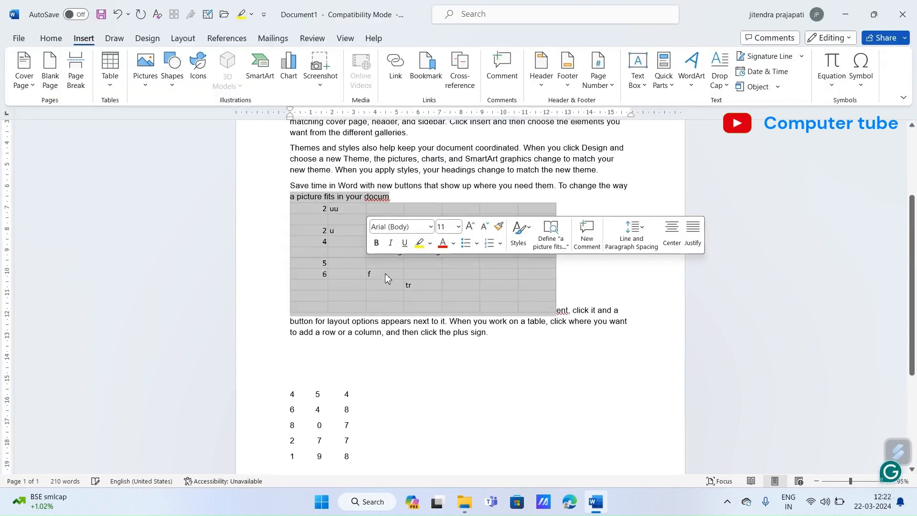
{"action": "key", "text": "Delete"}
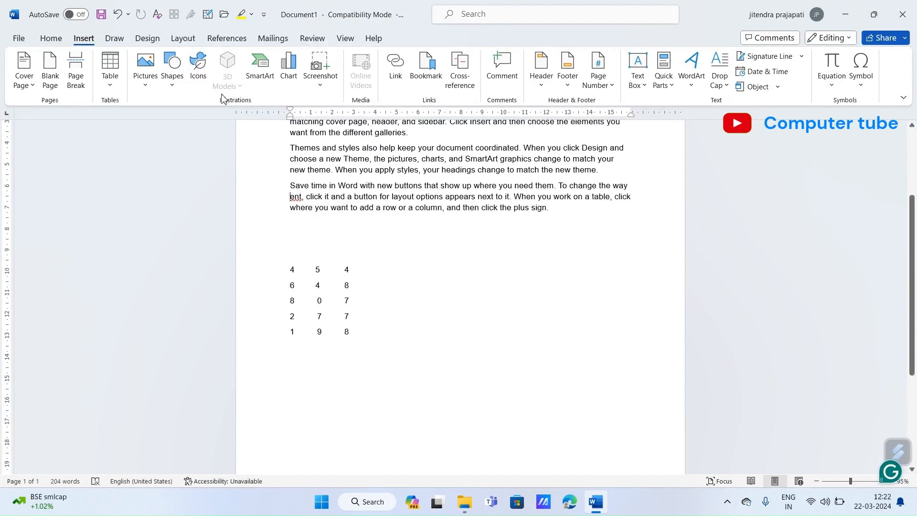
Look at the built-in calendar designs in the Quick Tables gallery and close it without inserting one
{"action": "left_click", "coordinate": [119, 78]}
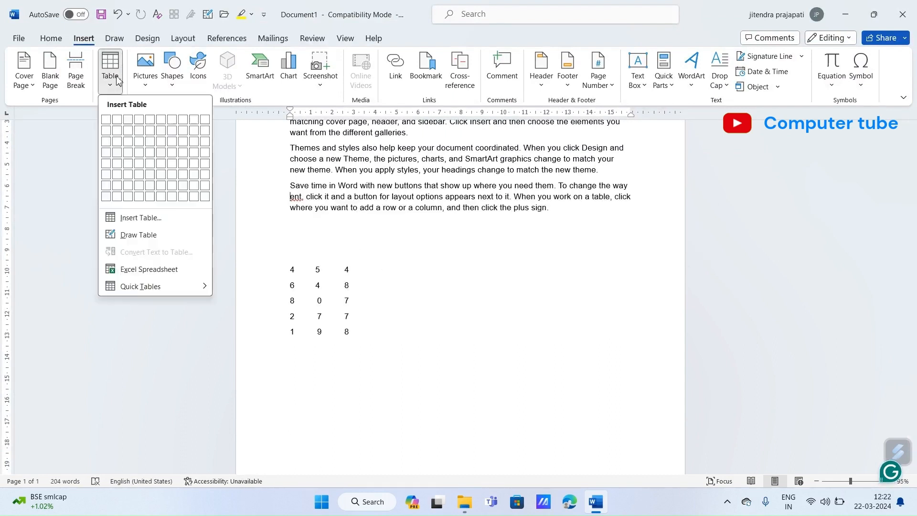
{"action": "mouse_move", "coordinate": [152, 287]}
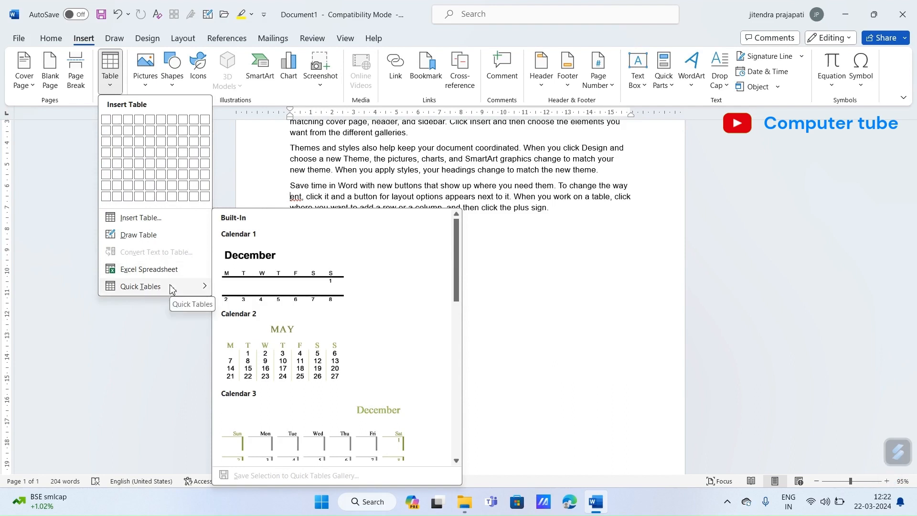
{"action": "left_click", "coordinate": [550, 288]}
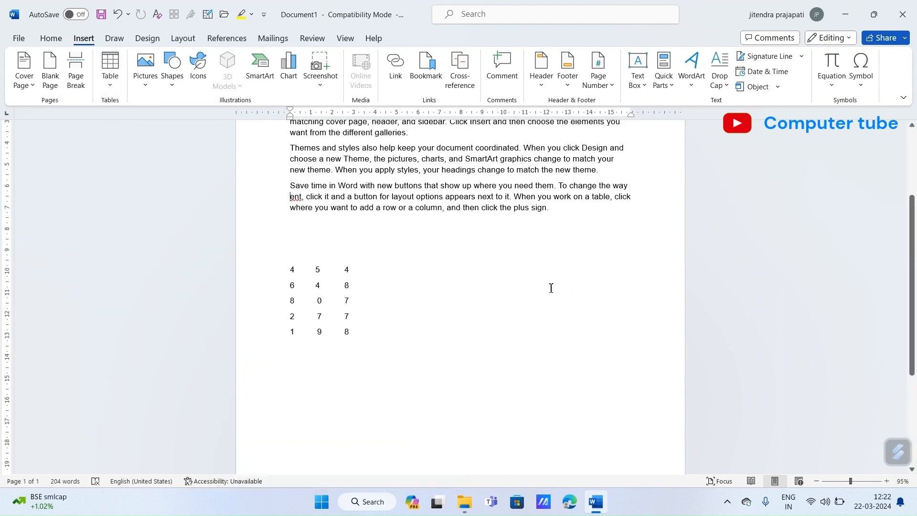
Insert the With Subheads 2 Quick Table at the cursor before "ent" in the last paragraph
{"action": "left_click", "coordinate": [111, 85]}
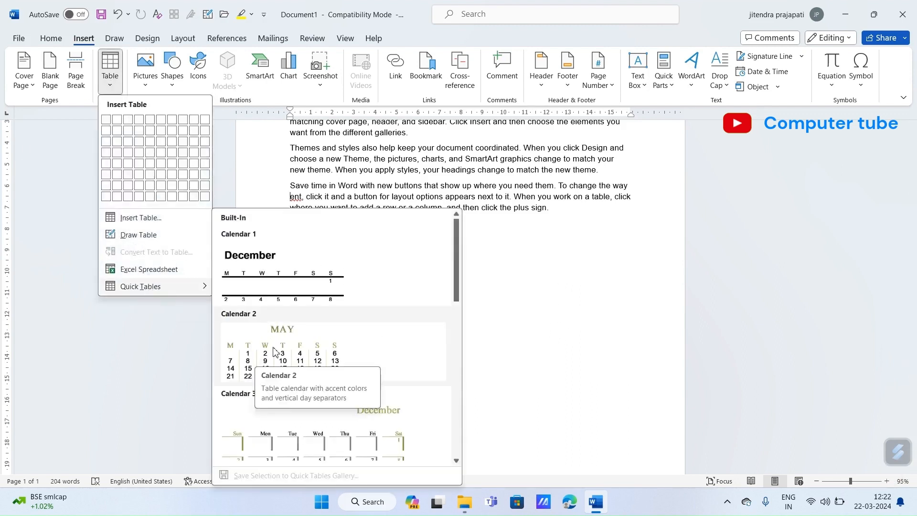
{"action": "scroll", "coordinate": [272, 343], "scroll_direction": "down", "scroll_amount": 5}
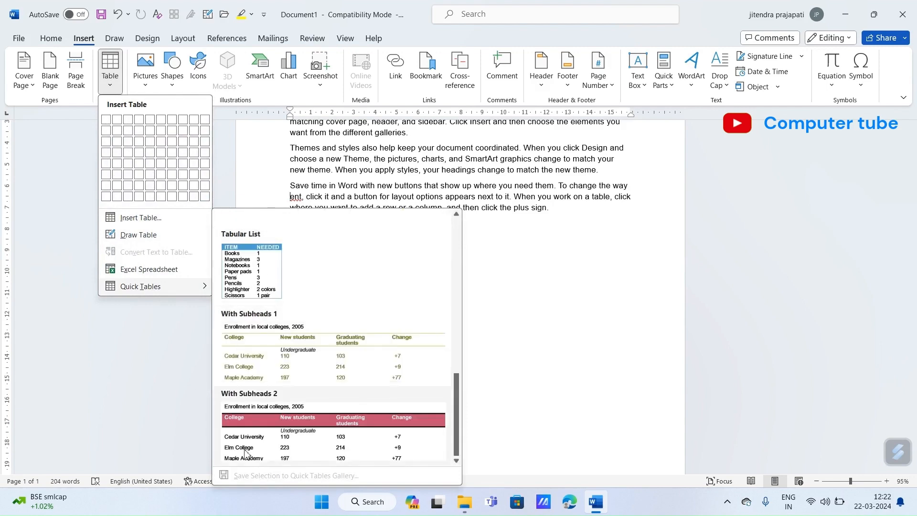
{"action": "left_click", "coordinate": [269, 425]}
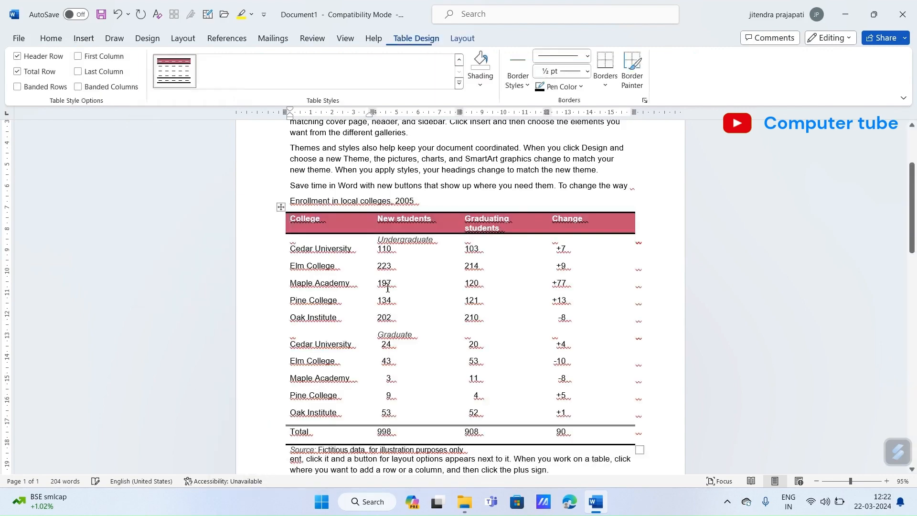
Replace the New students column heading in the enrollment table with fgff
{"action": "left_click", "coordinate": [433, 223]}
{"action": "key", "text": "BackSpace"}
{"action": "key", "text": "BackSpace"}
{"action": "key", "text": "BackSpace"}
{"action": "key", "text": "BackSpace"}
{"action": "key", "text": "BackSpace"}
{"action": "key", "text": "BackSpace"}
{"action": "key", "text": "BackSpace"}
{"action": "key", "text": "BackSpace"}
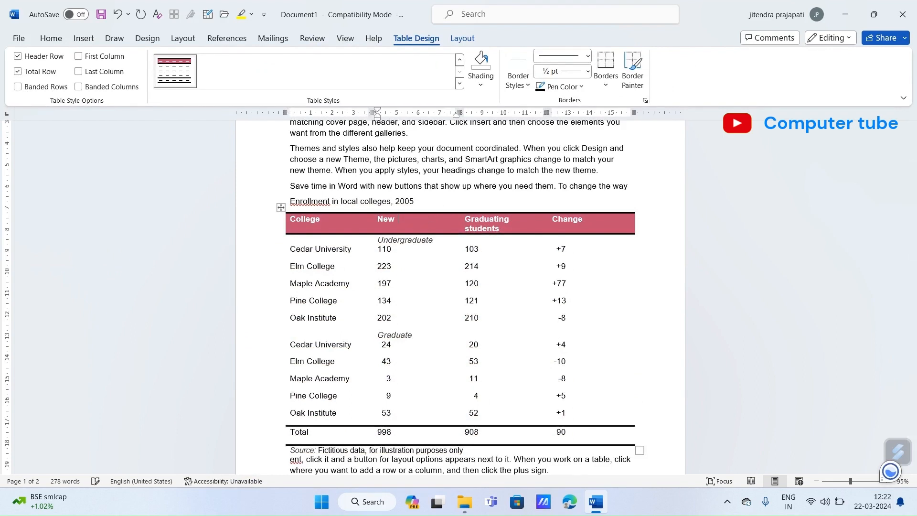
{"action": "type", "text": "fgff"}
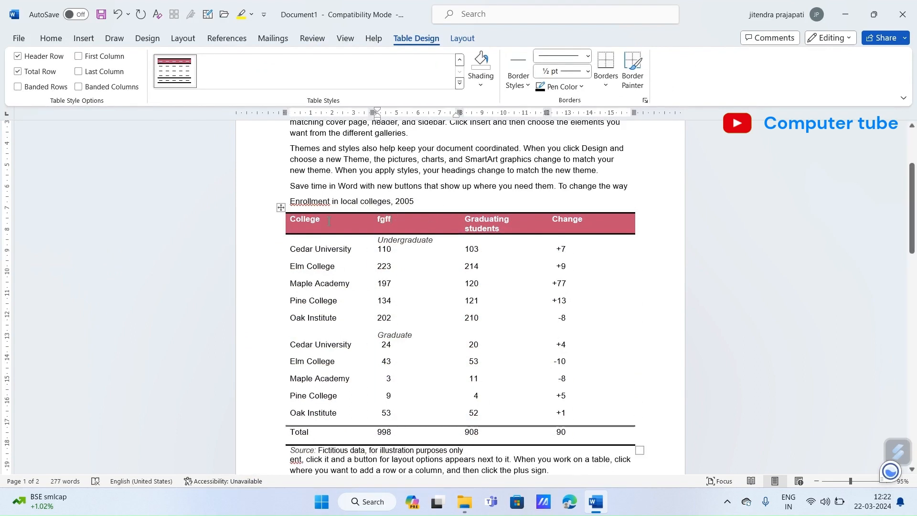
Replace the College column heading in the enrollment table with school
{"action": "left_click", "coordinate": [319, 217]}
{"action": "key", "text": "BackSpace"}
{"action": "key", "text": "BackSpace"}
{"action": "key", "text": "BackSpace"}
{"action": "key", "text": "BackSpace"}
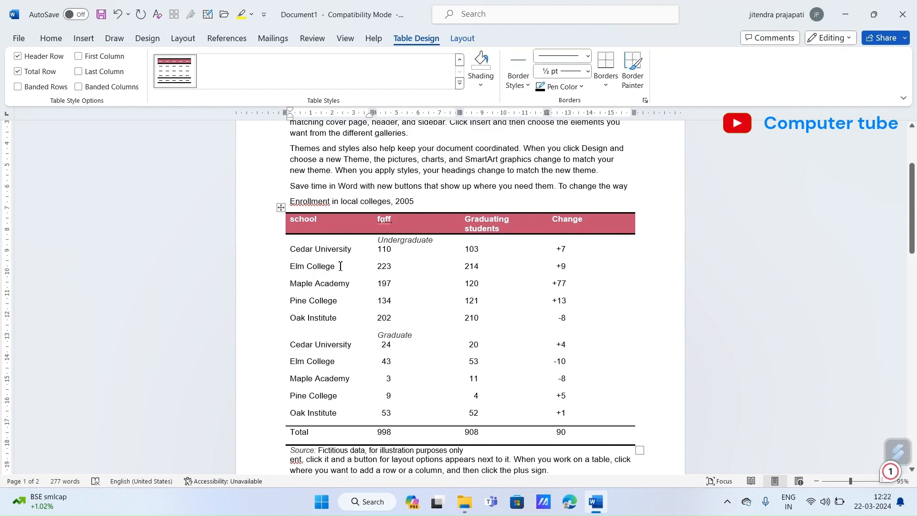
Replace the undergraduate Elm College entry with Elm school
{"action": "key", "text": "BackSpace"}
{"action": "key", "text": "BackSpace"}
{"action": "key", "text": "BackSpace"}
{"action": "key", "text": "BackSpace"}
{"action": "key", "text": "BackSpace"}
{"action": "key", "text": "BackSpace"}
{"action": "key", "text": "BackSpace"}
{"action": "key", "text": "BackSpace"}
{"action": "key", "text": "BackSpace"}
{"action": "key", "text": "BackSpace"}
{"action": "key", "text": "BackSpace"}
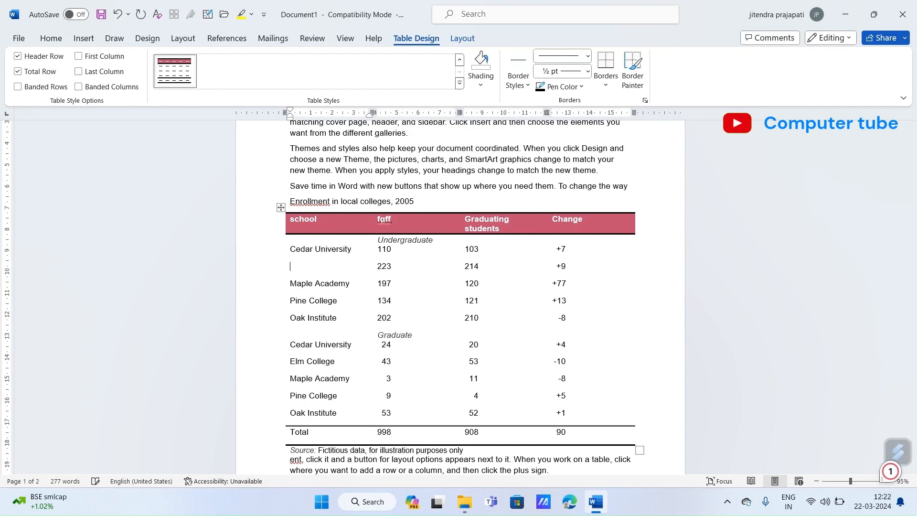
{"action": "type", "text": "elm"}
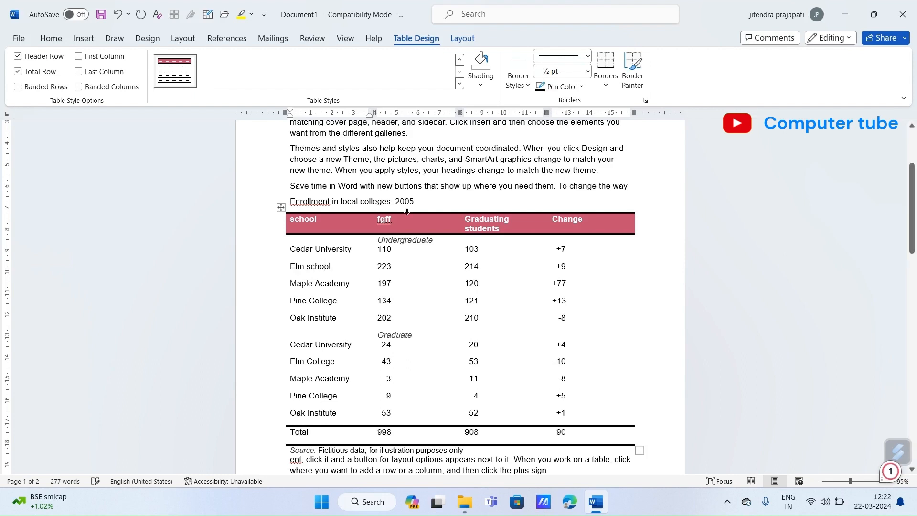
Set the fgff value in the Elm school row to 888
{"action": "left_click", "coordinate": [393, 264]}
{"action": "key", "text": "BackSpace"}
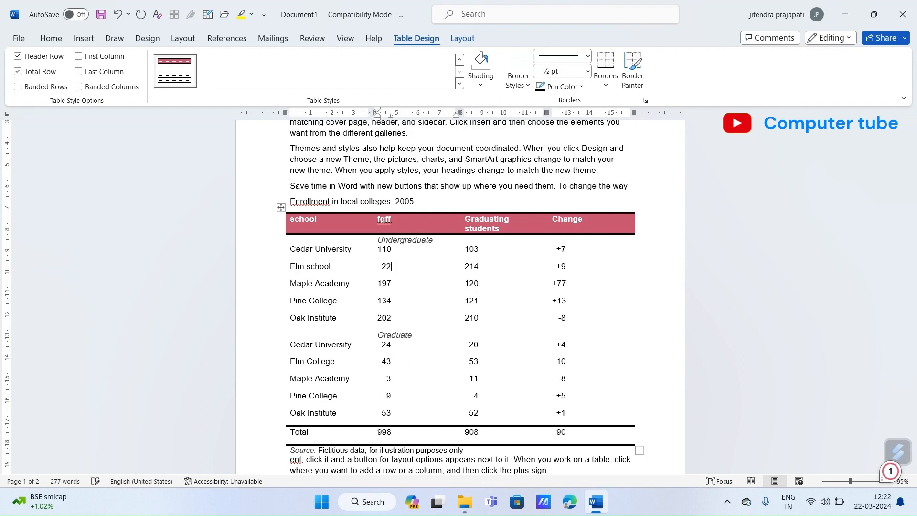
{"action": "type", "text": "888"}
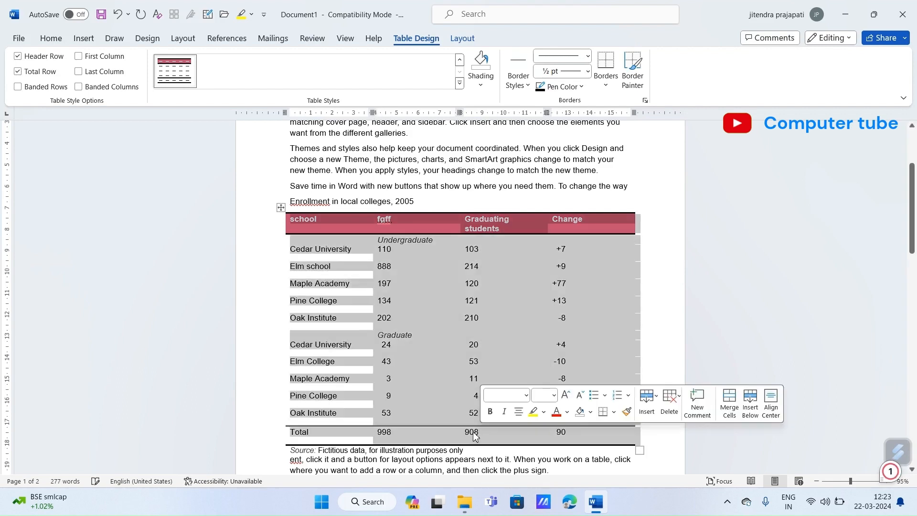
Delete the enrollment table and insert the Calendar 2 Quick Table in its place
{"action": "key", "text": "BackSpace"}
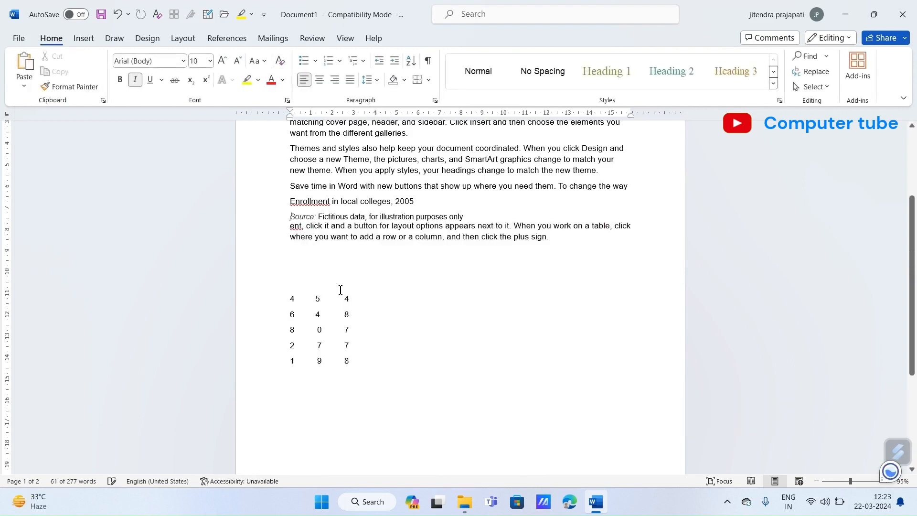
{"action": "left_click", "coordinate": [85, 38]}
{"action": "left_click", "coordinate": [110, 72]}
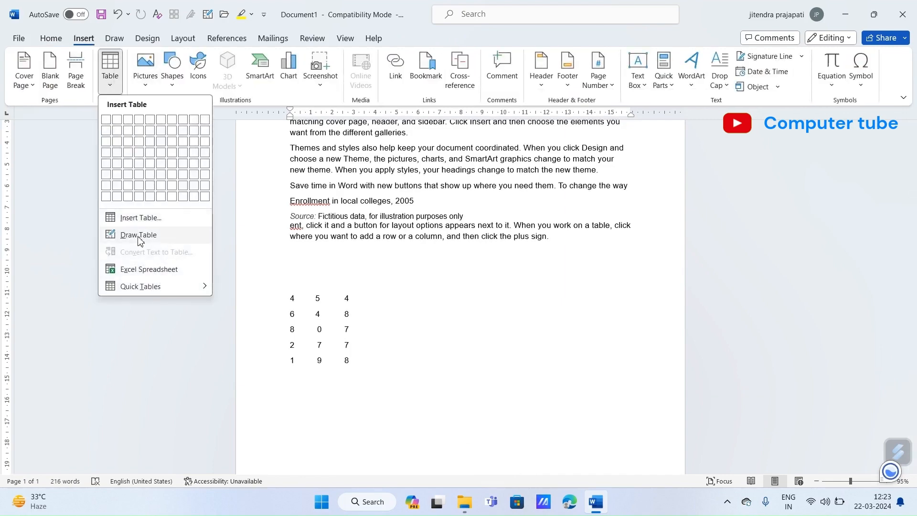
{"action": "mouse_move", "coordinate": [166, 290]}
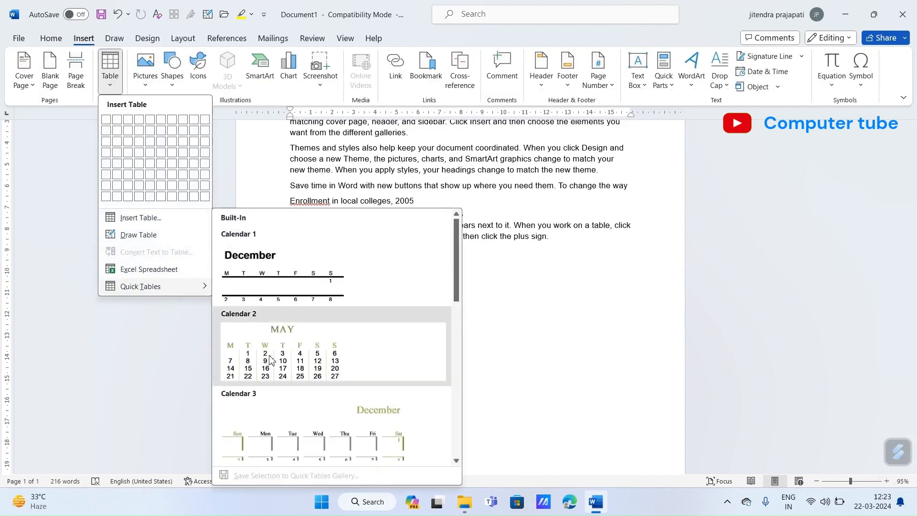
{"action": "left_click", "coordinate": [297, 367]}
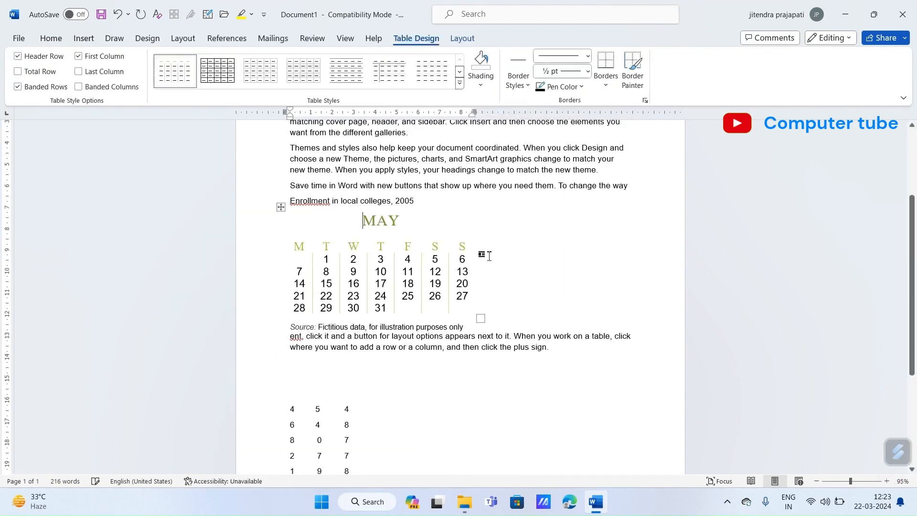
Replace the calendar's M heading with FLOWER and the 7 in that column with 678
{"action": "left_click", "coordinate": [304, 250]}
{"action": "key", "text": "BackSpace"}
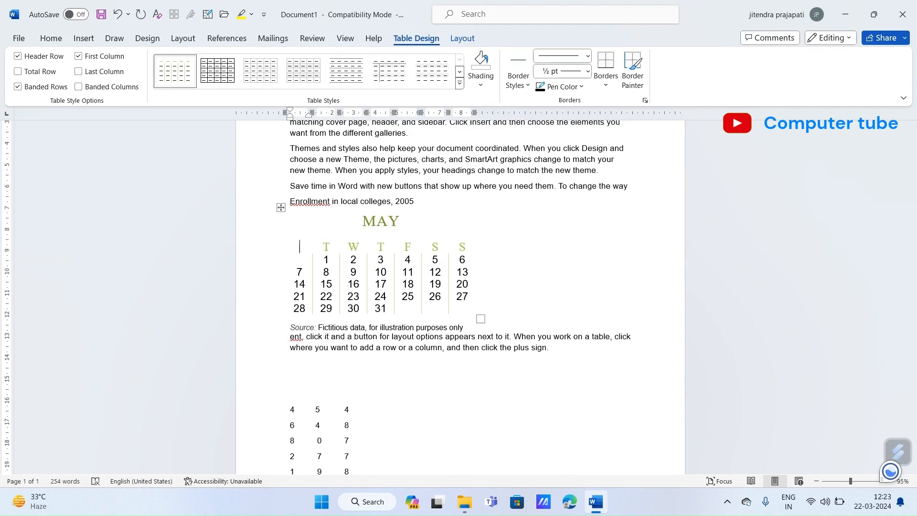
{"action": "type", "text": "FLOWER"}
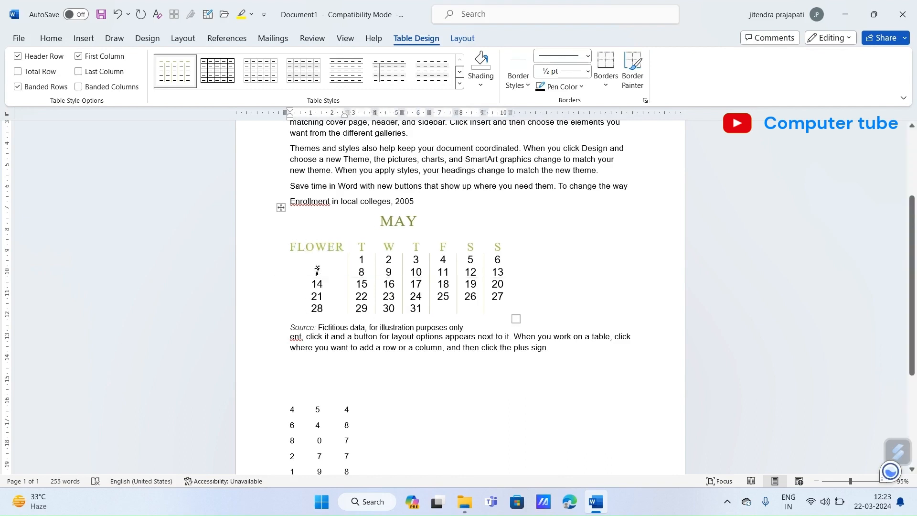
{"action": "left_click", "coordinate": [323, 271]}
{"action": "key", "text": "BackSpace"}
{"action": "type", "text": "g"}
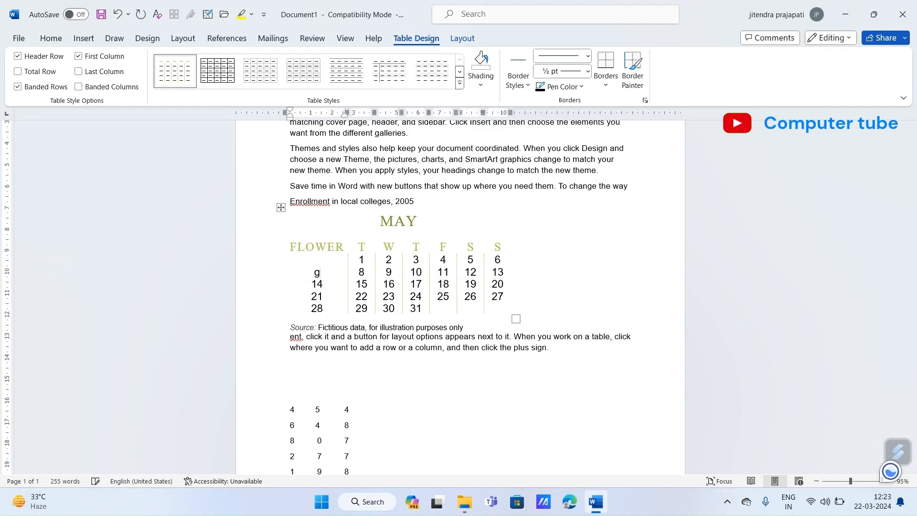
{"action": "type", "text": "78"}
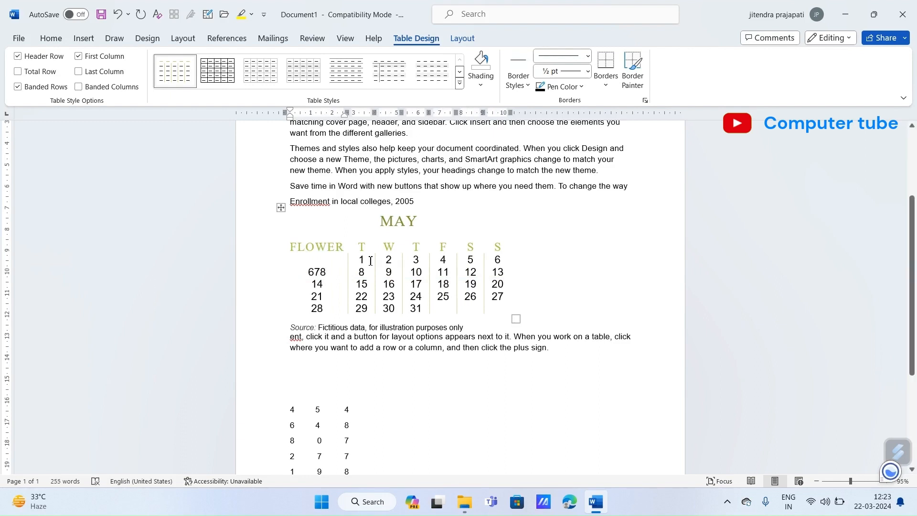
Replace the calendar title MAY with LIST OF FLOWER and shift it toward the middle of the table
{"action": "left_click", "coordinate": [415, 223]}
{"action": "key", "text": "BackSpace"}
{"action": "key", "text": "BackSpace"}
{"action": "key", "text": "BackSpace"}
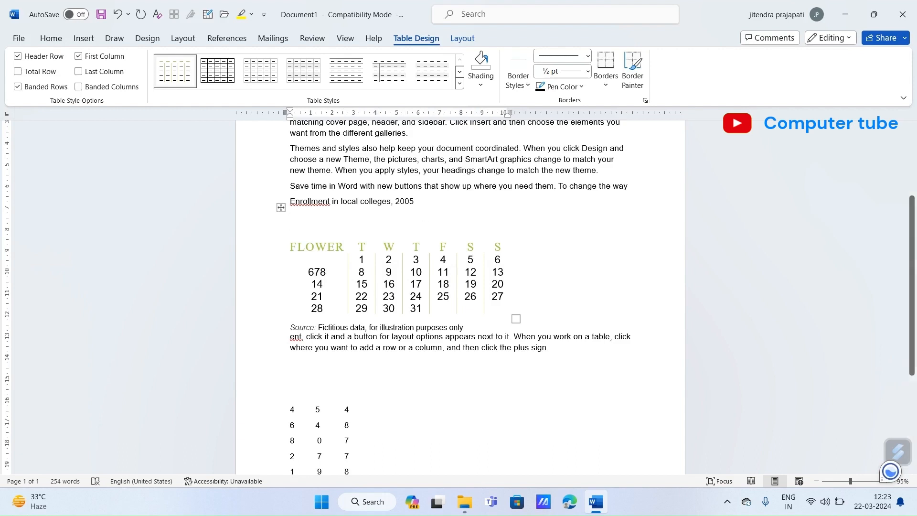
{"action": "type", "text": "LIST O"}
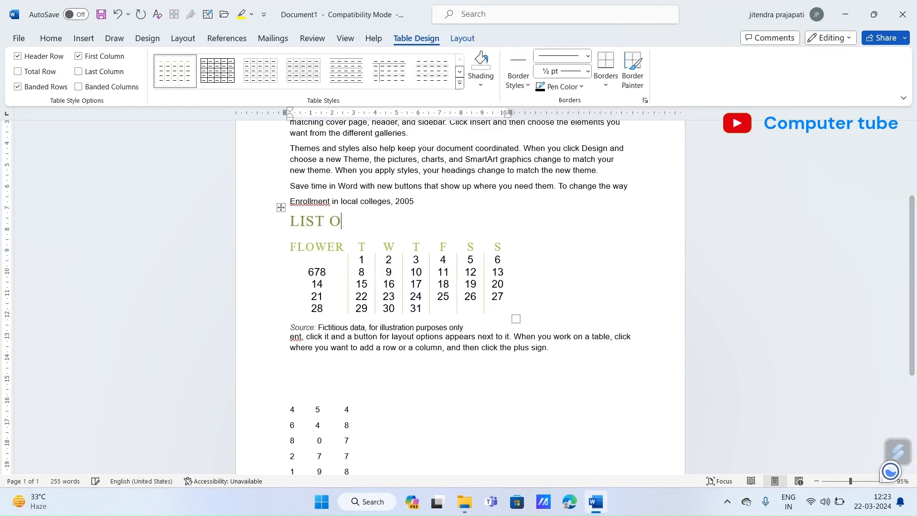
{"action": "type", "text": "F EN"}
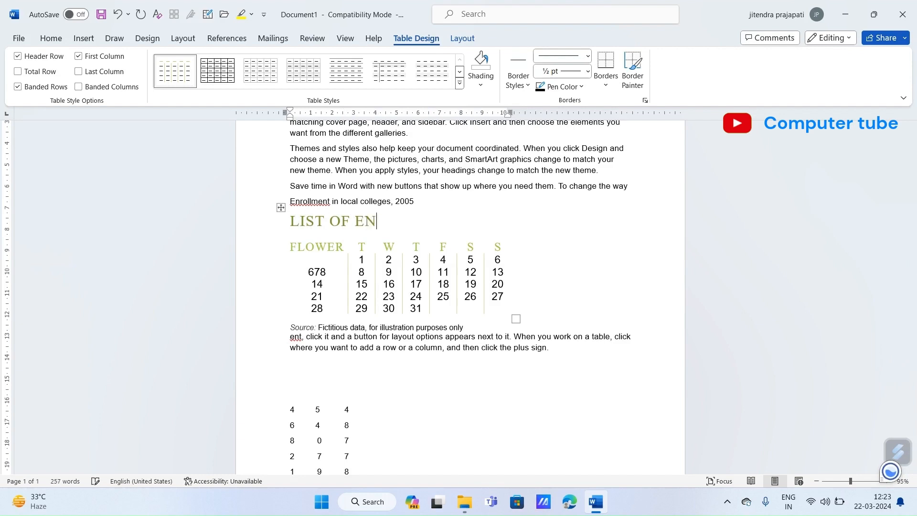
{"action": "key", "text": "BackSpace"}
{"action": "key", "text": "BackSpace"}
{"action": "type", "text": "FLOWER"}
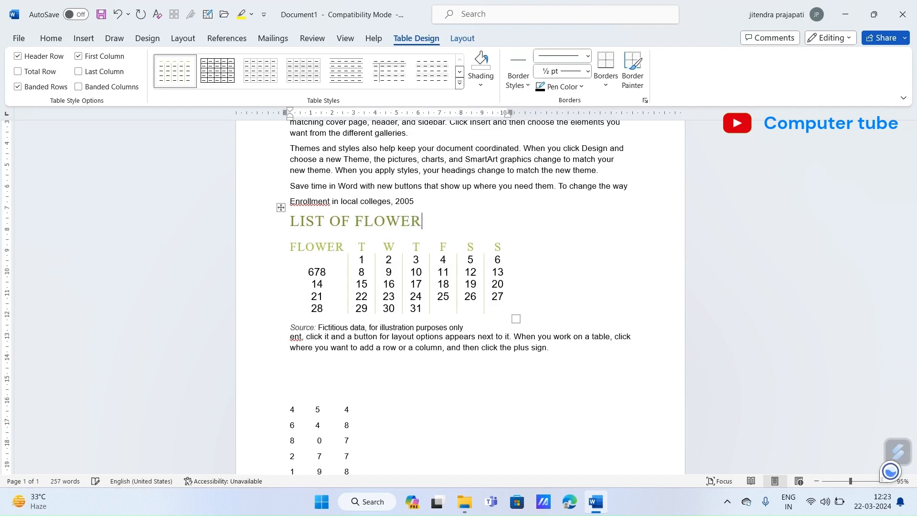
{"action": "left_click", "coordinate": [299, 223]}
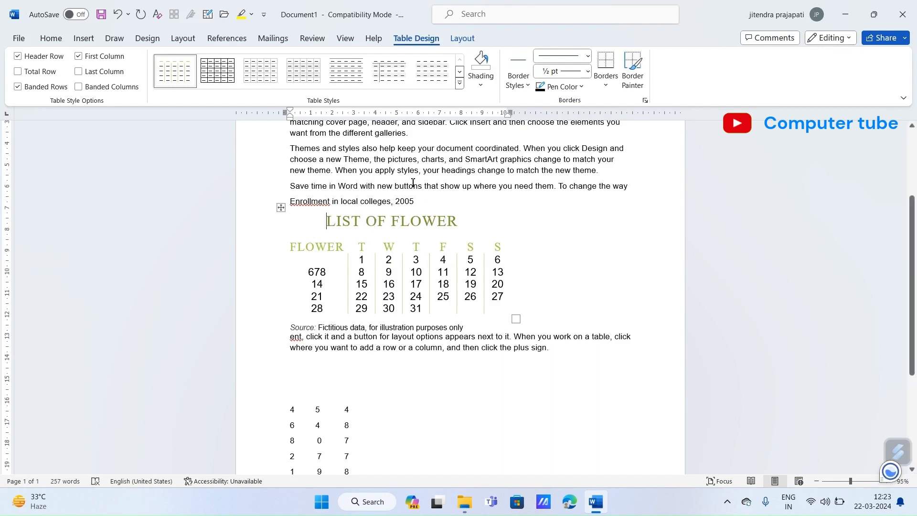
Enter GENDA as the heading beside FLOWER and accept the suggested spelling correction agenda
{"action": "left_click", "coordinate": [372, 247]}
{"action": "key", "text": "BackSpace"}
{"action": "type", "text": "GE"}
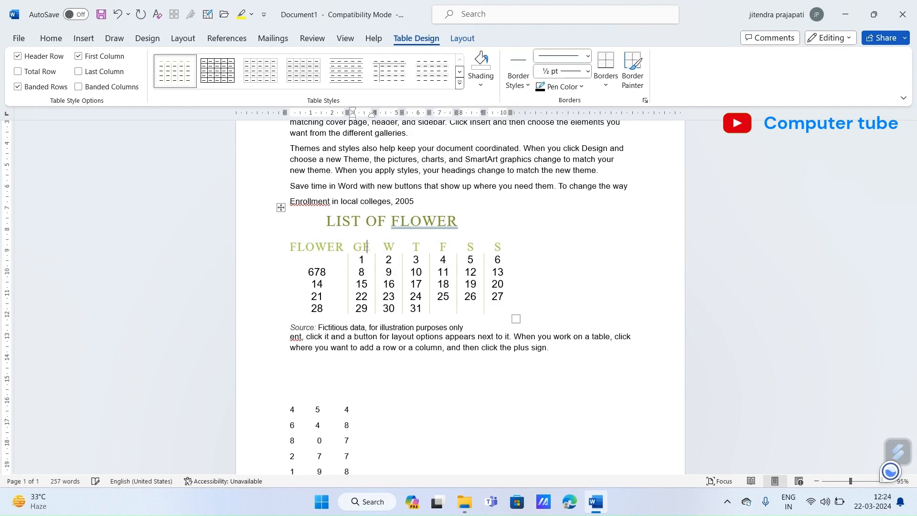
{"action": "type", "text": "NDA"}
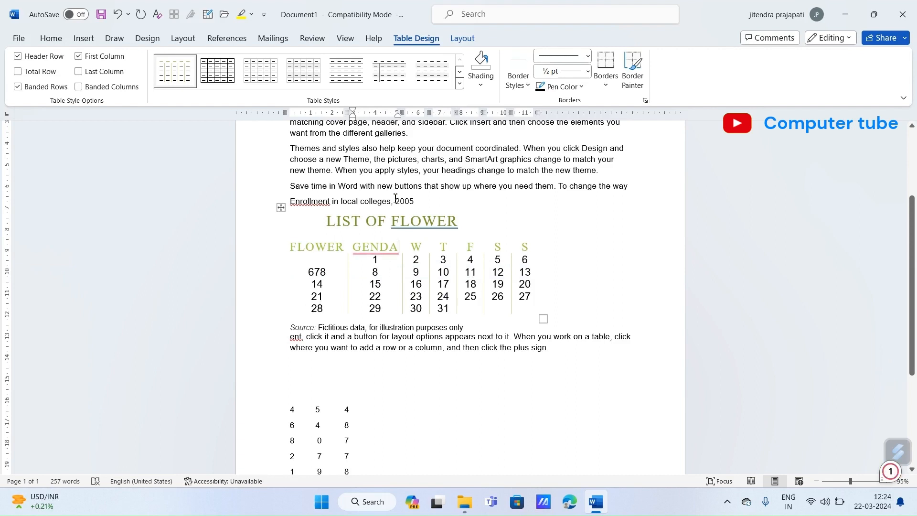
{"action": "right_click", "coordinate": [377, 246]}
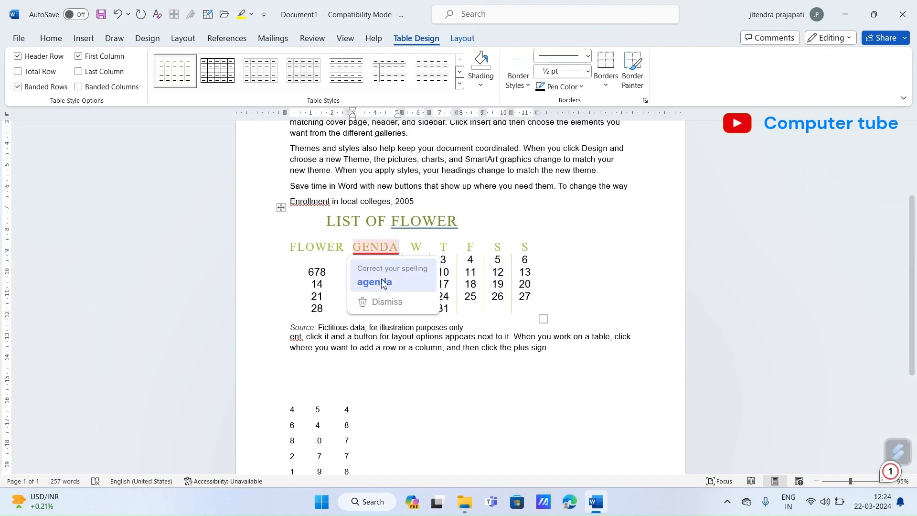
{"action": "left_click", "coordinate": [381, 282]}
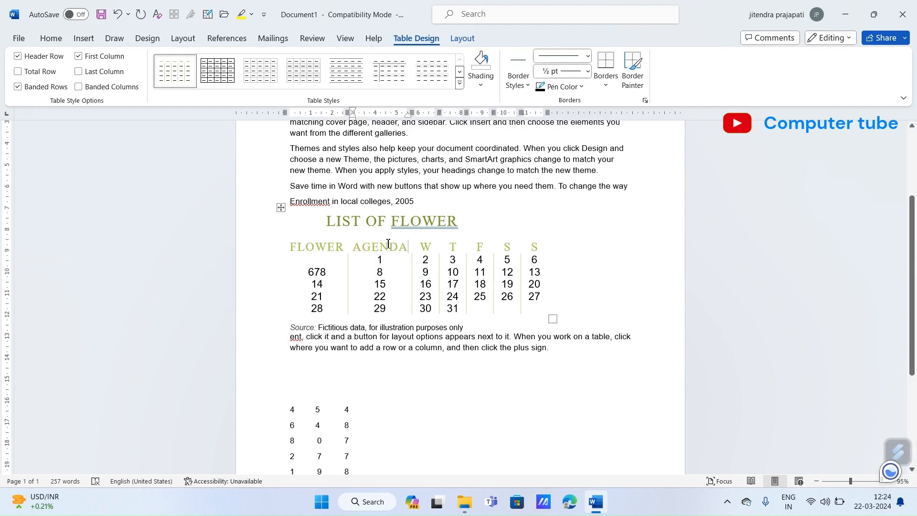
Delete the calendar table with its source note, and the rows of numbers below the text
{"action": "left_click_drag", "start_coordinate": [325, 212], "coordinate": [460, 329]}
{"action": "key", "text": "Delete"}
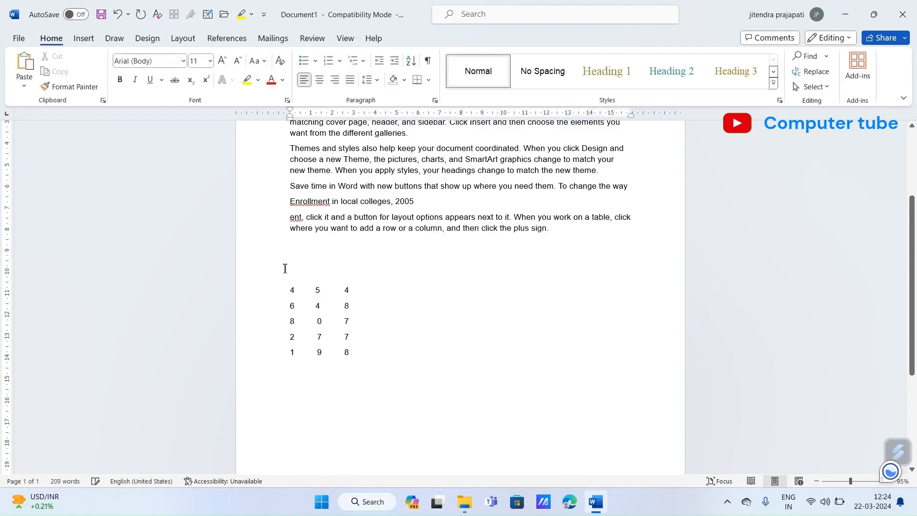
{"action": "left_click_drag", "start_coordinate": [285, 266], "coordinate": [364, 381]}
{"action": "key", "text": "Delete"}
Insert a table with 6 columns and 6 rows in the empty space below the last paragraph
{"action": "scroll", "coordinate": [341, 259], "scroll_direction": "up", "scroll_amount": 5}
{"action": "left_click", "coordinate": [84, 38]}
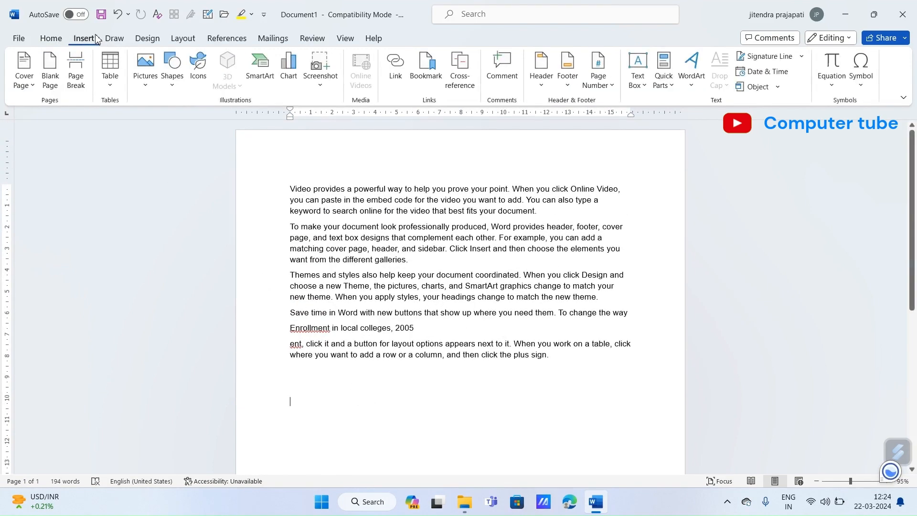
{"action": "left_click", "coordinate": [110, 72]}
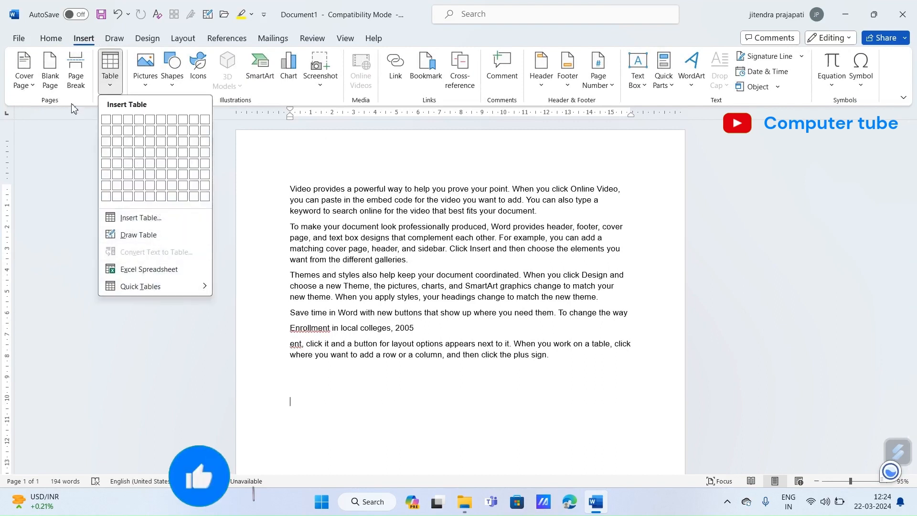
{"action": "left_click", "coordinate": [74, 149]}
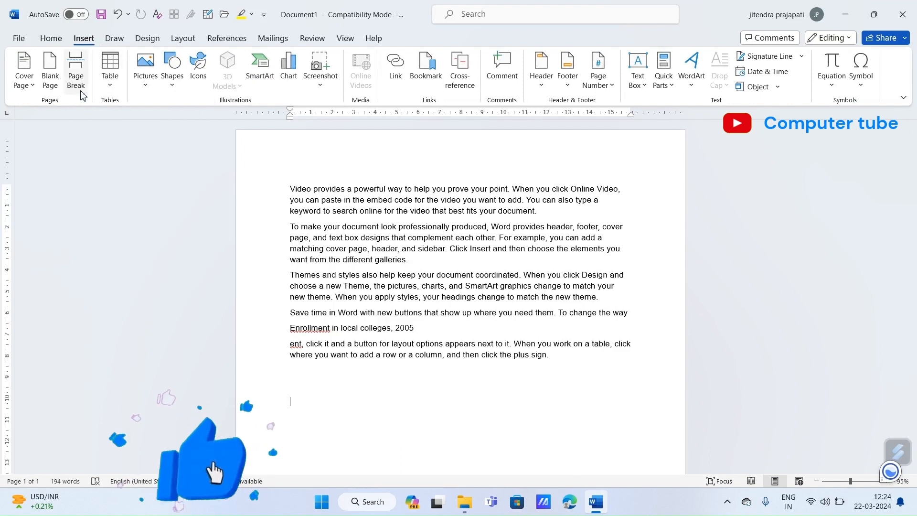
{"action": "left_click", "coordinate": [107, 89]}
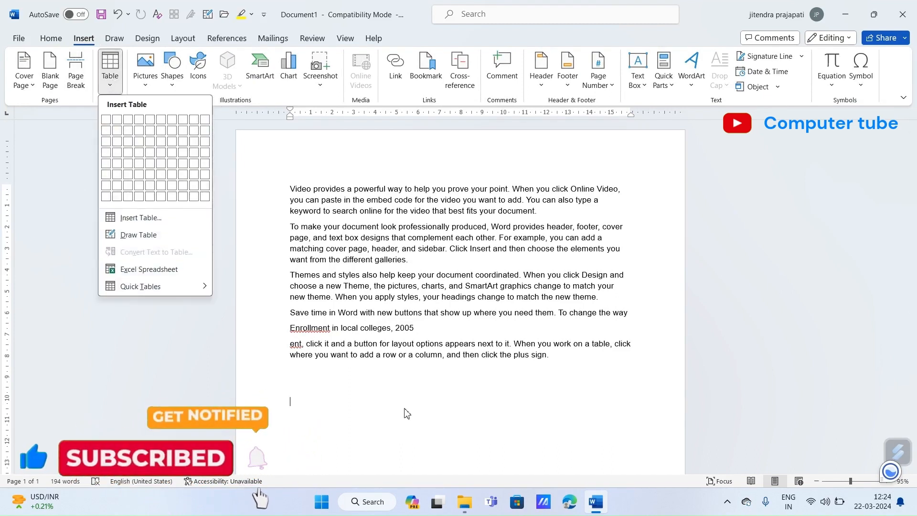
{"action": "scroll", "coordinate": [397, 409], "scroll_direction": "down", "scroll_amount": 3}
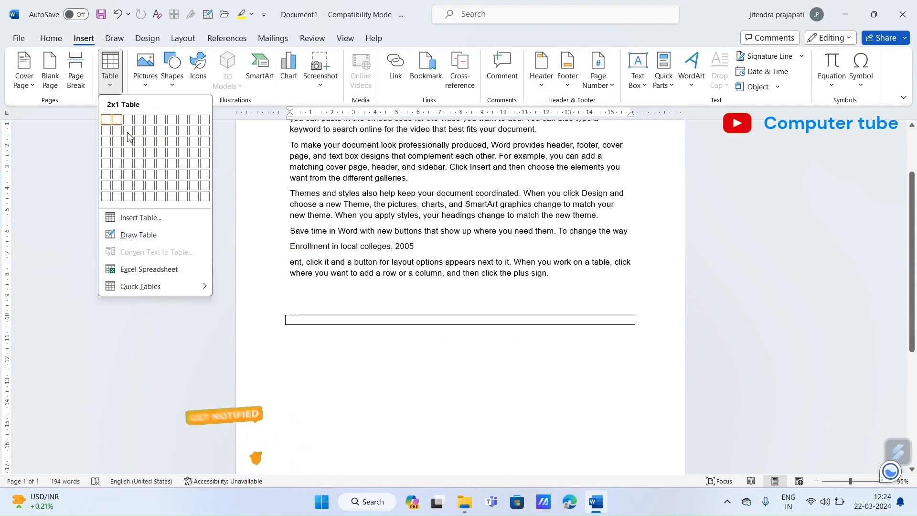
{"action": "left_click", "coordinate": [160, 174]}
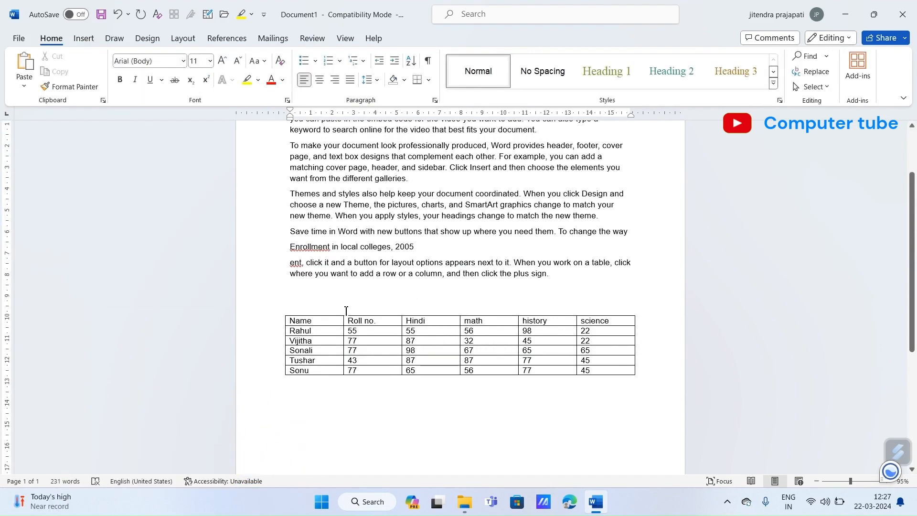
Apply the red banded grid style with a solid header row to the marks table and enlarge the table slightly
{"action": "mouse_move", "coordinate": [303, 308]}
{"action": "left_click", "coordinate": [91, 38]}
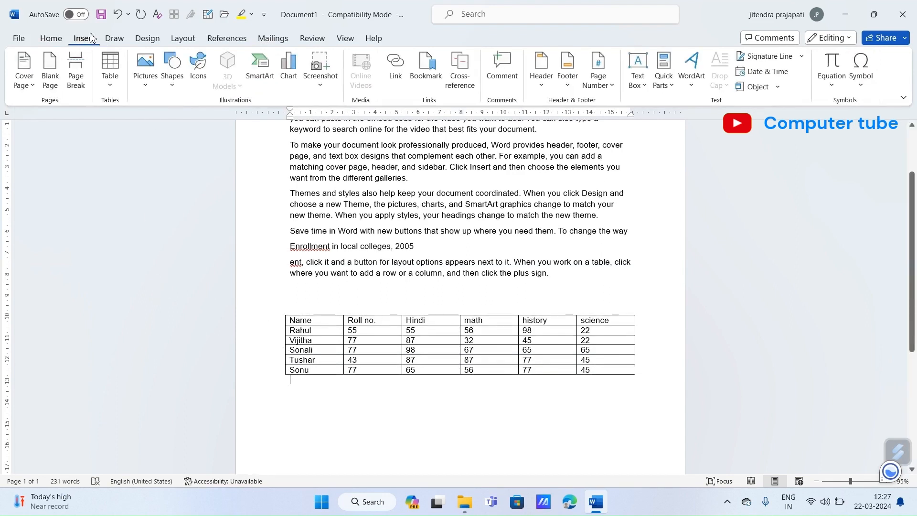
{"action": "left_click", "coordinate": [332, 322]}
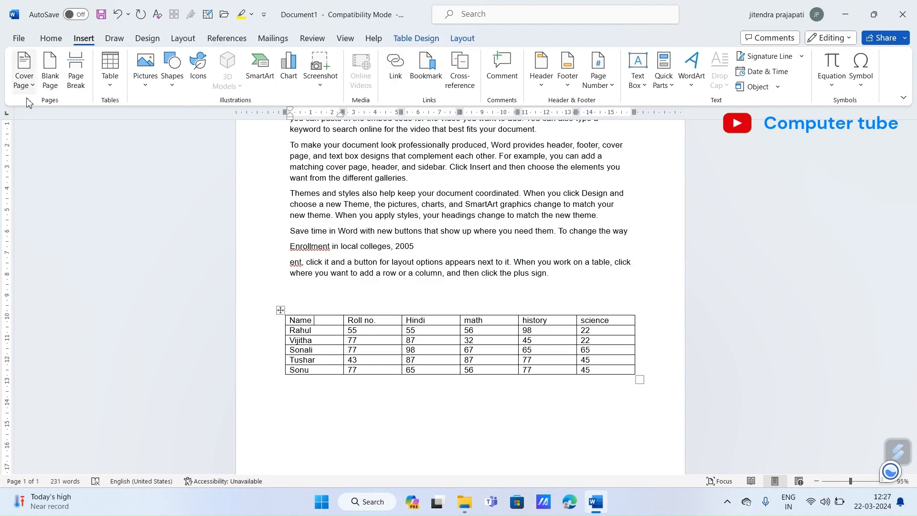
{"action": "left_click", "coordinate": [403, 38]}
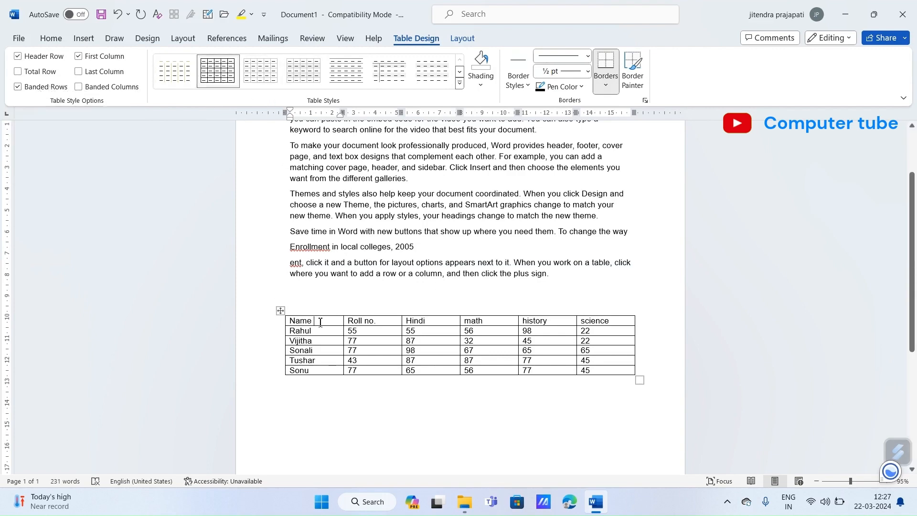
{"action": "left_click", "coordinate": [460, 85]}
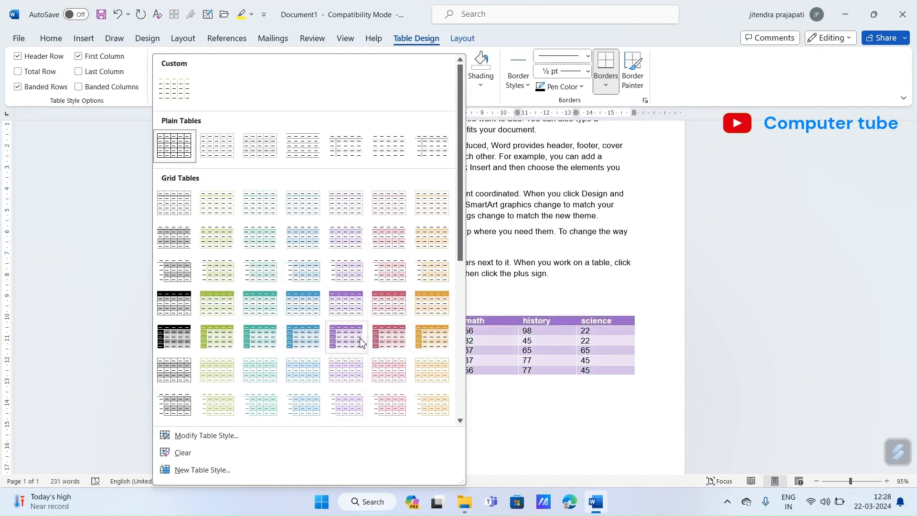
{"action": "left_click", "coordinate": [389, 314]}
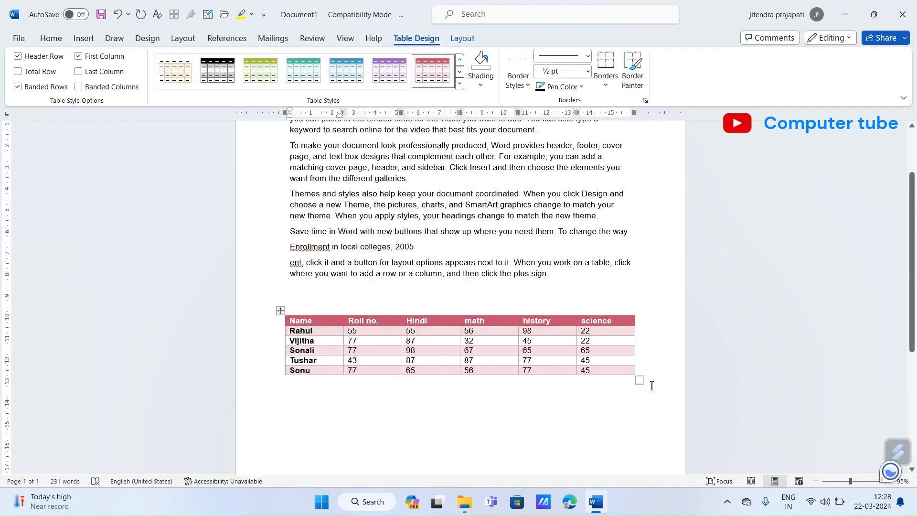
{"action": "mouse_move", "coordinate": [640, 380]}
{"action": "left_mouse_down"}
{"action": "mouse_move", "coordinate": [650, 389]}
{"action": "mouse_move", "coordinate": [640, 424]}
{"action": "mouse_move", "coordinate": [618, 428]}
{"action": "mouse_move", "coordinate": [635, 428]}
{"action": "mouse_move", "coordinate": [640, 385]}
{"action": "left_mouse_up"}
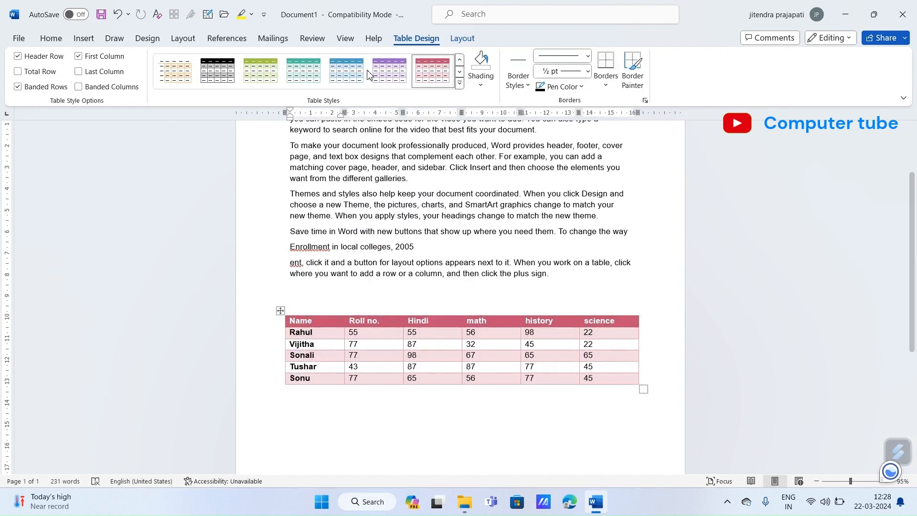
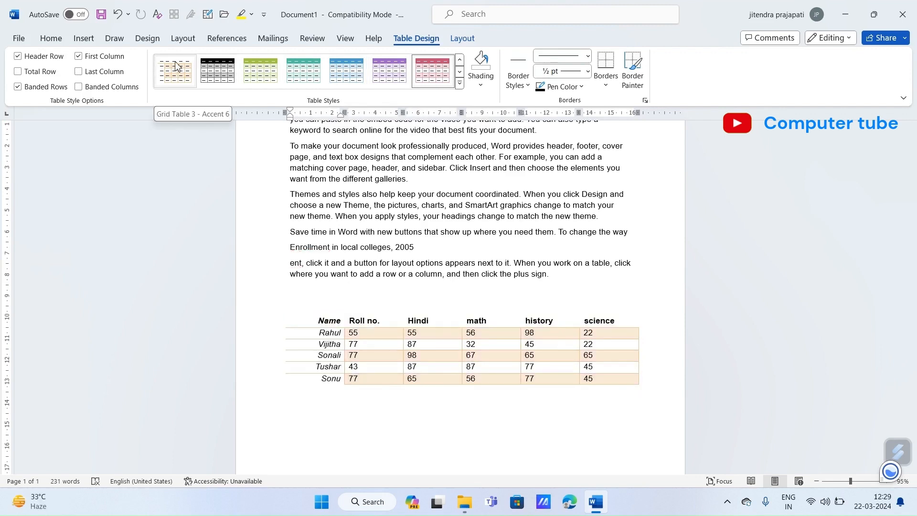
Try teal and purple grid styles on the marks table, settling on the teal Grid Table 5 Dark - Accent 2
{"action": "left_click", "coordinate": [303, 72]}
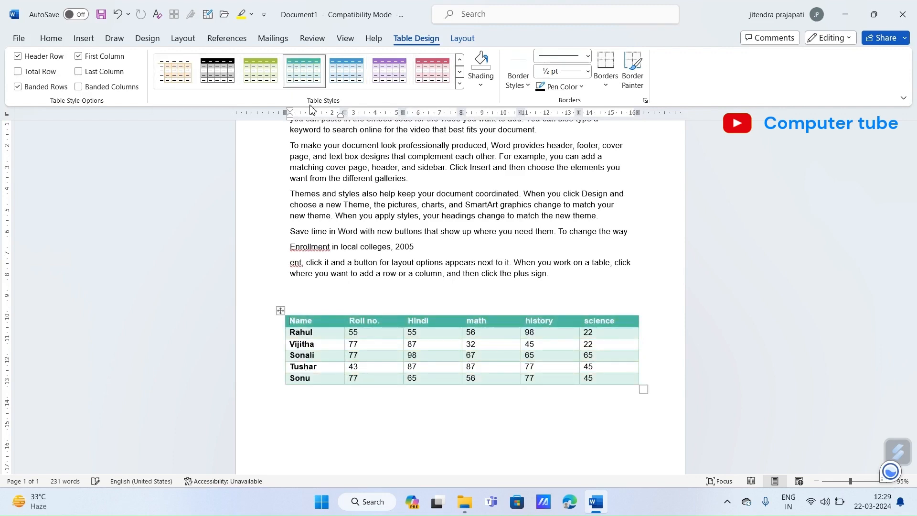
{"action": "left_click", "coordinate": [459, 83]}
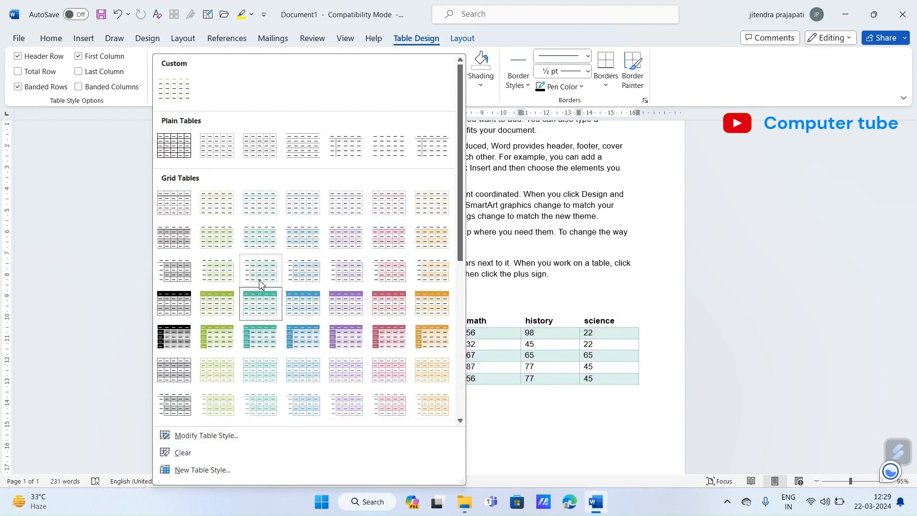
{"action": "left_click", "coordinate": [260, 304]}
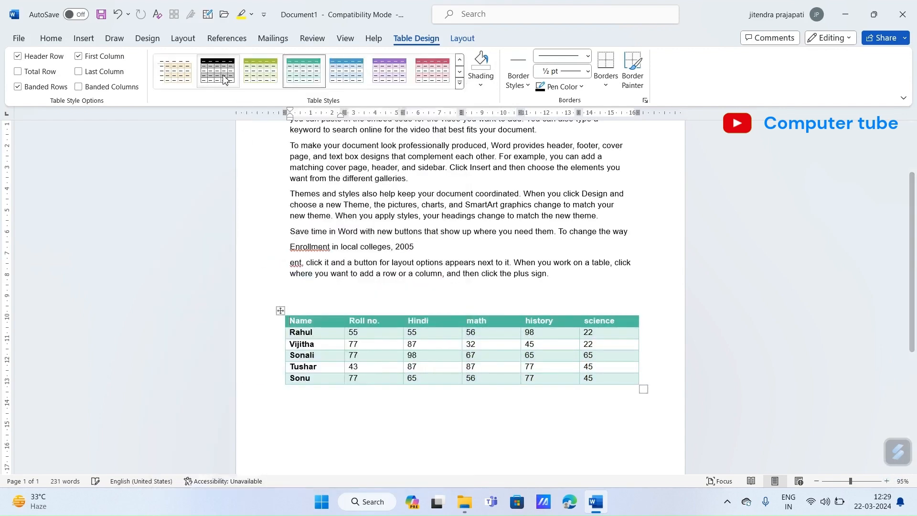
{"action": "left_click", "coordinate": [459, 83]}
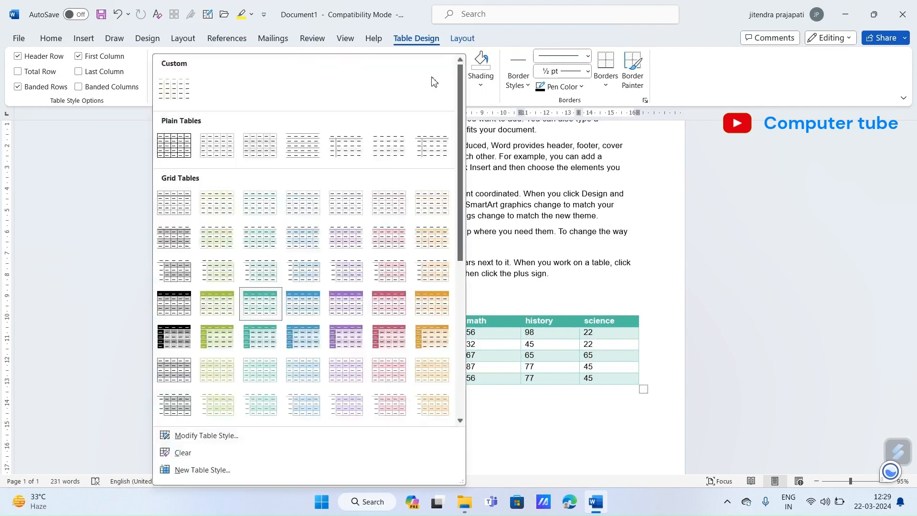
{"action": "left_click", "coordinate": [346, 334]}
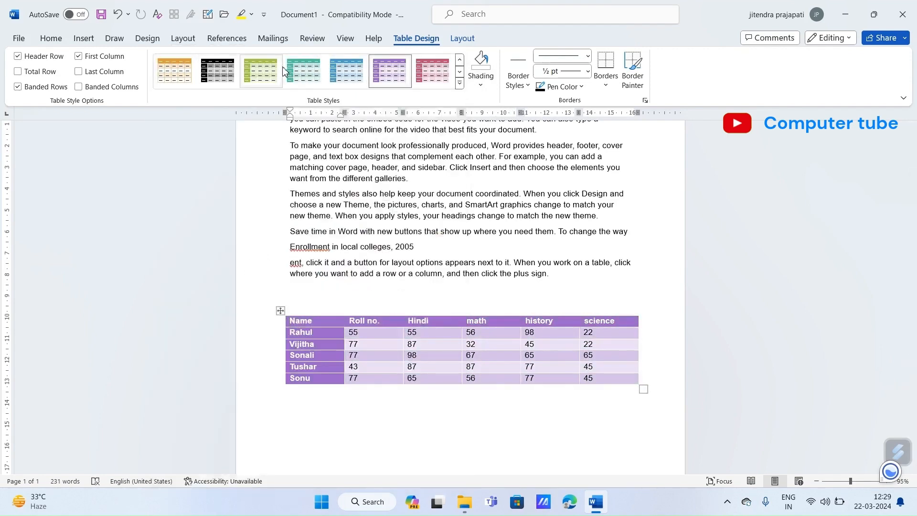
{"action": "left_click", "coordinate": [304, 71]}
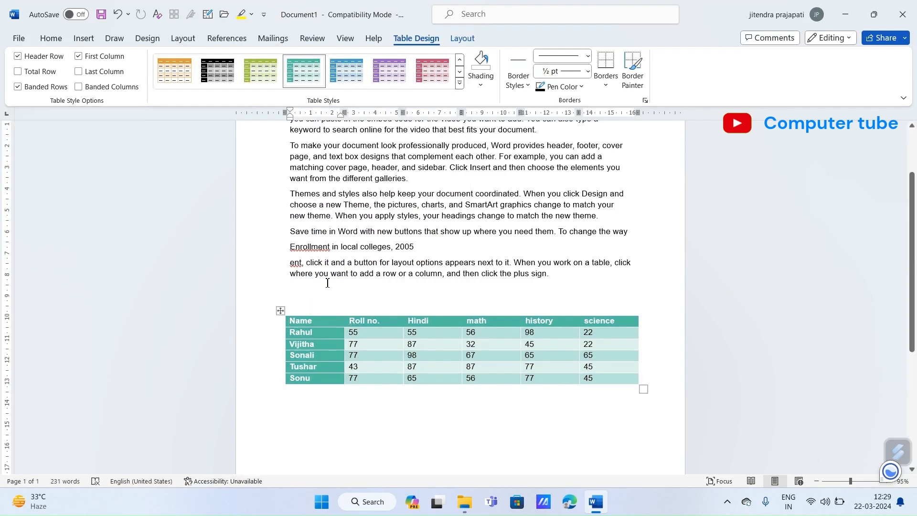
Disable the marks table's Banded Rows and First Column formatting, toggling Header Row off and on again
{"action": "left_click", "coordinate": [17, 56]}
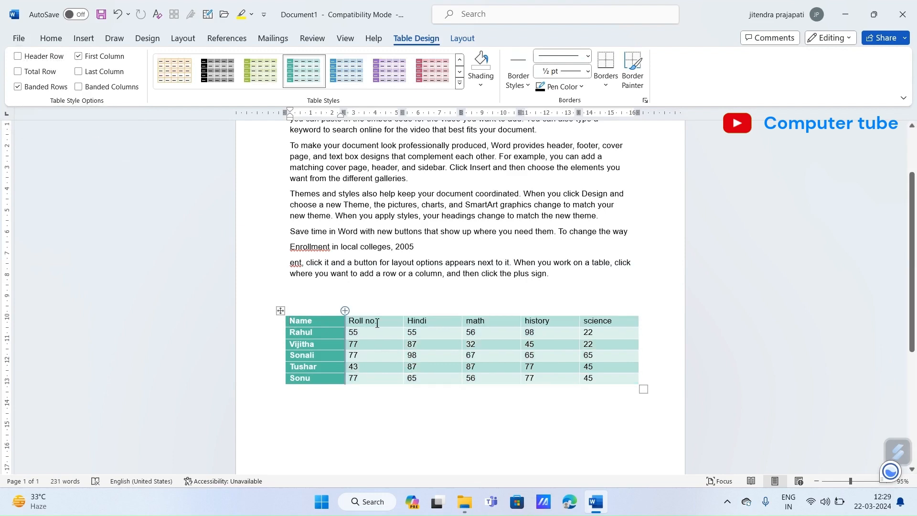
{"action": "left_click", "coordinate": [18, 87]}
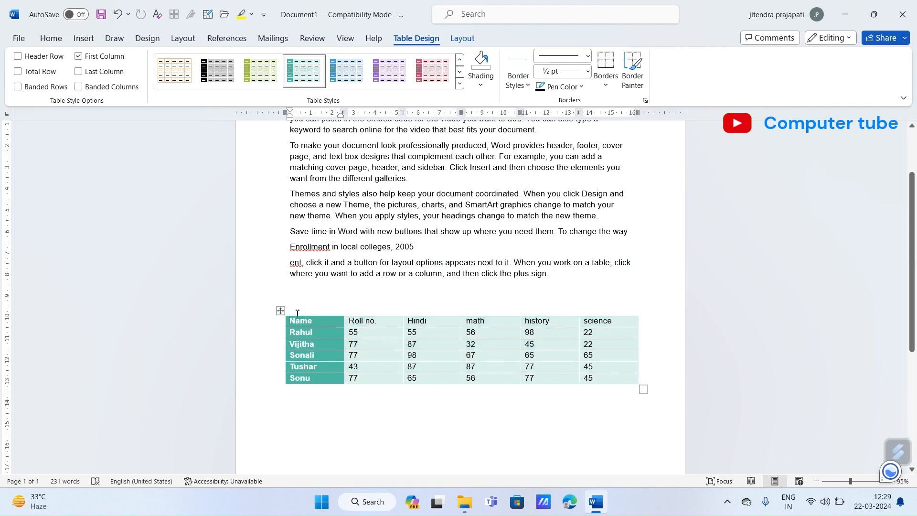
{"action": "left_click", "coordinate": [79, 57]}
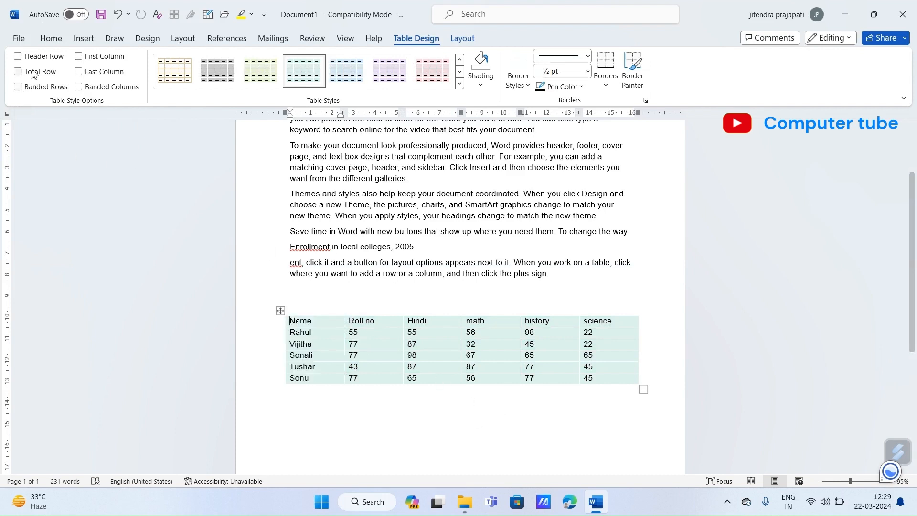
{"action": "left_click", "coordinate": [18, 57]}
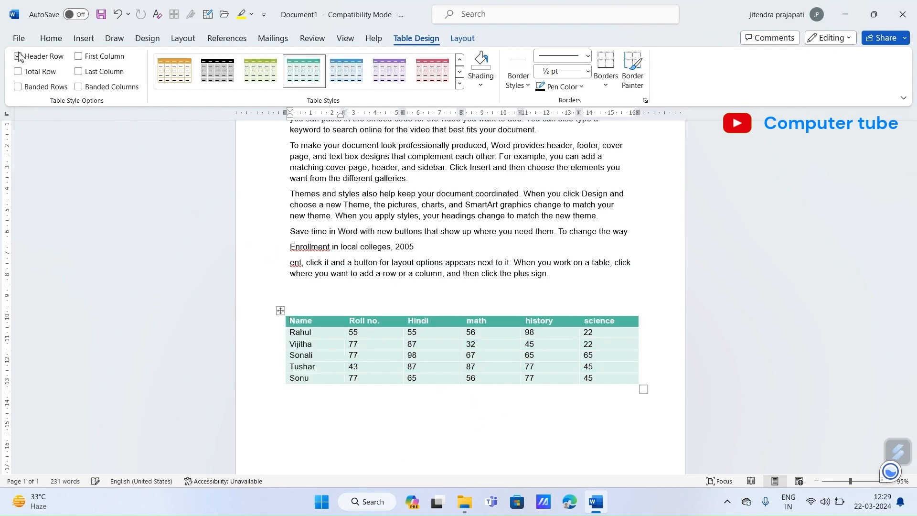
Enable Last Column, Total Row, Banded Rows, Banded Columns and First Column formatting for the marks table
{"action": "left_click", "coordinate": [79, 73]}
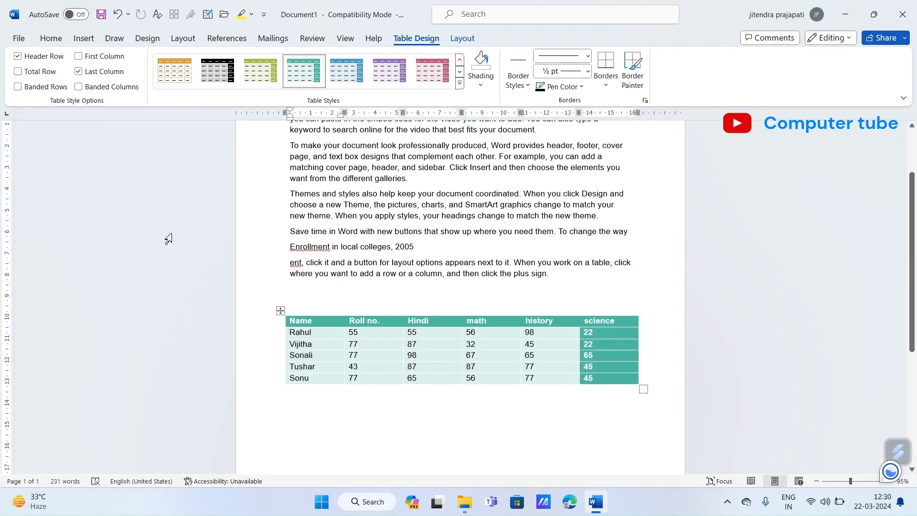
{"action": "left_click", "coordinate": [19, 72]}
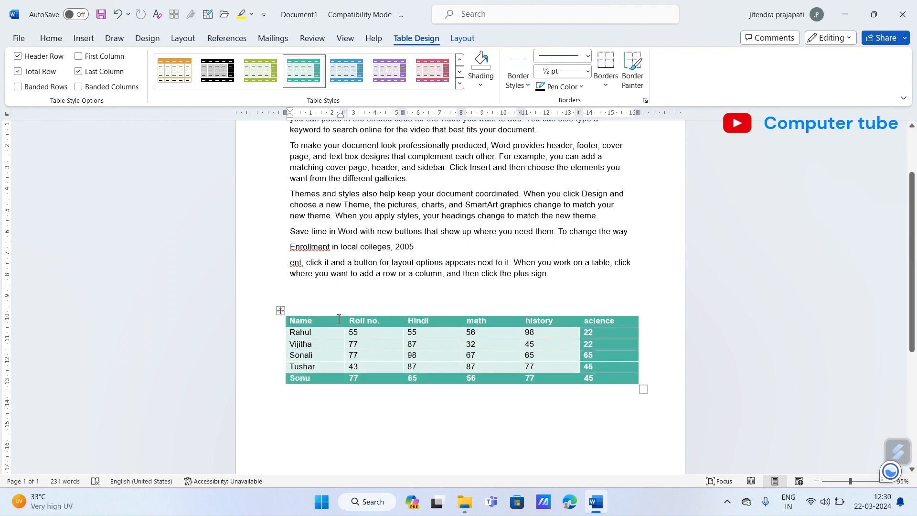
{"action": "left_click", "coordinate": [19, 87]}
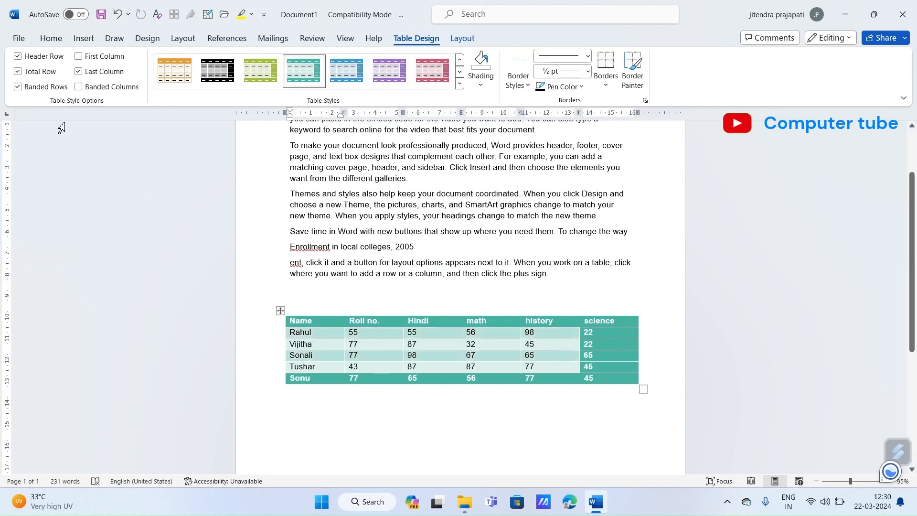
{"action": "left_click", "coordinate": [78, 87]}
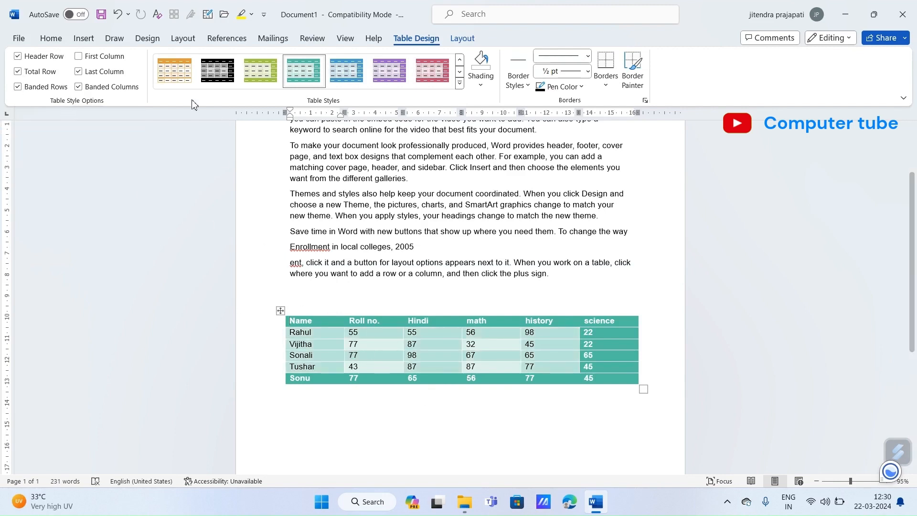
{"action": "left_click", "coordinate": [78, 57]}
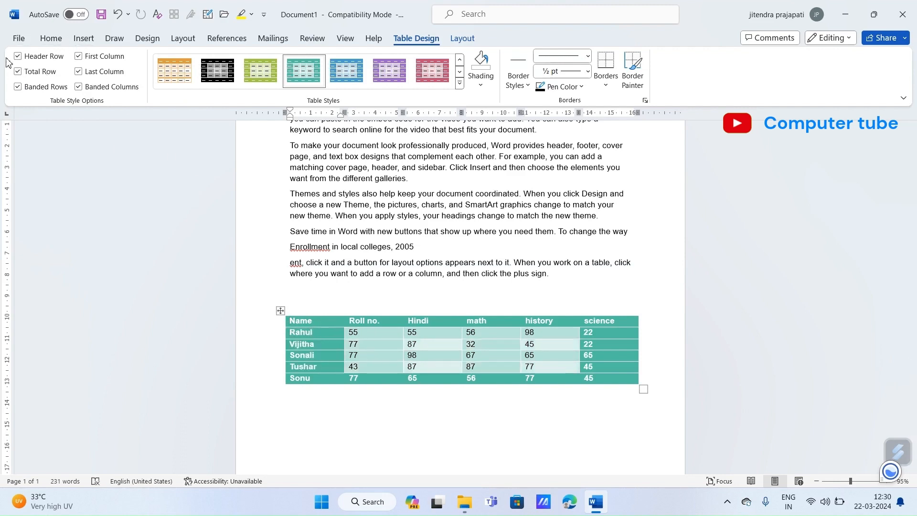
Disable First Column, Last Column, Banded Rows and Banded Columns formatting, leaving only Header Row and Total Row enabled
{"action": "left_click", "coordinate": [17, 72]}
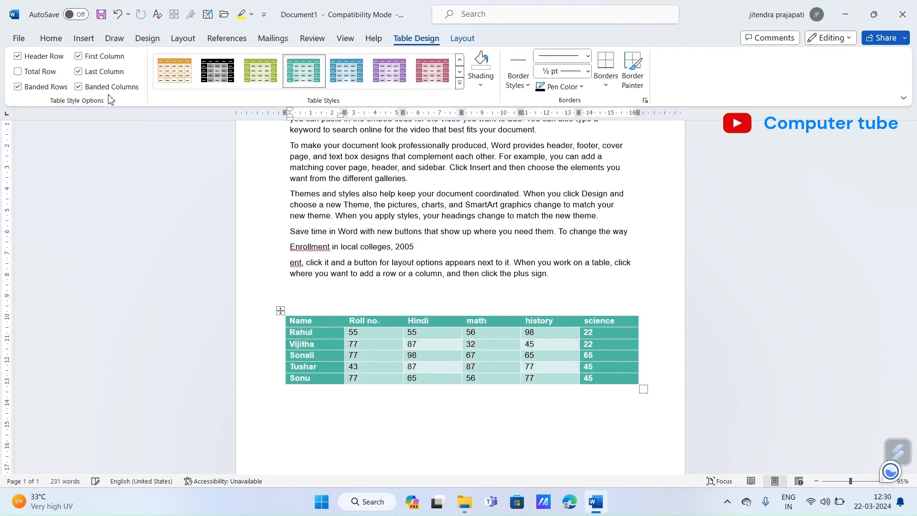
{"action": "left_click", "coordinate": [78, 72]}
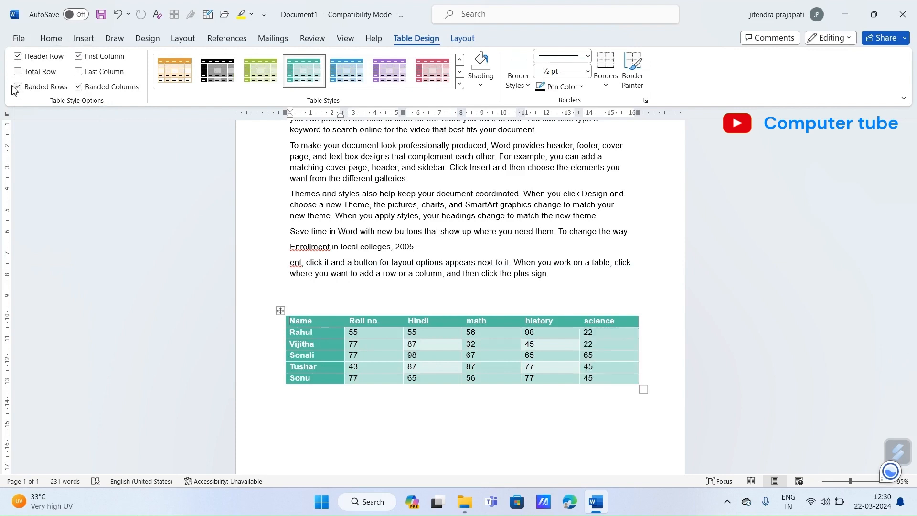
{"action": "left_click", "coordinate": [18, 87]}
{"action": "left_click", "coordinate": [79, 88]}
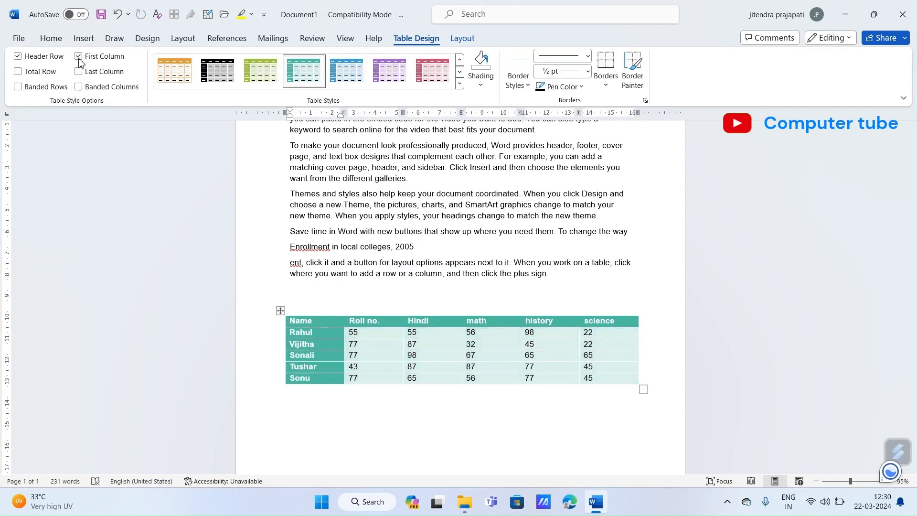
{"action": "left_click", "coordinate": [78, 58]}
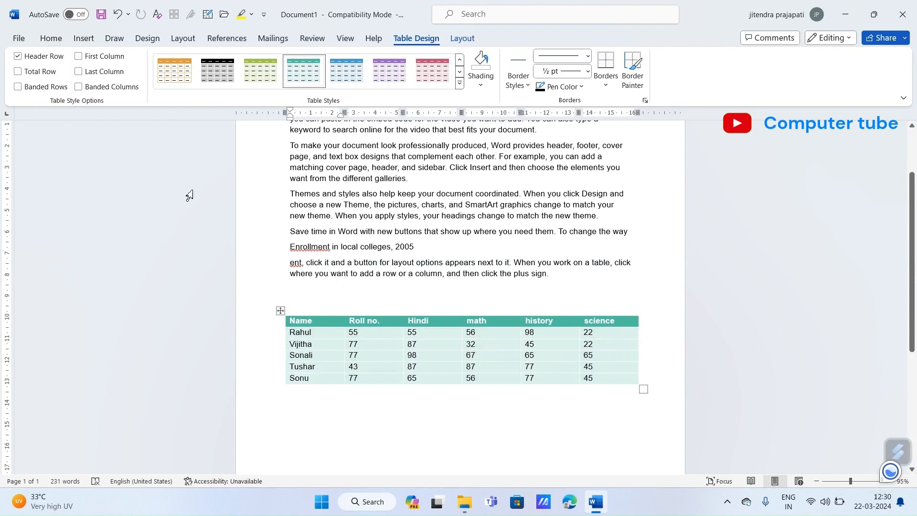
{"action": "left_click", "coordinate": [18, 71]}
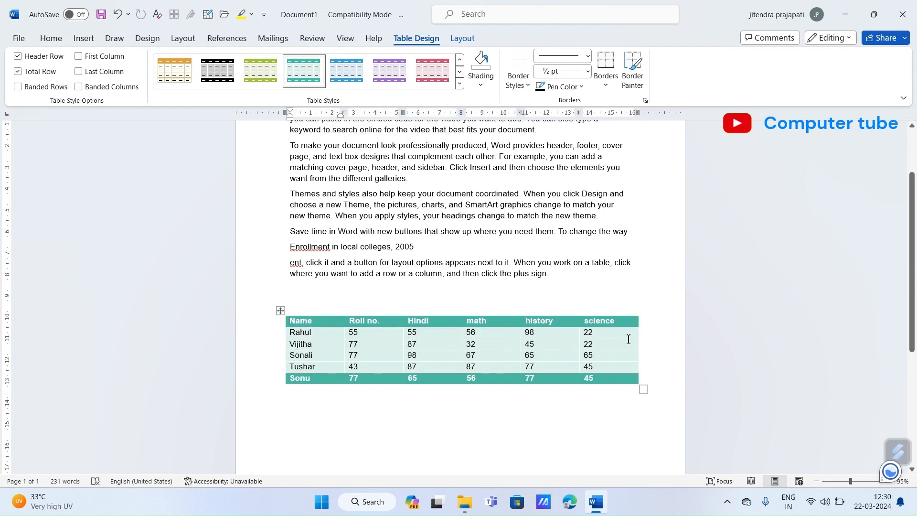
Shade the science mark cells of the first two students with the standard red color
{"action": "left_click", "coordinate": [594, 335]}
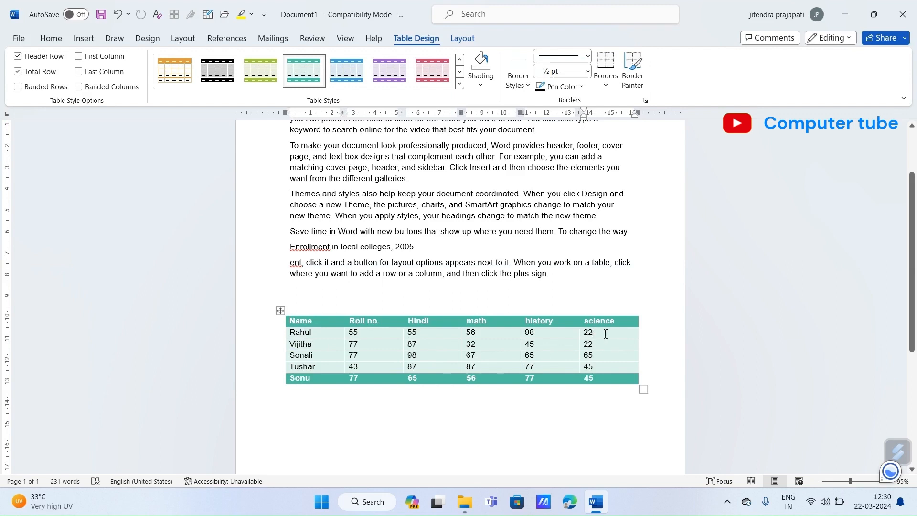
{"action": "left_click", "coordinate": [481, 83]}
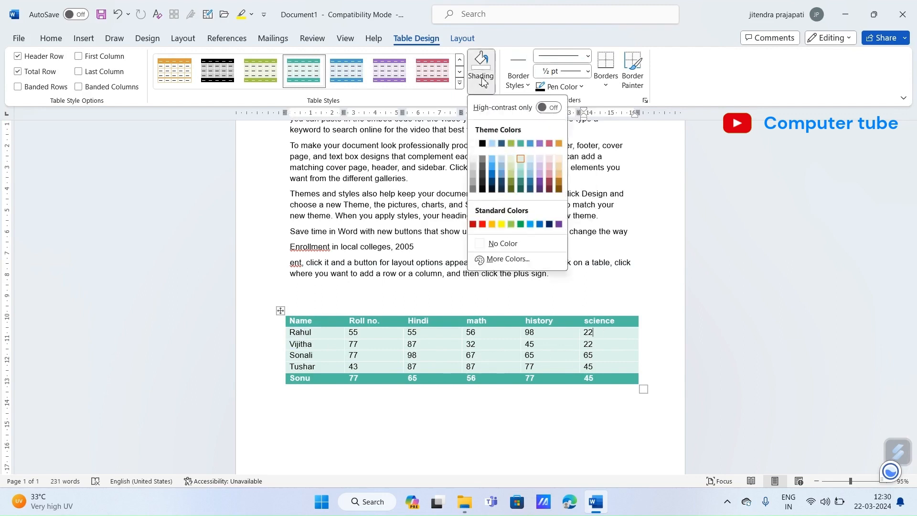
{"action": "left_click", "coordinate": [483, 225]}
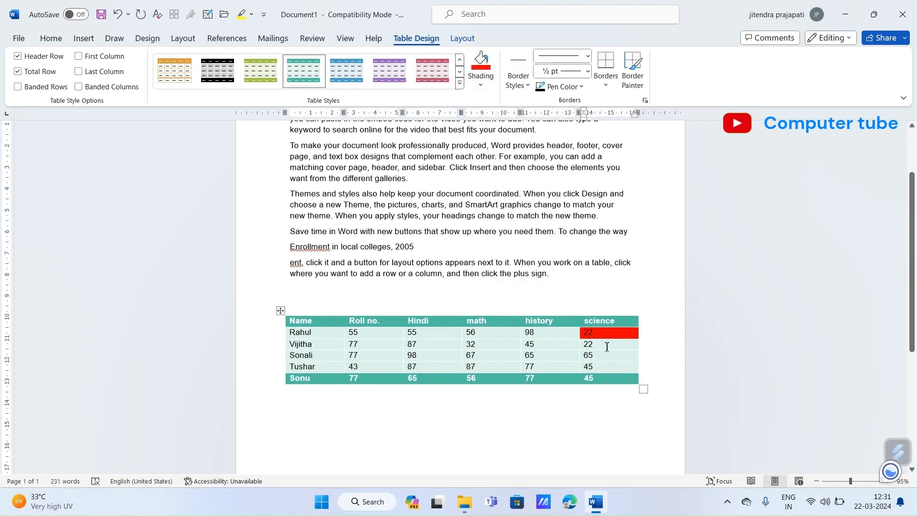
{"action": "left_click", "coordinate": [481, 84]}
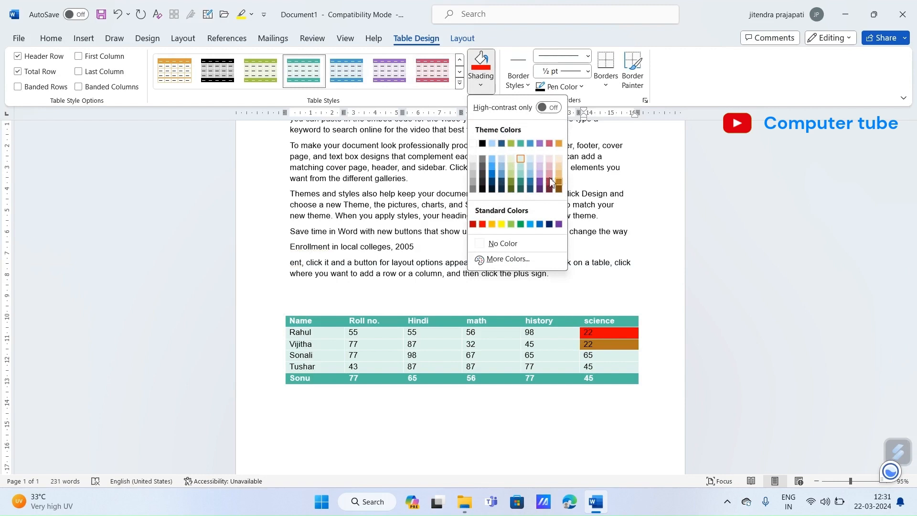
{"action": "left_click", "coordinate": [483, 226]}
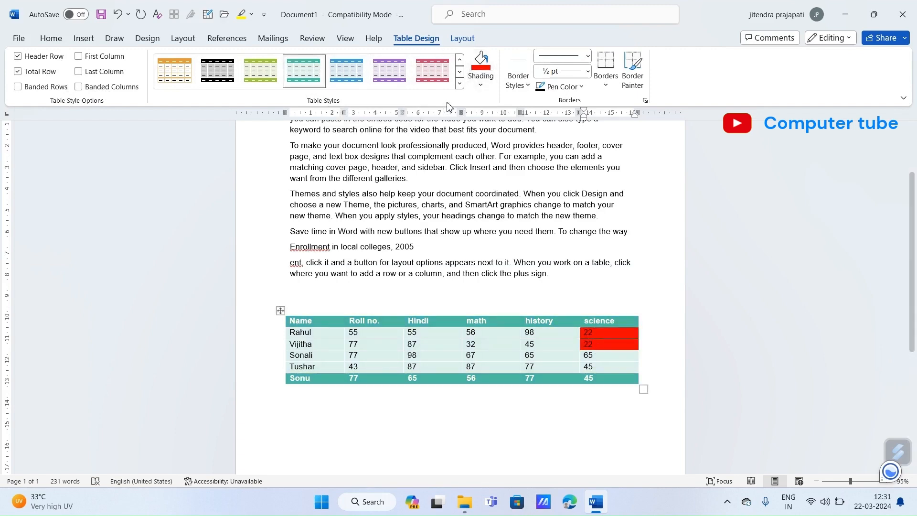
Open the marks table's current style for modification and base it on Table Grid 5
{"action": "left_click", "coordinate": [460, 83]}
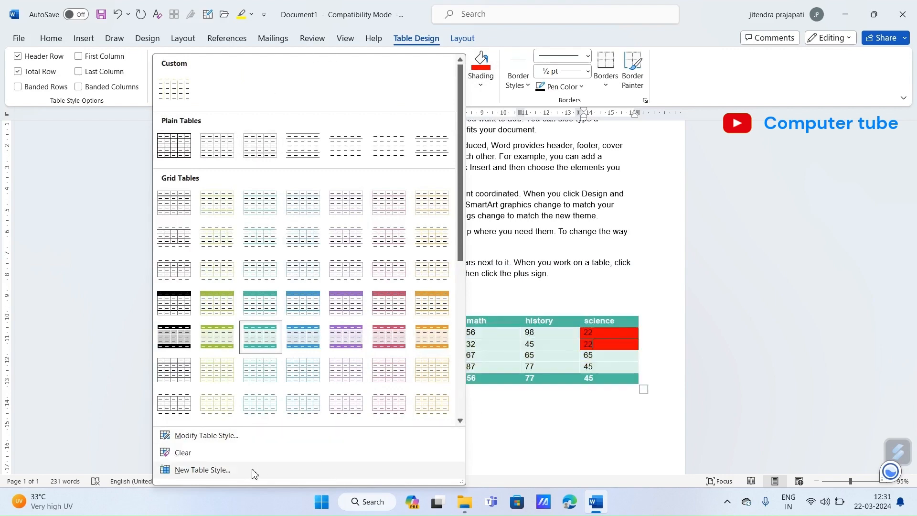
{"action": "left_click", "coordinate": [216, 437]}
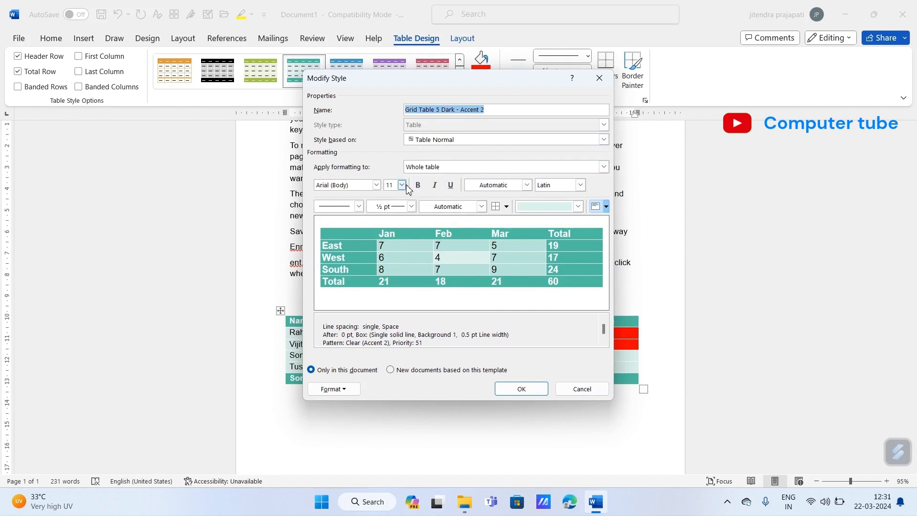
{"action": "left_click", "coordinate": [606, 140]}
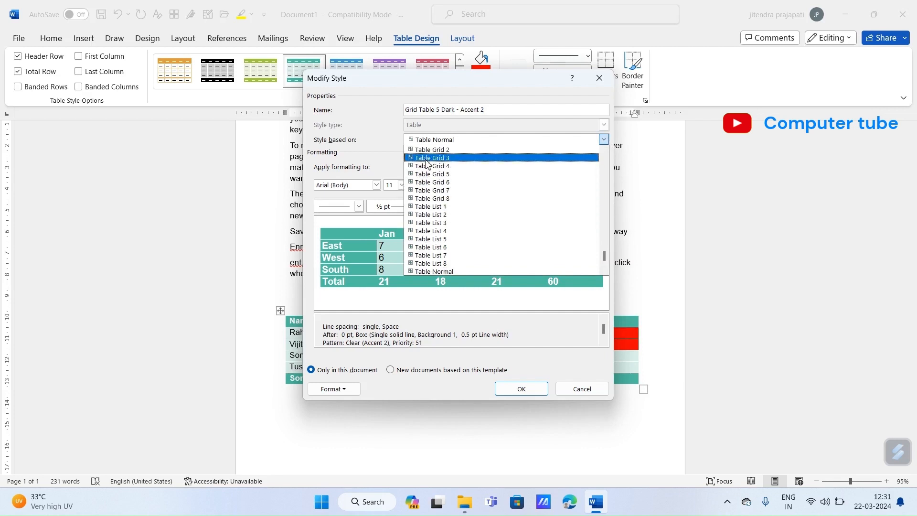
{"action": "left_click", "coordinate": [431, 174]}
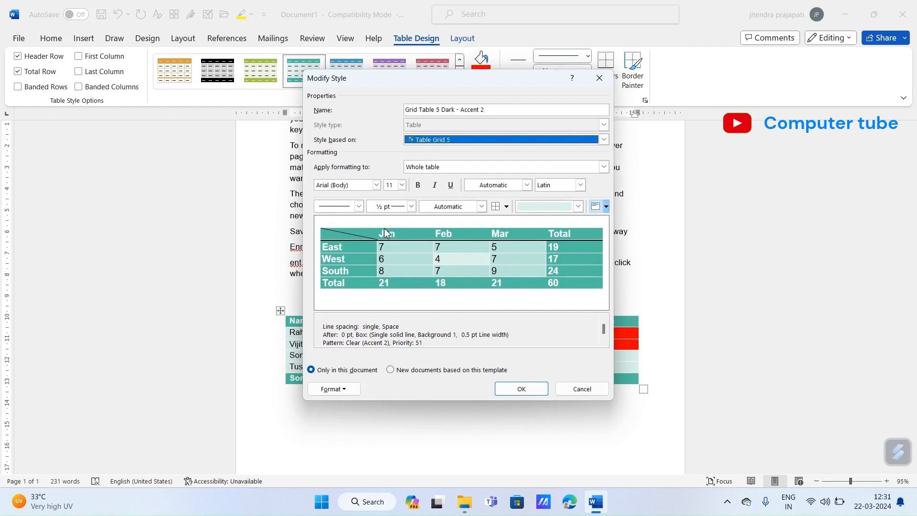
Change the table style's base to Medium Shading 2 - Accent 1 and apply the modification
{"action": "left_click", "coordinate": [466, 139]}
{"action": "left_click", "coordinate": [445, 140]}
{"action": "left_click", "coordinate": [446, 141]}
{"action": "scroll", "coordinate": [445, 140], "scroll_direction": "up", "scroll_amount": 3}
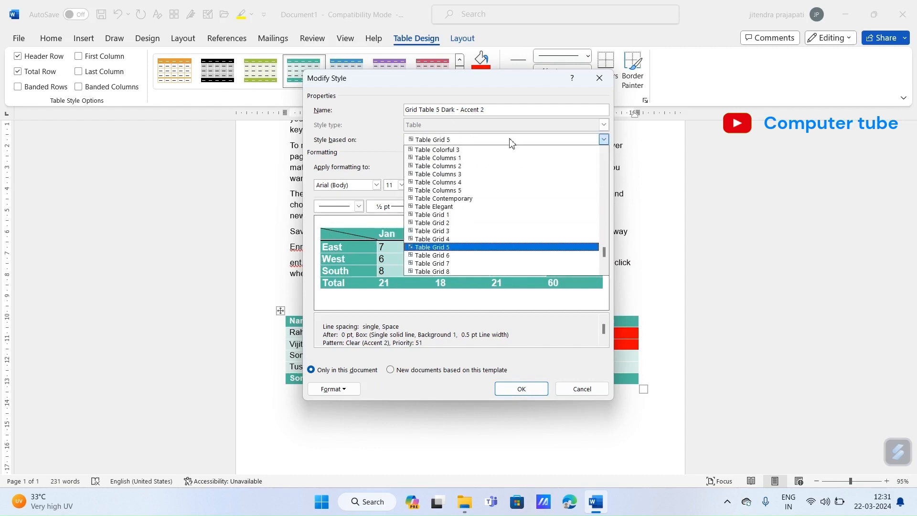
{"action": "scroll", "coordinate": [510, 165], "scroll_direction": "up", "scroll_amount": 4}
{"action": "scroll", "coordinate": [513, 168], "scroll_direction": "up", "scroll_amount": 10}
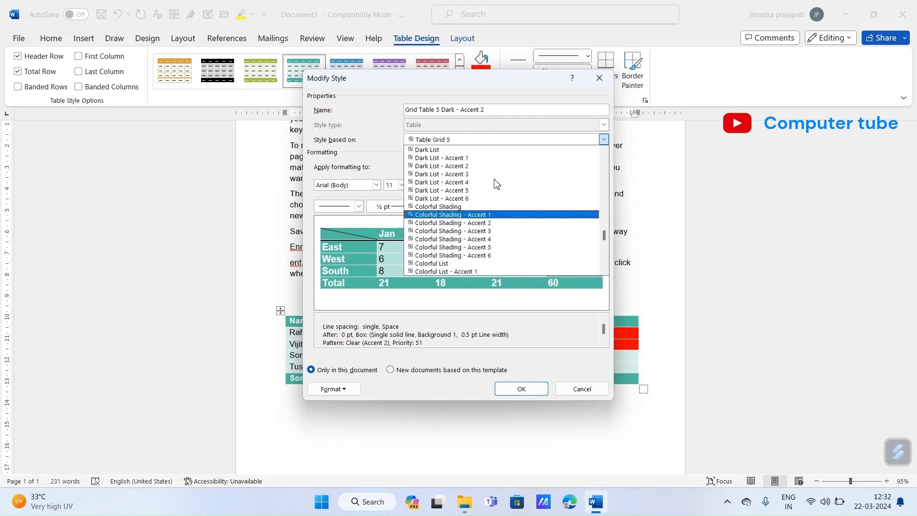
{"action": "scroll", "coordinate": [489, 190], "scroll_direction": "down", "scroll_amount": 14}
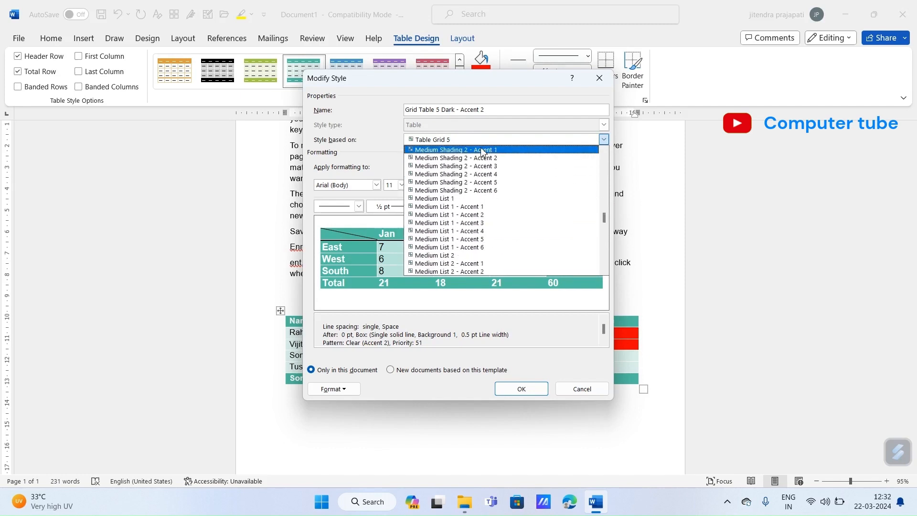
{"action": "left_click", "coordinate": [483, 149]}
{"action": "left_click", "coordinate": [520, 389]}
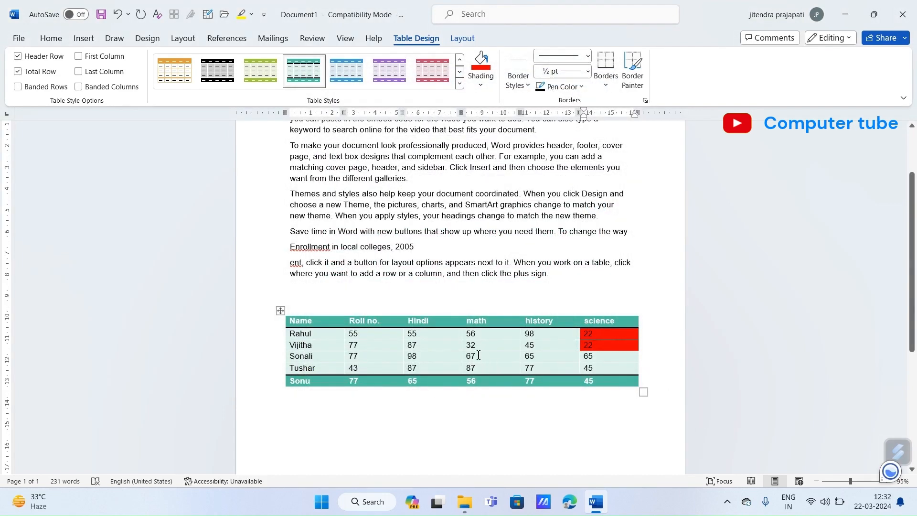
Clear the table style from the marks table
{"action": "left_click", "coordinate": [459, 83]}
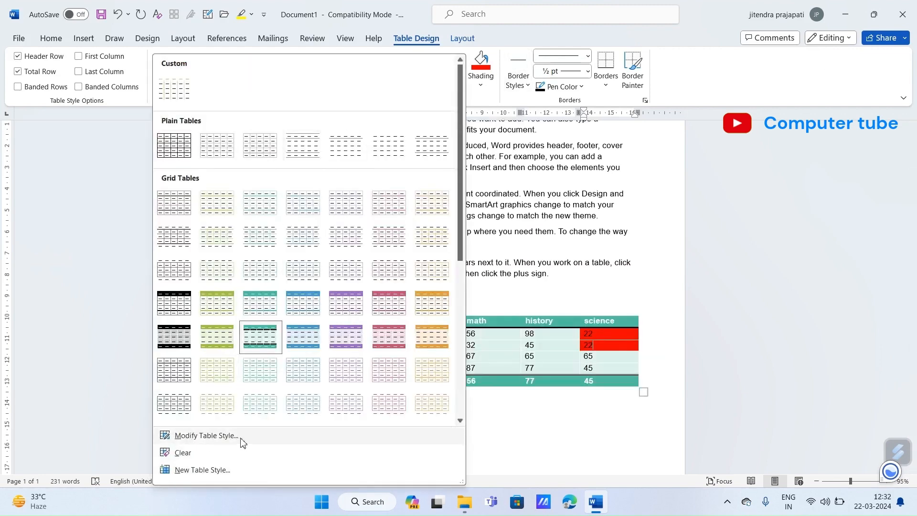
{"action": "left_click", "coordinate": [175, 452]}
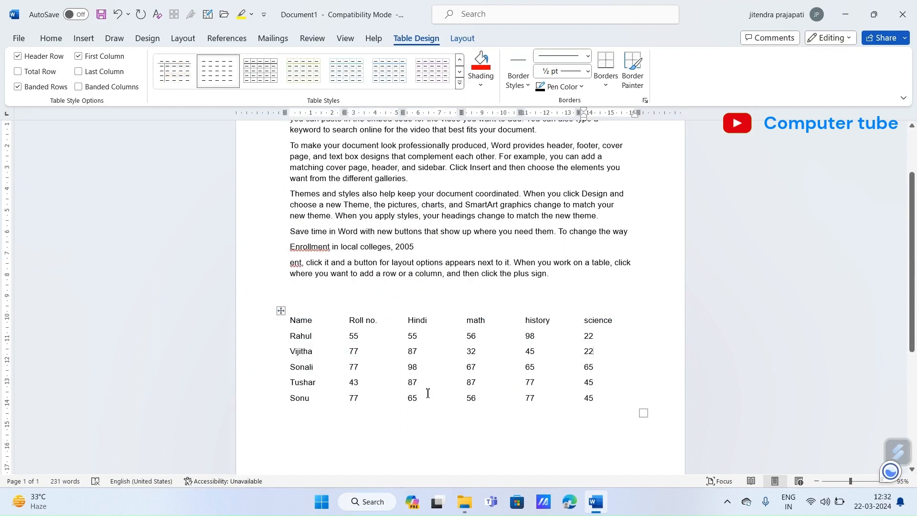
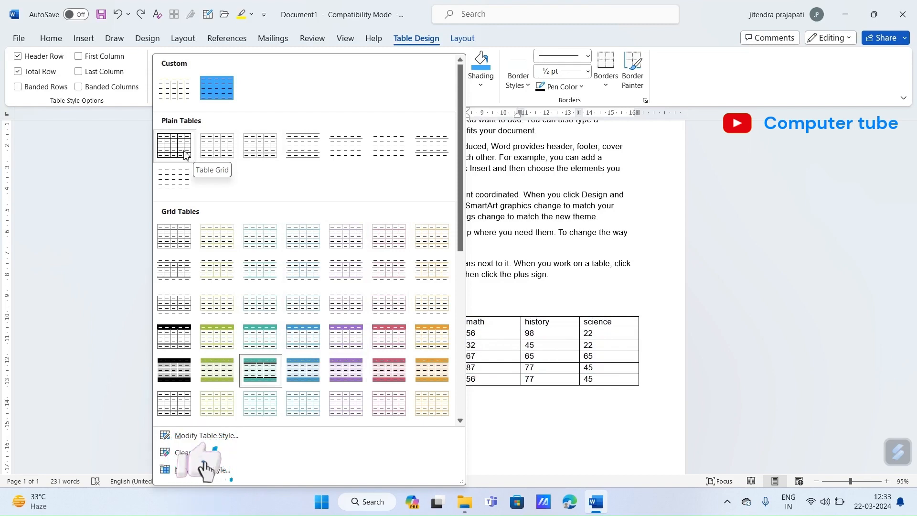
Apply the Table Grid style to the marks table, then replace it with a grid style with a teal header row
{"action": "left_click", "coordinate": [187, 156]}
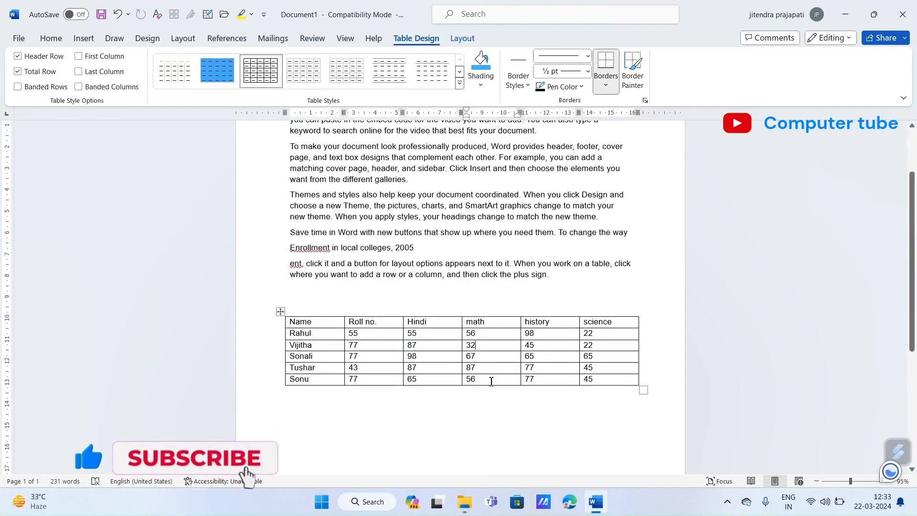
{"action": "left_click", "coordinate": [459, 84]}
{"action": "left_click", "coordinate": [254, 327]}
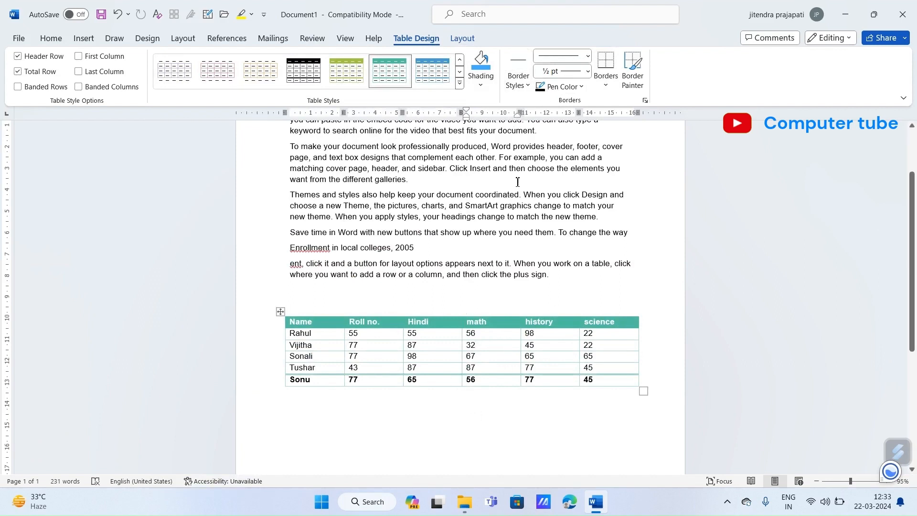
Paint the header border between Roll no. and Hindi with the purple 1/2 pt double solid line border style
{"action": "left_click", "coordinate": [525, 85]}
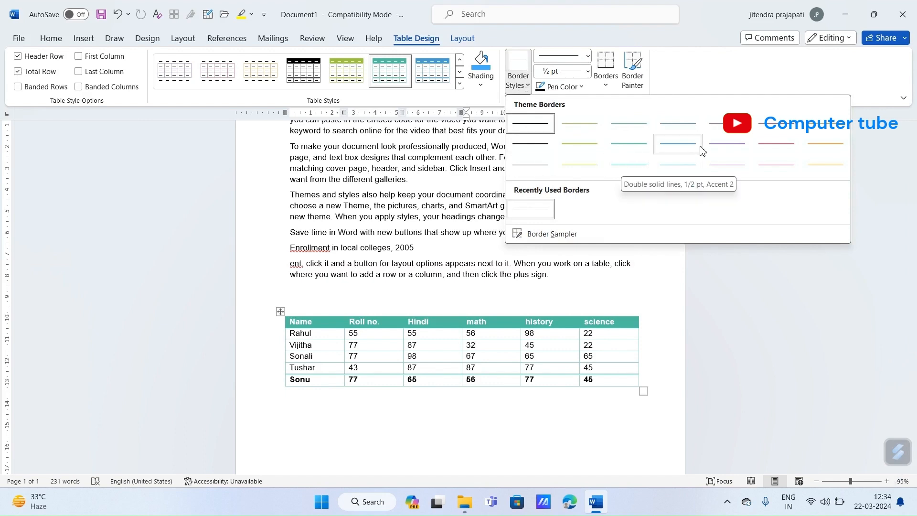
{"action": "left_click", "coordinate": [733, 169]}
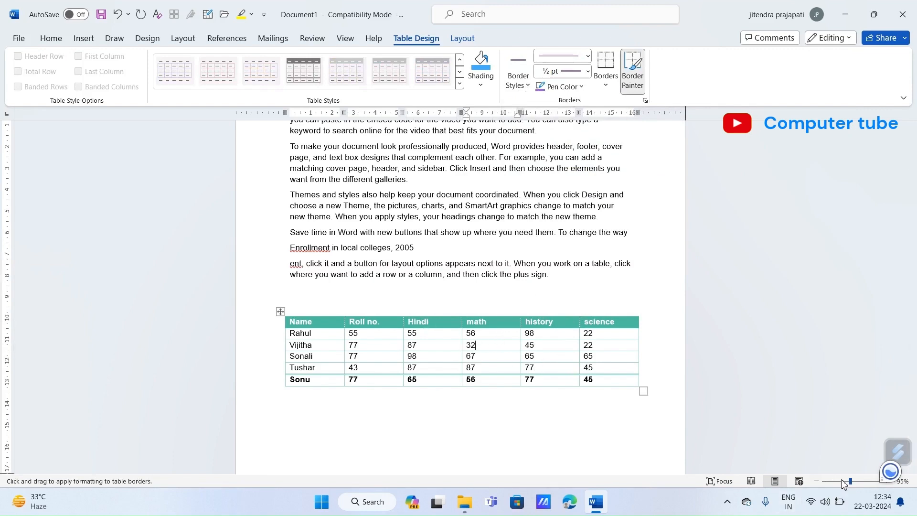
{"action": "left_click_drag", "start_coordinate": [853, 484], "coordinate": [862, 482]}
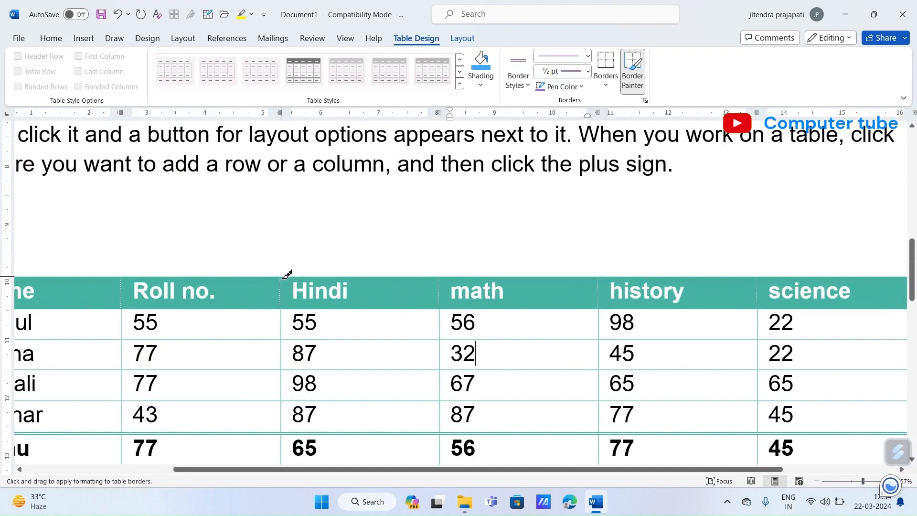
{"action": "mouse_move", "coordinate": [281, 277]}
{"action": "left_mouse_down"}
{"action": "mouse_move", "coordinate": [282, 308]}
{"action": "mouse_move", "coordinate": [282, 292]}
{"action": "left_mouse_up"}
Paint the header borders on both sides of the math cell with the black 1 1/2 pt solid border style
{"action": "left_click", "coordinate": [528, 86]}
{"action": "left_click", "coordinate": [530, 143]}
{"action": "left_click", "coordinate": [439, 281]}
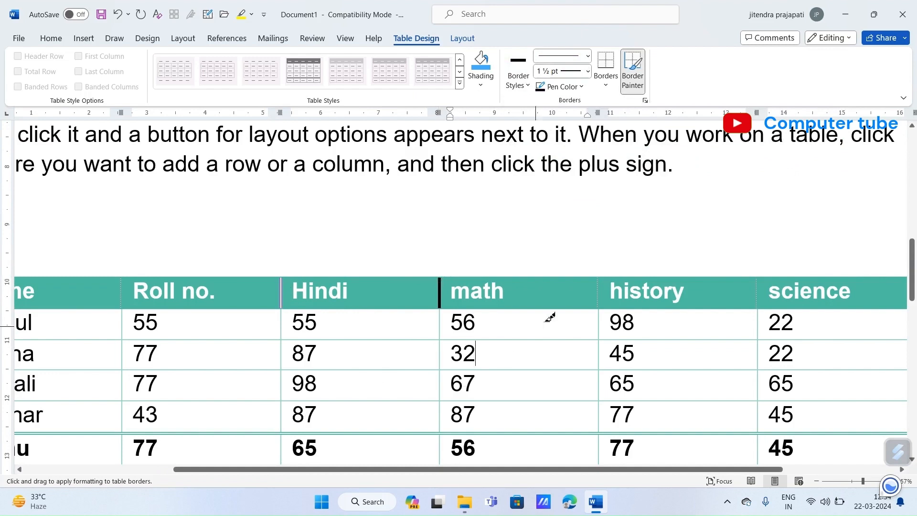
{"action": "left_click", "coordinate": [599, 287]}
Paint the header border between history and science with the recently used purple double-line style
{"action": "left_click", "coordinate": [519, 78]}
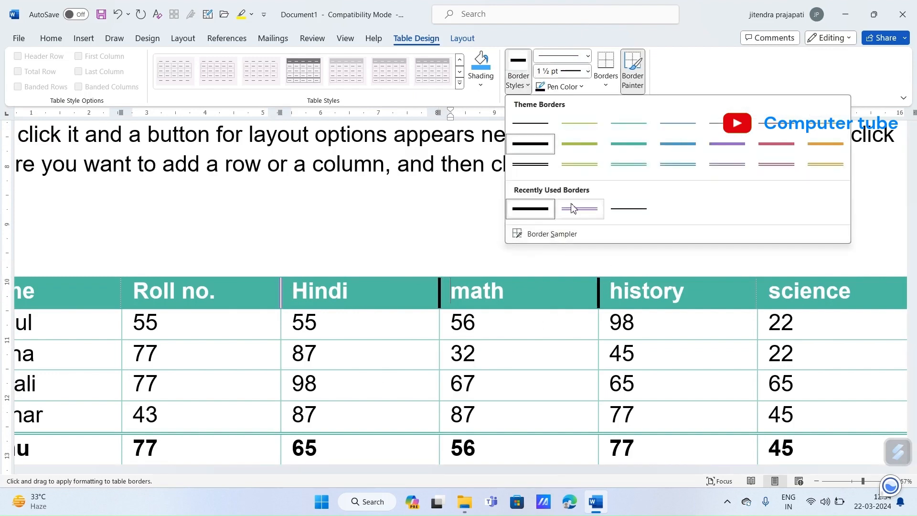
{"action": "left_click", "coordinate": [579, 209]}
{"action": "left_click", "coordinate": [759, 291]}
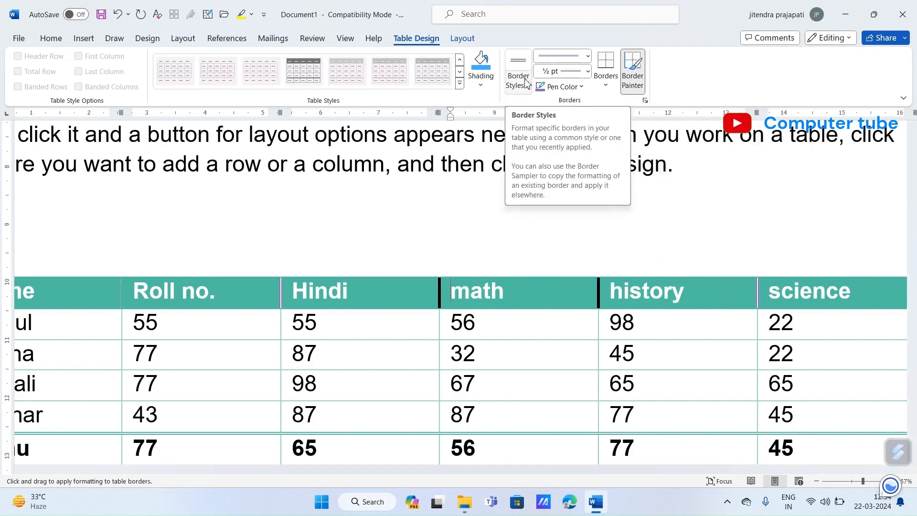
Choose the purple 3 pt thin-thick-thin line and paint the Name and Roll no. header divider and the border below the second student's roll number
{"action": "left_click", "coordinate": [581, 61]}
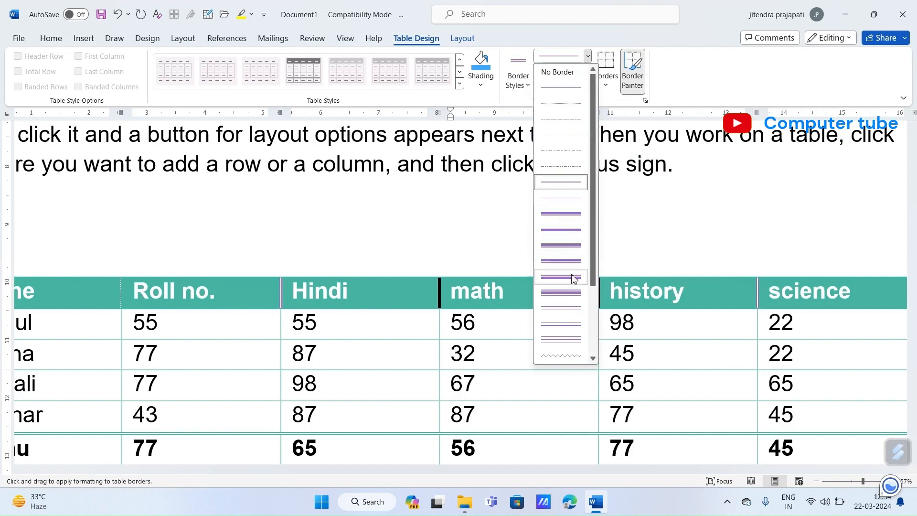
{"action": "left_click", "coordinate": [563, 246]}
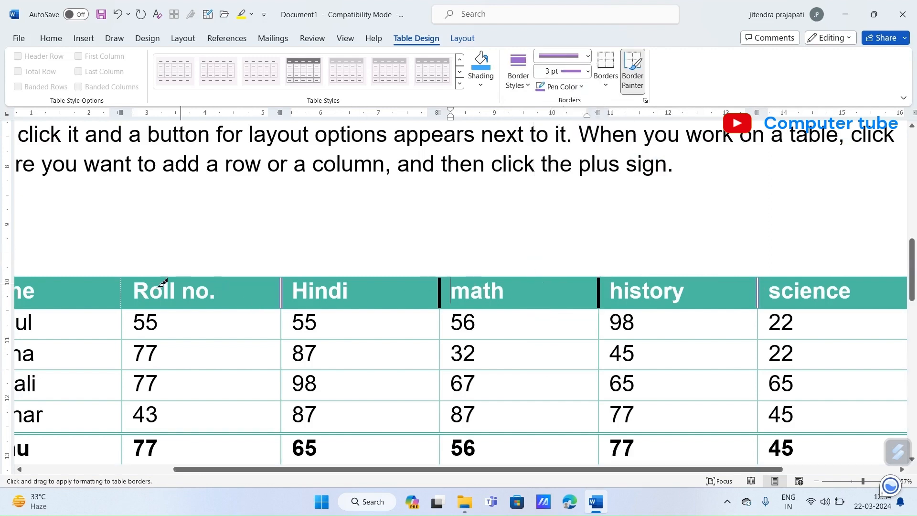
{"action": "left_click", "coordinate": [120, 292]}
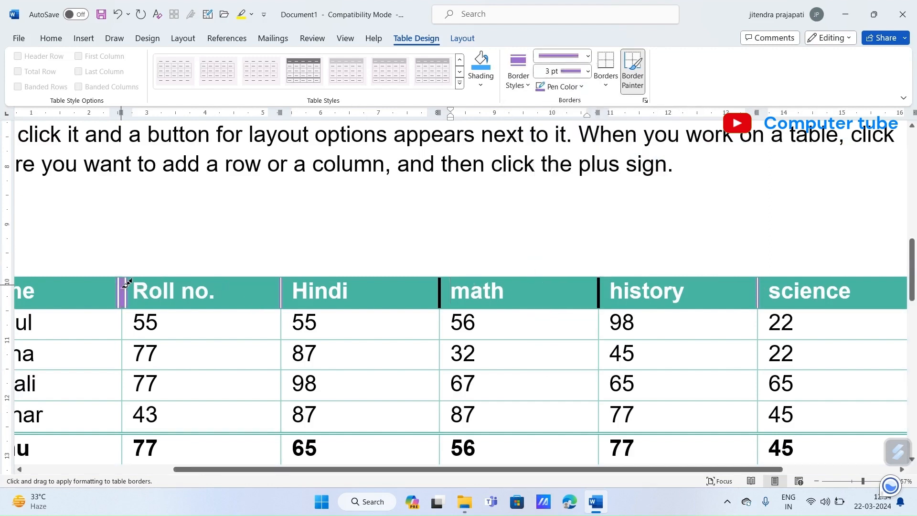
{"action": "left_click", "coordinate": [133, 368]}
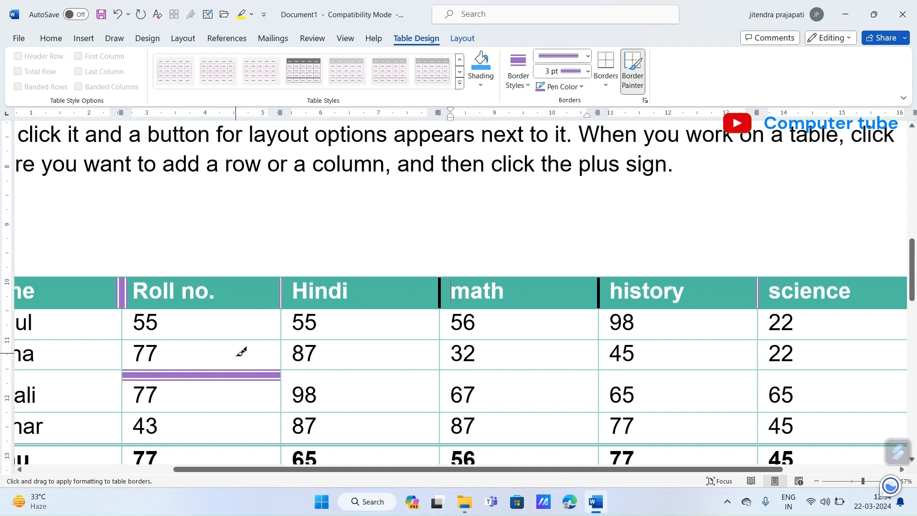
Undo the last three painted borders in the marks table
{"action": "key", "text": "ctrl+z"}
{"action": "key", "text": "ctrl+z"}
{"action": "key", "text": "ctrl+z"}
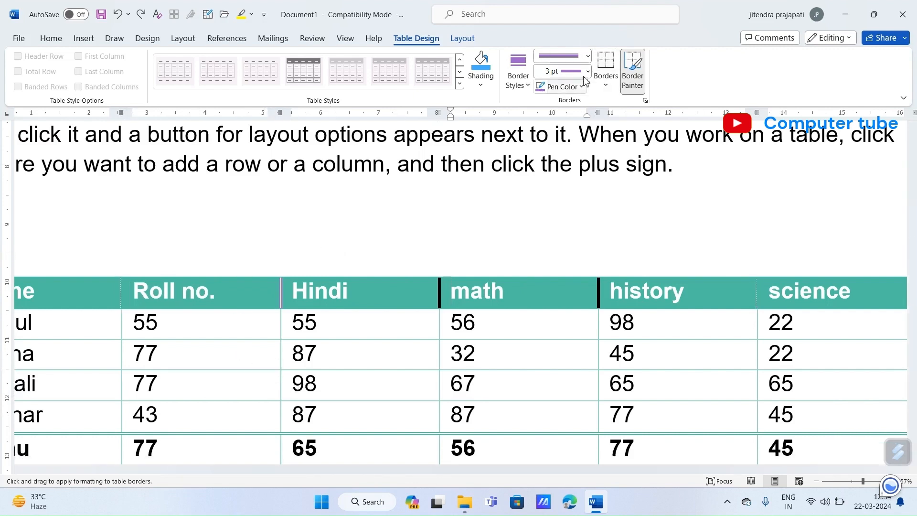
Set the border line weight to 6 pt and paint the header border between Name and Roll no
{"action": "left_click", "coordinate": [588, 71]}
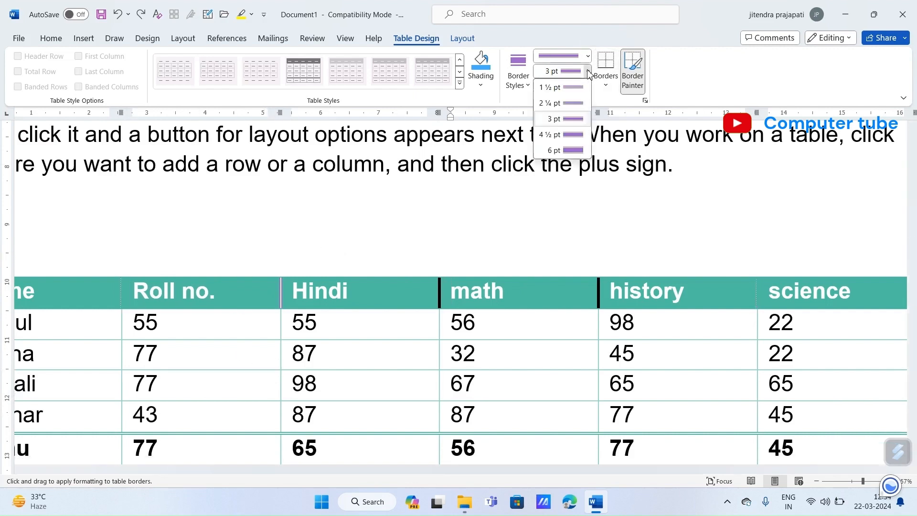
{"action": "left_click", "coordinate": [574, 150]}
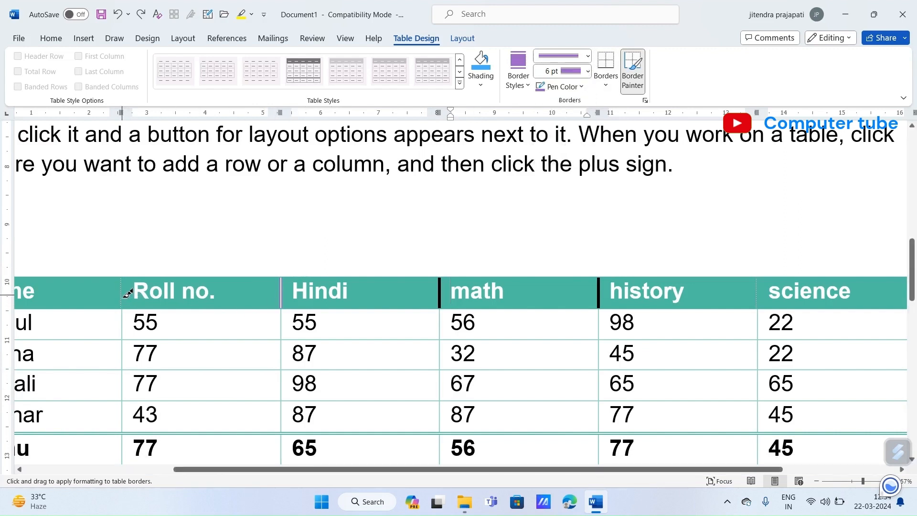
{"action": "scroll", "coordinate": [127, 293], "scroll_direction": "left", "scroll_amount": 2}
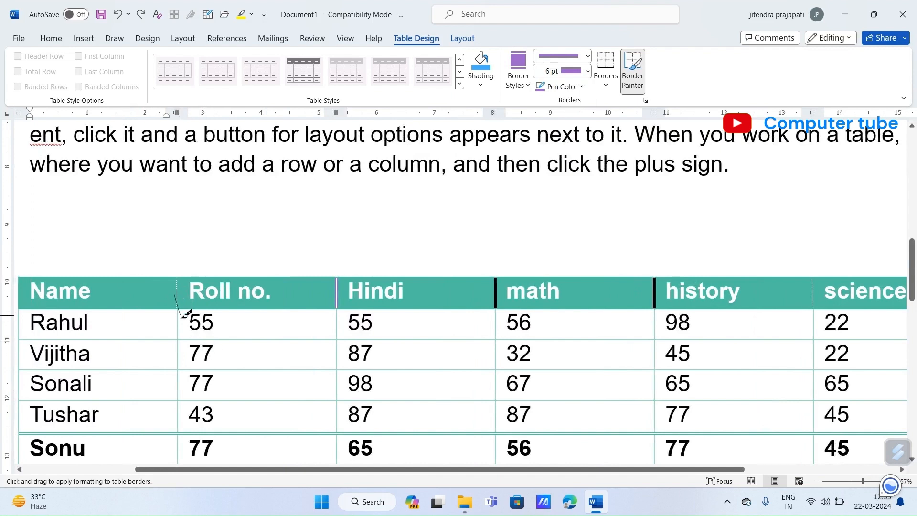
{"action": "left_click", "coordinate": [181, 301]}
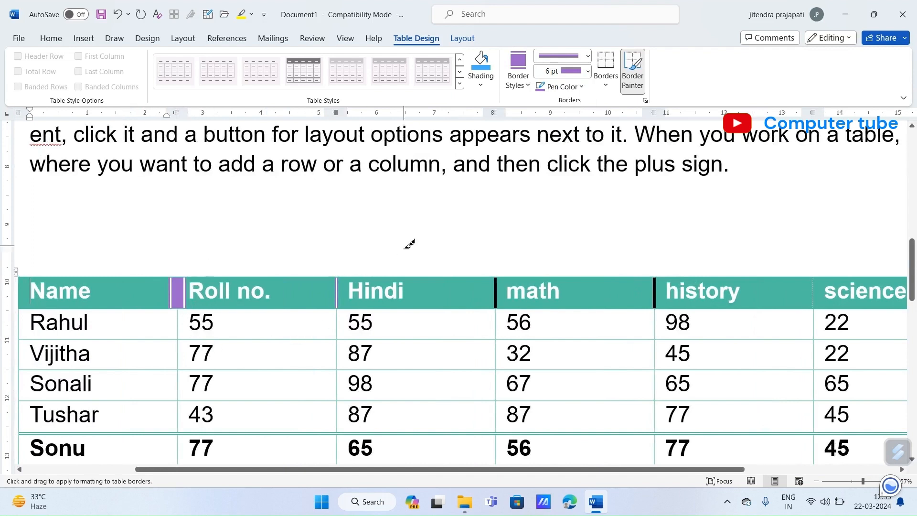
Set the pen color to standard green and paint the border beside the first student's Hindi mark
{"action": "left_click", "coordinate": [580, 87]}
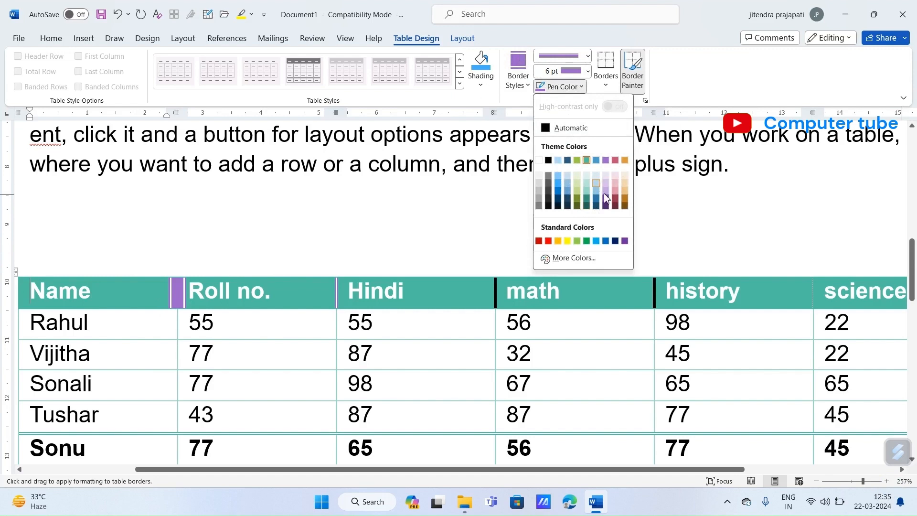
{"action": "left_click", "coordinate": [587, 241]}
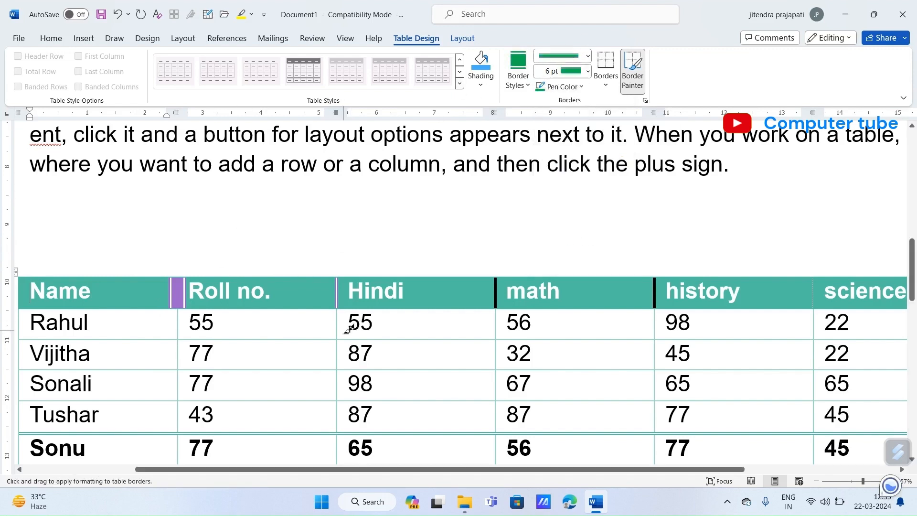
{"action": "mouse_move", "coordinate": [344, 333]}
{"action": "left_mouse_down"}
{"action": "mouse_move", "coordinate": [341, 358]}
{"action": "mouse_move", "coordinate": [363, 356]}
{"action": "left_mouse_up"}
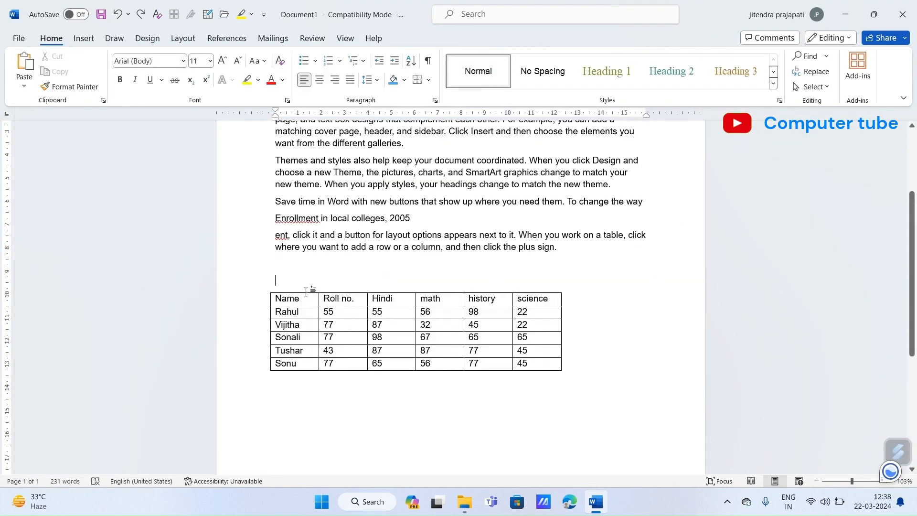
Select the whole student marks table and set the border line weight to 1 ½ pt
{"action": "left_click", "coordinate": [307, 299]}
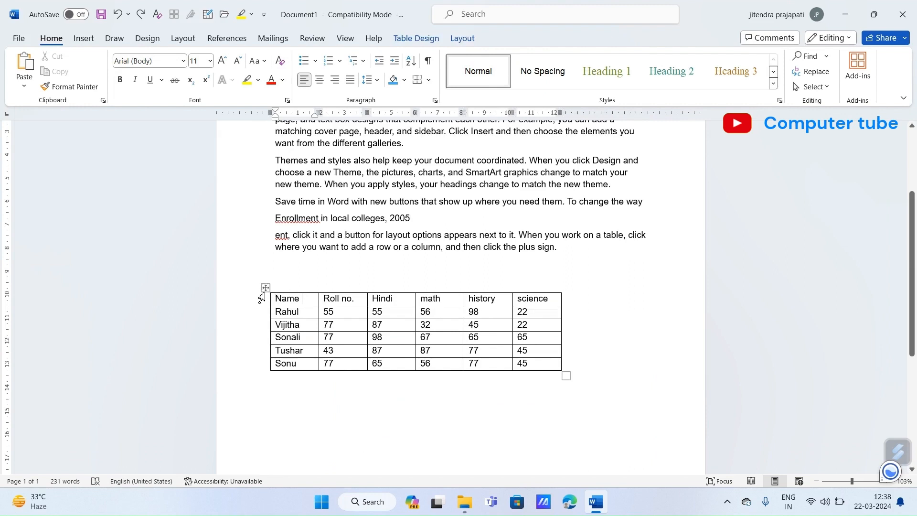
{"action": "left_click", "coordinate": [417, 38]}
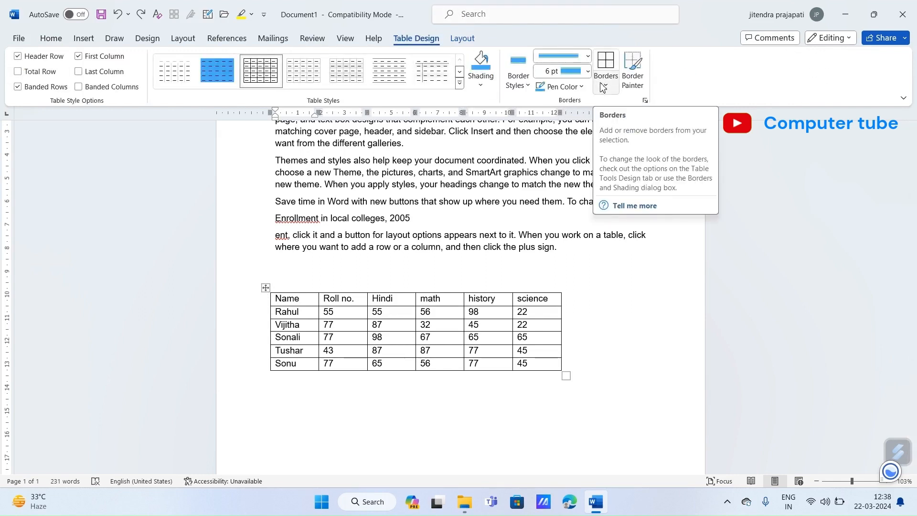
{"action": "left_click", "coordinate": [267, 288]}
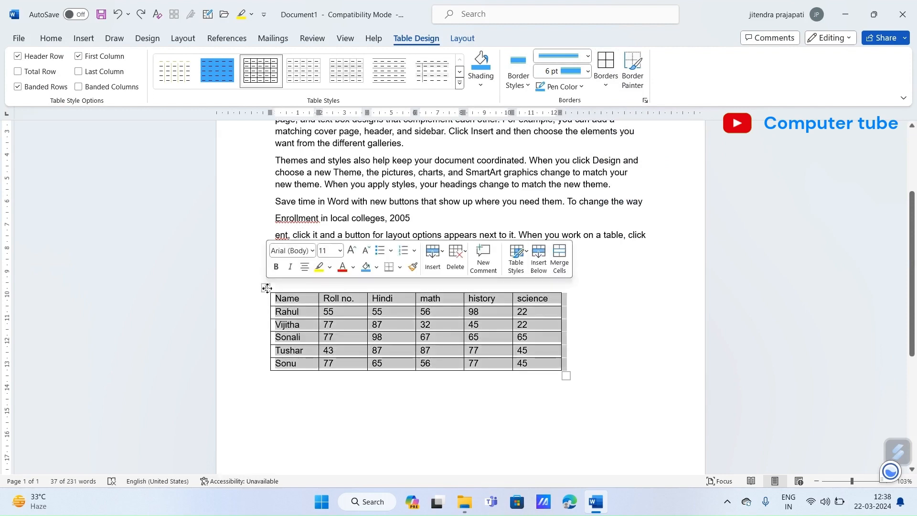
{"action": "left_click", "coordinate": [589, 72]}
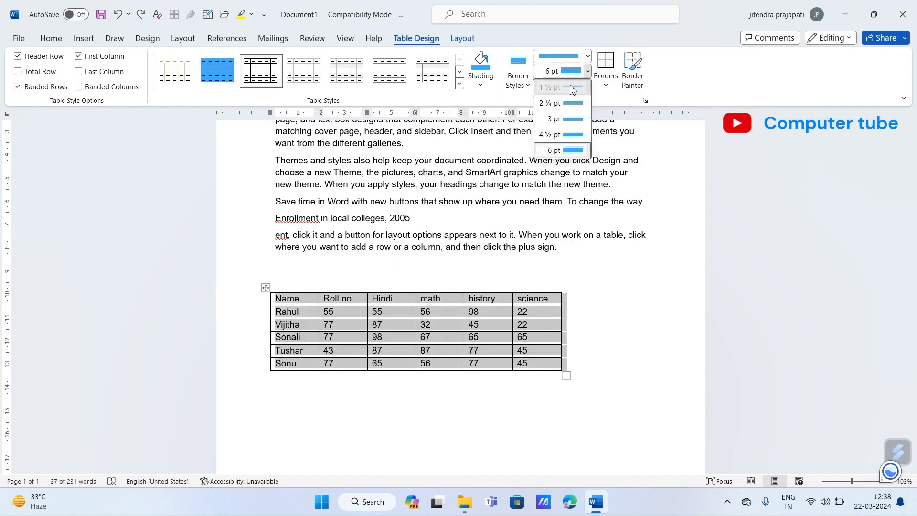
{"action": "left_click", "coordinate": [573, 88]}
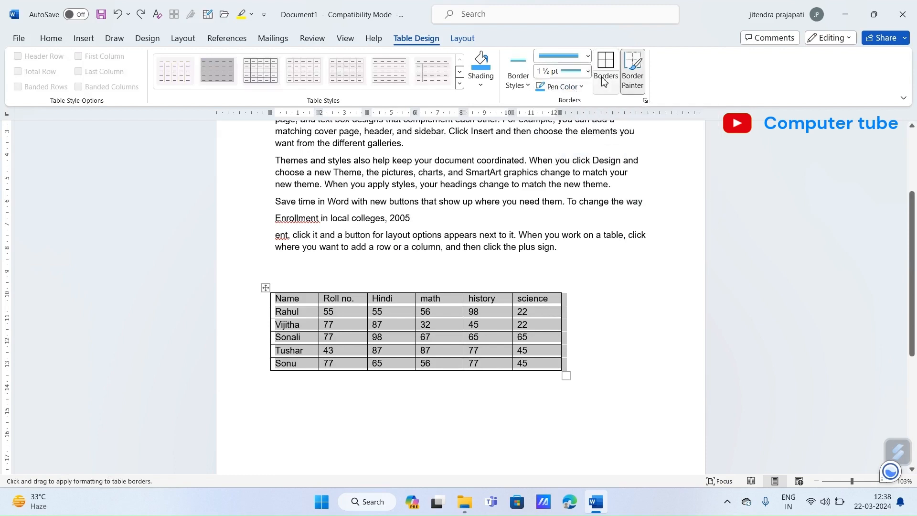
Use Draw Table to trace borders around the science column and below its second student's mark
{"action": "left_click", "coordinate": [607, 83]}
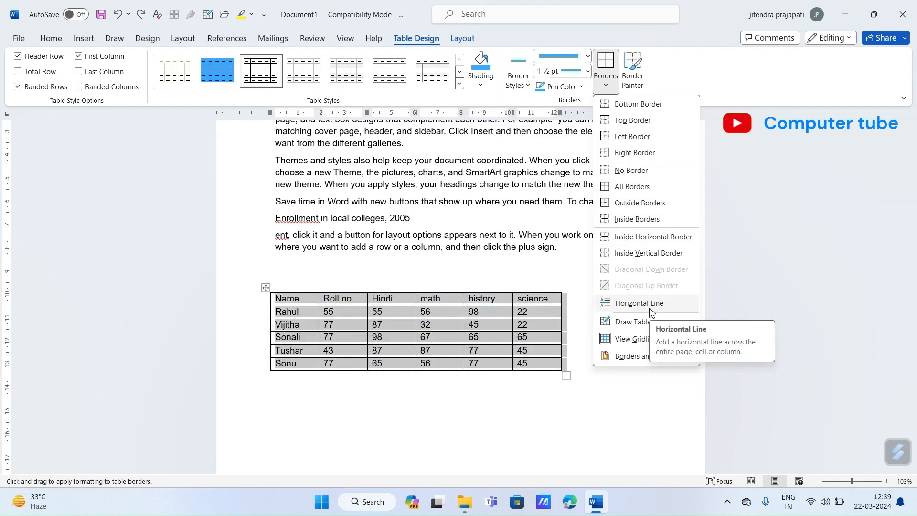
{"action": "left_click", "coordinate": [633, 321]}
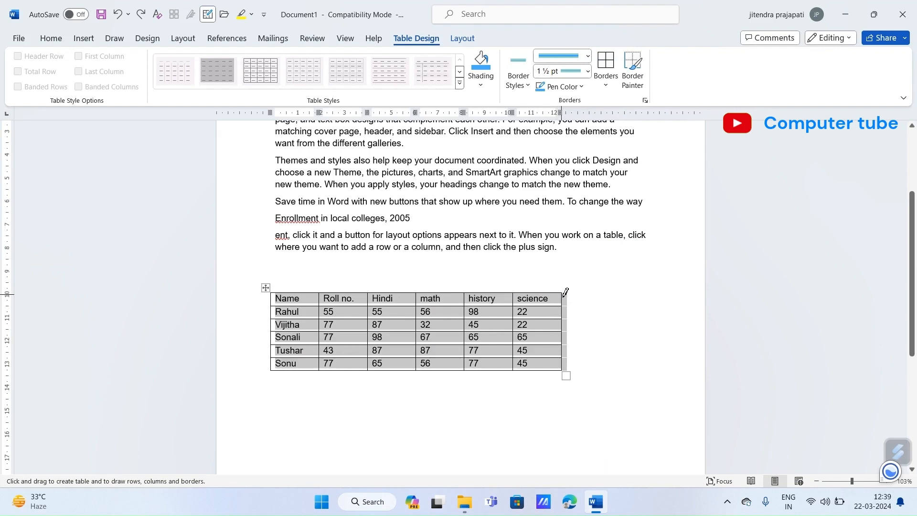
{"action": "mouse_move", "coordinate": [565, 292]}
{"action": "left_mouse_down"}
{"action": "mouse_move", "coordinate": [565, 370]}
{"action": "mouse_move", "coordinate": [514, 371]}
{"action": "left_mouse_up"}
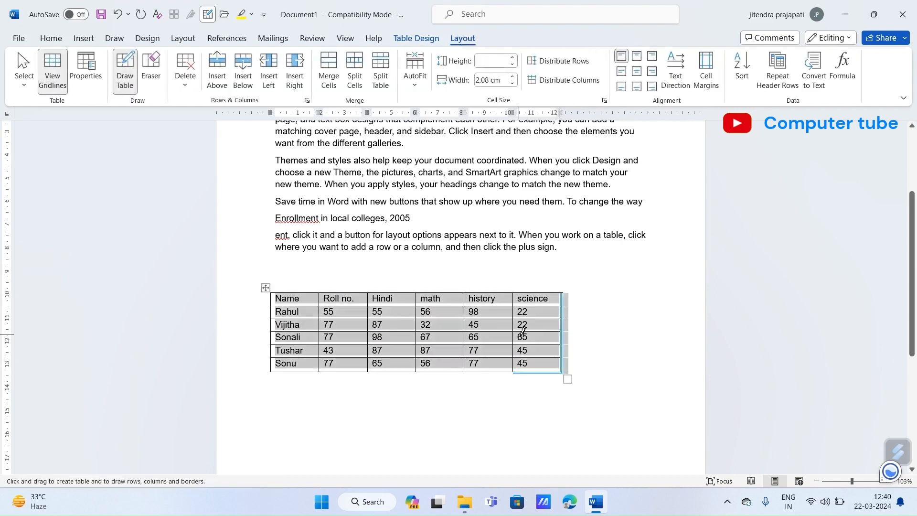
{"action": "left_click_drag", "start_coordinate": [520, 292], "coordinate": [521, 372]}
{"action": "mouse_move", "coordinate": [515, 294]}
{"action": "left_mouse_down"}
{"action": "mouse_move", "coordinate": [522, 363]}
{"action": "mouse_move", "coordinate": [525, 333]}
{"action": "mouse_move", "coordinate": [557, 333]}
{"action": "left_mouse_up"}
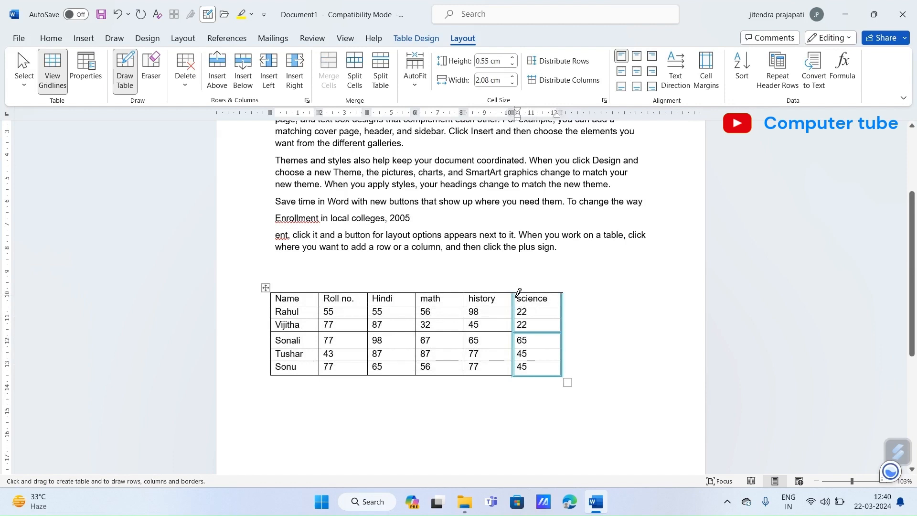
{"action": "left_click_drag", "start_coordinate": [518, 292], "coordinate": [549, 290]}
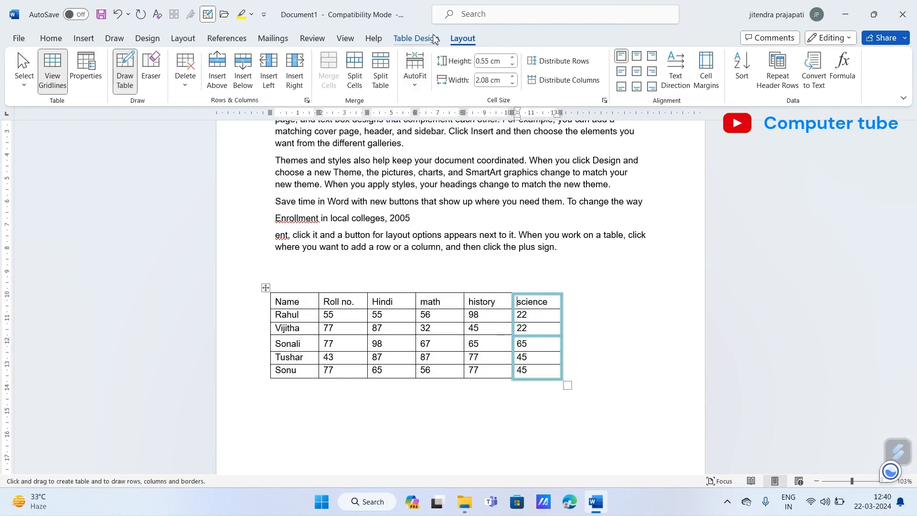
Undo the borders drawn on the science column
{"action": "left_click", "coordinate": [416, 38]}
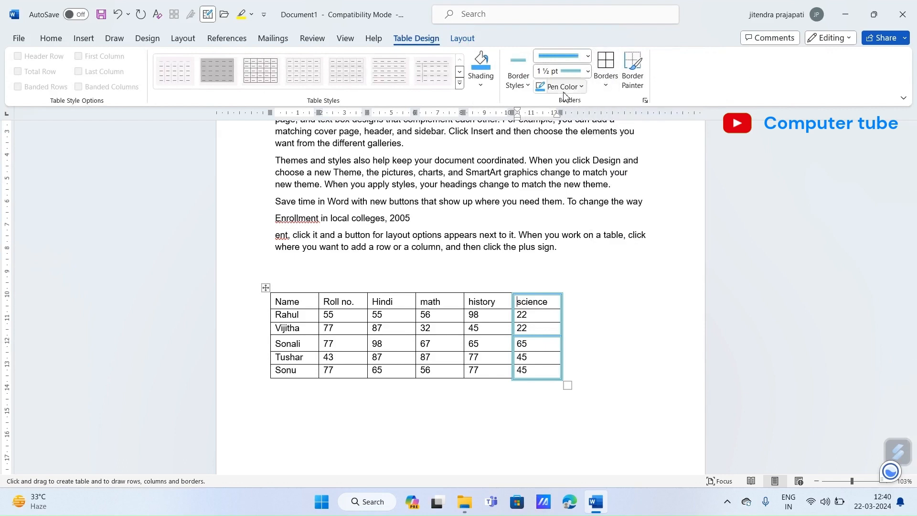
{"action": "key", "text": "ctrl+z"}
{"action": "key", "text": "ctrl+z"}
{"action": "key", "text": "ctrl+z"}
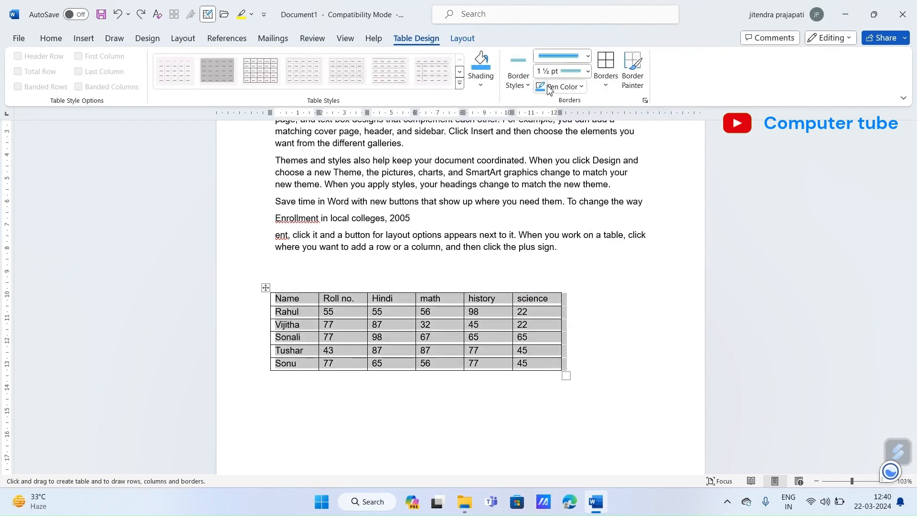
Apply the blue 1 ½ pt line as all borders of the selected marks table
{"action": "left_click", "coordinate": [605, 67]}
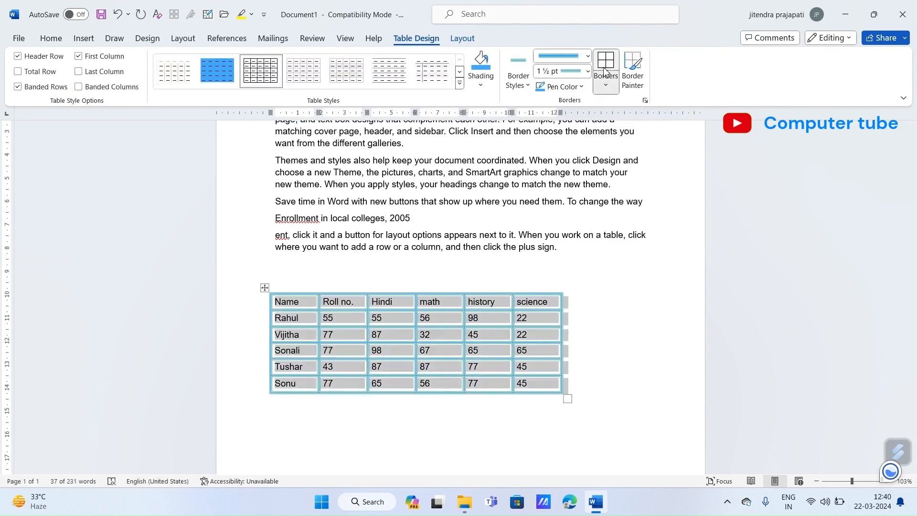
{"action": "left_click", "coordinate": [606, 85]}
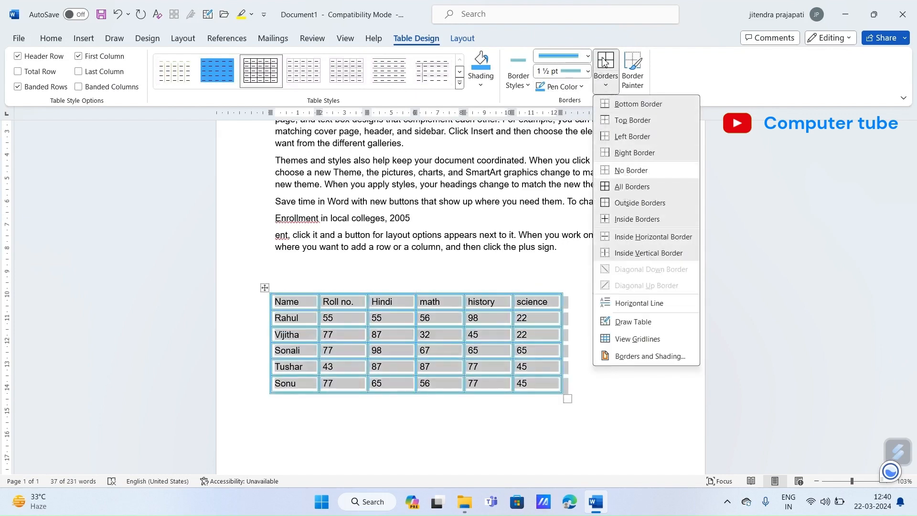
{"action": "left_click", "coordinate": [603, 88]}
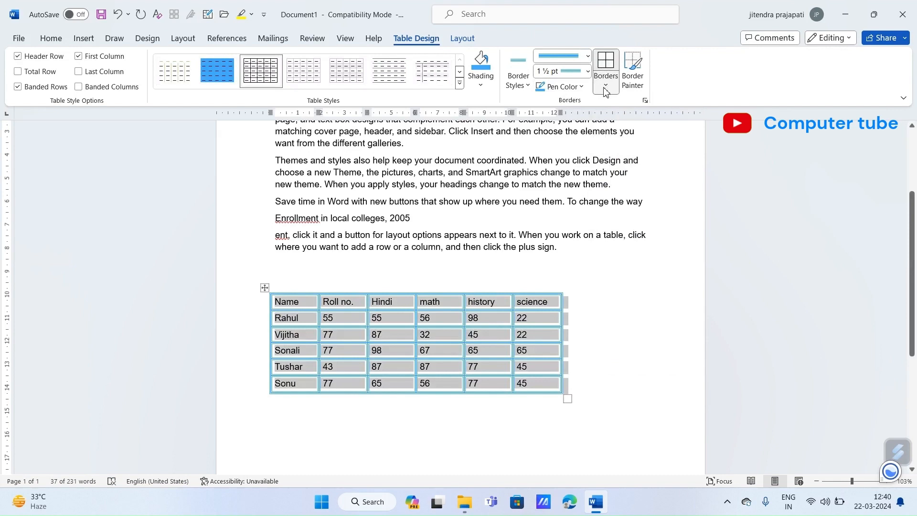
Turn the table gridlines view on and off again, and deselect the marks table
{"action": "left_click", "coordinate": [605, 89]}
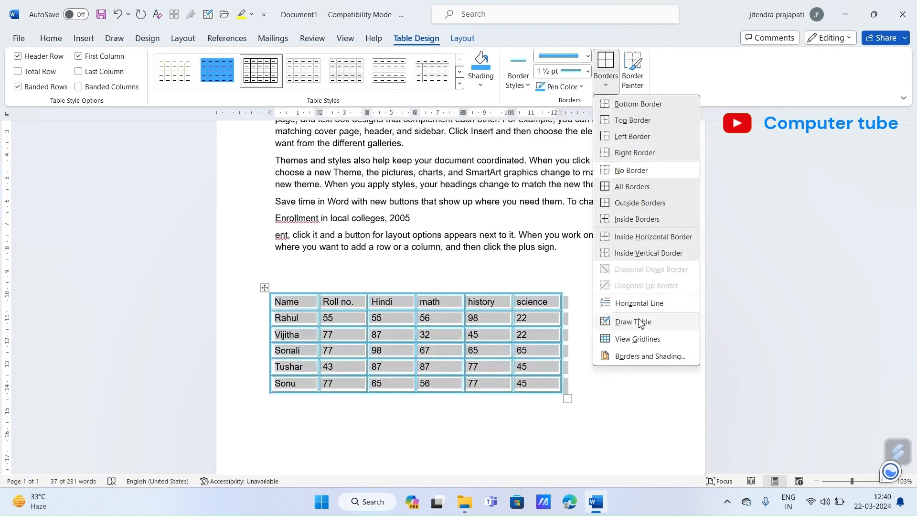
{"action": "left_click", "coordinate": [605, 340]}
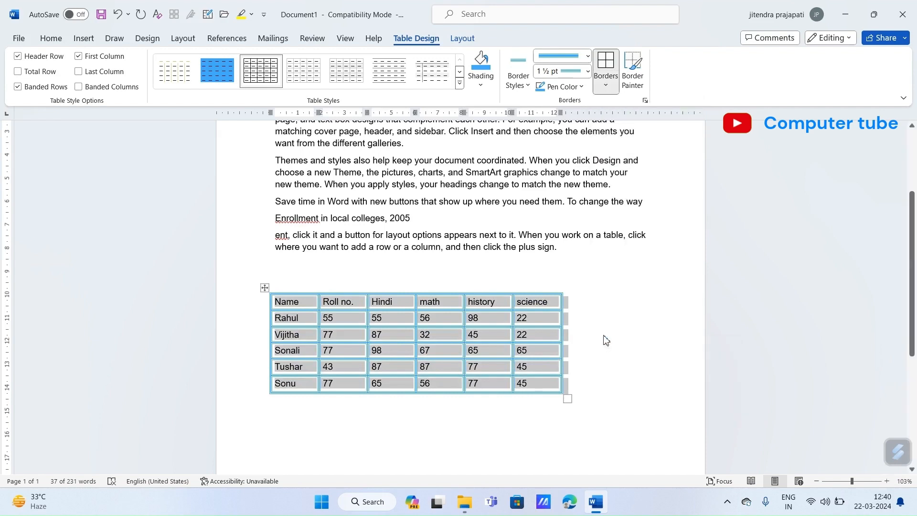
{"action": "left_click", "coordinate": [608, 85]}
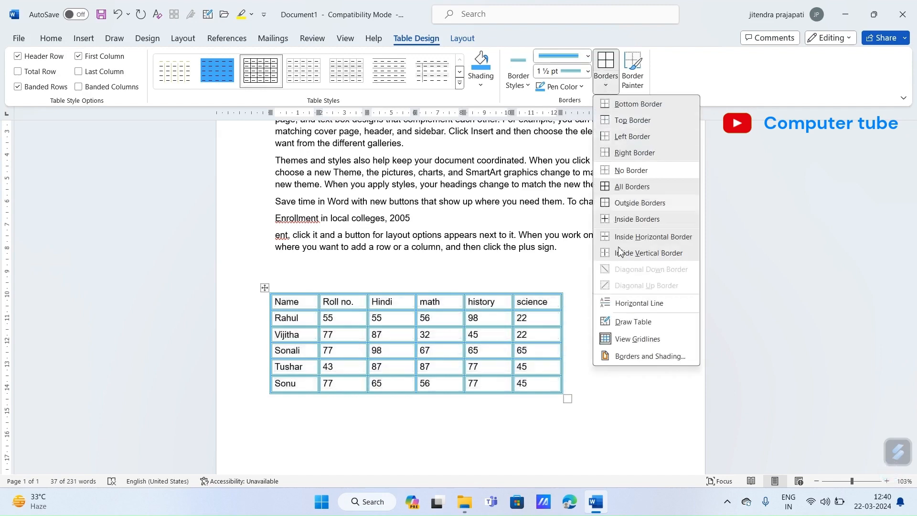
{"action": "left_click", "coordinate": [604, 340]}
{"action": "left_click", "coordinate": [579, 307]}
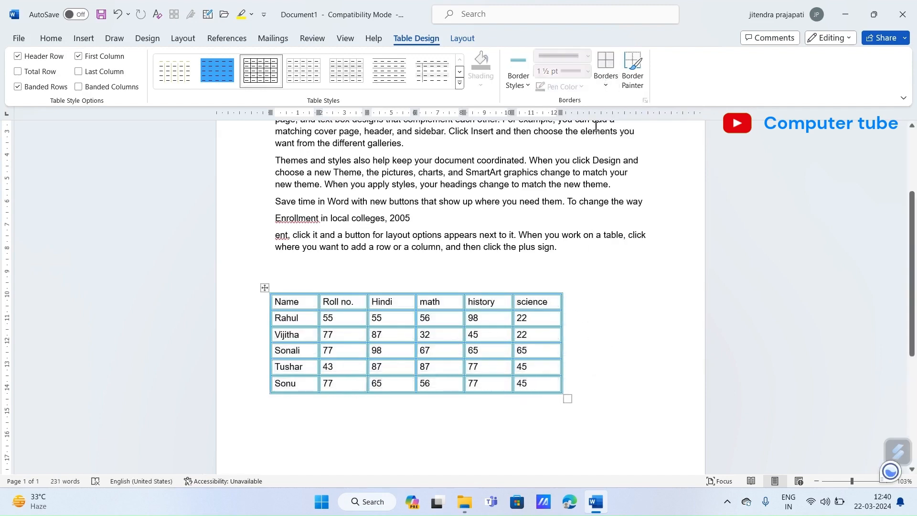
In Borders and Shading for the whole marks table, choose the 3 pt slanted-stripe line style with the All setting
{"action": "left_click", "coordinate": [605, 85]}
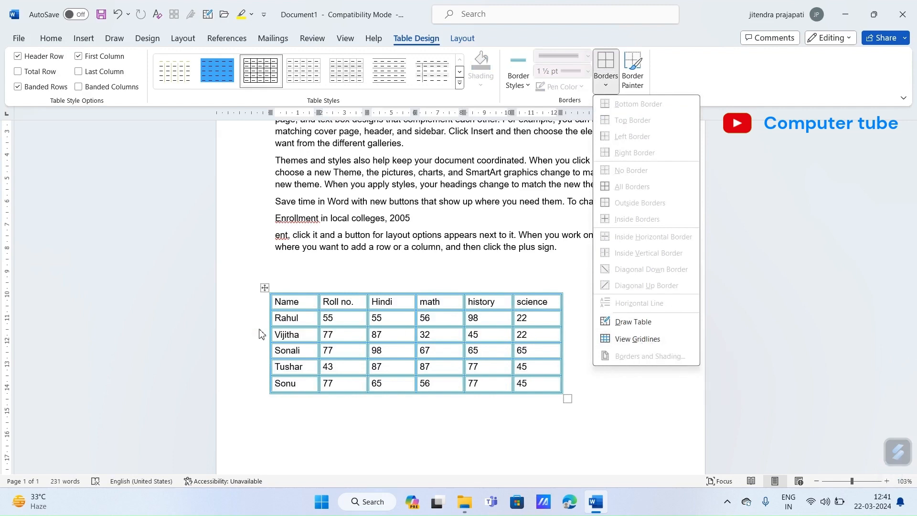
{"action": "left_click", "coordinate": [265, 288]}
{"action": "left_click", "coordinate": [265, 288]}
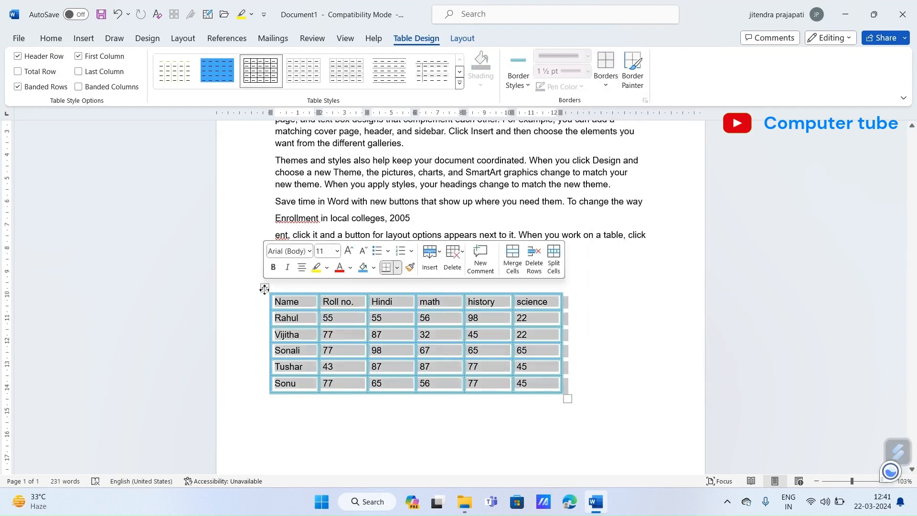
{"action": "left_click", "coordinate": [606, 84]}
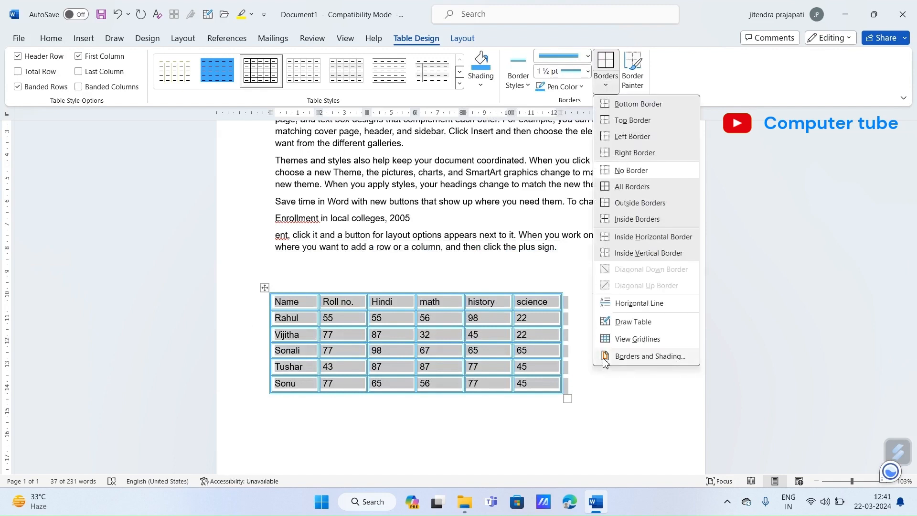
{"action": "left_click", "coordinate": [637, 362]}
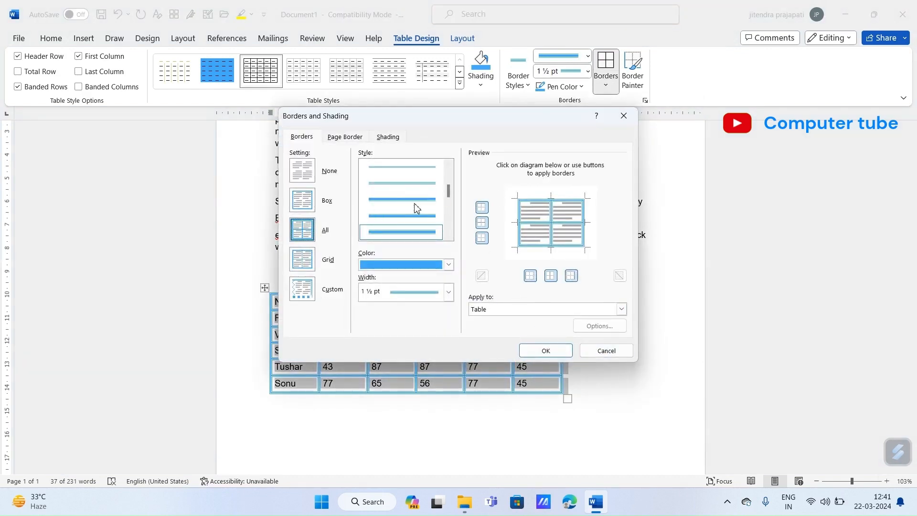
{"action": "scroll", "coordinate": [415, 207], "scroll_direction": "down", "scroll_amount": 3}
{"action": "scroll", "coordinate": [416, 209], "scroll_direction": "up", "scroll_amount": 2}
{"action": "scroll", "coordinate": [413, 203], "scroll_direction": "down", "scroll_amount": 2}
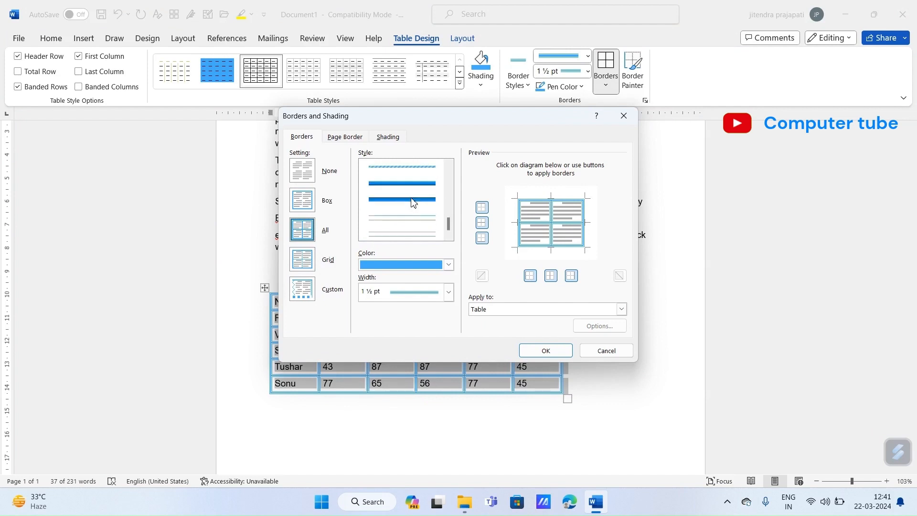
{"action": "scroll", "coordinate": [413, 171], "scroll_direction": "up", "scroll_amount": 2}
{"action": "left_click", "coordinate": [411, 231]}
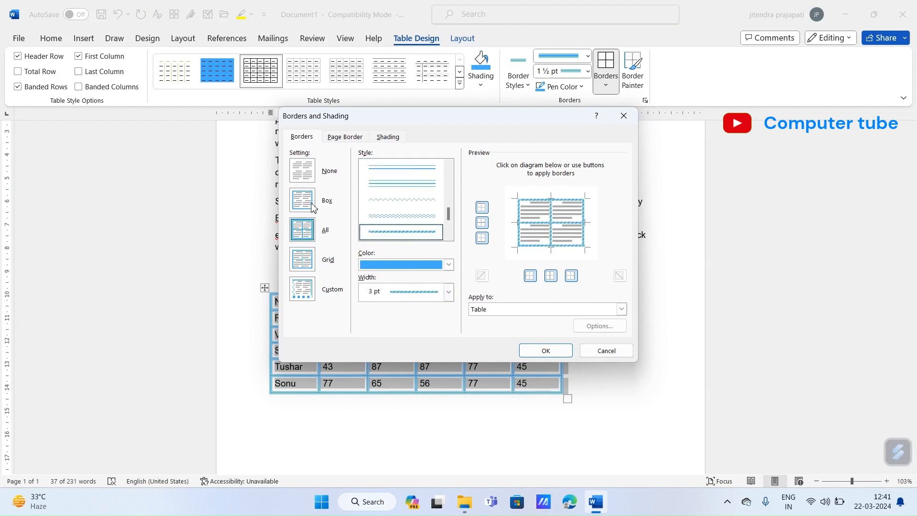
{"action": "left_click", "coordinate": [307, 236]}
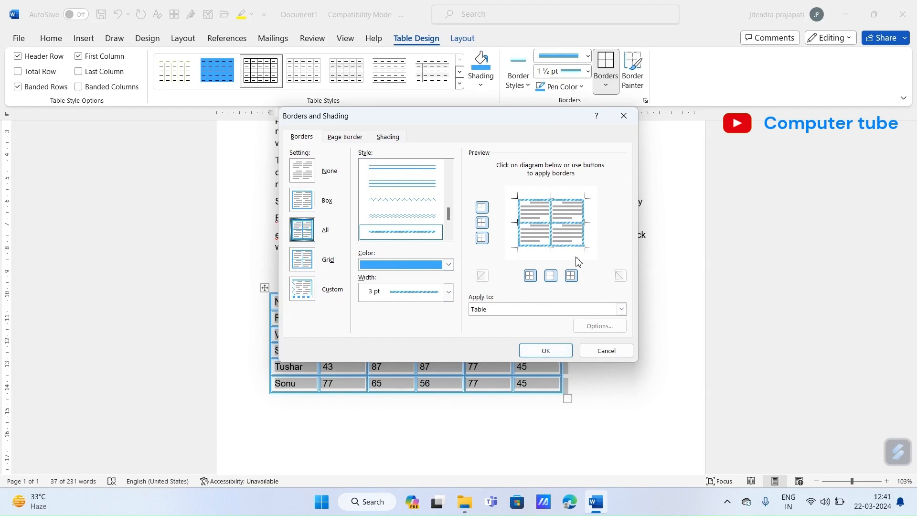
Remove the inside vertical borders from the whole table and apply the border settings
{"action": "left_click", "coordinate": [551, 277]}
{"action": "left_click", "coordinate": [545, 350]}
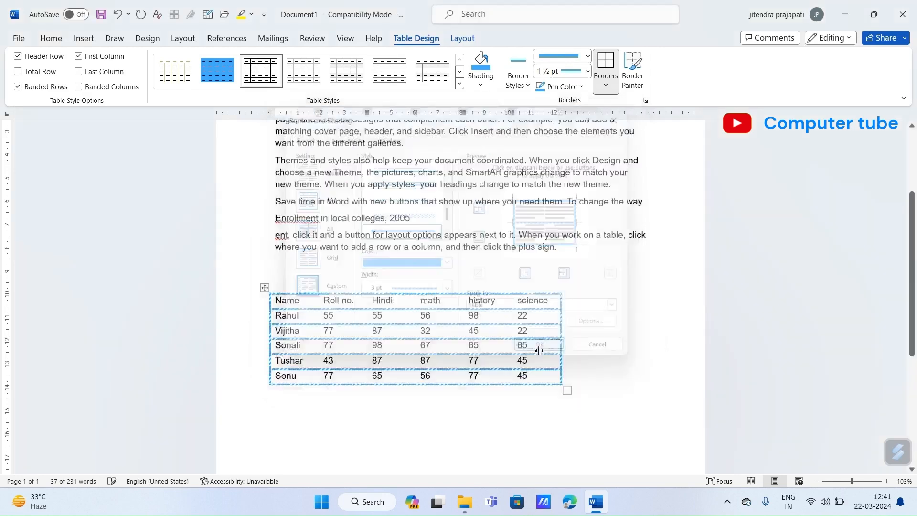
{"action": "left_click", "coordinate": [440, 267]}
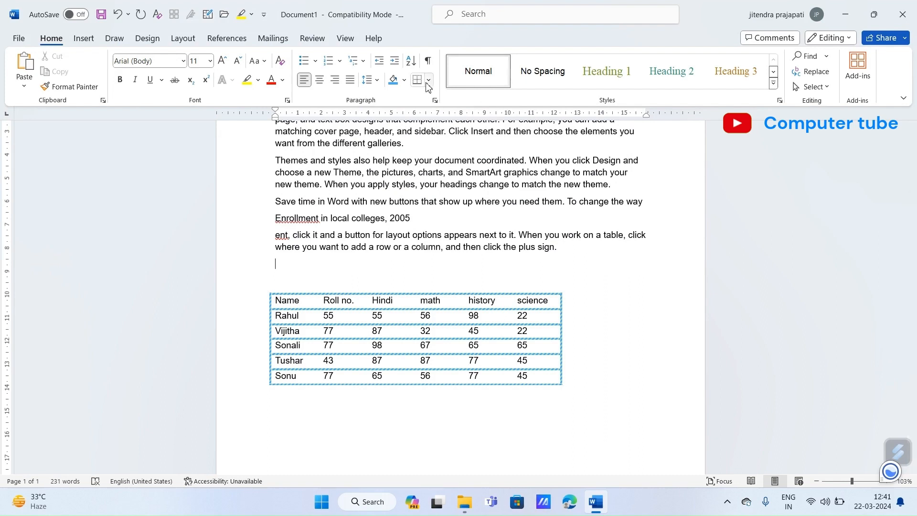
Set the pen colour for the table's borders to the standard red
{"action": "left_click", "coordinate": [340, 323]}
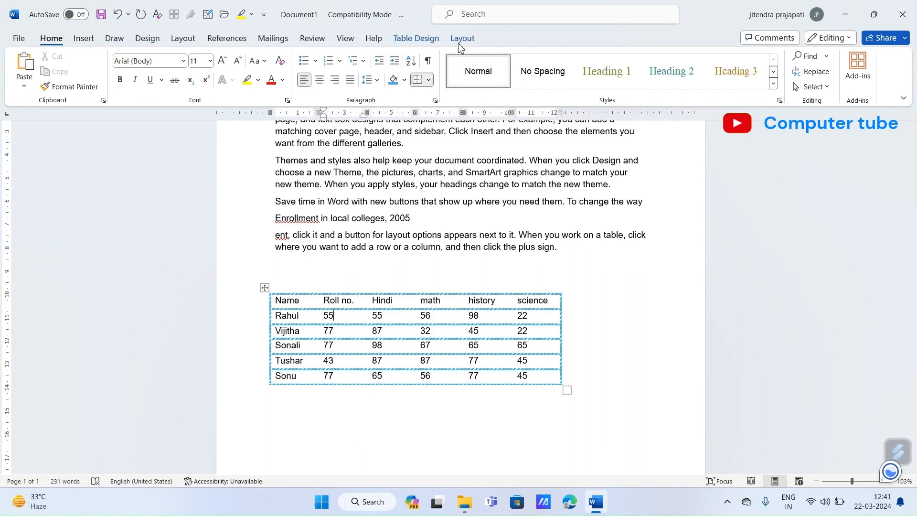
{"action": "left_click", "coordinate": [425, 43]}
{"action": "left_click", "coordinate": [606, 85]}
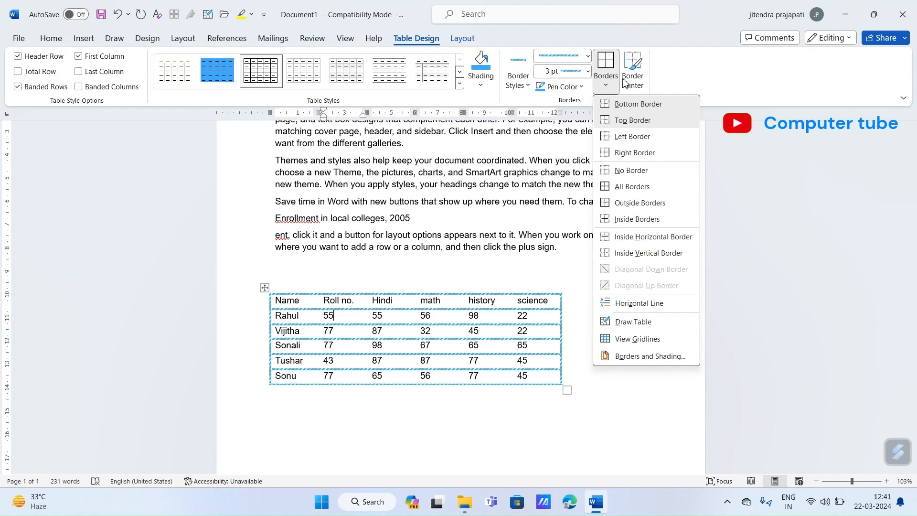
{"action": "left_click", "coordinate": [638, 79]}
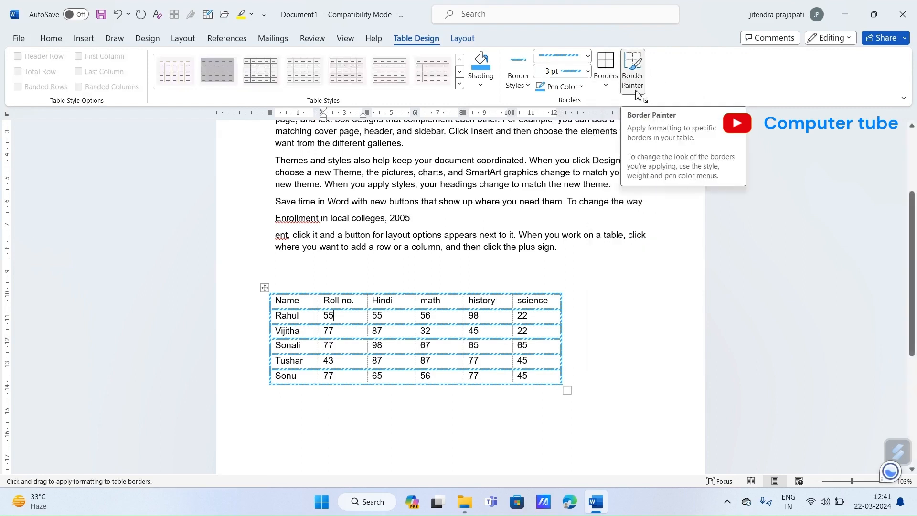
{"action": "left_click", "coordinate": [636, 89]}
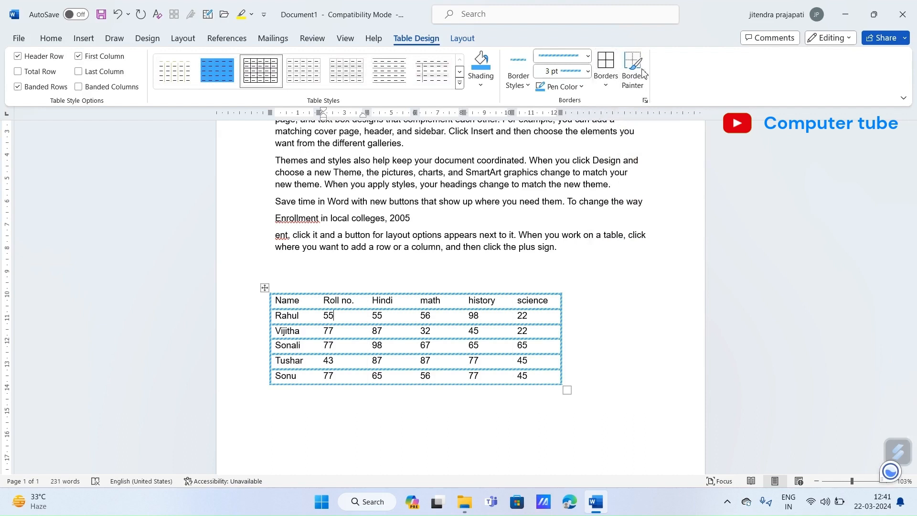
{"action": "left_click", "coordinate": [580, 86]}
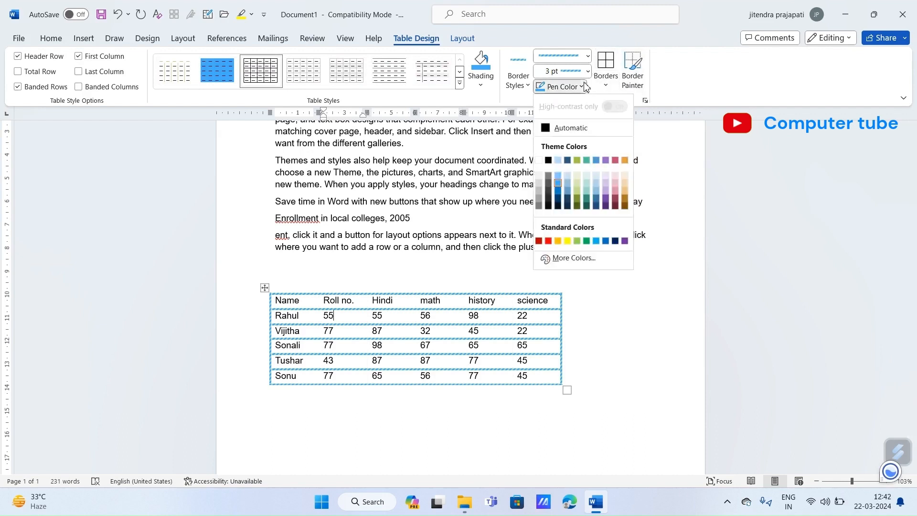
{"action": "left_click", "coordinate": [572, 182]}
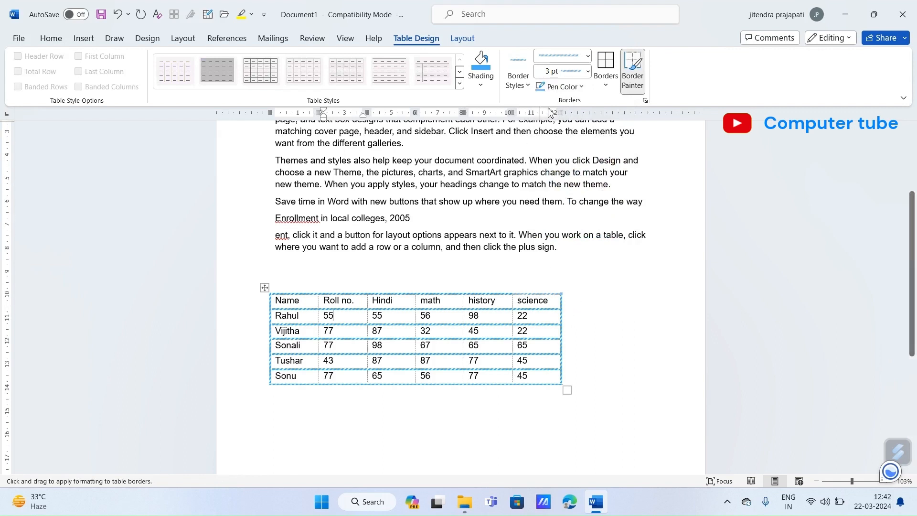
{"action": "left_click", "coordinate": [581, 87]}
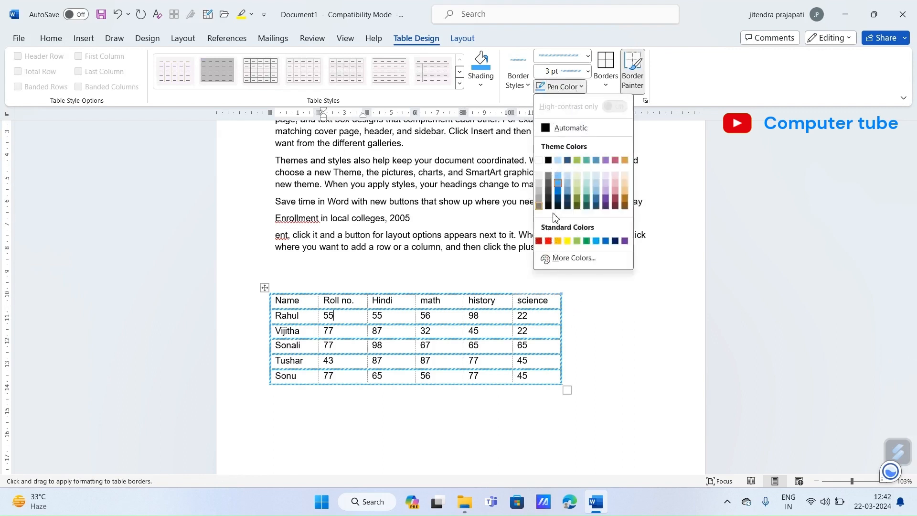
{"action": "left_click", "coordinate": [550, 241]}
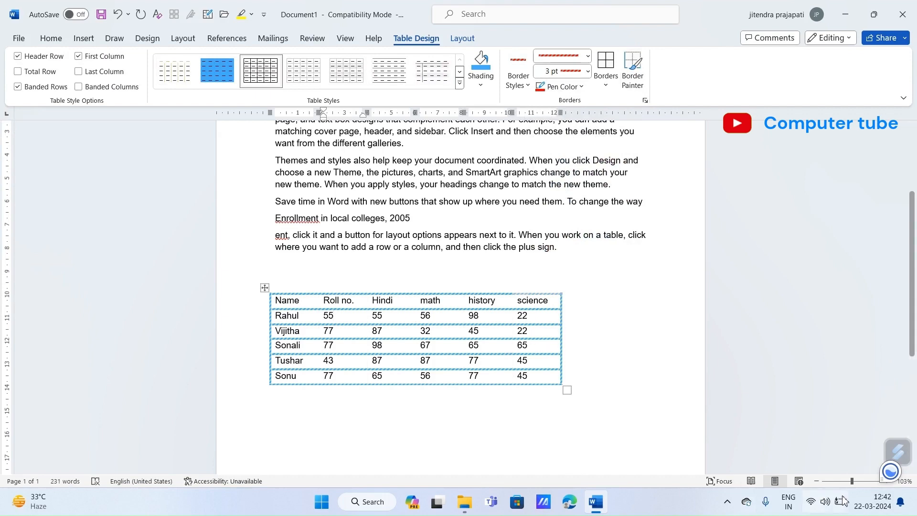
Use Border Painter to apply the red 3 pt striped line beneath the "Roll no." header cell
{"action": "left_click_drag", "start_coordinate": [853, 484], "coordinate": [871, 482]}
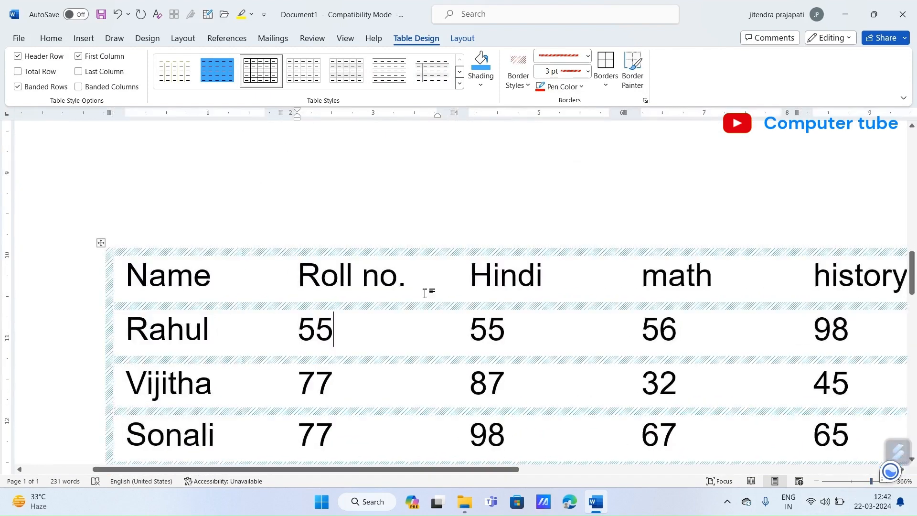
{"action": "left_click", "coordinate": [632, 72]}
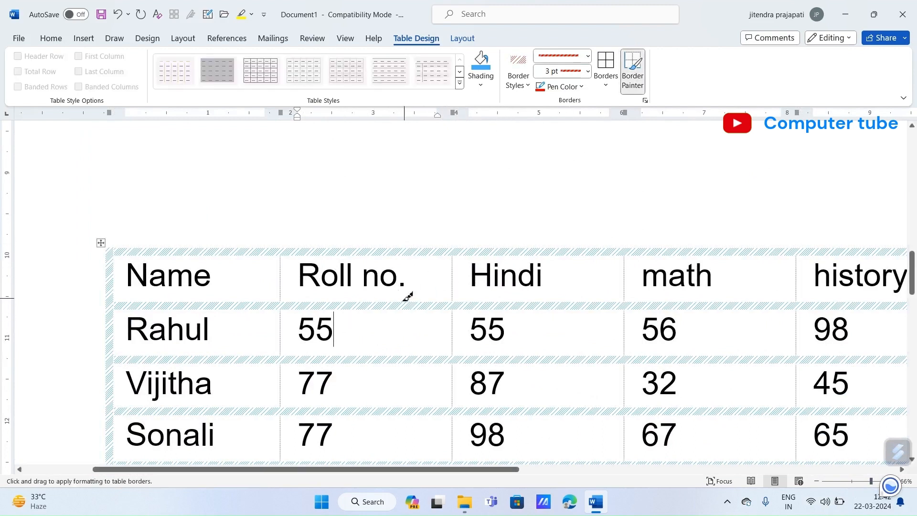
{"action": "left_click", "coordinate": [382, 306]}
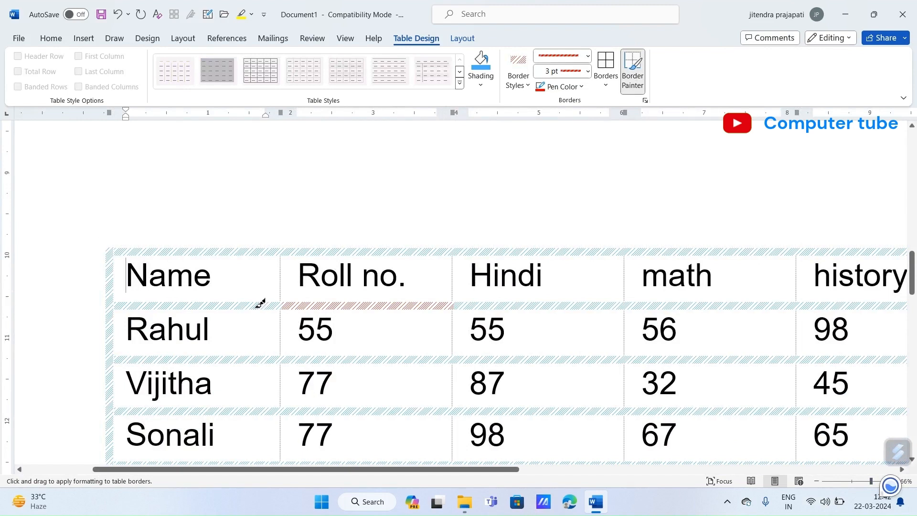
{"action": "left_click", "coordinate": [641, 53]}
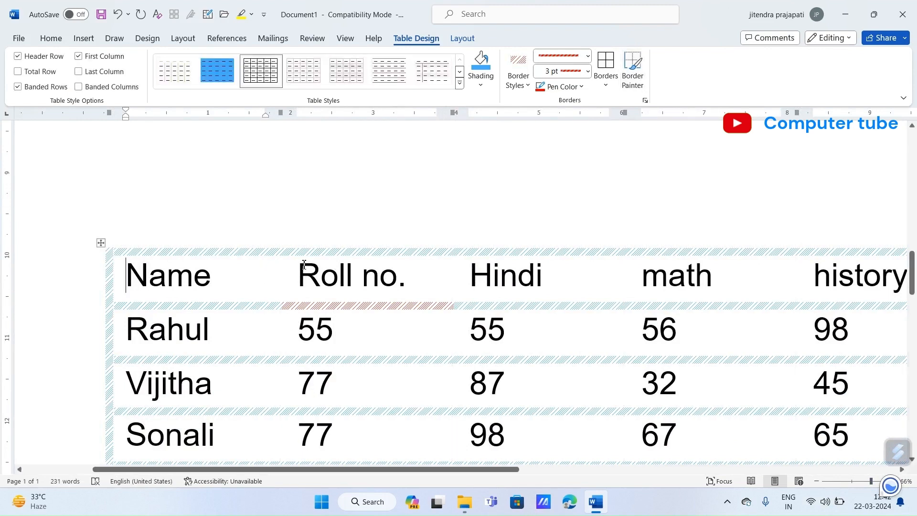
Try to paint the top border of the "Roll no." header cell with the red 3 pt line
{"action": "left_click", "coordinate": [633, 76]}
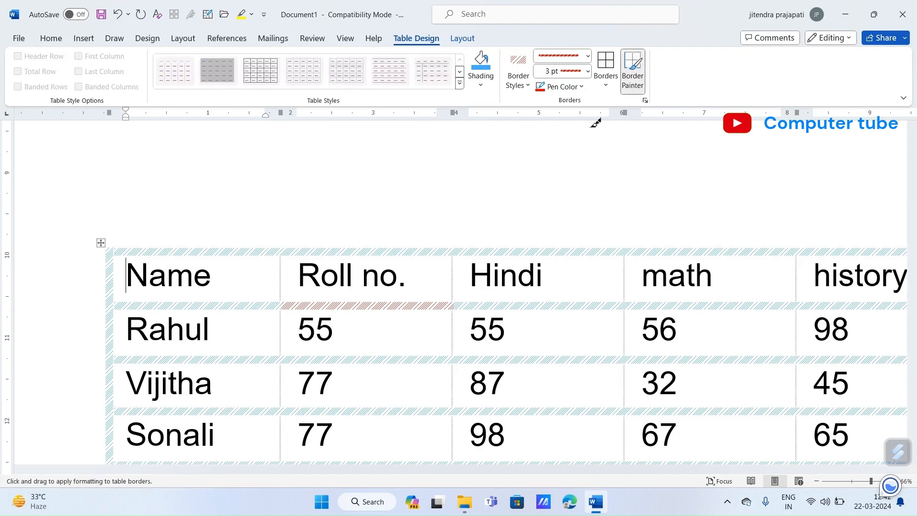
{"action": "left_click", "coordinate": [413, 253]}
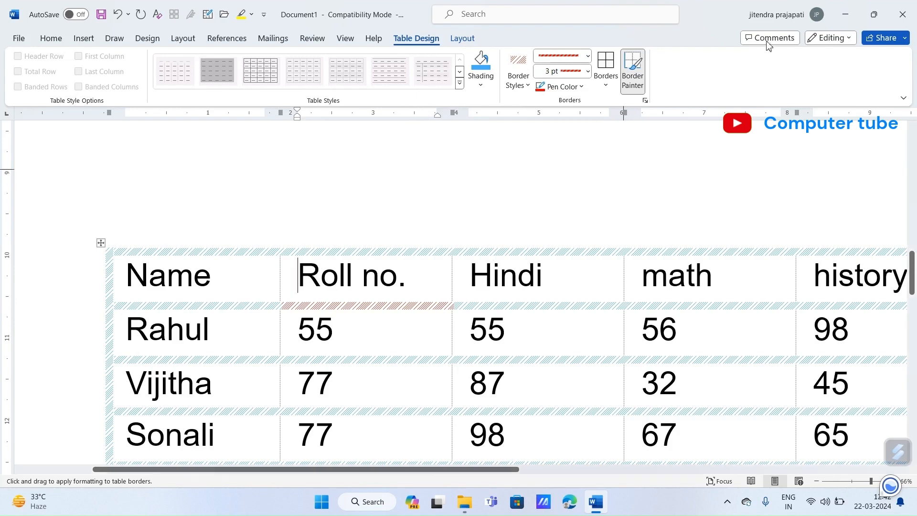
{"action": "left_click", "coordinate": [633, 74]}
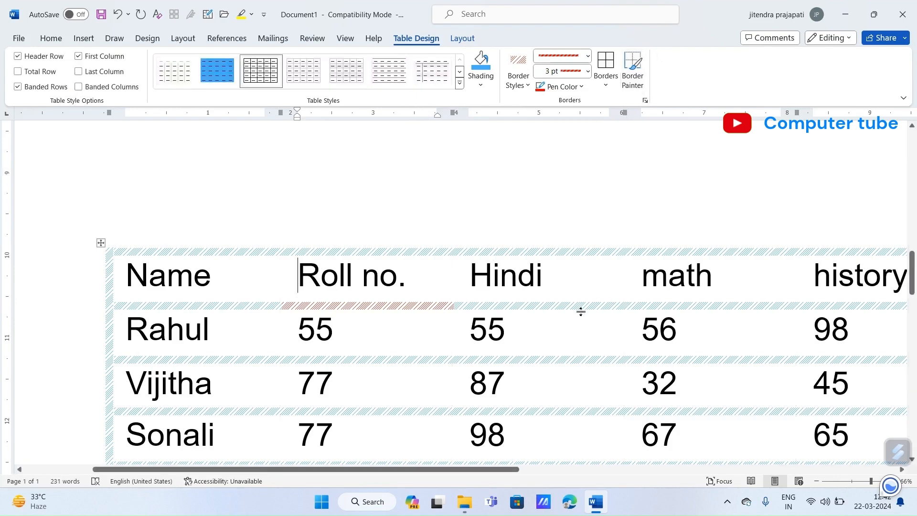
Paint the border beneath the "Hindi" header cell with the red 3 pt line
{"action": "left_click", "coordinate": [101, 243]}
{"action": "left_click", "coordinate": [629, 77]}
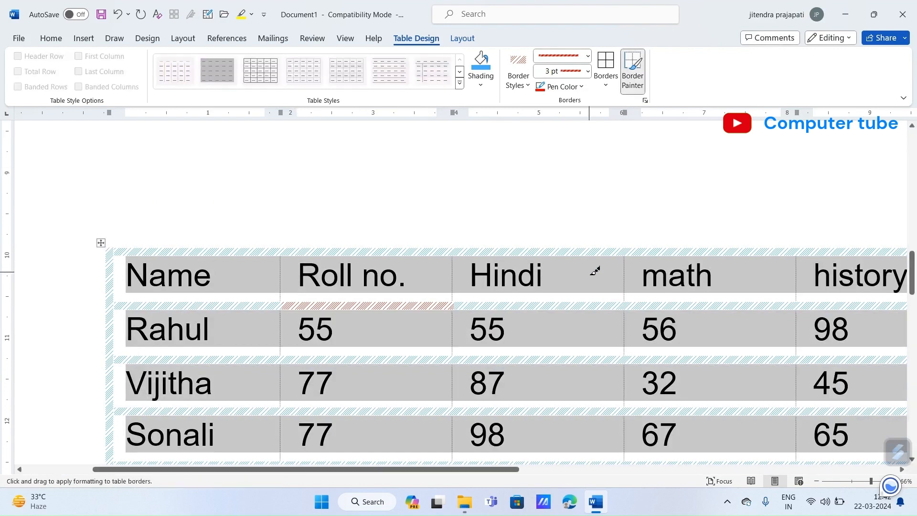
{"action": "left_click", "coordinate": [585, 249]}
{"action": "left_click", "coordinate": [544, 304]}
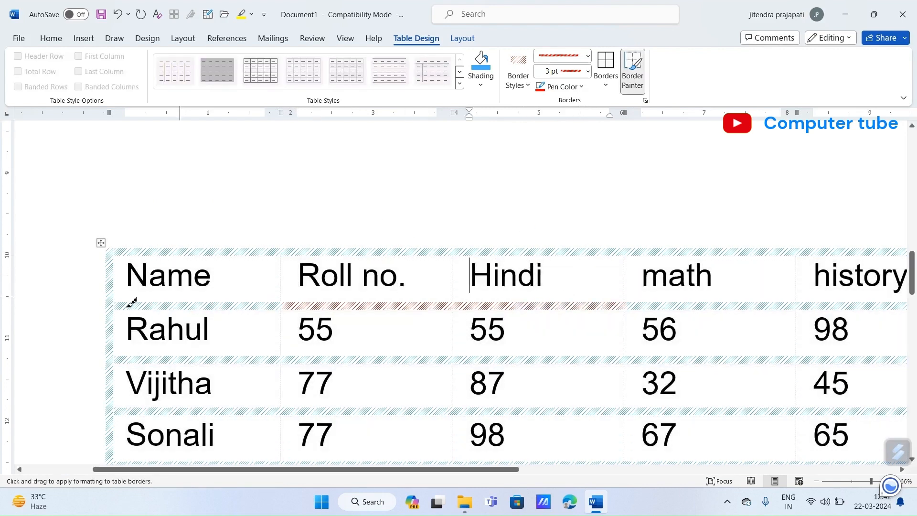
{"action": "key", "text": "Escape"}
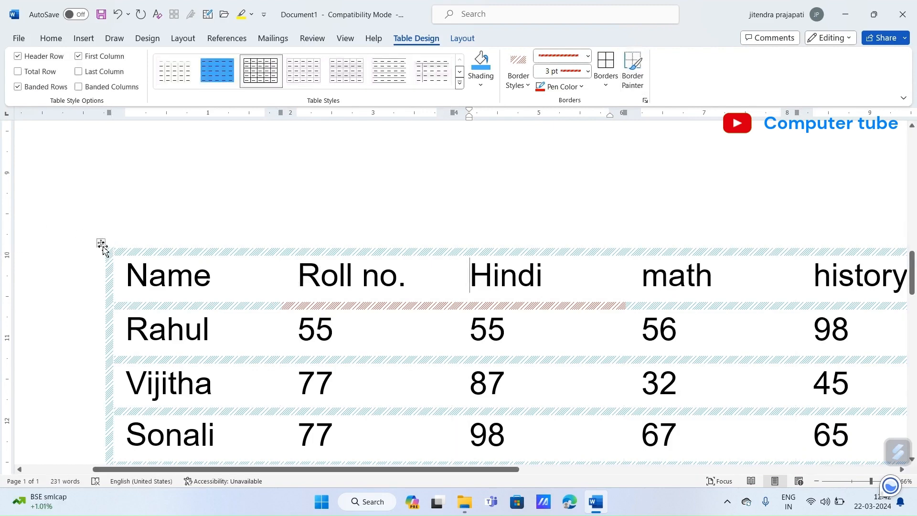
Paint the border beneath the first data cell of the "Roll no." column with the red 3 pt line
{"action": "left_click", "coordinate": [100, 244]}
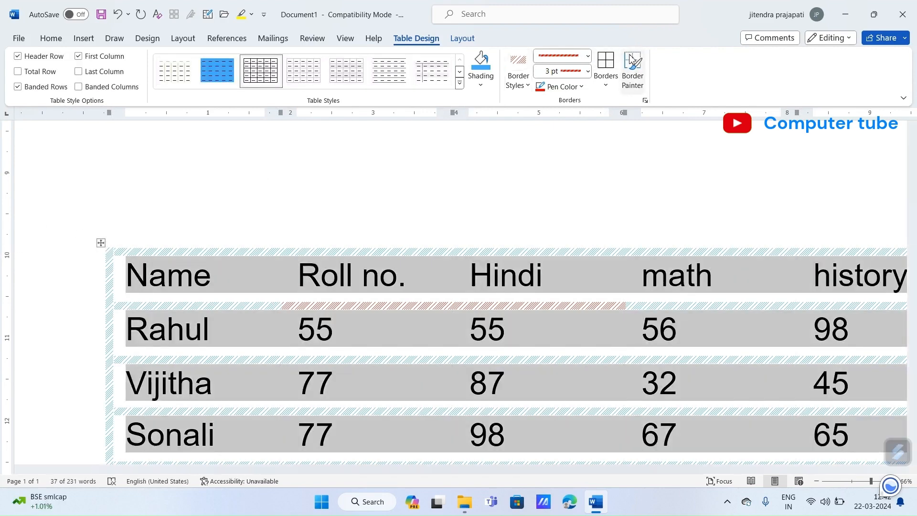
{"action": "left_click", "coordinate": [633, 71]}
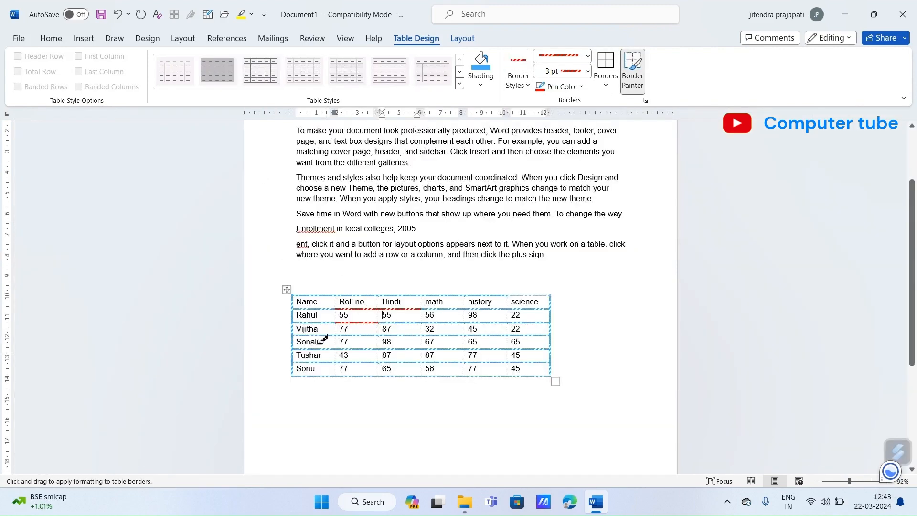
{"action": "key", "text": "Escape"}
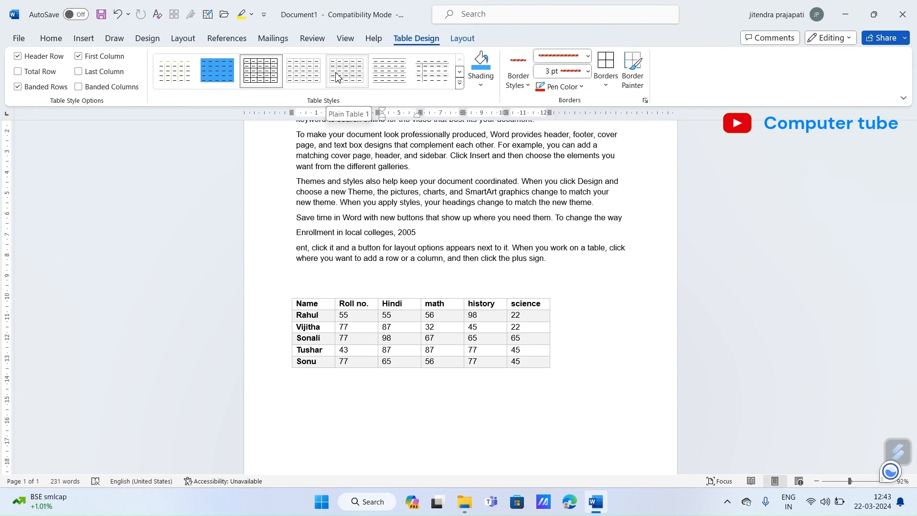
Restyle the whole marks table with the plain table style that has a thin black grid and no shading
{"action": "left_click", "coordinate": [463, 39]}
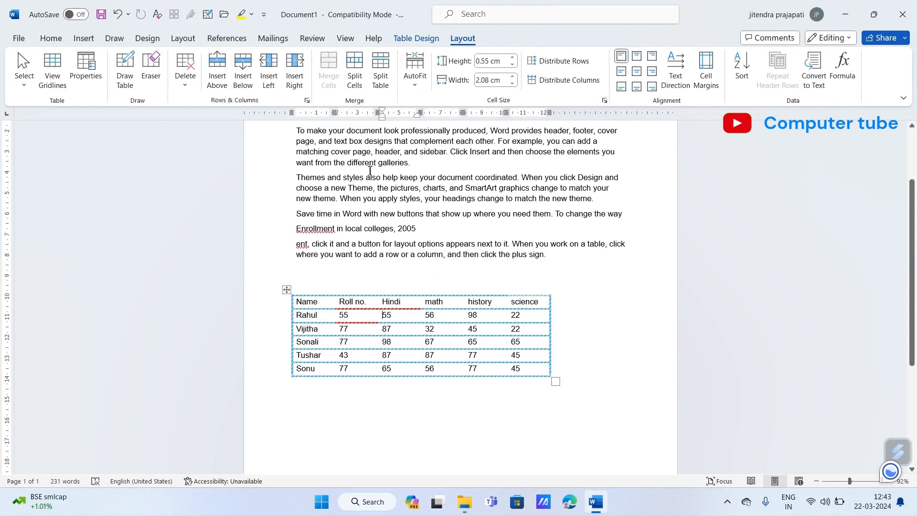
{"action": "left_click", "coordinate": [416, 38]}
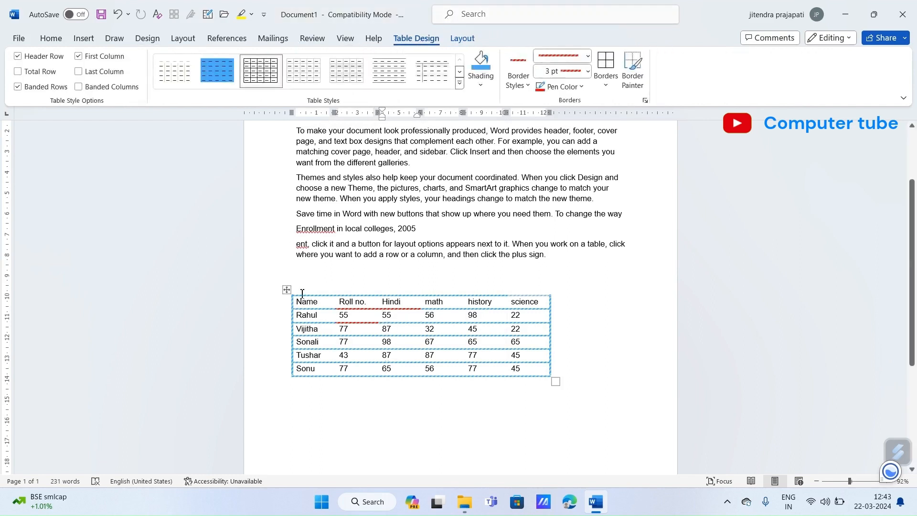
{"action": "left_click", "coordinate": [287, 289]}
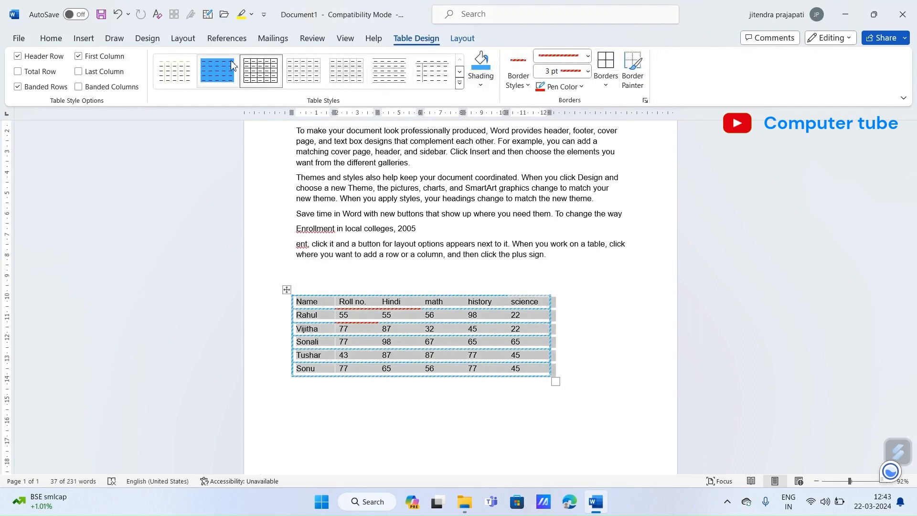
{"action": "left_click", "coordinate": [458, 86]}
{"action": "left_click", "coordinate": [168, 148]}
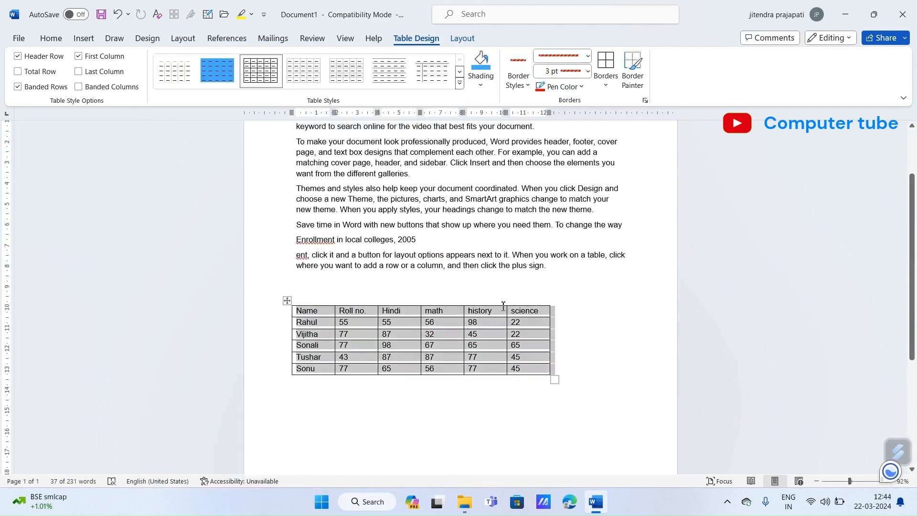
{"action": "left_click", "coordinate": [553, 299]}
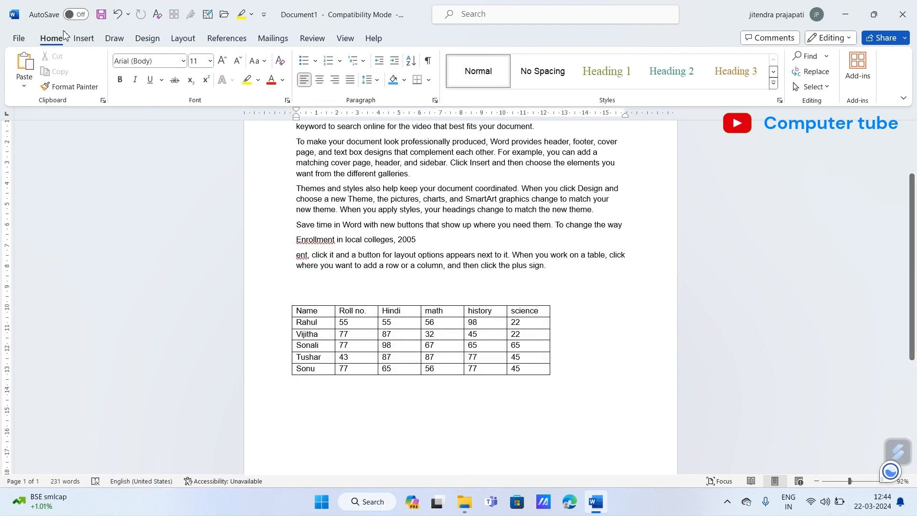
Place the cursor inside and outside the table to compare which table layout and design tools are available
{"action": "left_click", "coordinate": [316, 313]}
{"action": "left_click", "coordinate": [462, 39]}
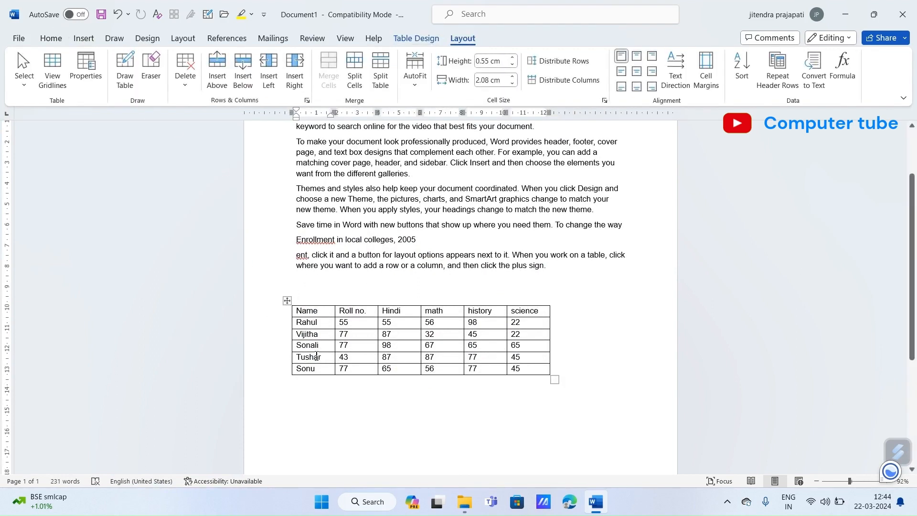
{"action": "left_click", "coordinate": [374, 282]}
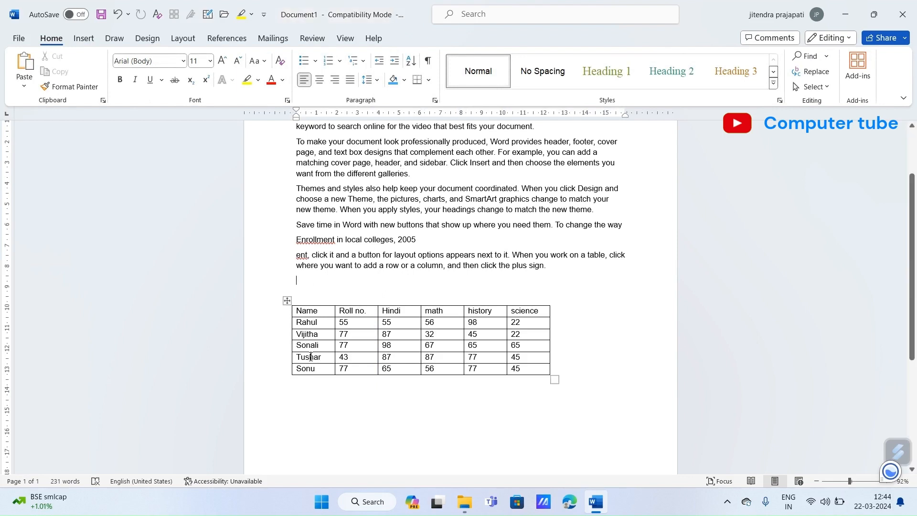
{"action": "left_click", "coordinate": [351, 323]}
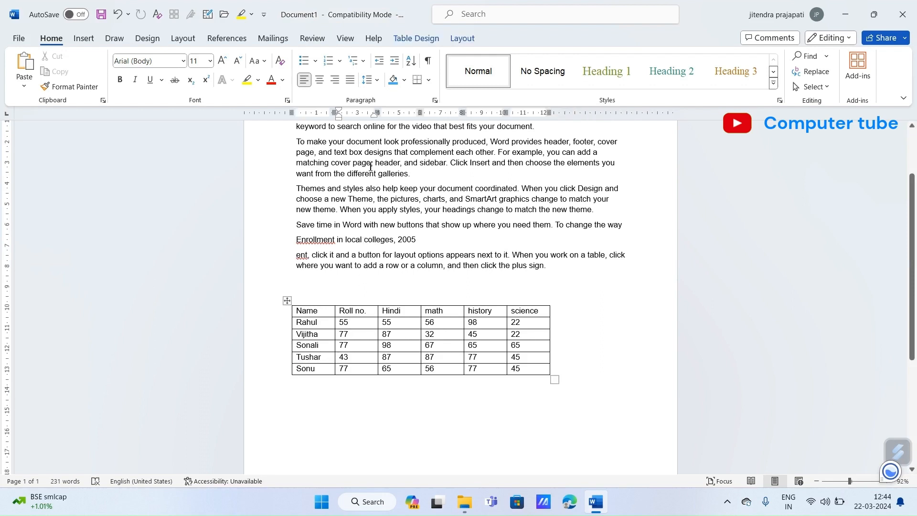
{"action": "left_click", "coordinate": [432, 290]}
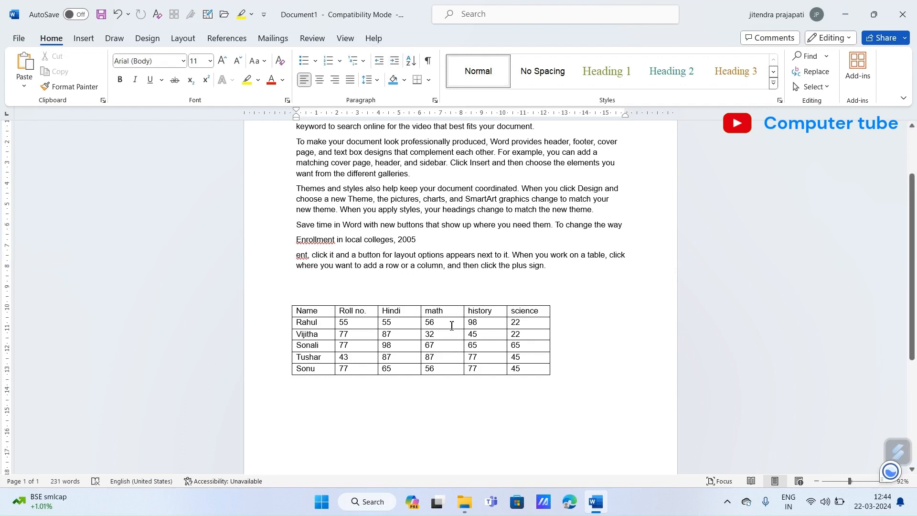
Select only the "Hindi" cell in the first data row with the table's Select Cell command
{"action": "left_click", "coordinate": [402, 324]}
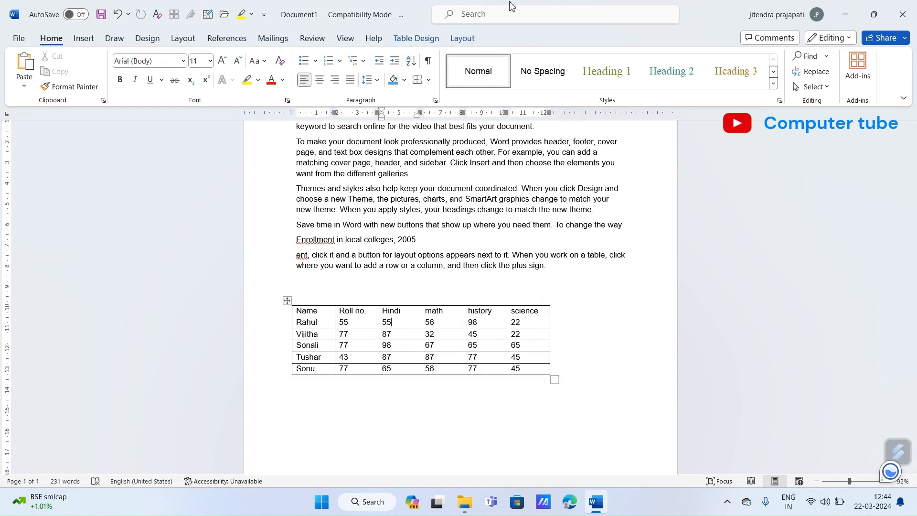
{"action": "left_click", "coordinate": [462, 38]}
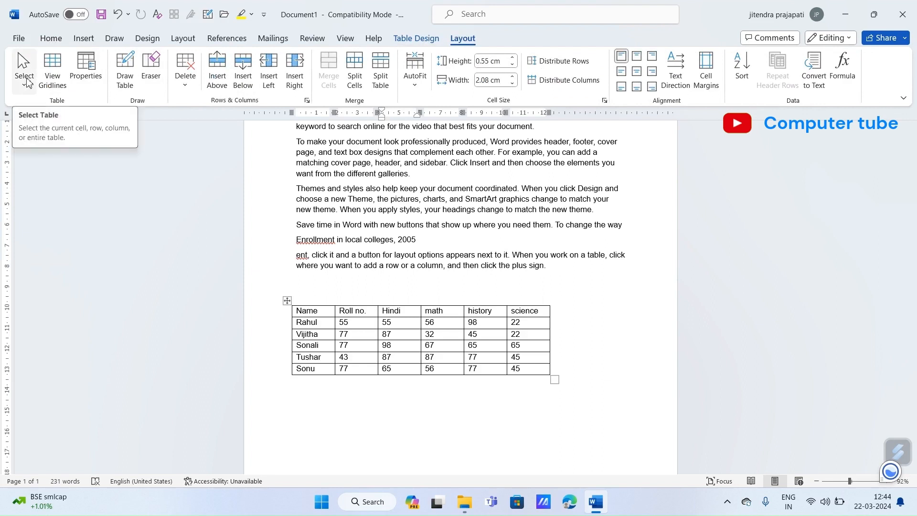
{"action": "left_click", "coordinate": [27, 82]}
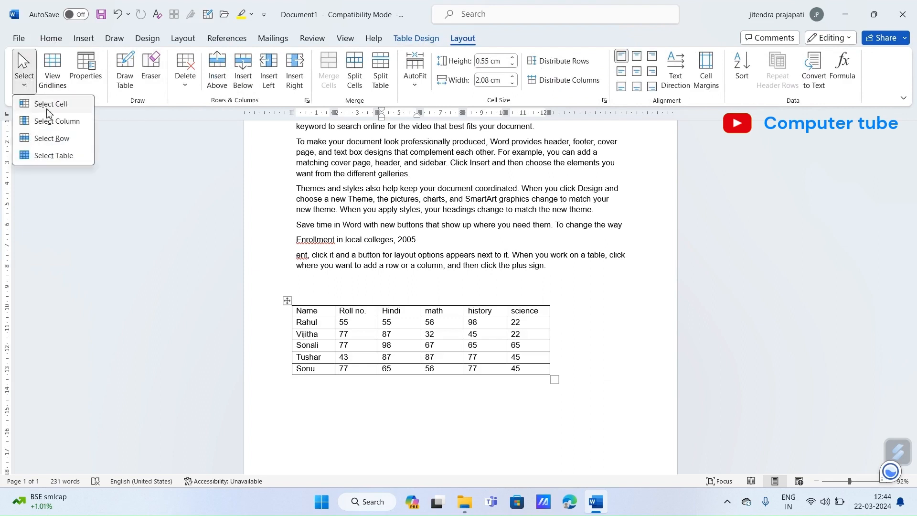
{"action": "left_click", "coordinate": [402, 323]}
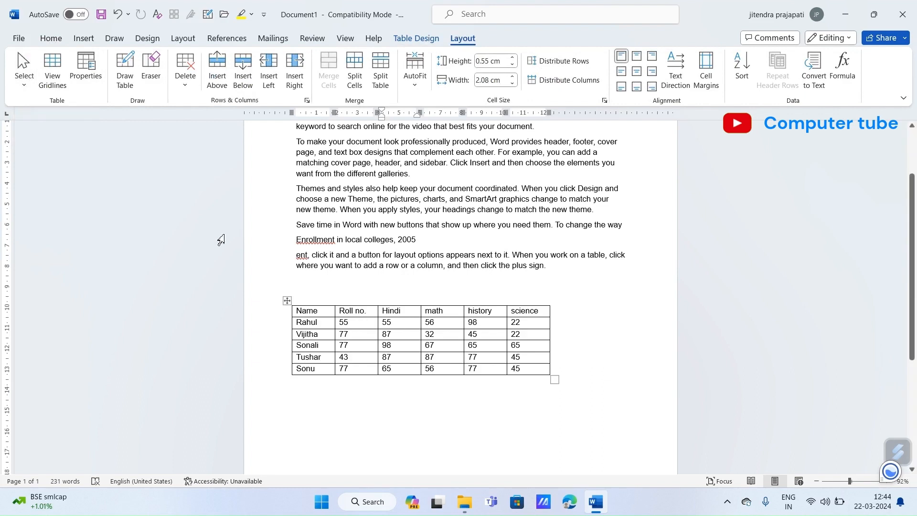
{"action": "left_click", "coordinate": [20, 67]}
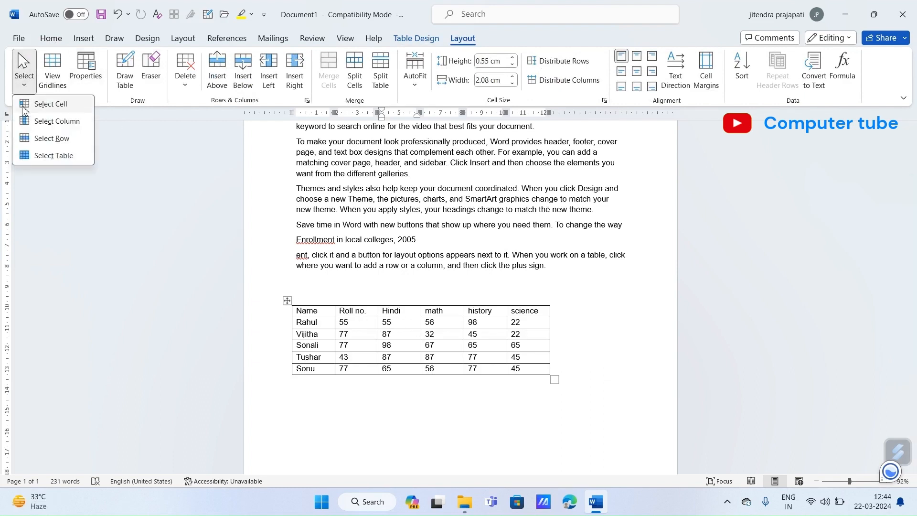
{"action": "left_click", "coordinate": [51, 104]}
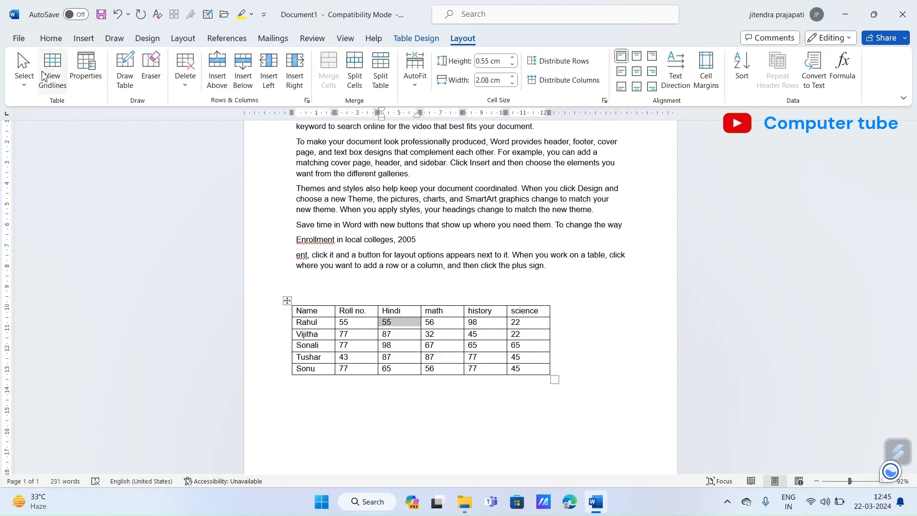
Place the cursor in the "Hindi" header cell and review the choices for selecting a cell, column, row or table
{"action": "left_click", "coordinate": [28, 70]}
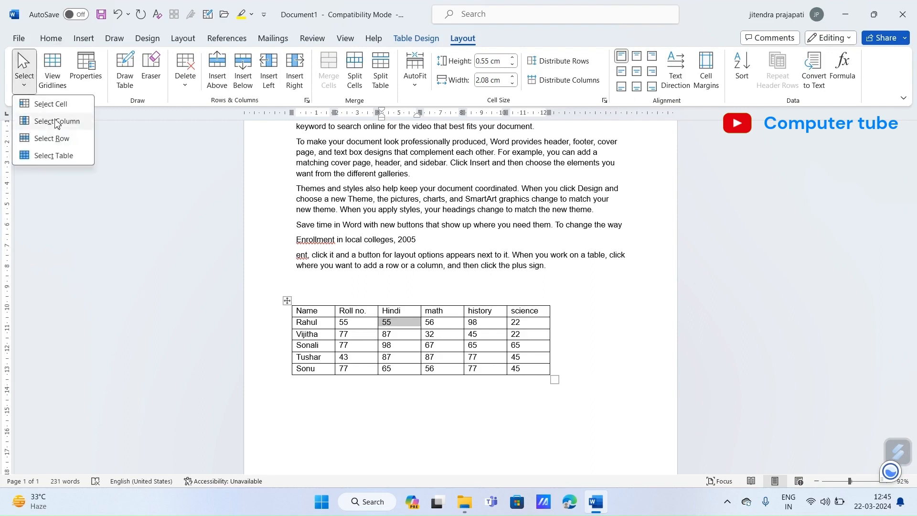
{"action": "left_click", "coordinate": [403, 311]}
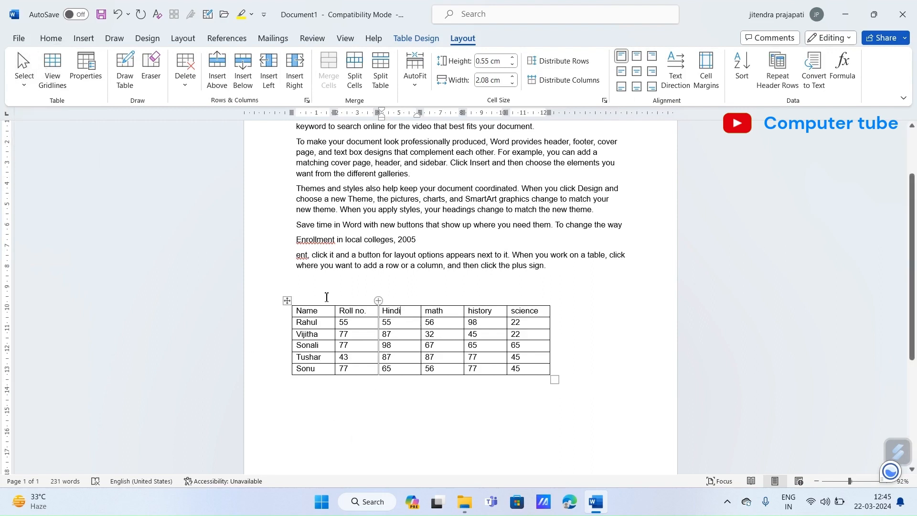
{"action": "left_click", "coordinate": [24, 77]}
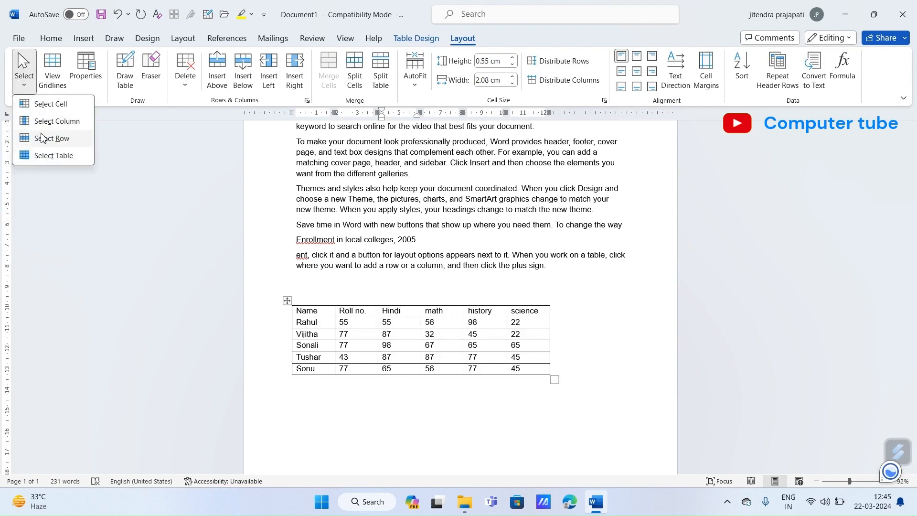
{"action": "left_click", "coordinate": [25, 77]}
{"action": "left_click", "coordinate": [25, 78]}
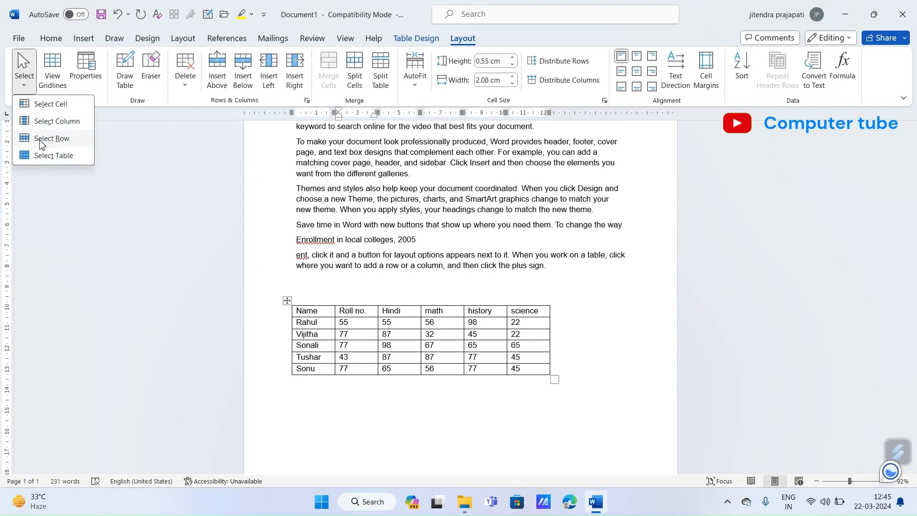
{"action": "left_click", "coordinate": [329, 335]}
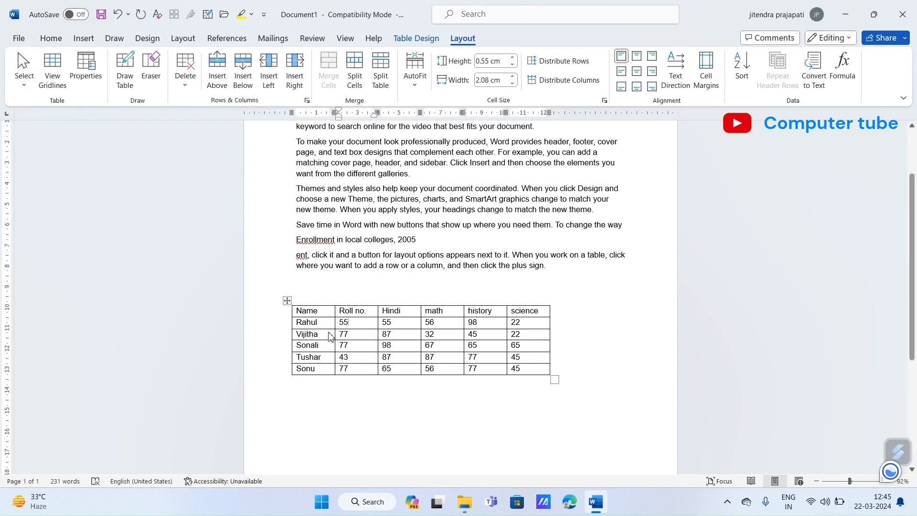
Select the entire first data row of the marks table with the Select Row command
{"action": "left_click", "coordinate": [325, 324]}
{"action": "left_click", "coordinate": [25, 86]}
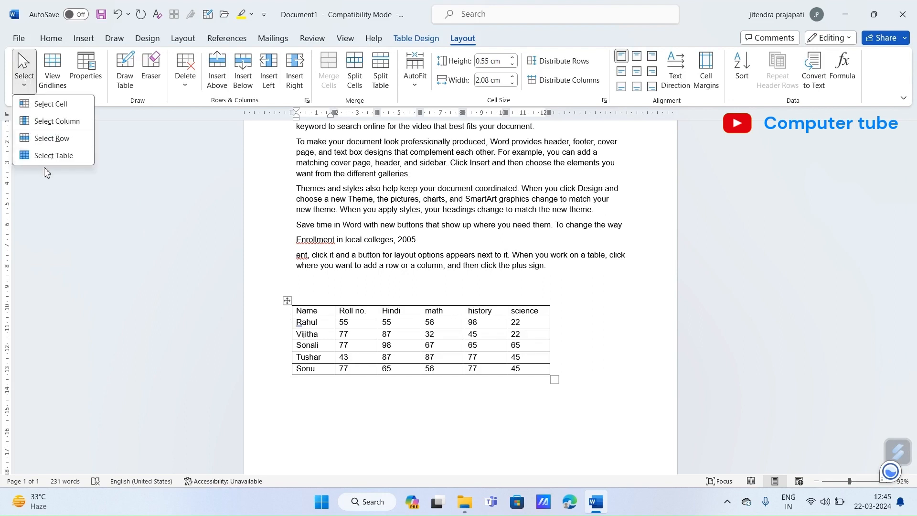
{"action": "left_click", "coordinate": [48, 139]}
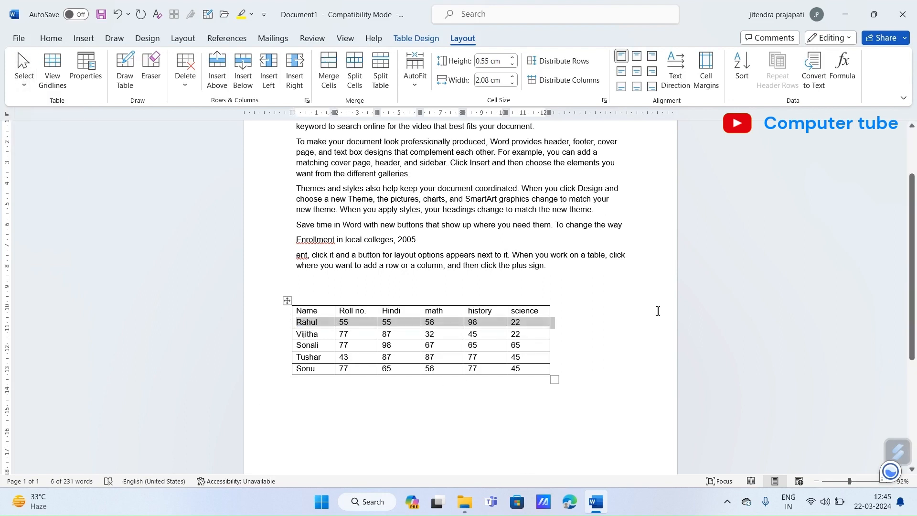
Select the whole marks table with the Select Table command and enlarge it to about 16.6 cm wide
{"action": "left_click", "coordinate": [24, 80]}
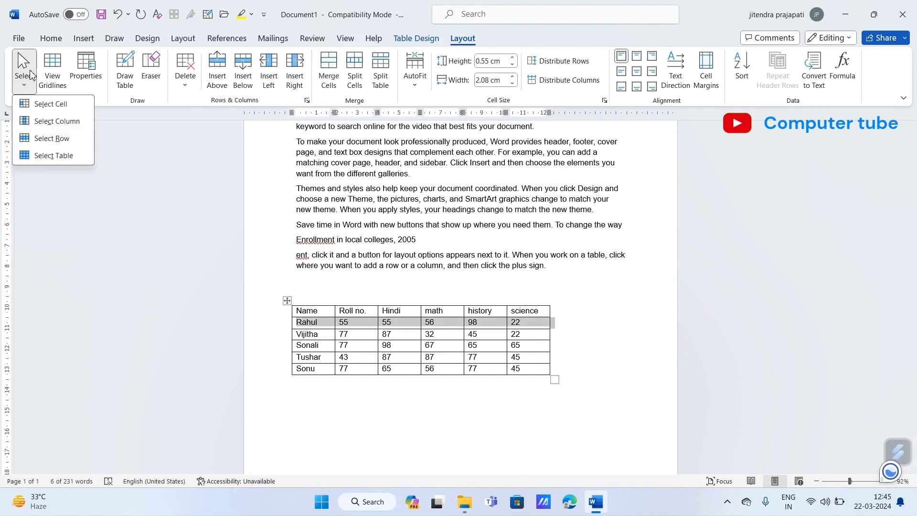
{"action": "left_click", "coordinate": [60, 156]}
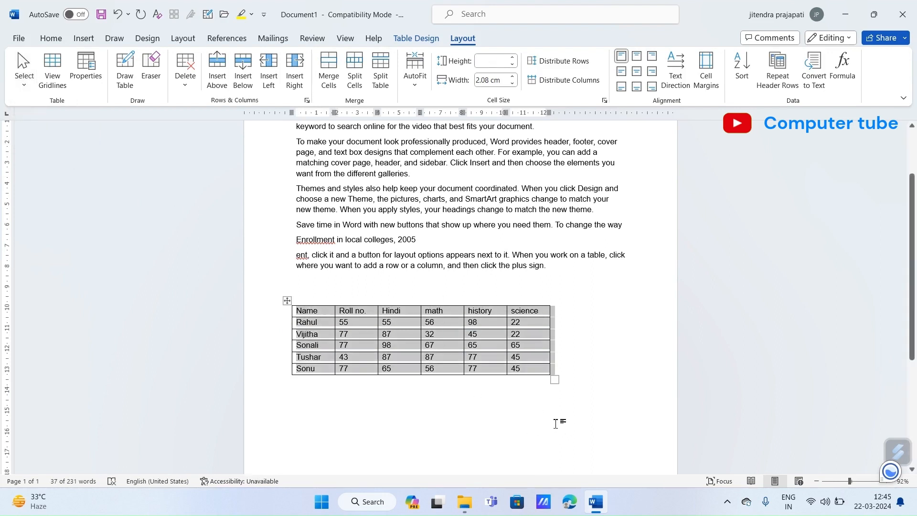
{"action": "left_click_drag", "start_coordinate": [556, 377], "coordinate": [640, 396]}
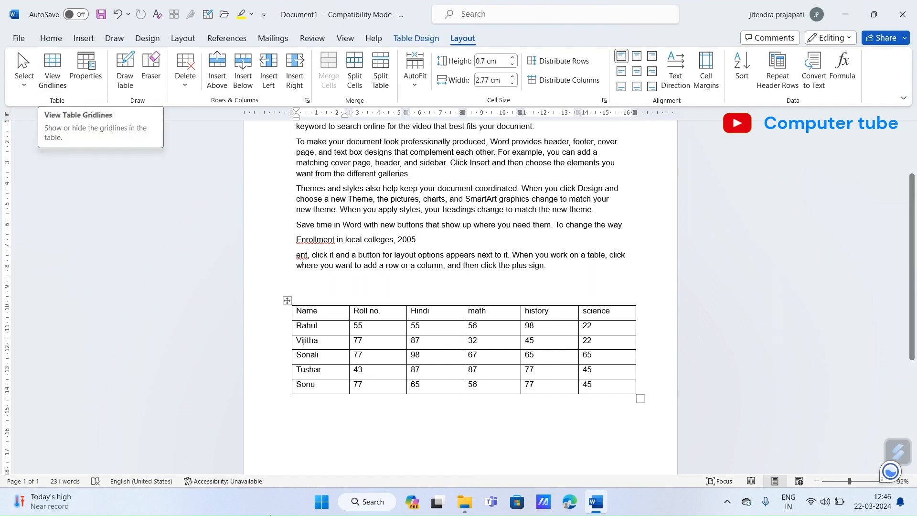
Toggle the display of table gridlines on and off
{"action": "left_click", "coordinate": [58, 50]}
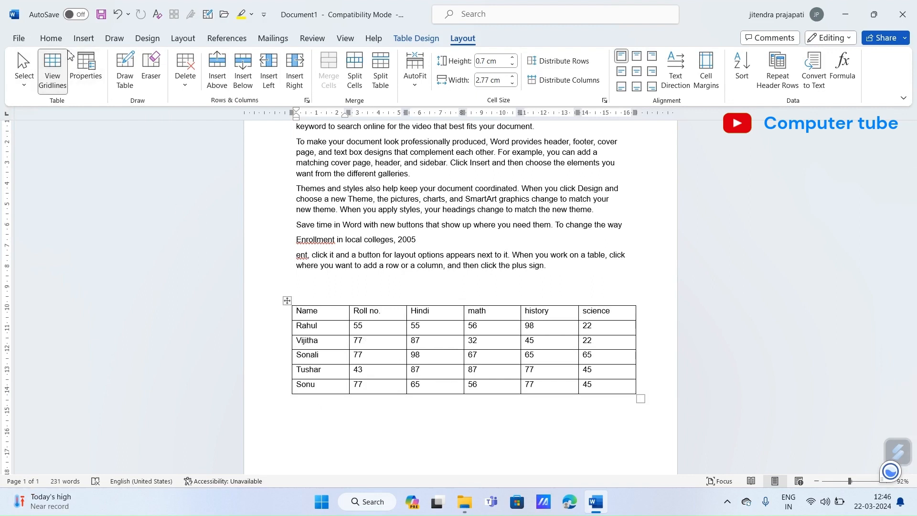
{"action": "left_click", "coordinate": [49, 77]}
{"action": "left_click", "coordinate": [49, 77]}
{"action": "left_click", "coordinate": [49, 78]}
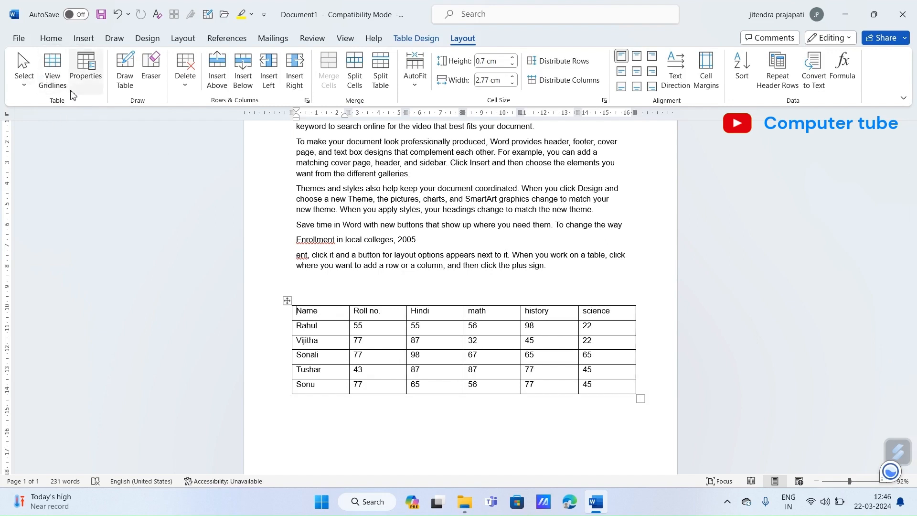
Shrink the marks table to about 8.4 cm wide and move it up beside the "Themes and styles" paragraph
{"action": "left_click", "coordinate": [86, 70]}
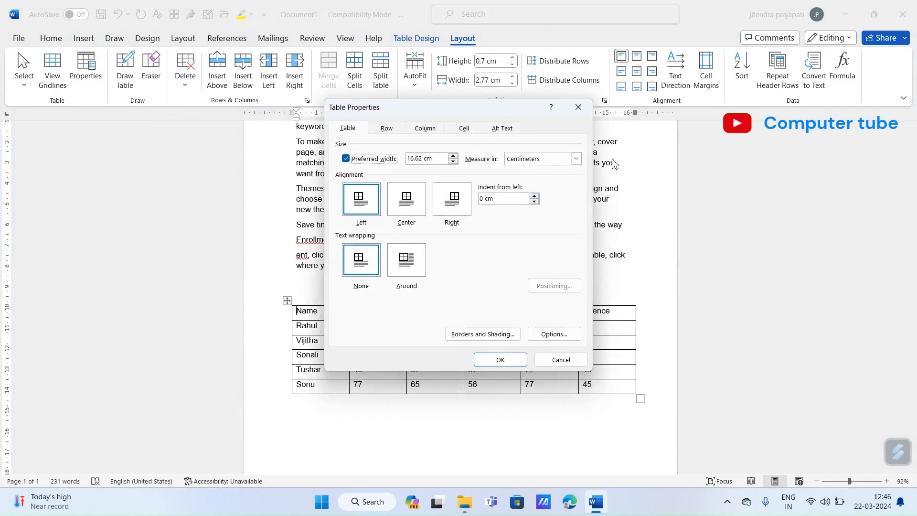
{"action": "left_click", "coordinate": [558, 360]}
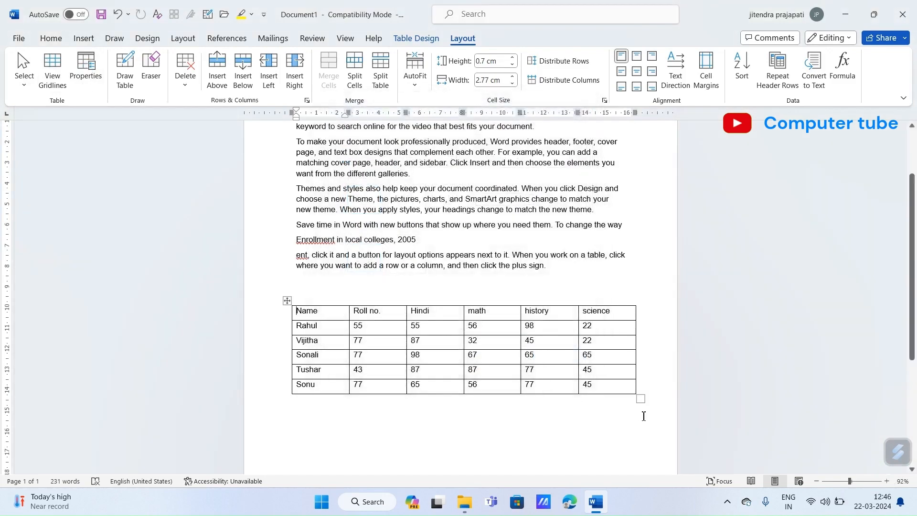
{"action": "left_click_drag", "start_coordinate": [640, 400], "coordinate": [471, 405]}
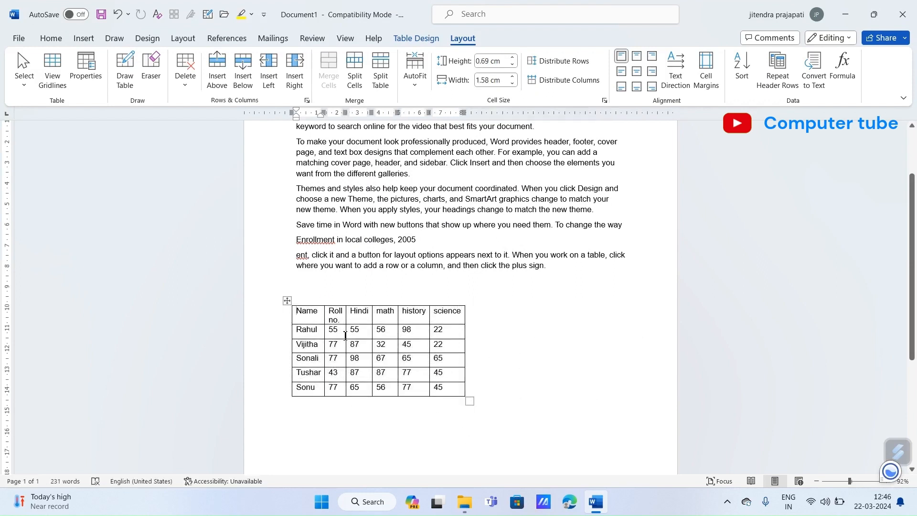
{"action": "left_click_drag", "start_coordinate": [288, 301], "coordinate": [296, 195]}
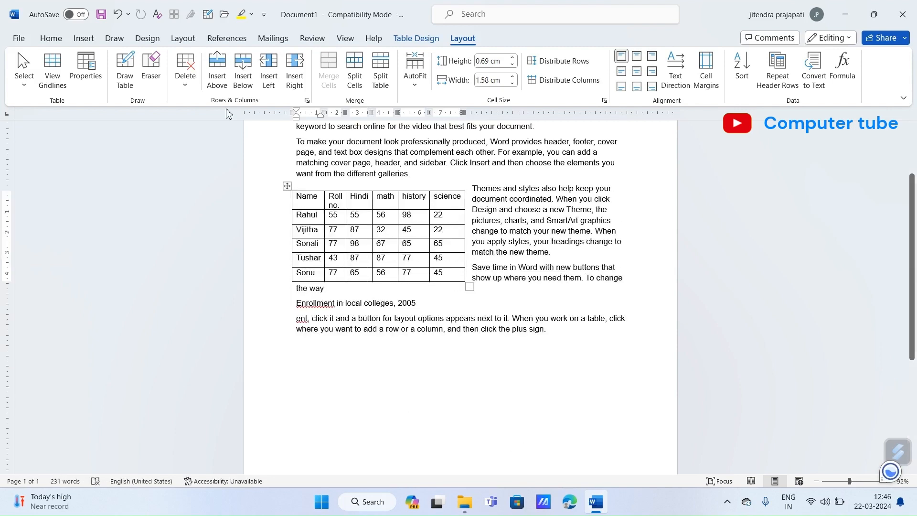
Set the marks table's alignment to Center in its table properties
{"action": "left_click", "coordinate": [86, 69]}
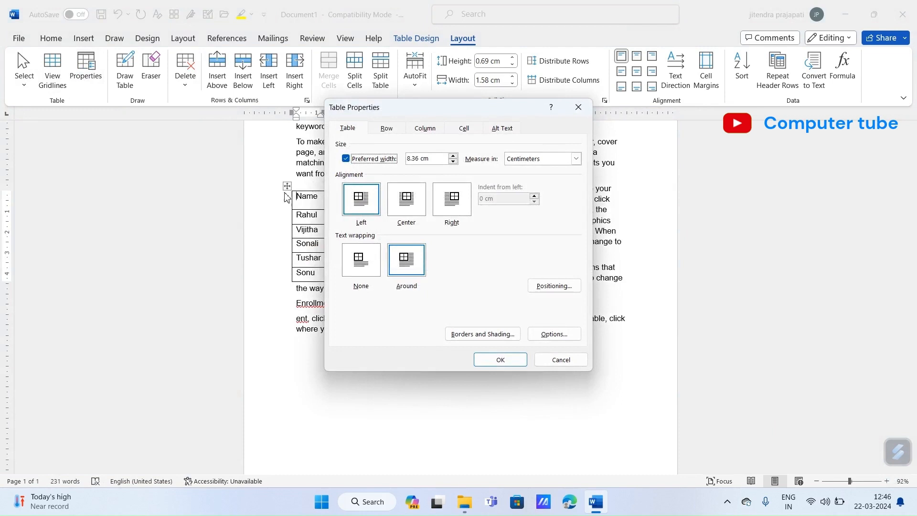
{"action": "left_click_drag", "start_coordinate": [430, 110], "coordinate": [735, 165]}
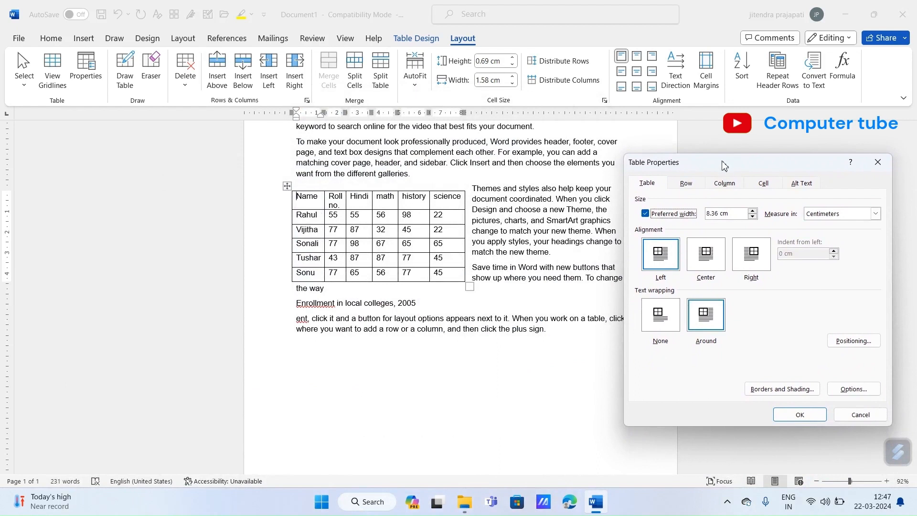
{"action": "left_click_drag", "start_coordinate": [724, 166], "coordinate": [749, 150]}
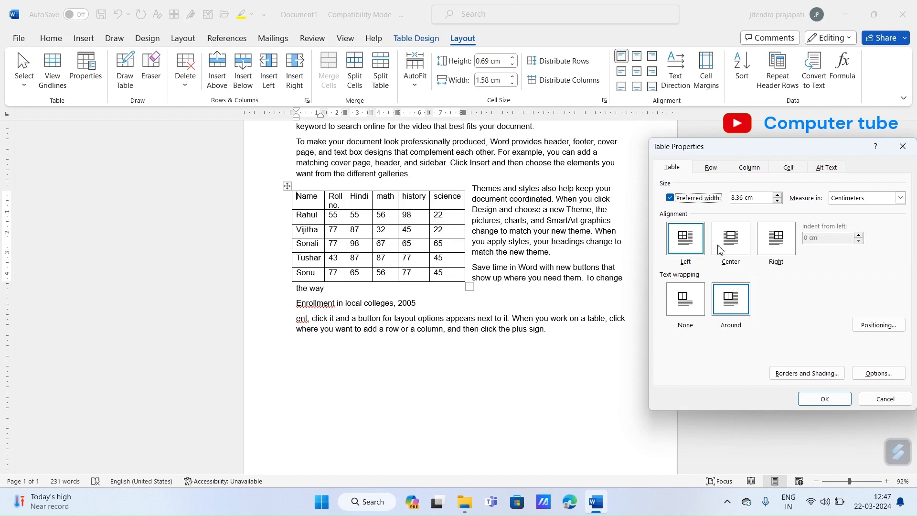
{"action": "left_click", "coordinate": [739, 245]}
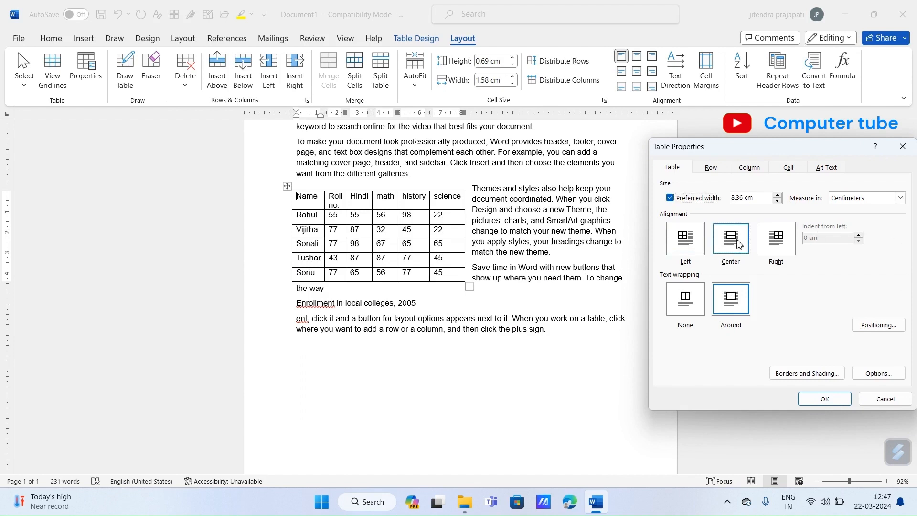
{"action": "left_click", "coordinate": [820, 399]}
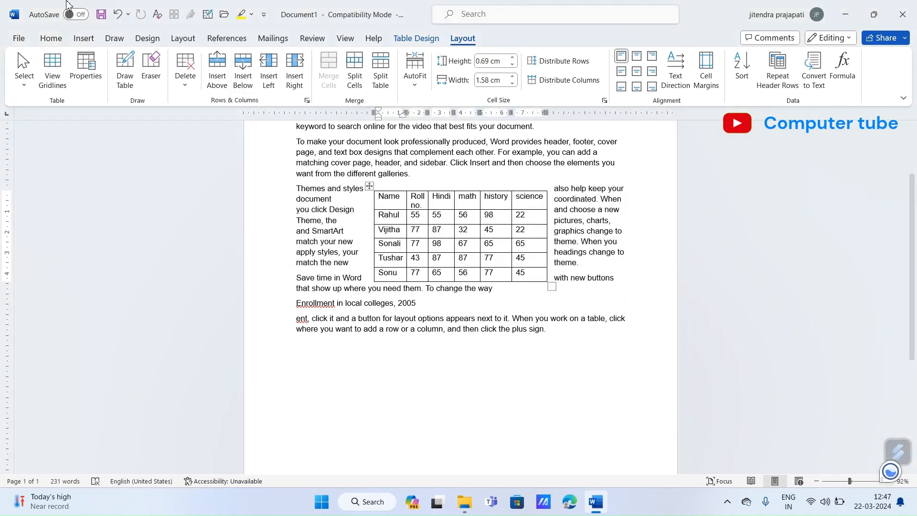
Set the marks table's alignment to Right in its table properties
{"action": "left_click", "coordinate": [85, 69]}
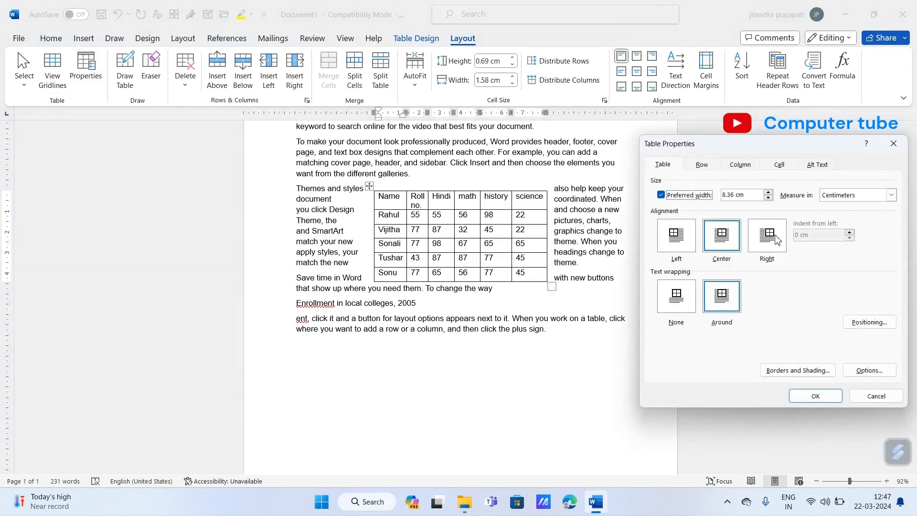
{"action": "left_click", "coordinate": [767, 236]}
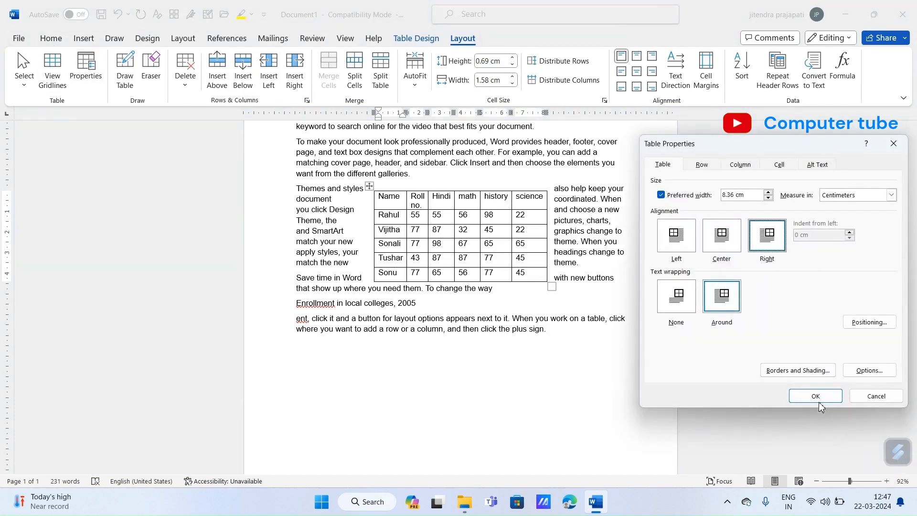
{"action": "left_click", "coordinate": [817, 398]}
Set the marks table's text wrapping to None in its table properties
{"action": "left_click", "coordinate": [85, 71]}
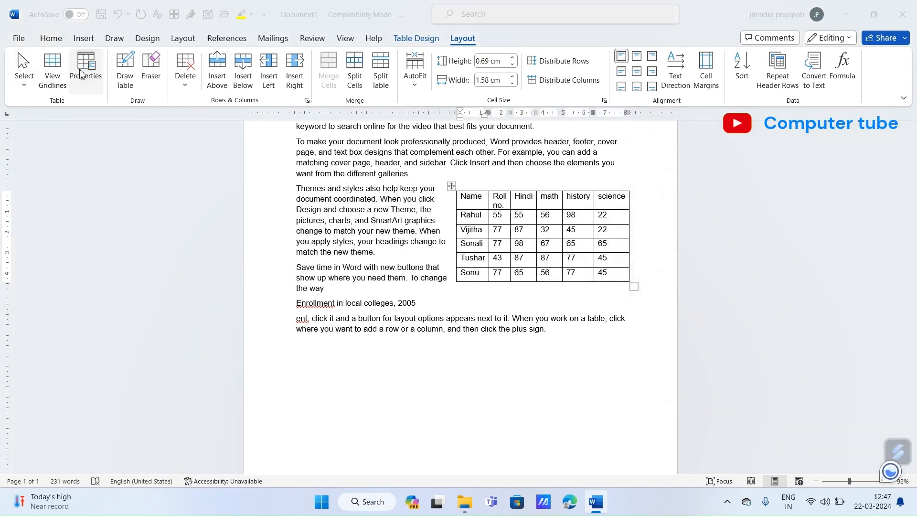
{"action": "left_click", "coordinate": [679, 297]}
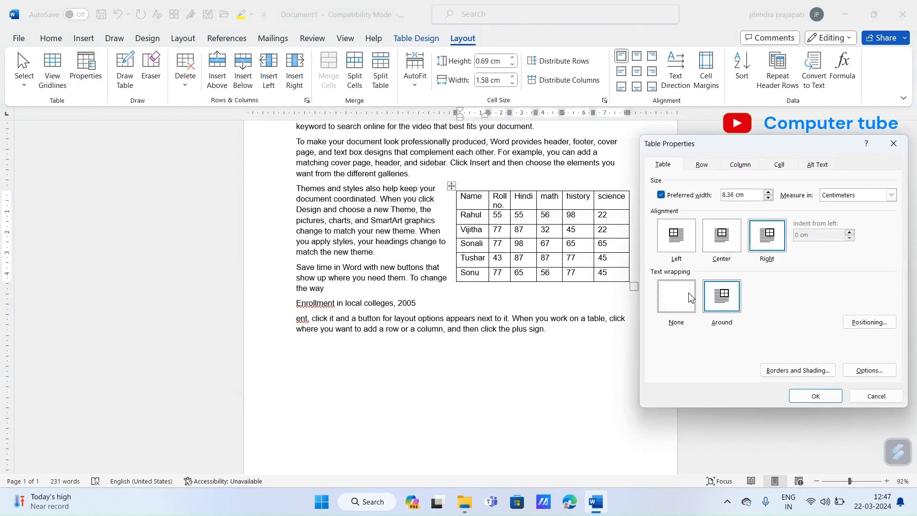
{"action": "left_click", "coordinate": [812, 396]}
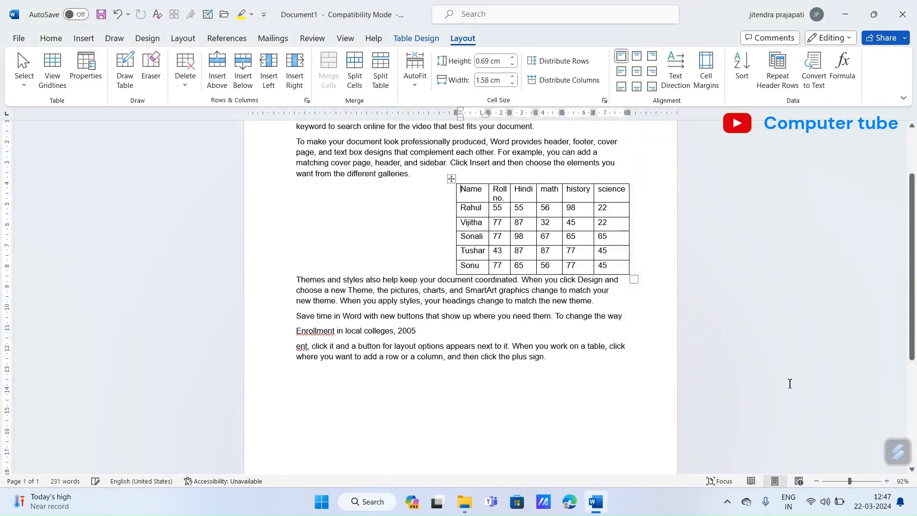
Set the marks table's alignment to Left in its table properties
{"action": "left_click", "coordinate": [85, 76]}
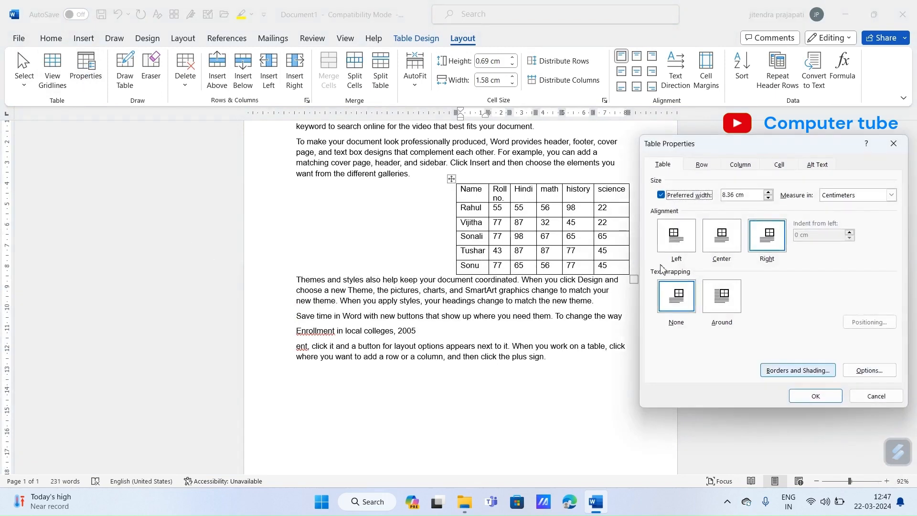
{"action": "left_click", "coordinate": [687, 241]}
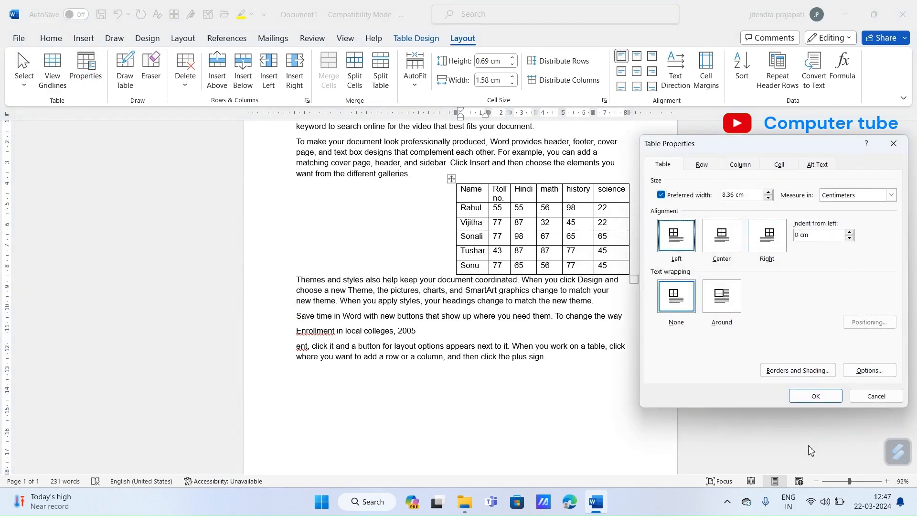
{"action": "left_click", "coordinate": [815, 395]}
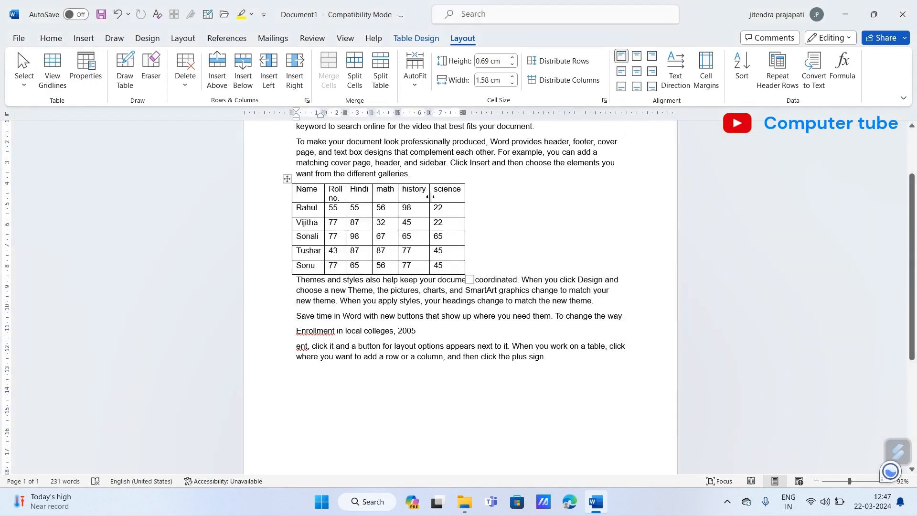
Review the marks table's preferred width and unit of measurement in its table properties
{"action": "scroll", "coordinate": [154, 229], "scroll_direction": "up", "scroll_amount": 3}
{"action": "left_click", "coordinate": [85, 69]}
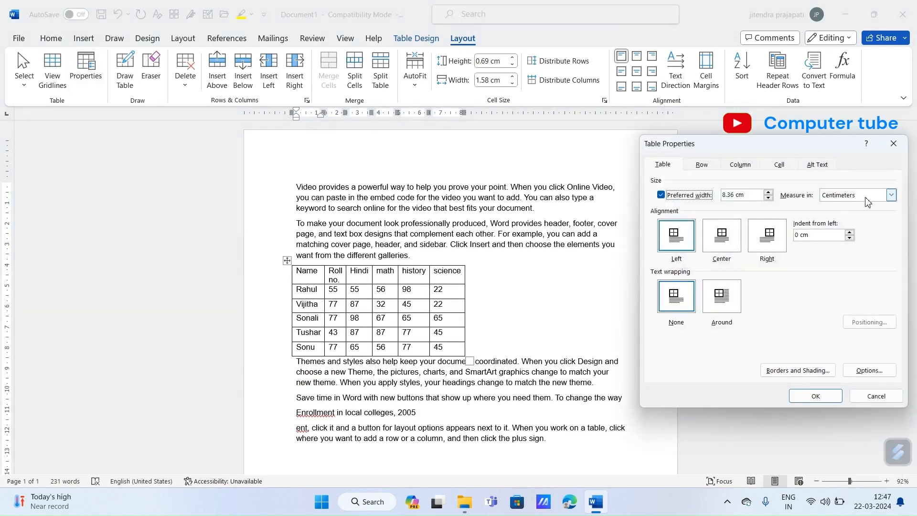
{"action": "left_click", "coordinate": [816, 396]}
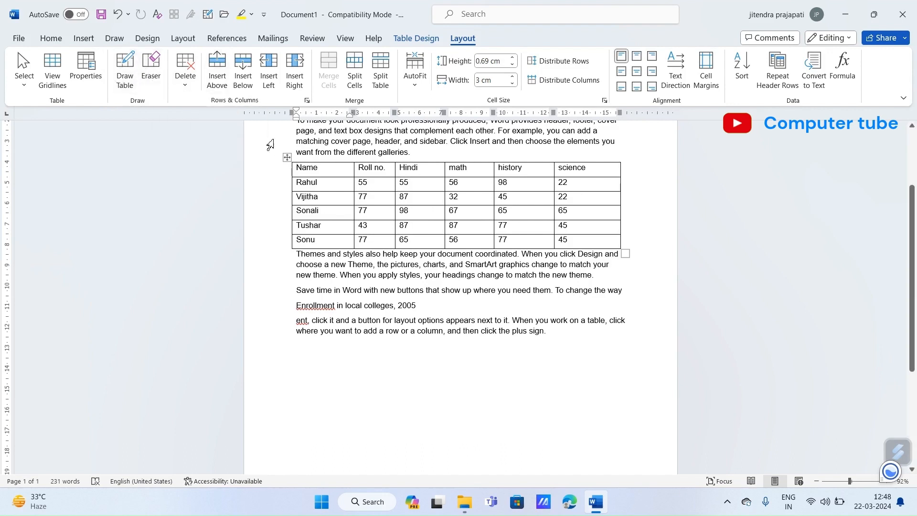
Draw a full-height vertical line through the Name column, leaving its first cell about 1.85 cm wide
{"action": "left_click", "coordinate": [125, 71]}
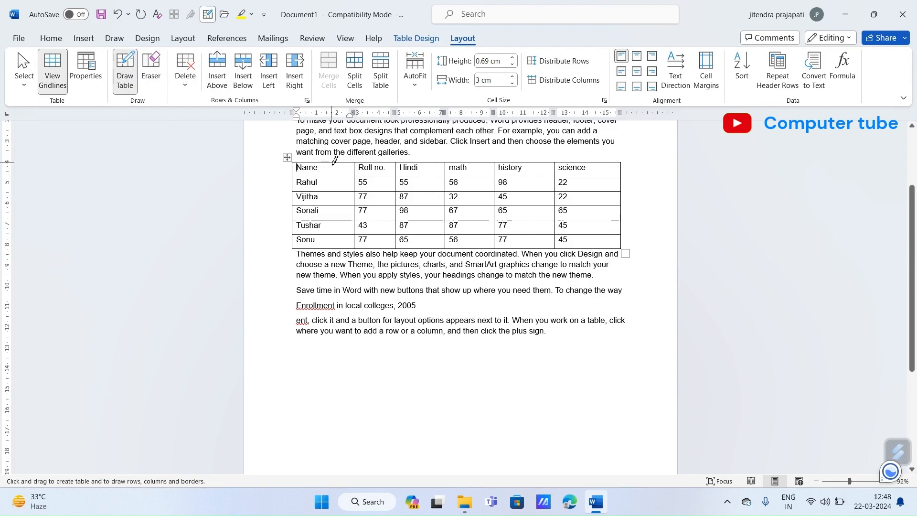
{"action": "left_click_drag", "start_coordinate": [335, 162], "coordinate": [329, 247]}
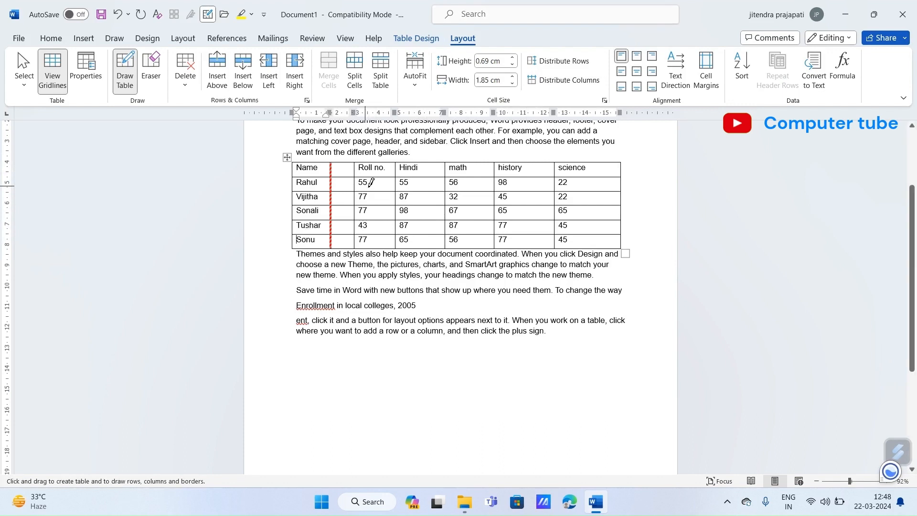
Set the table drawing pen to black with a single solid ½ pt line
{"action": "left_click", "coordinate": [413, 38]}
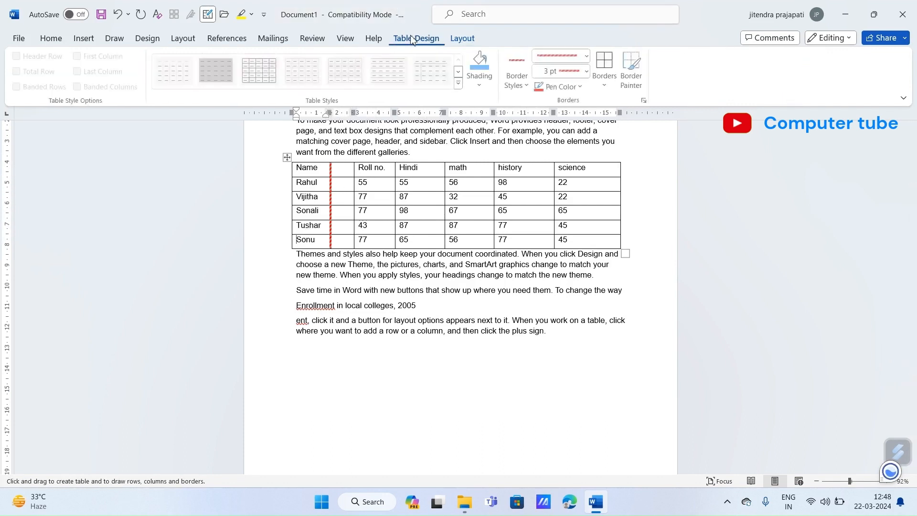
{"action": "left_click", "coordinate": [563, 86]}
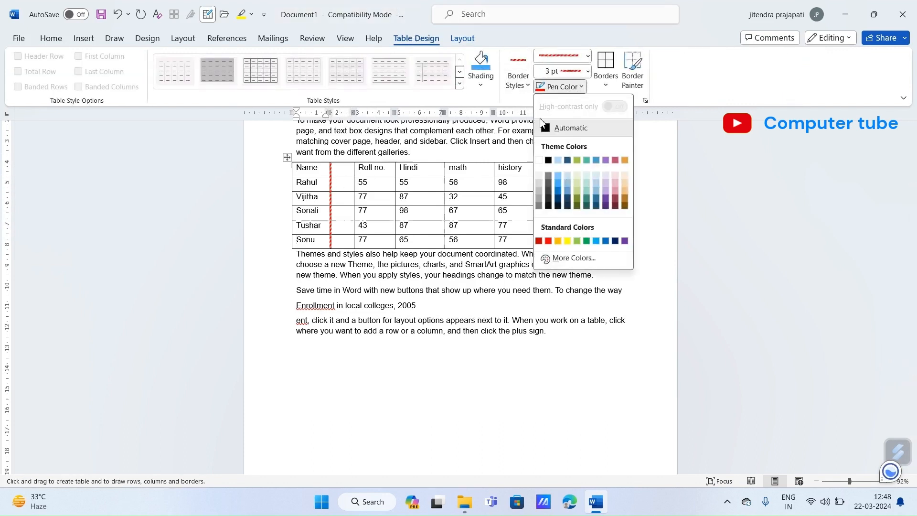
{"action": "left_click", "coordinate": [549, 160]}
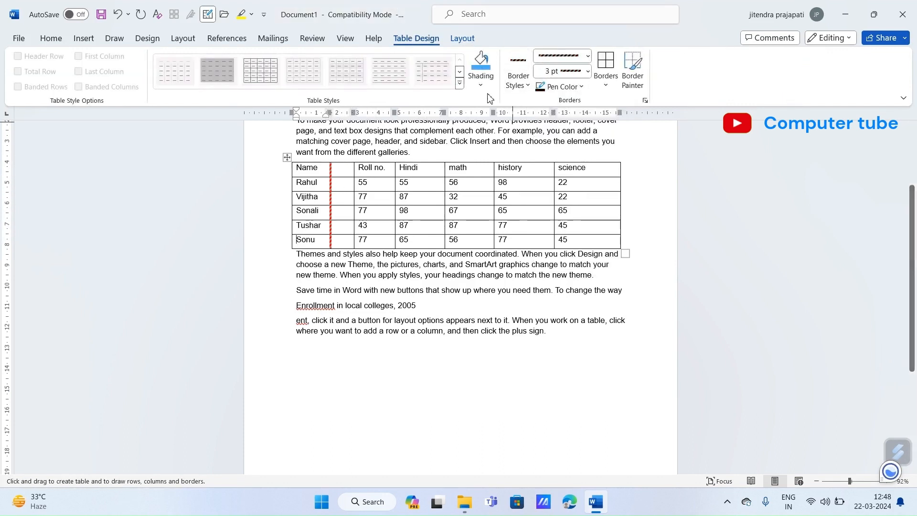
{"action": "left_click", "coordinate": [605, 84]}
{"action": "left_click", "coordinate": [588, 71]}
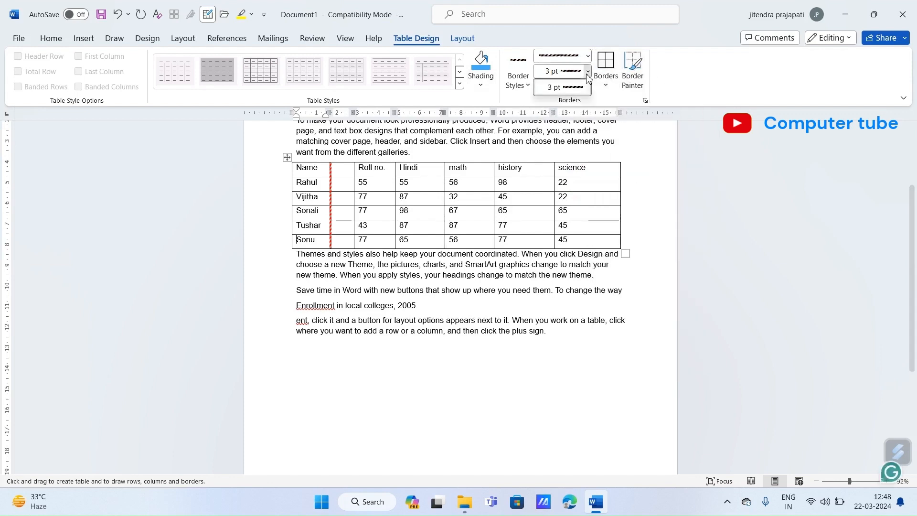
{"action": "left_click", "coordinate": [588, 72]}
{"action": "left_click", "coordinate": [588, 56]}
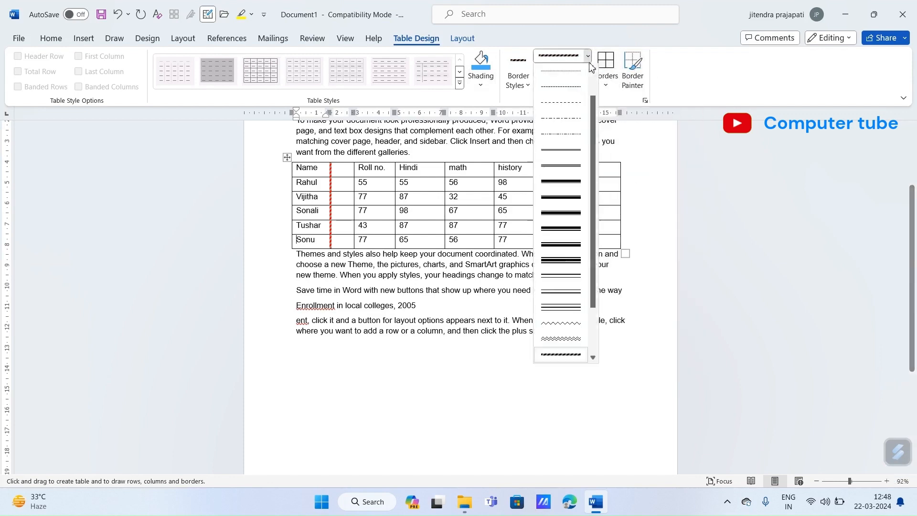
{"action": "left_click", "coordinate": [577, 91]}
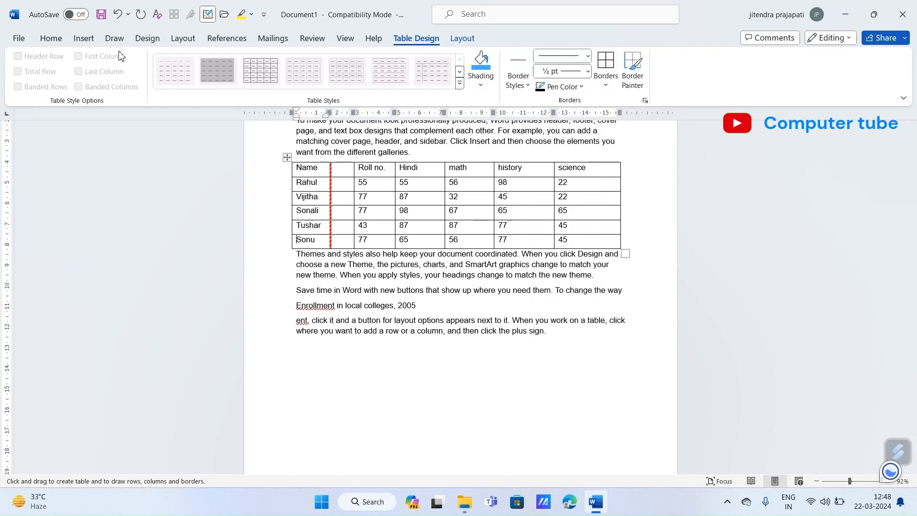
Draw a vertical line through the Hindi column, about 1.27 cm from its start, and an extra row below the marks table
{"action": "left_click", "coordinate": [468, 38]}
{"action": "left_click_drag", "start_coordinate": [424, 182], "coordinate": [423, 253]}
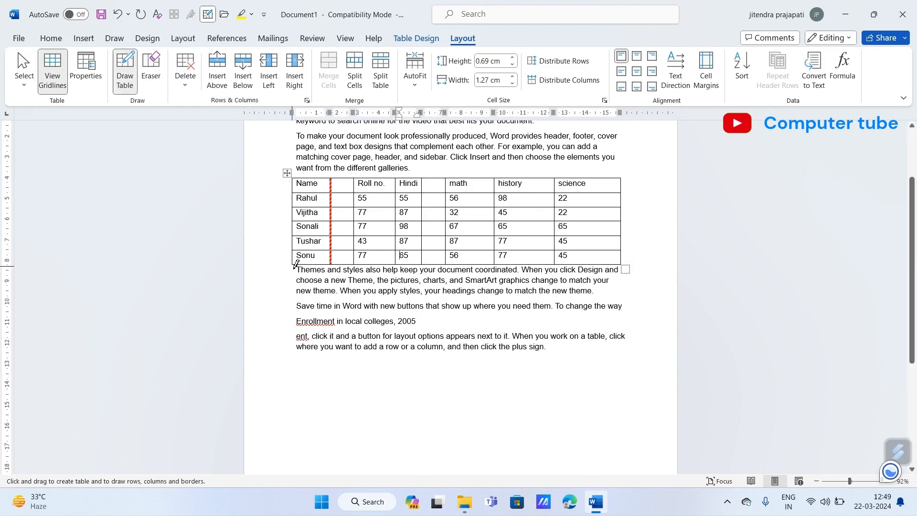
{"action": "mouse_move", "coordinate": [296, 263]}
{"action": "left_mouse_down"}
{"action": "mouse_move", "coordinate": [317, 287]}
{"action": "mouse_move", "coordinate": [564, 311]}
{"action": "mouse_move", "coordinate": [631, 334]}
{"action": "mouse_move", "coordinate": [614, 345]}
{"action": "mouse_move", "coordinate": [628, 357]}
{"action": "left_mouse_up"}
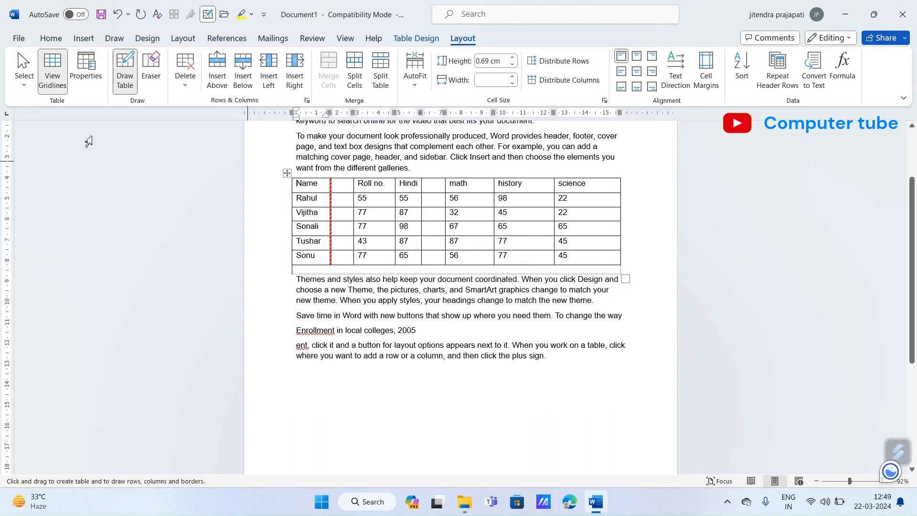
Switch the table gridlines off and on, examining the drawn row below the marks table up close
{"action": "left_click", "coordinate": [58, 79]}
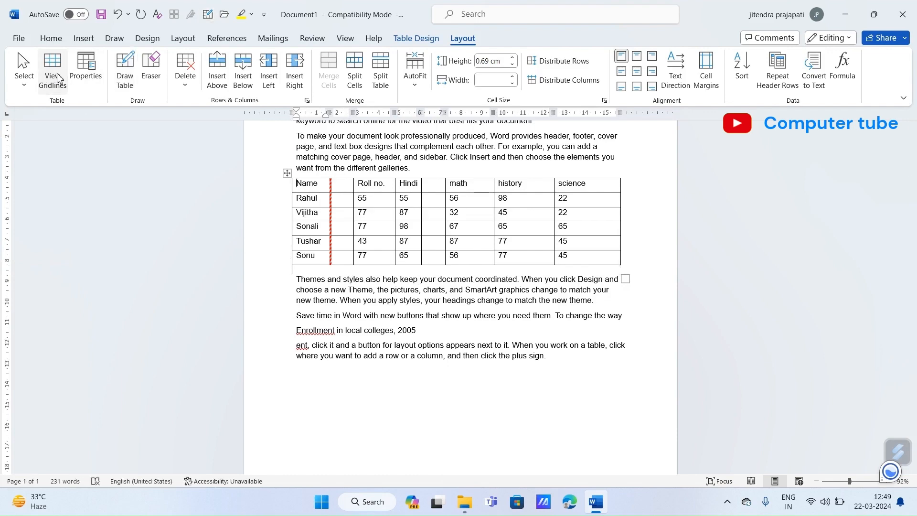
{"action": "left_click", "coordinate": [58, 79]}
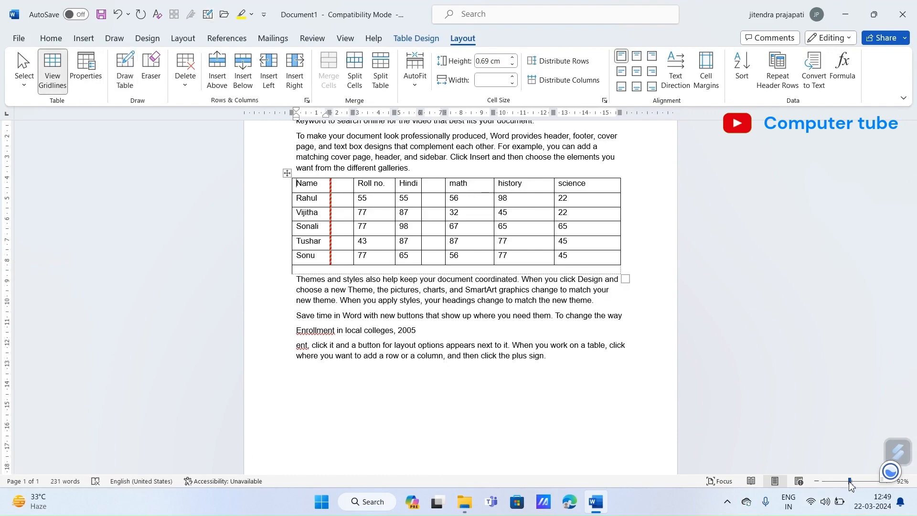
{"action": "left_click_drag", "start_coordinate": [850, 481], "coordinate": [870, 485]}
{"action": "scroll", "coordinate": [339, 203], "scroll_direction": "down", "scroll_amount": 8}
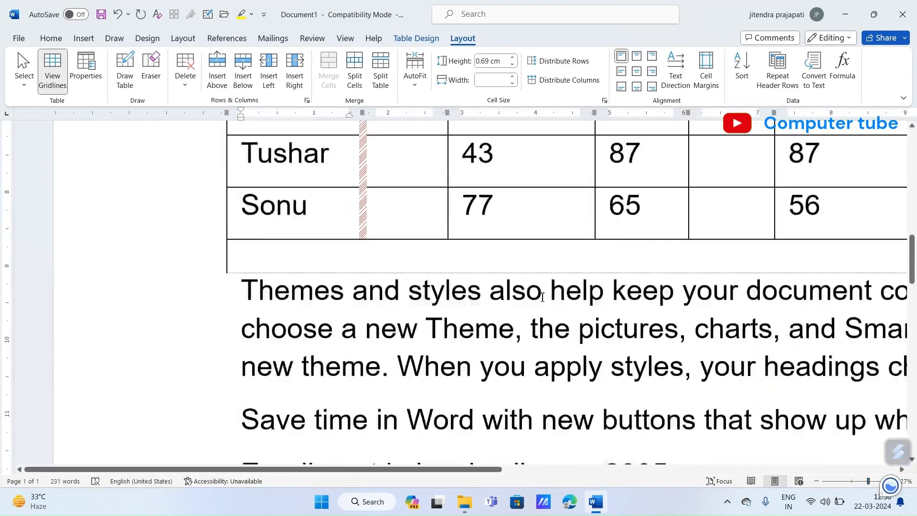
{"action": "scroll", "coordinate": [338, 203], "scroll_direction": "up", "scroll_amount": 5}
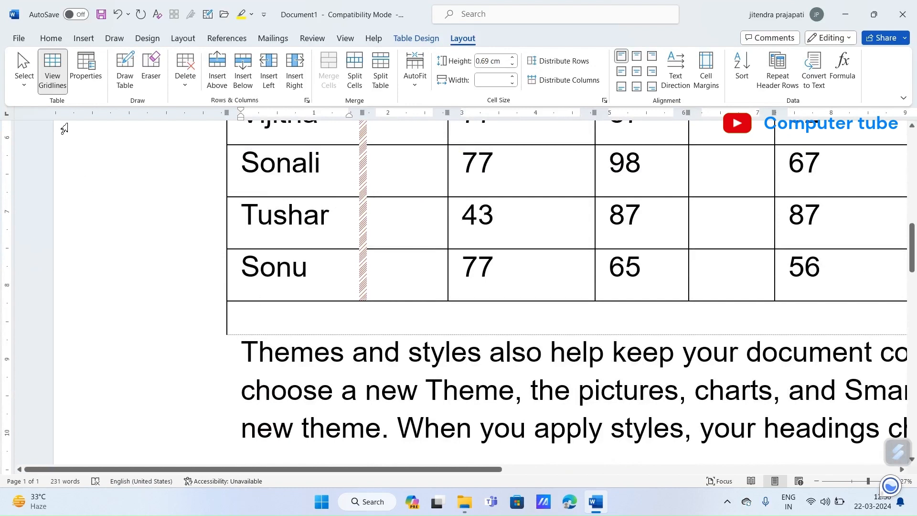
{"action": "left_click", "coordinate": [52, 71]}
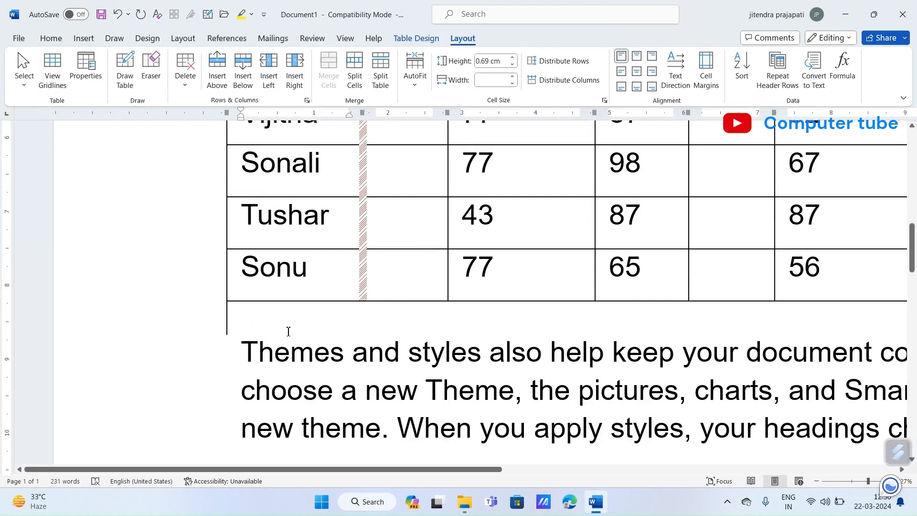
{"action": "left_click", "coordinate": [52, 80]}
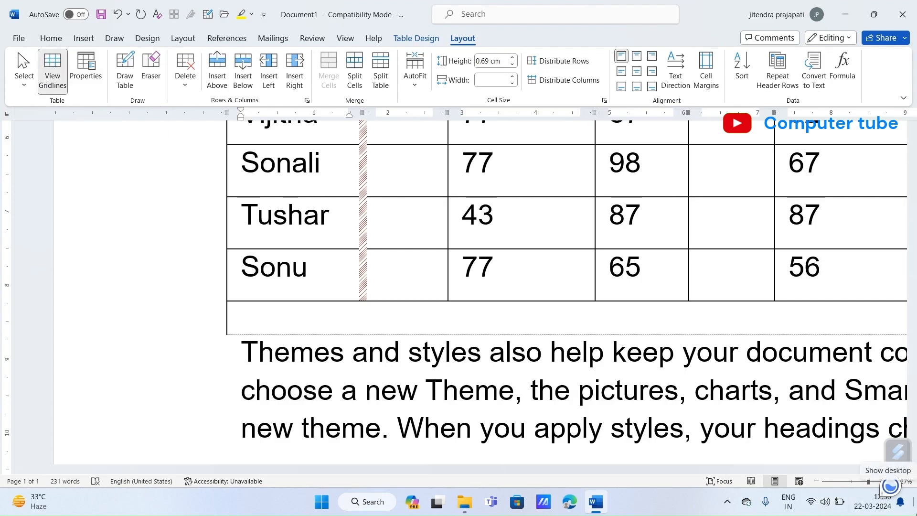
{"action": "left_click_drag", "start_coordinate": [875, 482], "coordinate": [852, 482]}
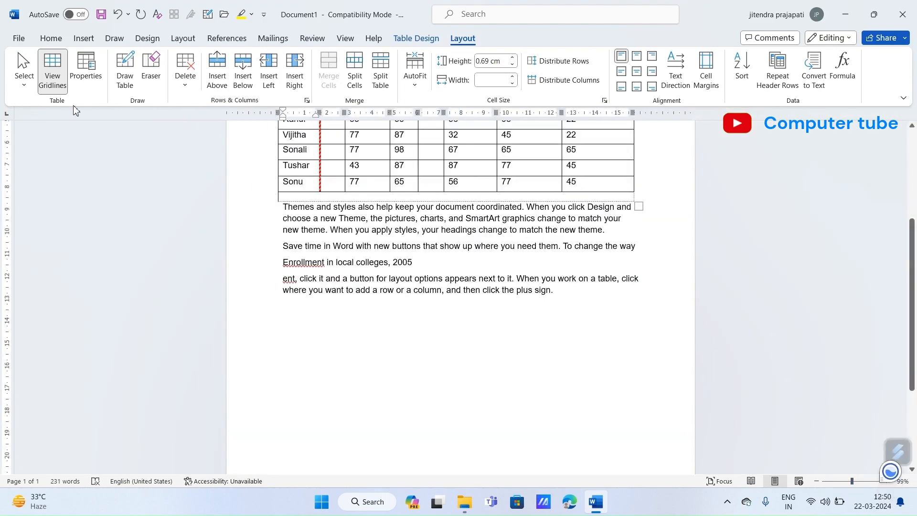
{"action": "scroll", "coordinate": [385, 197], "scroll_direction": "up", "scroll_amount": 2}
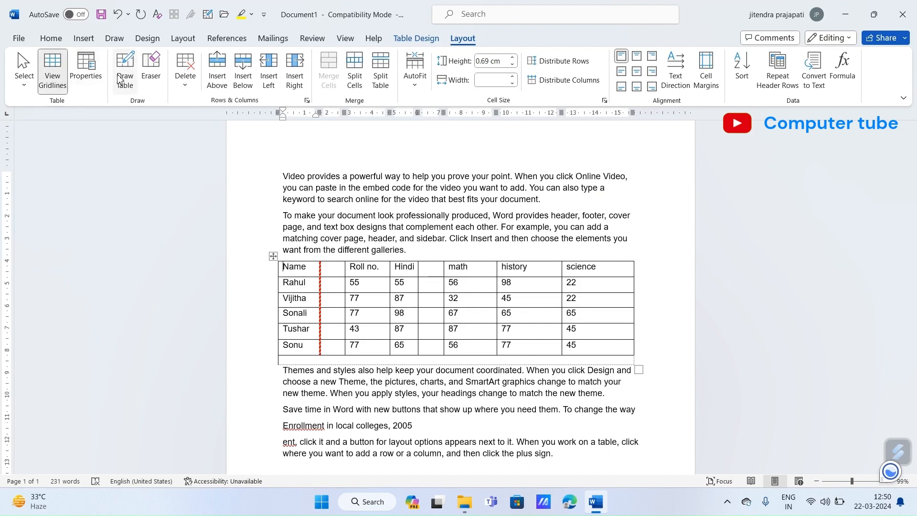
Erase the extra row below the marks table and the red vertical line through the Name column
{"action": "left_click", "coordinate": [153, 71]}
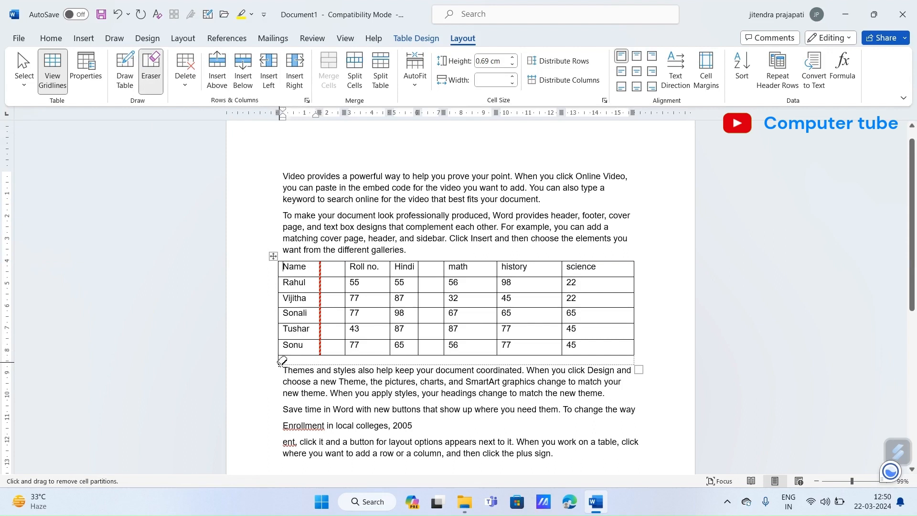
{"action": "left_click", "coordinate": [281, 361]}
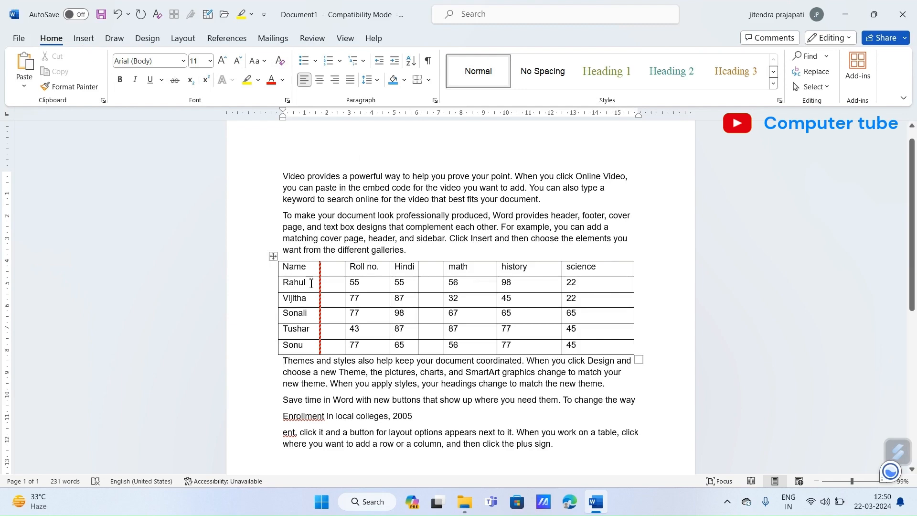
{"action": "left_click", "coordinate": [314, 273]}
{"action": "left_click", "coordinate": [462, 38]}
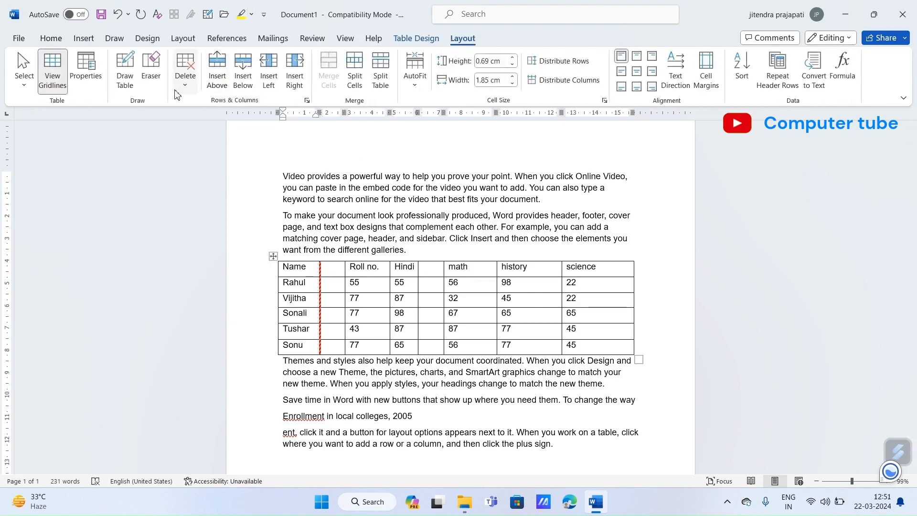
{"action": "left_click", "coordinate": [151, 67]}
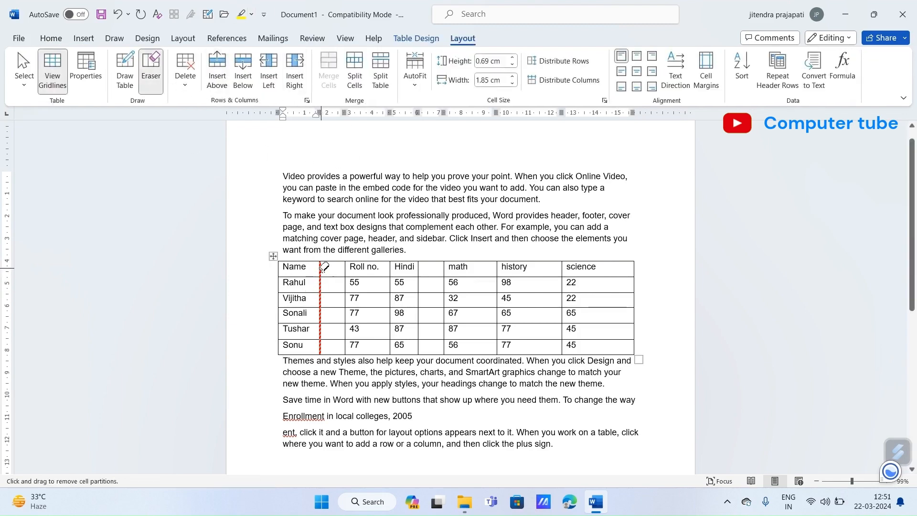
{"action": "left_click_drag", "start_coordinate": [324, 267], "coordinate": [323, 352]}
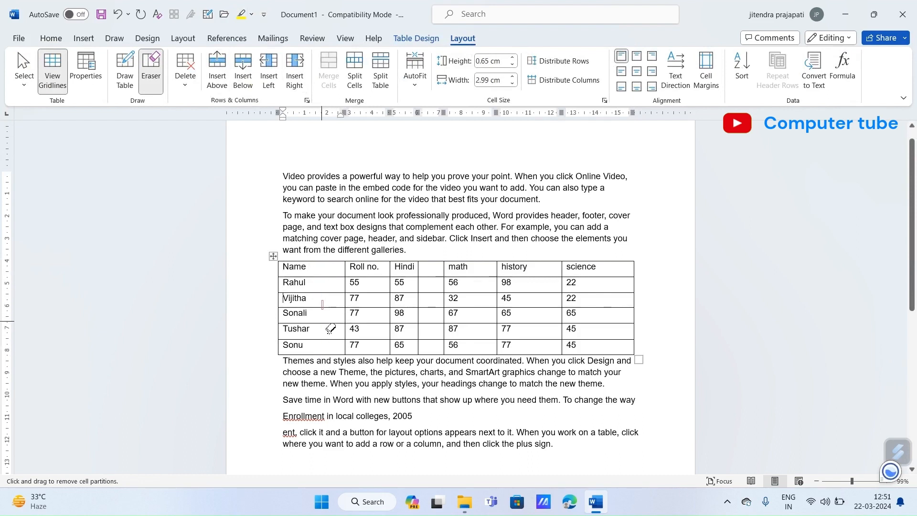
Try erasing the cell borders around the roll numbers in the first two student rows, and undo the erasures
{"action": "left_click", "coordinate": [346, 283]}
{"action": "left_click", "coordinate": [348, 305]}
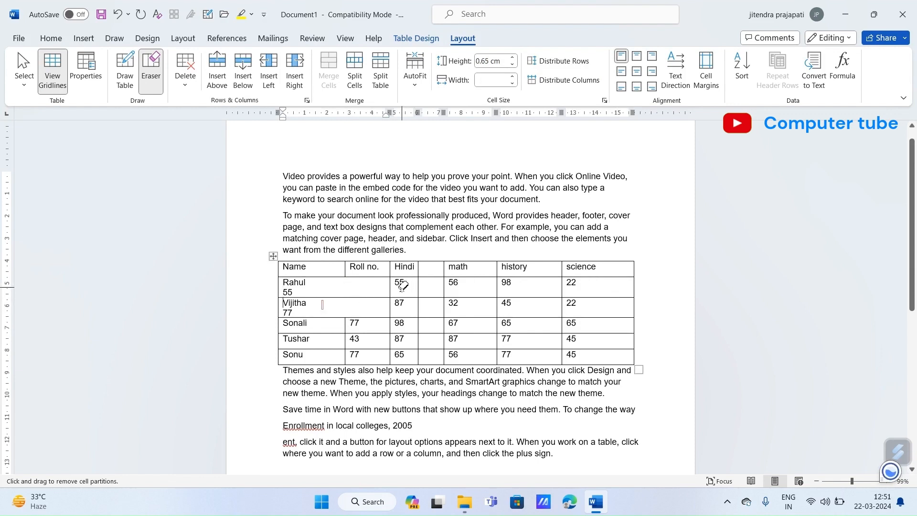
{"action": "left_click", "coordinate": [391, 287]}
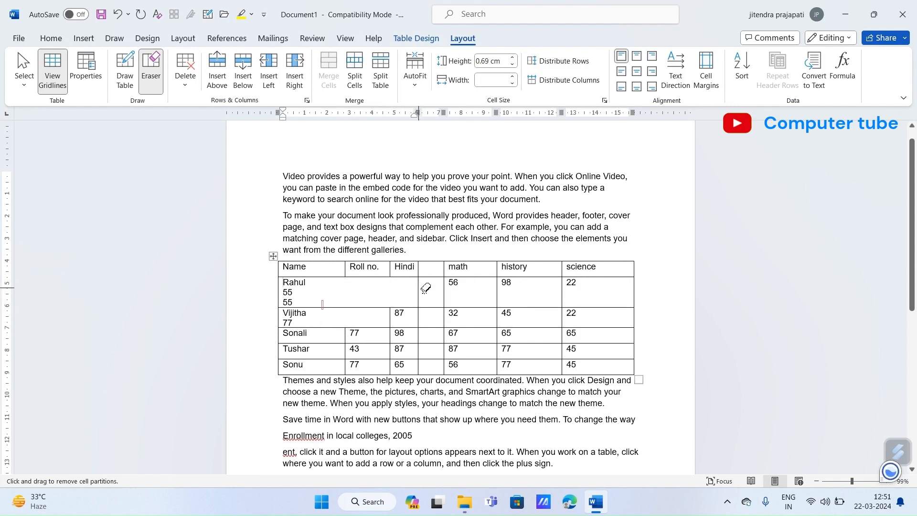
{"action": "key", "text": "ctrl+z"}
{"action": "key", "text": "ctrl+z"}
{"action": "key", "text": "ctrl+z"}
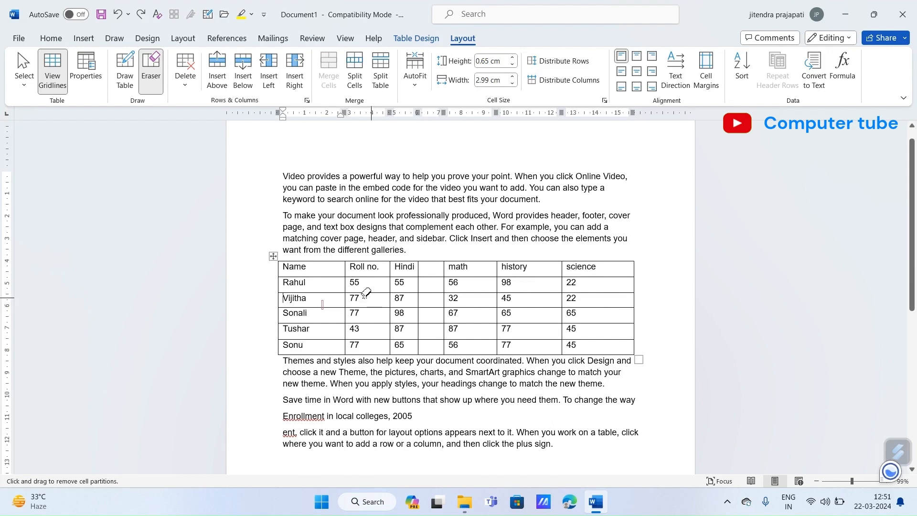
Try erasing the math column, the second and third student rows, and cells in the marks table's upper rows
{"action": "left_click_drag", "start_coordinate": [464, 245], "coordinate": [484, 367]}
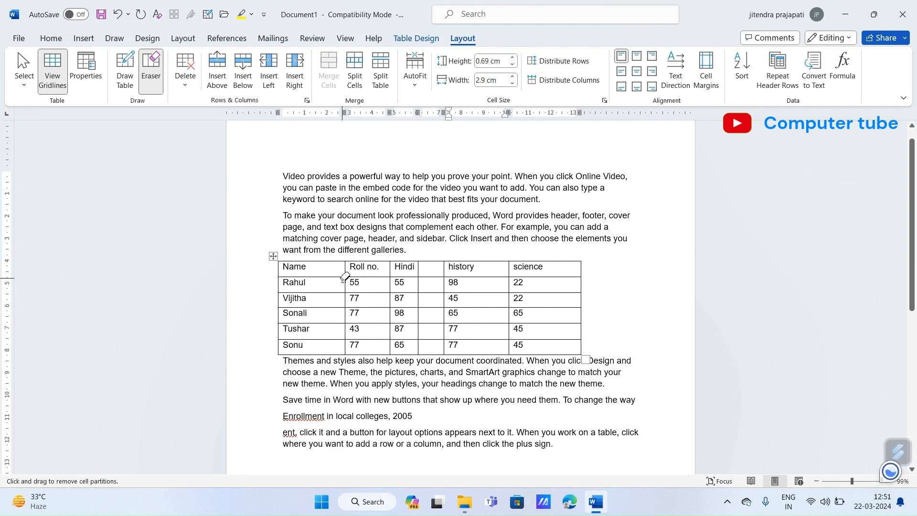
{"action": "mouse_move", "coordinate": [251, 302]}
{"action": "left_mouse_down"}
{"action": "mouse_move", "coordinate": [488, 297]}
{"action": "mouse_move", "coordinate": [618, 318]}
{"action": "left_mouse_up"}
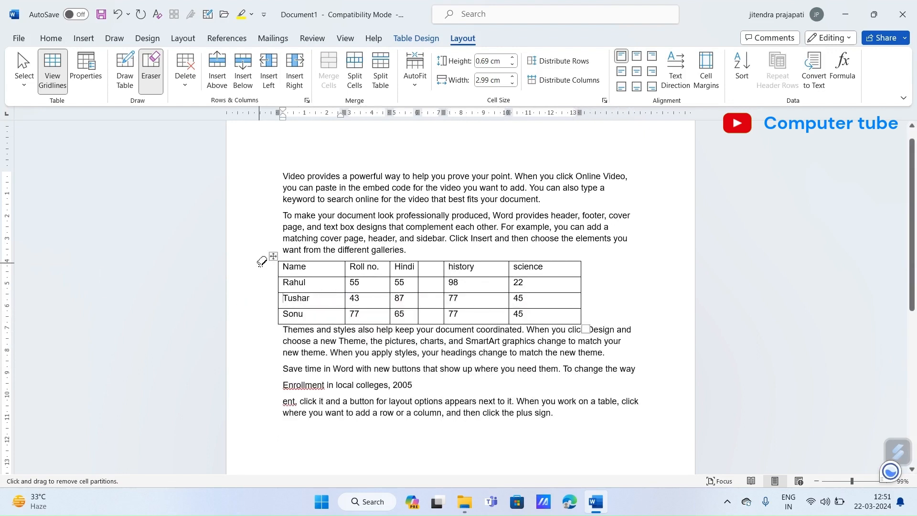
{"action": "mouse_move", "coordinate": [262, 262]}
{"action": "left_mouse_down"}
{"action": "mouse_move", "coordinate": [428, 325]}
{"action": "mouse_move", "coordinate": [629, 309]}
{"action": "mouse_move", "coordinate": [518, 295]}
{"action": "left_mouse_up"}
Undo the erasures, the drawn lines and the earlier enlargement of the marks table
{"action": "key", "text": "ctrl+z"}
{"action": "key", "text": "ctrl+z"}
{"action": "key", "text": "ctrl+z"}
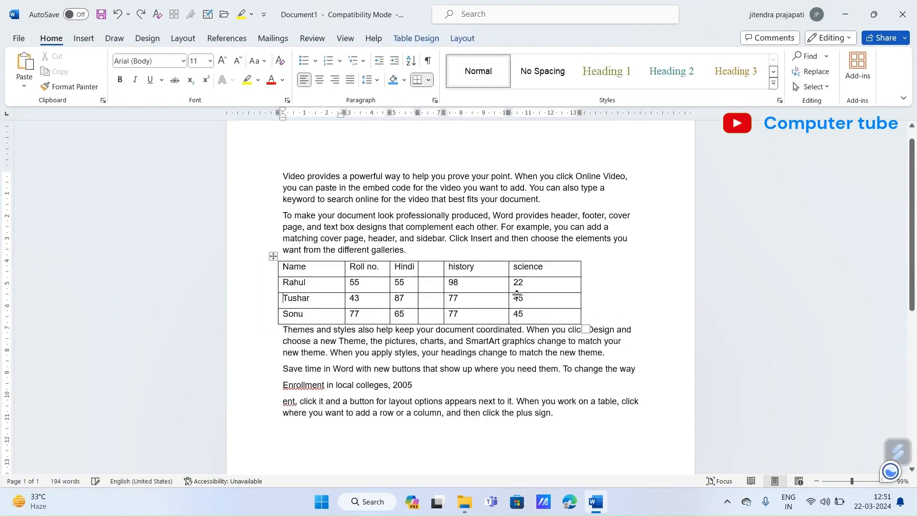
{"action": "key", "text": "ctrl+z"}
{"action": "key", "text": "ctrl+z"}
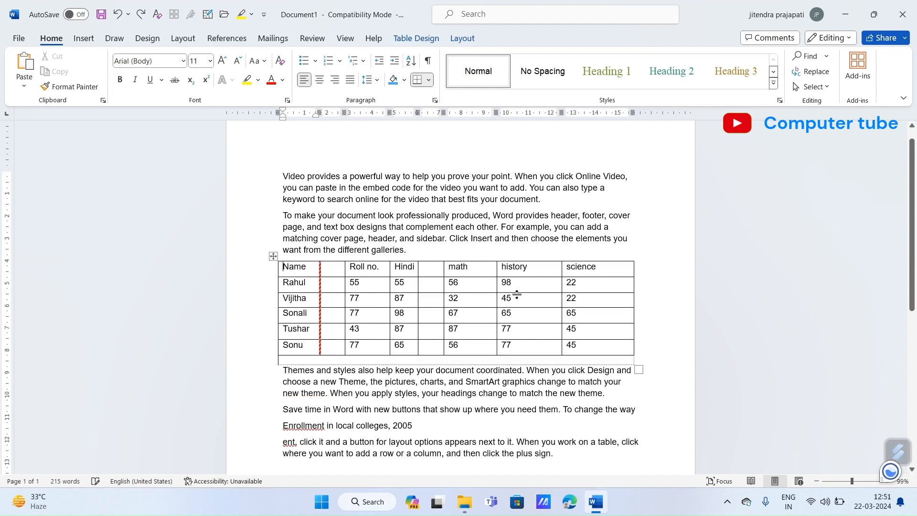
{"action": "key", "text": "ctrl+z"}
{"action": "key", "text": "ctrl+z"}
{"action": "key", "text": "ctrl+z"}
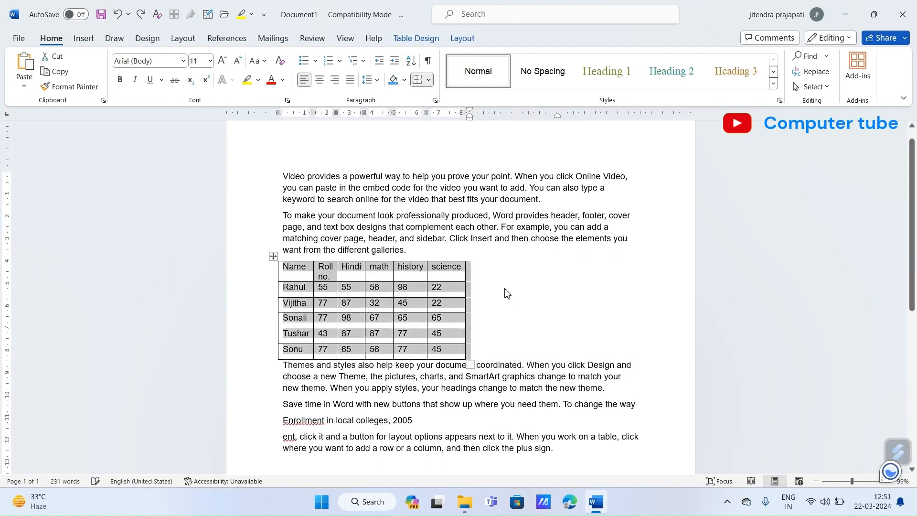
Enlarge the marks table to nearly the full width of the text
{"action": "left_click_drag", "start_coordinate": [470, 366], "coordinate": [619, 348]}
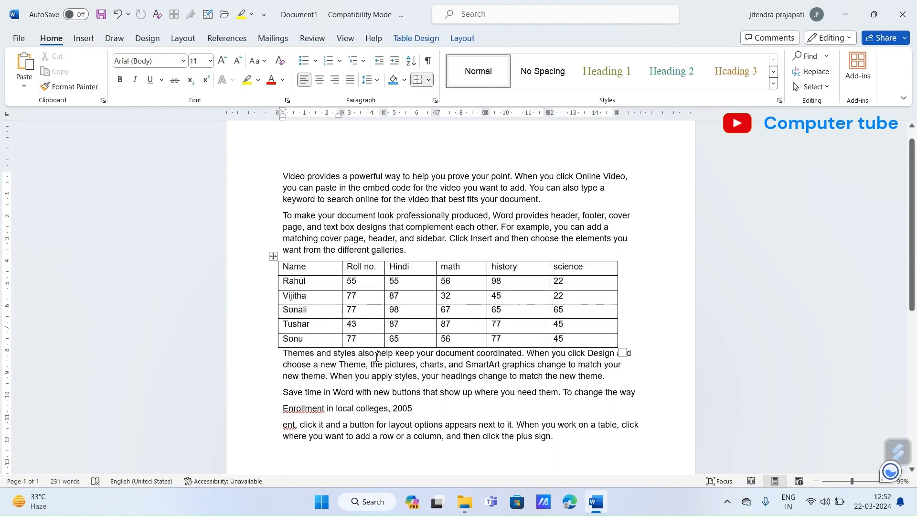
{"action": "left_click", "coordinate": [462, 39]}
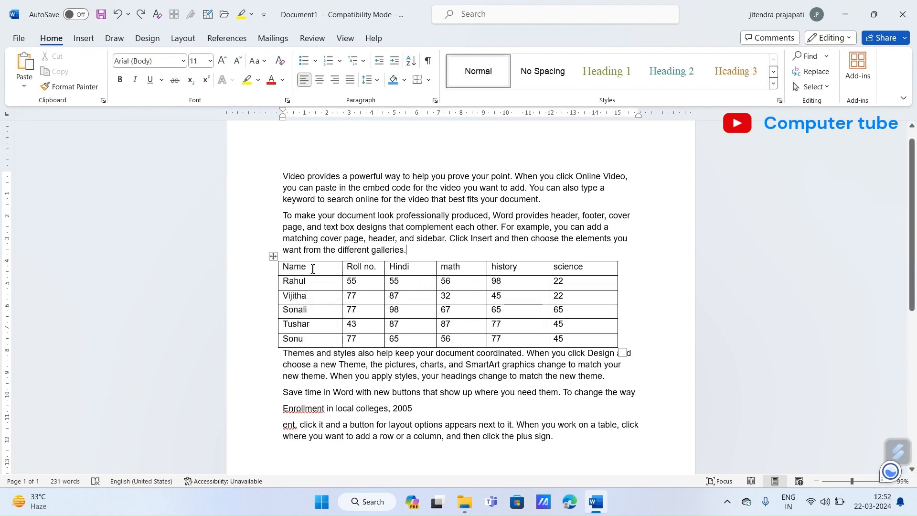
Try deleting the Hindi column from the marks table, and undo the deletion
{"action": "left_click", "coordinate": [416, 270]}
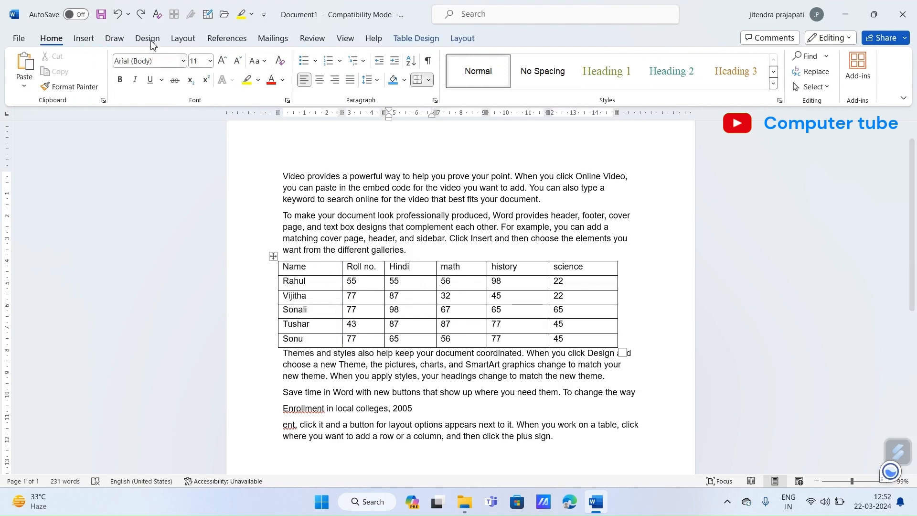
{"action": "left_click", "coordinate": [462, 38]}
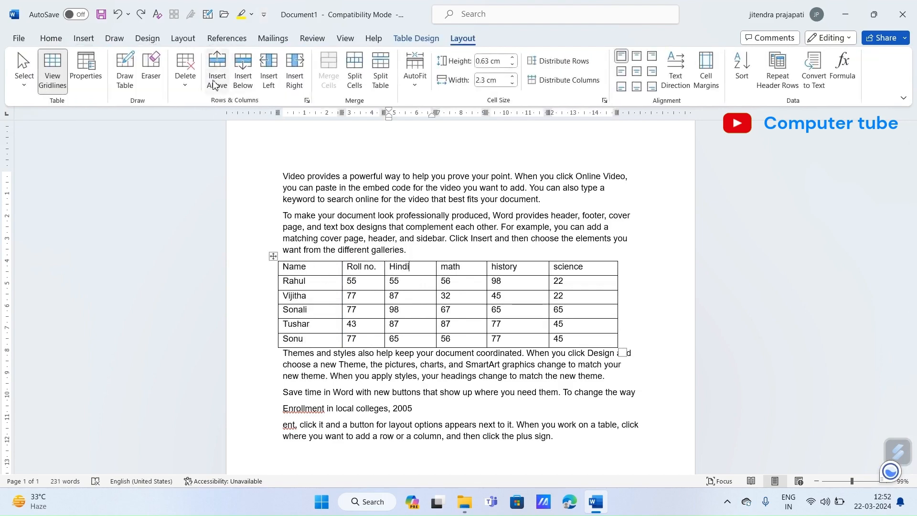
{"action": "left_click", "coordinate": [185, 72]}
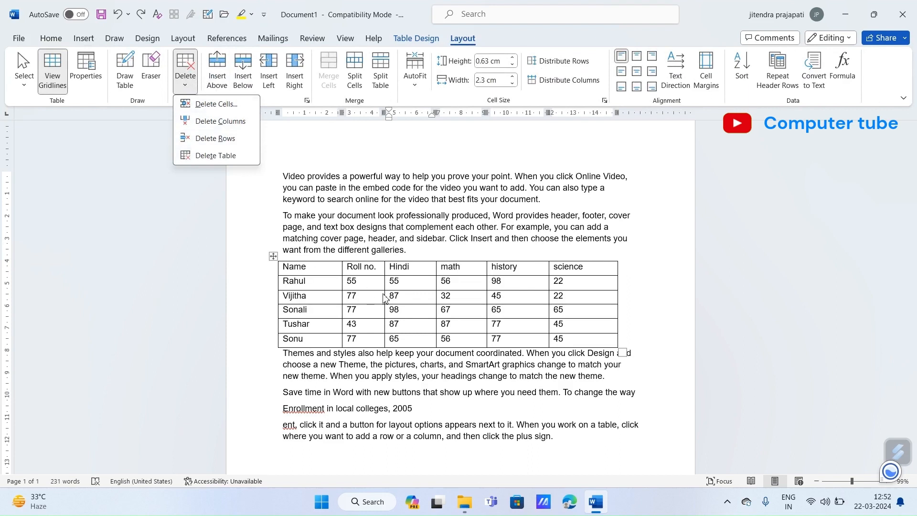
{"action": "left_click", "coordinate": [415, 270]}
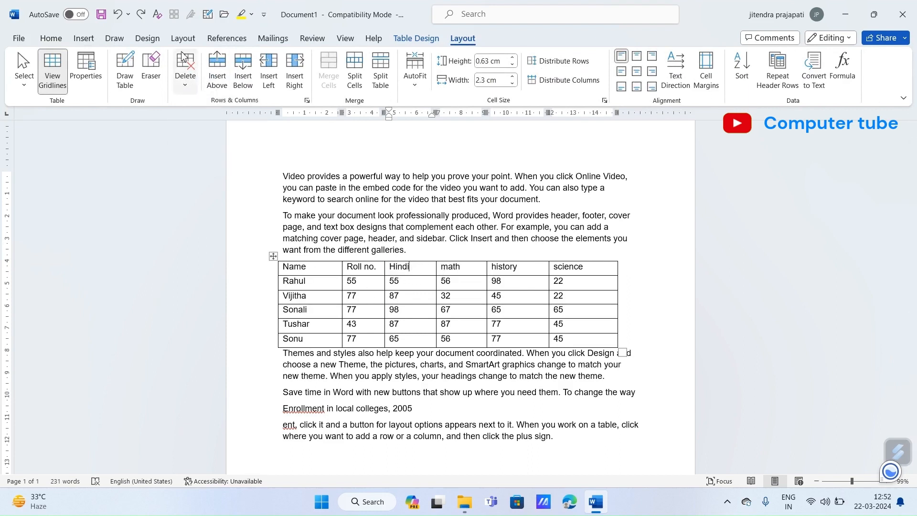
{"action": "left_click", "coordinate": [186, 72]}
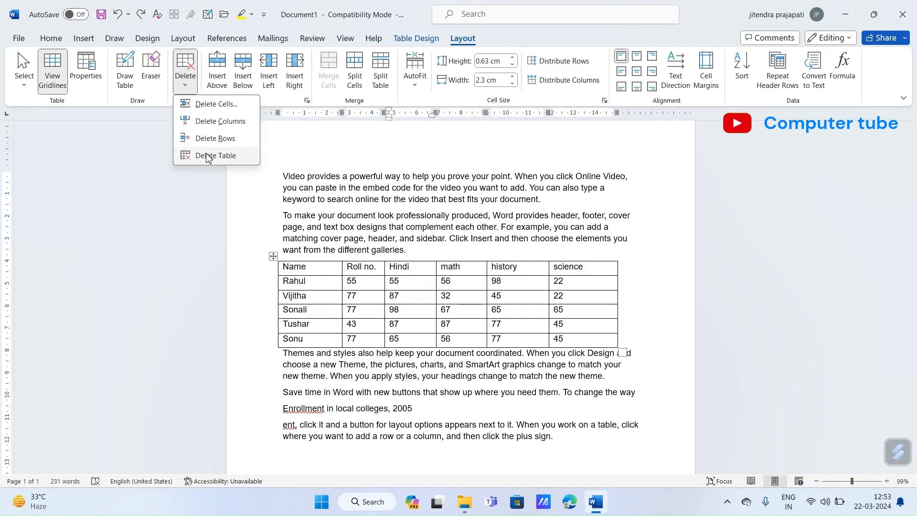
{"action": "left_click", "coordinate": [206, 125]}
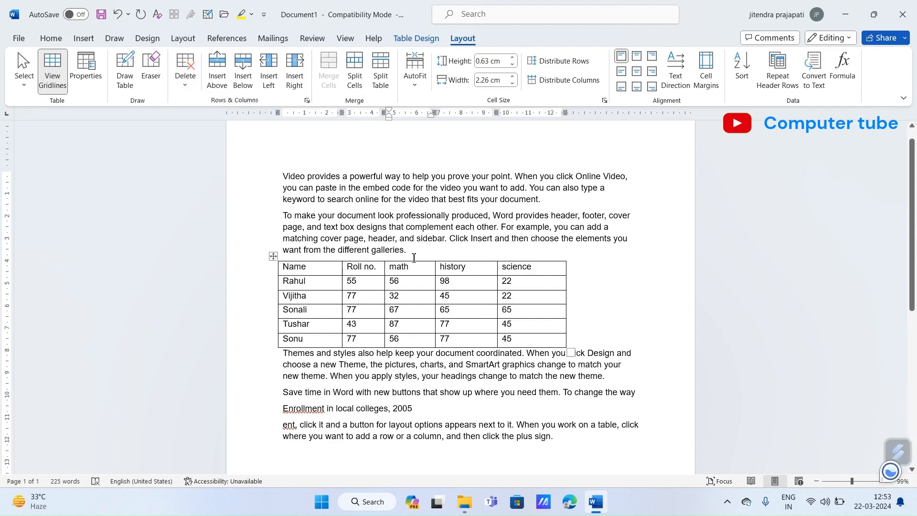
{"action": "key", "text": "ctrl+z"}
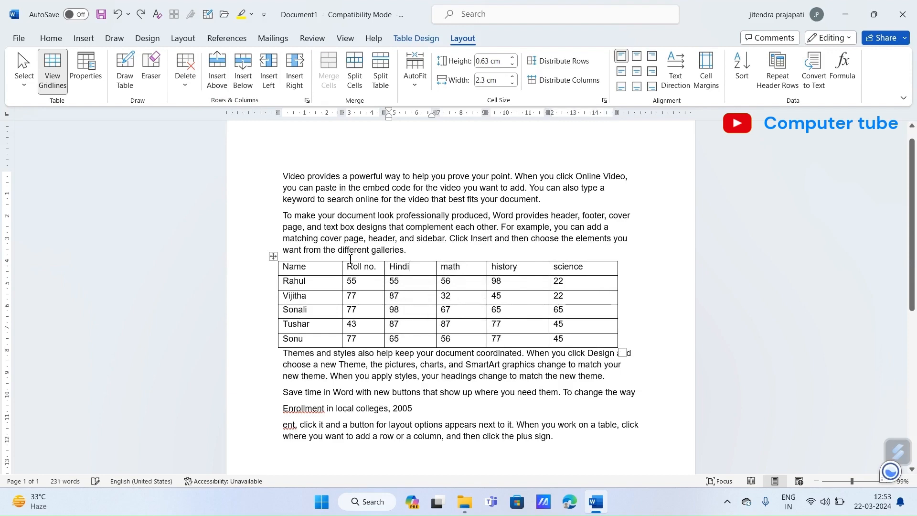
Try deleting the entire marks table, and undo the deletion
{"action": "left_click", "coordinate": [190, 85]}
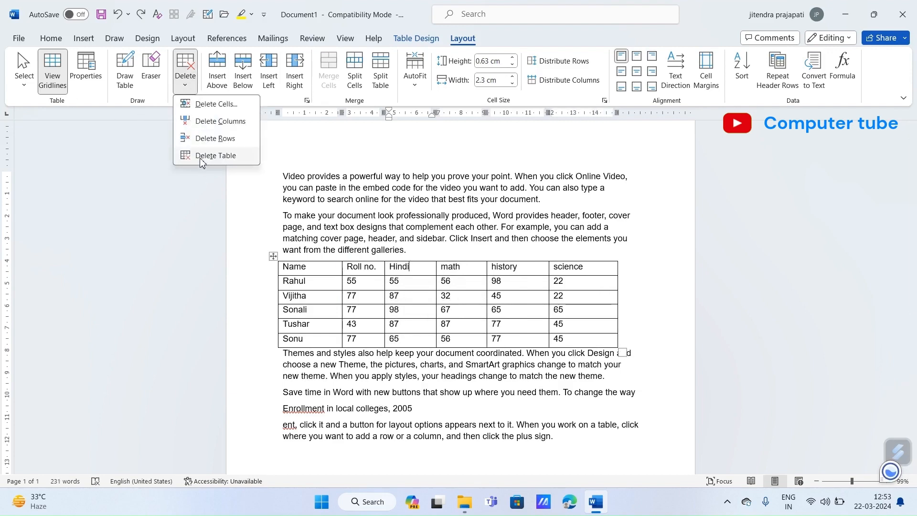
{"action": "left_click", "coordinate": [201, 156]}
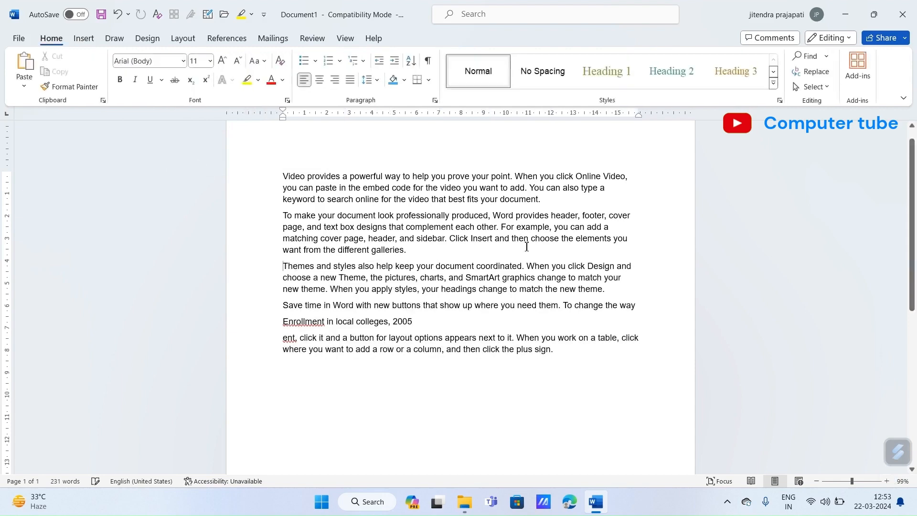
{"action": "key", "text": "ctrl+z"}
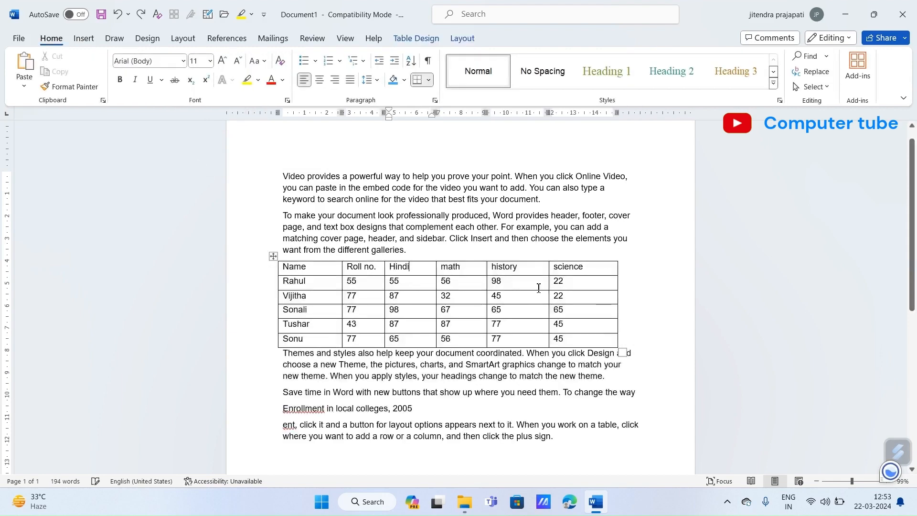
Move the marks table below the last paragraph of the document
{"action": "left_click", "coordinate": [462, 38]}
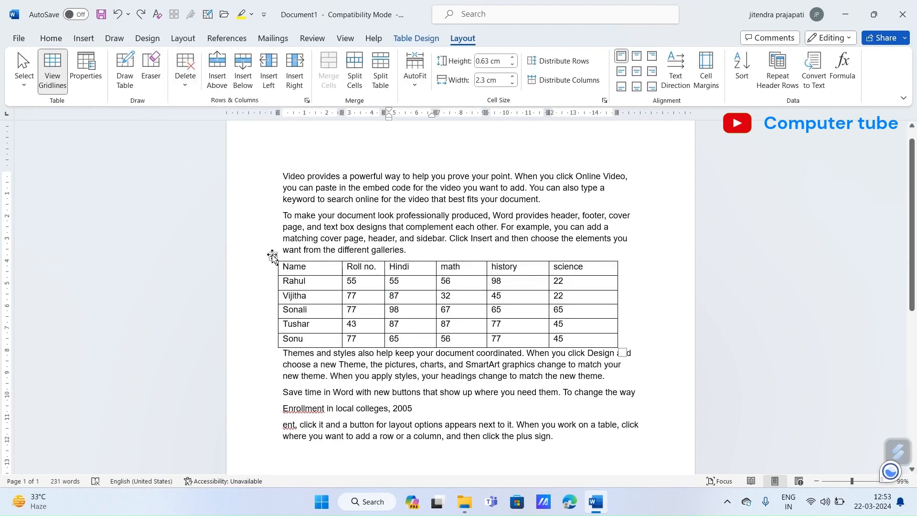
{"action": "left_click_drag", "start_coordinate": [272, 255], "coordinate": [285, 376]}
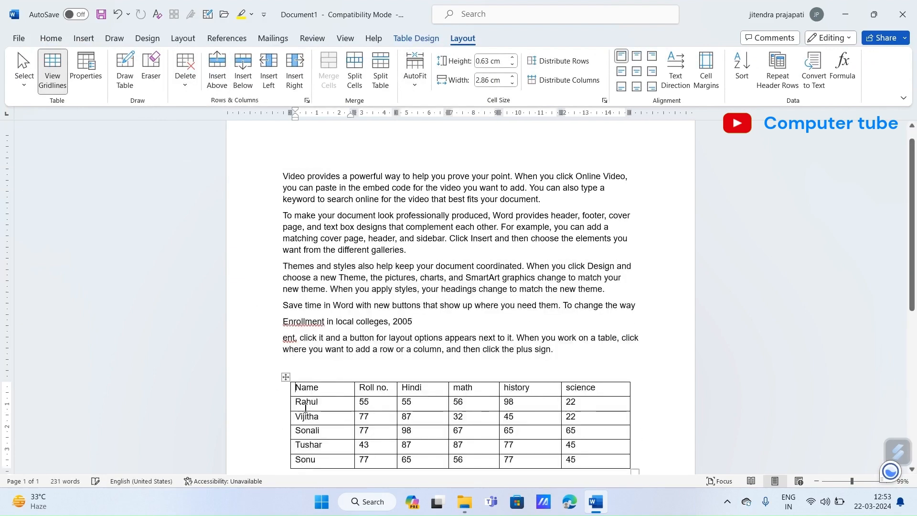
{"action": "scroll", "coordinate": [306, 407], "scroll_direction": "down", "scroll_amount": 3}
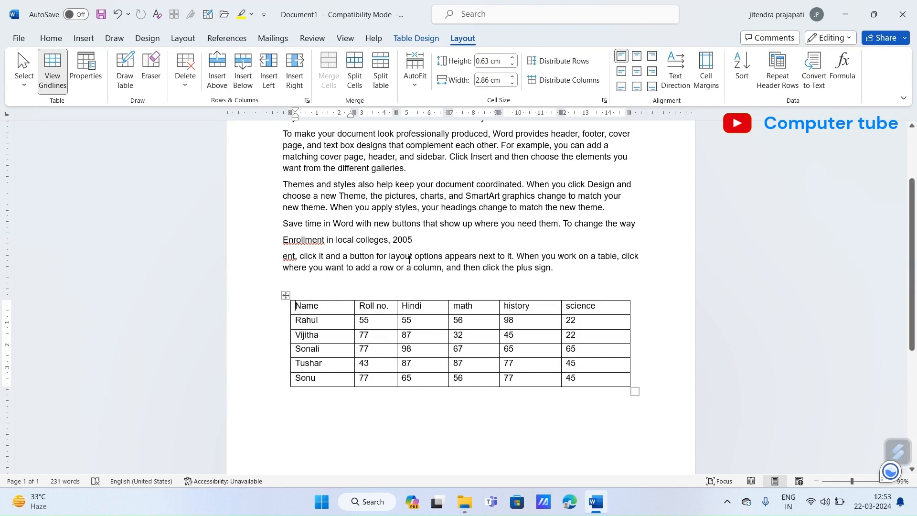
Insert a blank row above the header row, try a second blank row beneath it, and remove that second row
{"action": "left_click", "coordinate": [218, 84]}
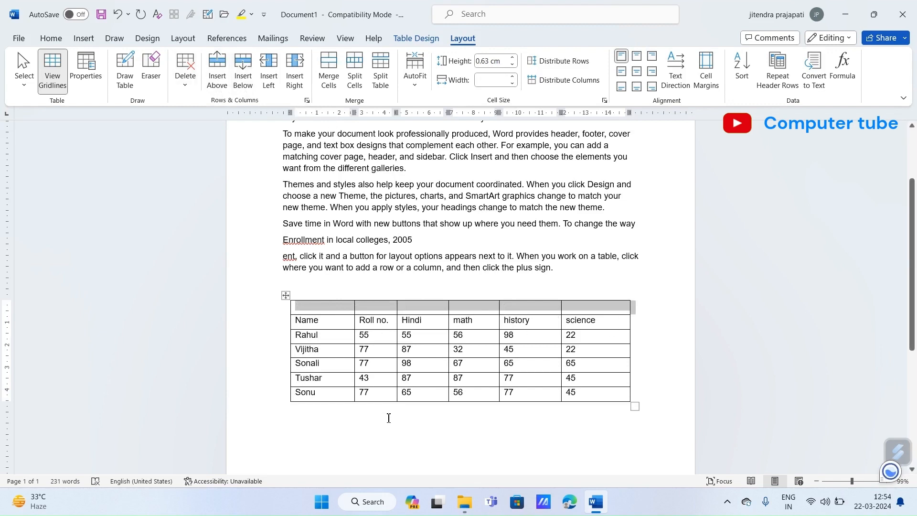
{"action": "left_click", "coordinate": [243, 80]}
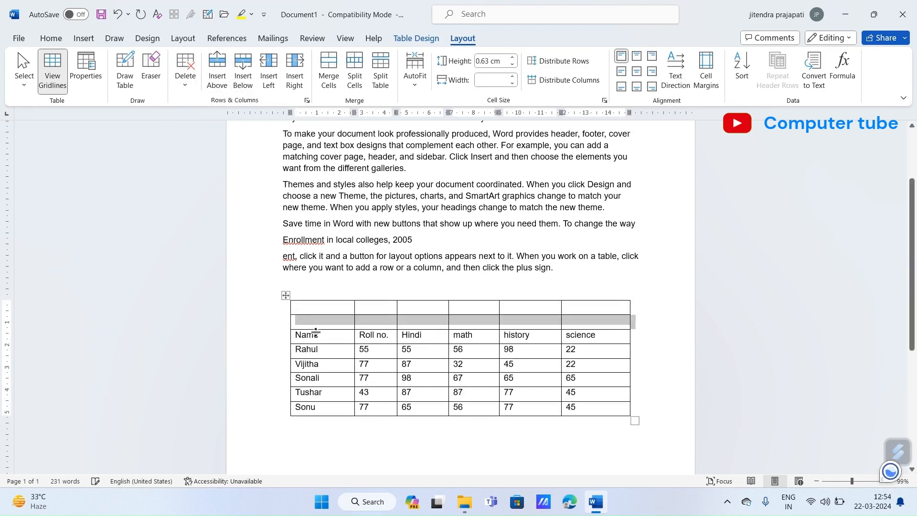
{"action": "key", "text": "BackSpace"}
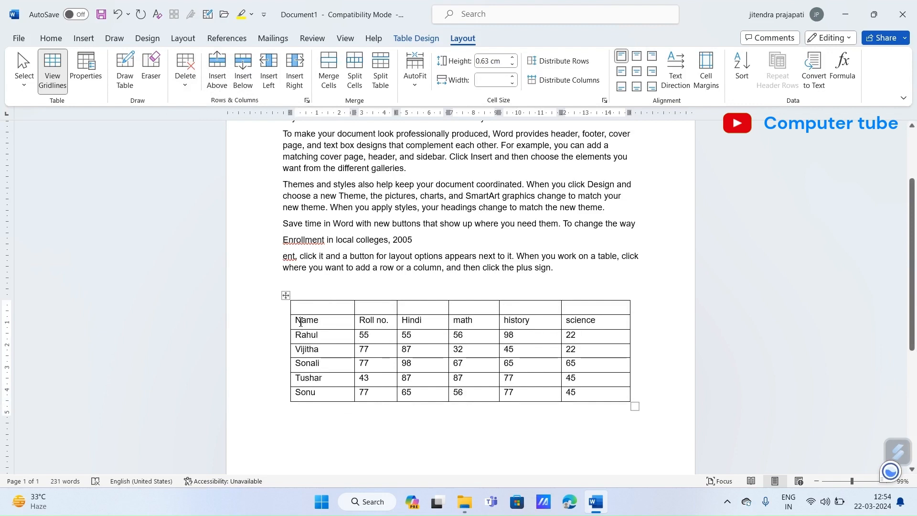
Insert a blank row below the last student row of the marks table
{"action": "left_click", "coordinate": [327, 405]}
{"action": "left_click", "coordinate": [322, 393]}
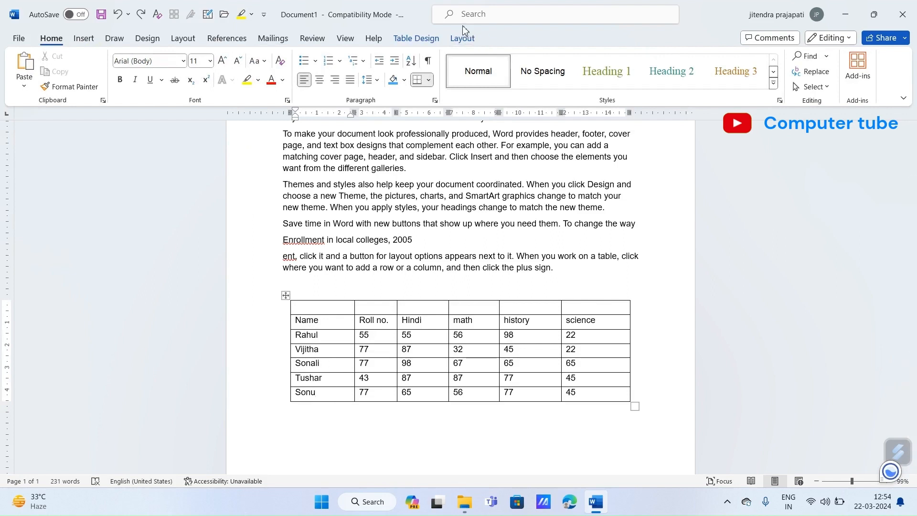
{"action": "left_click", "coordinate": [468, 41]}
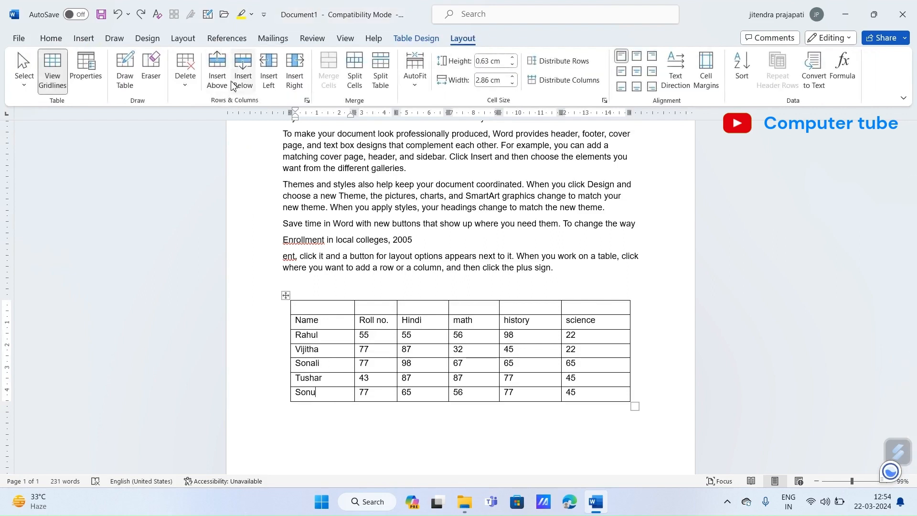
{"action": "left_click", "coordinate": [243, 70]}
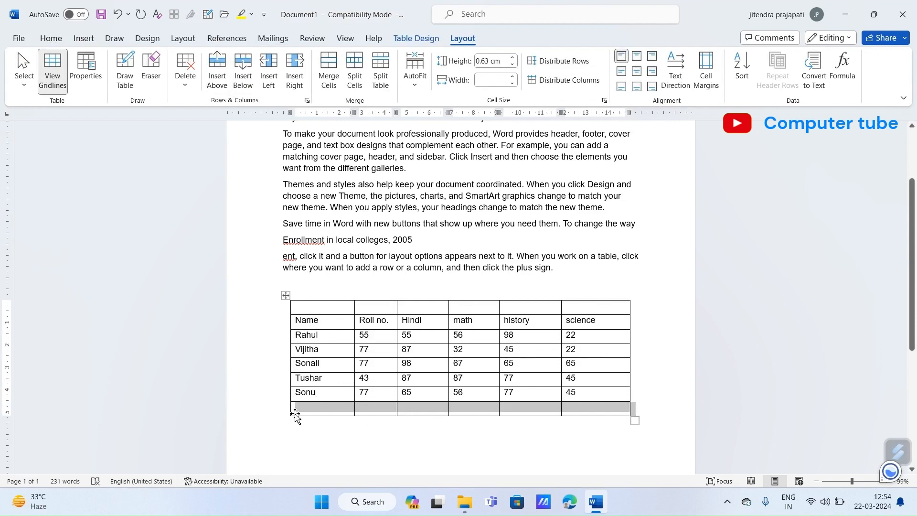
Insert a single blank column before the Name column and another after the science column
{"action": "left_click", "coordinate": [302, 310]}
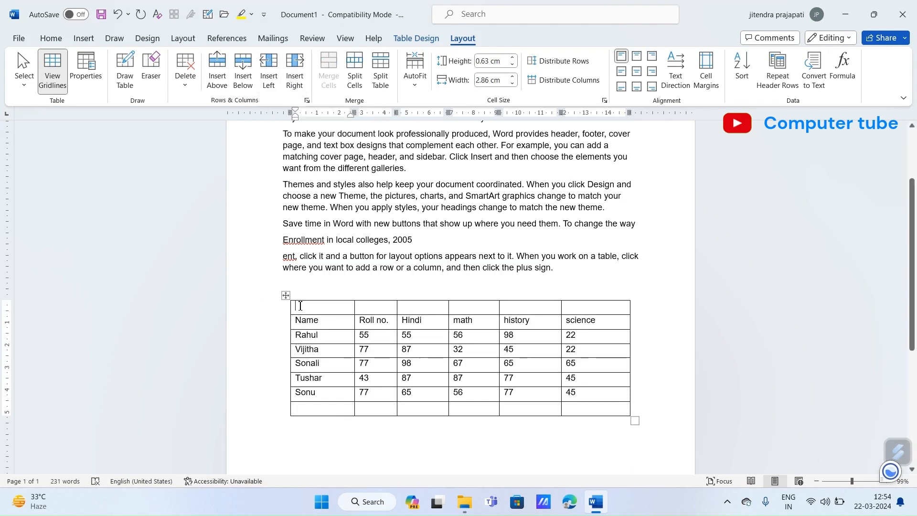
{"action": "left_click", "coordinate": [269, 72]}
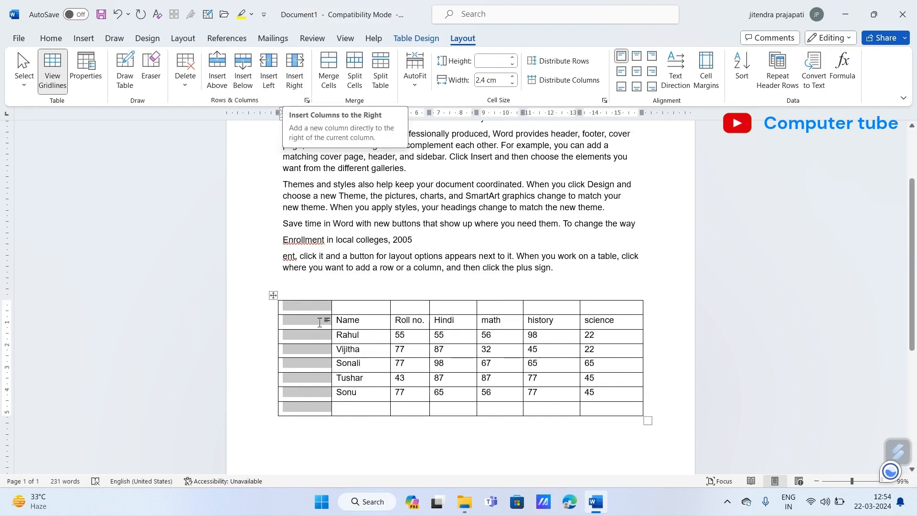
{"action": "left_click", "coordinate": [301, 79]}
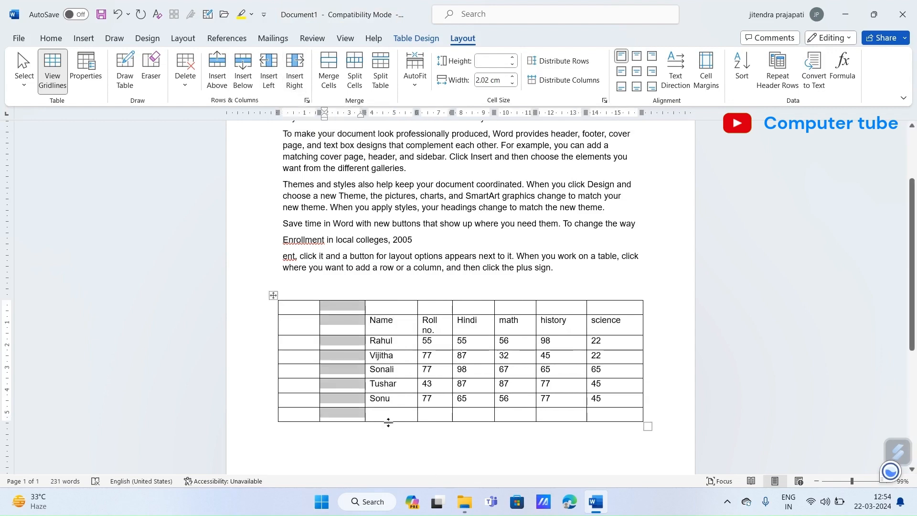
{"action": "key", "text": "ctrl+z"}
{"action": "left_click", "coordinate": [620, 320]}
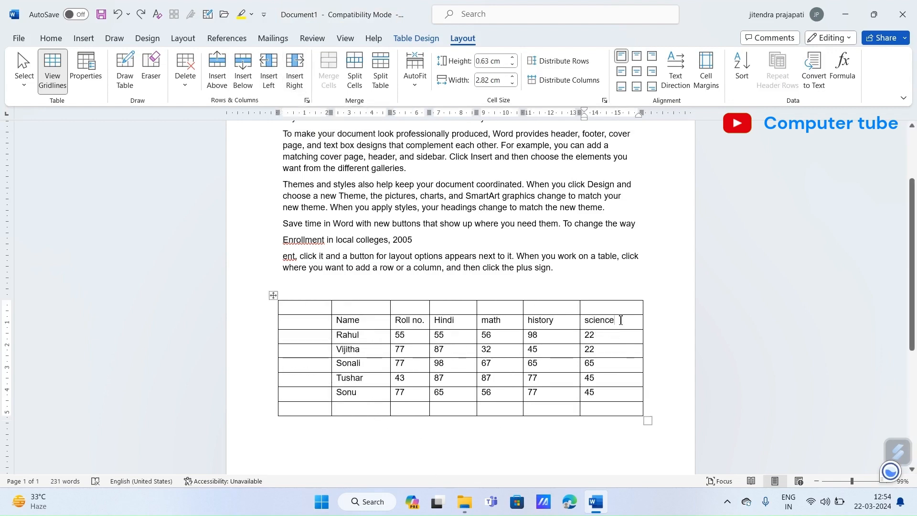
{"action": "left_click", "coordinate": [291, 67]}
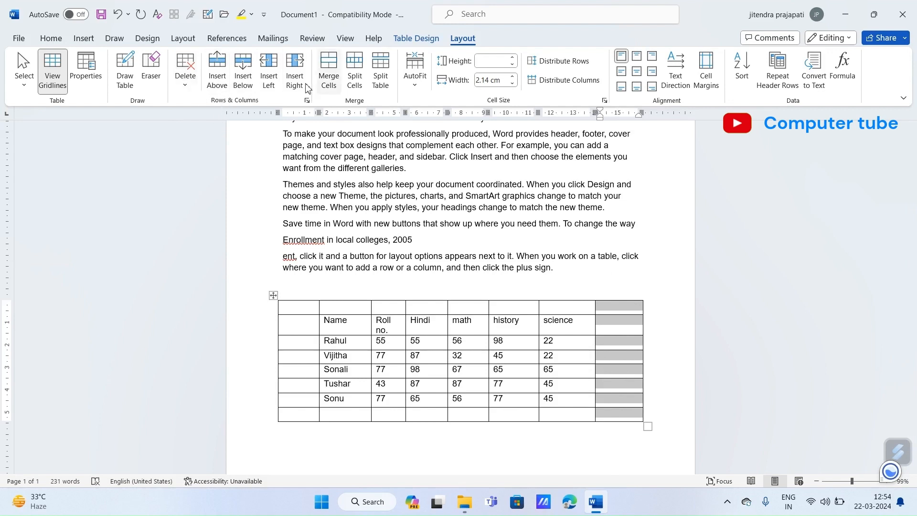
Undo all the blank rows and columns inserted into the marks table
{"action": "key", "text": "ctrl+z"}
{"action": "key", "text": "ctrl+z"}
{"action": "key", "text": "ctrl+z"}
{"action": "key", "text": "ctrl+z"}
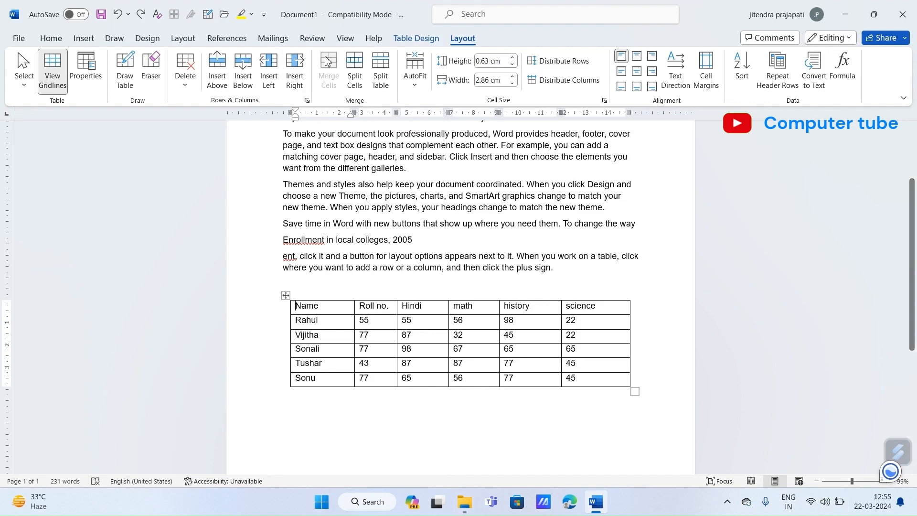
{"action": "double_click", "coordinate": [375, 325]}
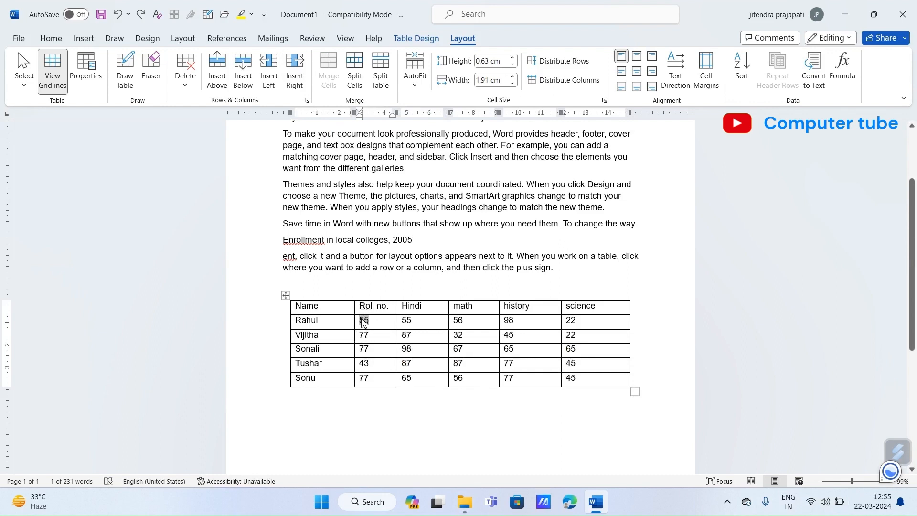
{"action": "left_click_drag", "start_coordinate": [363, 321], "coordinate": [368, 335]}
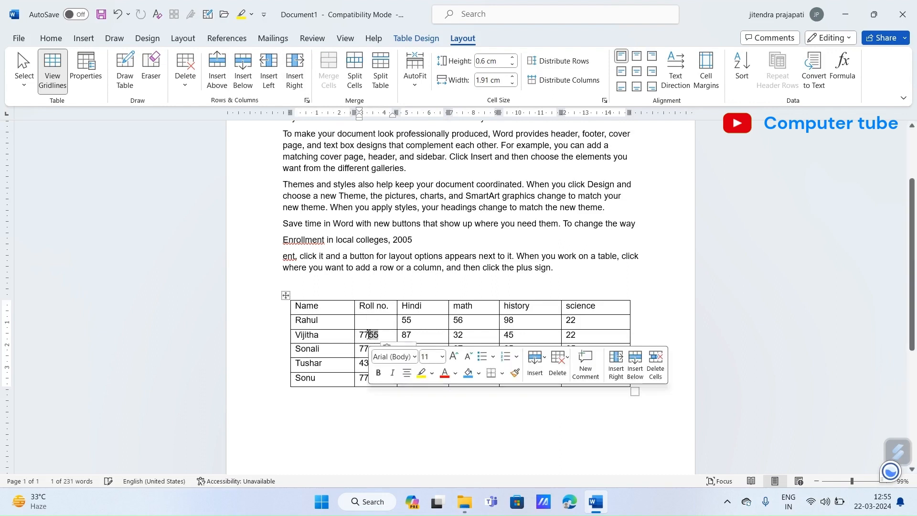
{"action": "key", "text": "ctrl+z"}
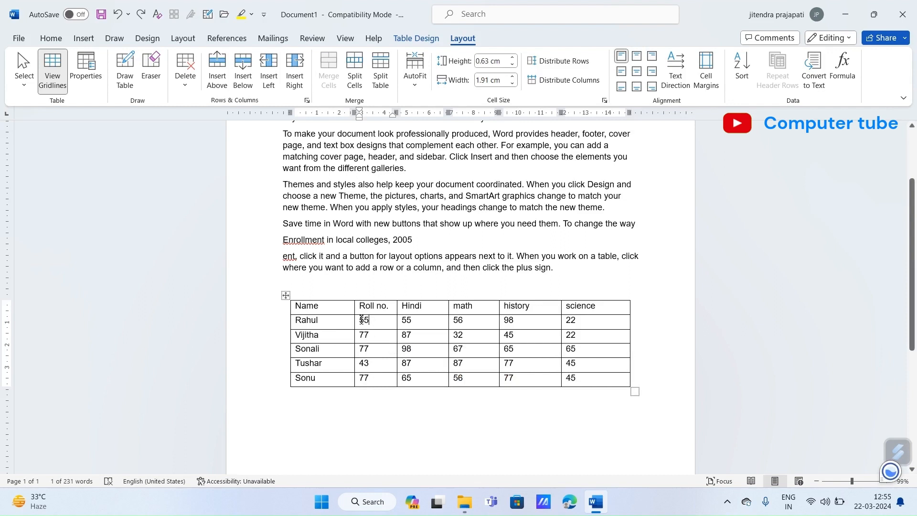
Try merging the roll number cells of the first two student rows, and undo the merge
{"action": "left_click", "coordinate": [359, 320]}
{"action": "left_click_drag", "start_coordinate": [359, 320], "coordinate": [362, 336]}
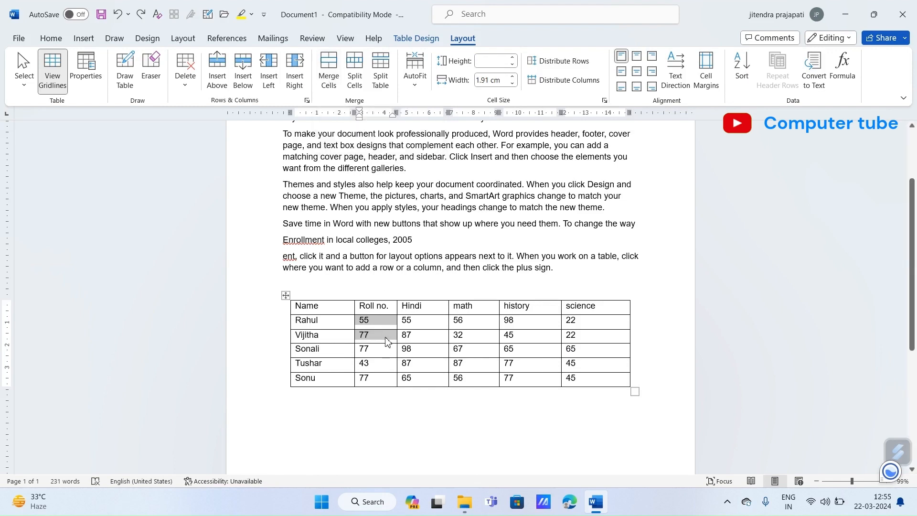
{"action": "left_click", "coordinate": [329, 66]}
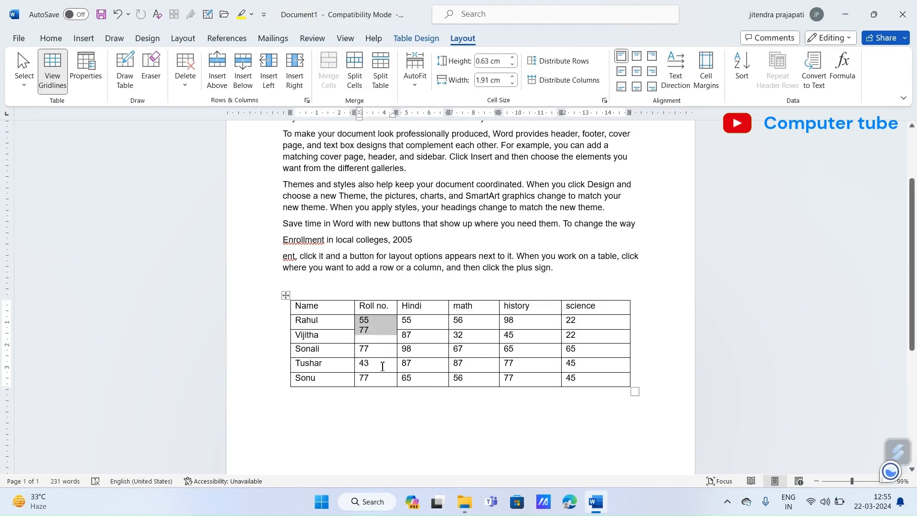
{"action": "key", "text": "ctrl+z"}
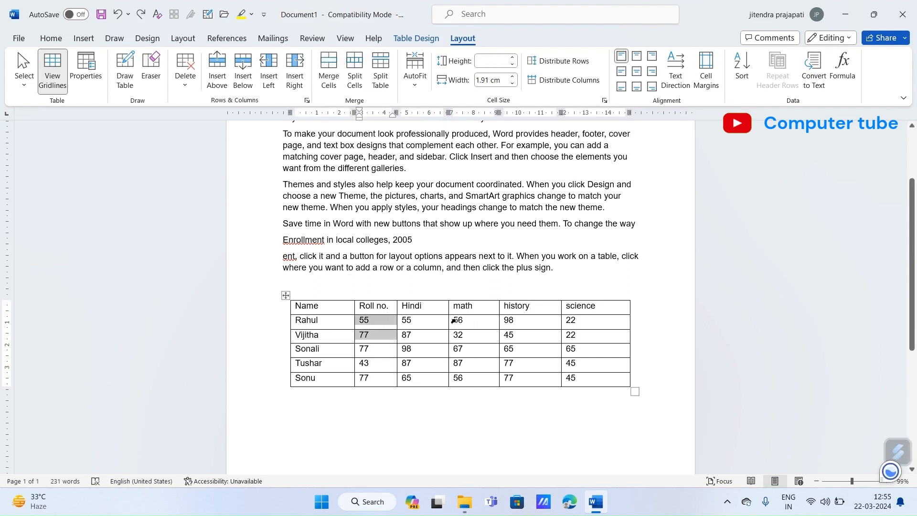
Try merging the math cells of the first four student rows, and undo the merge
{"action": "left_click_drag", "start_coordinate": [452, 321], "coordinate": [470, 366]}
{"action": "left_click", "coordinate": [329, 69]}
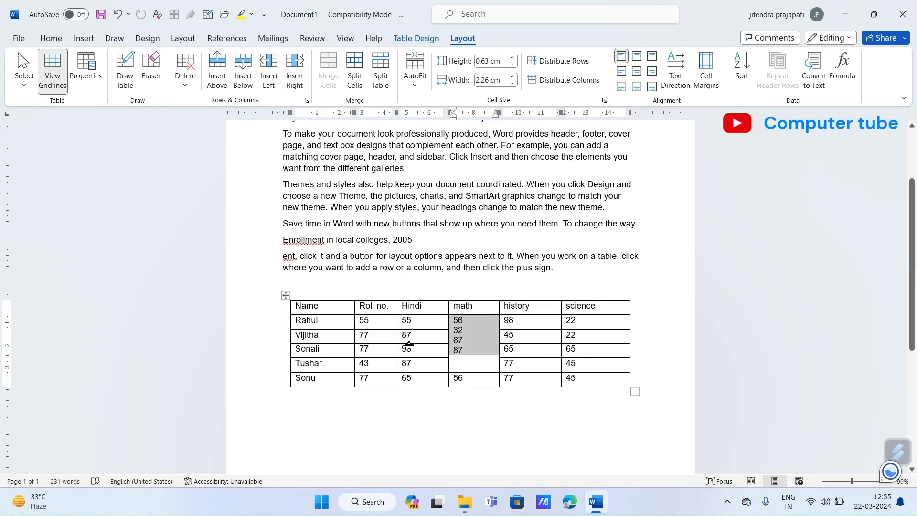
{"action": "key", "text": "ctrl+z"}
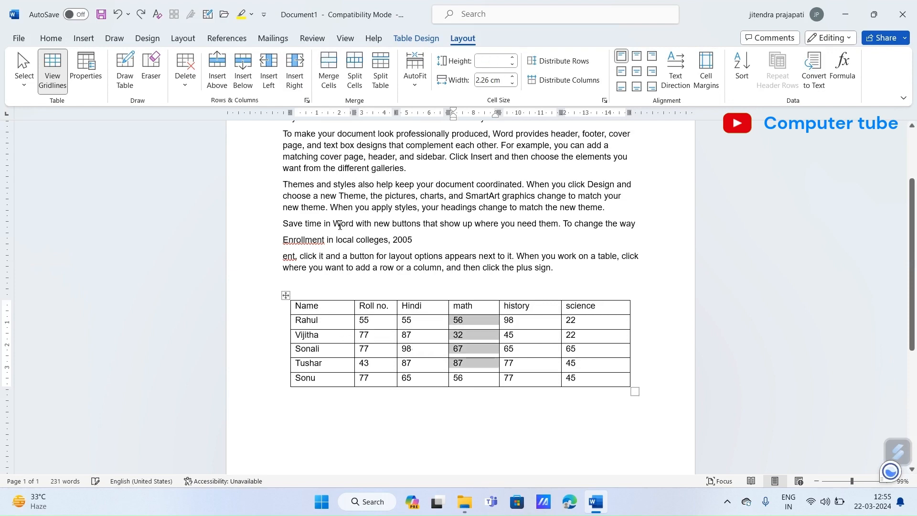
Try merging the Name through history cells of the first four student rows, and undo the merge
{"action": "left_click_drag", "start_coordinate": [299, 320], "coordinate": [526, 364]}
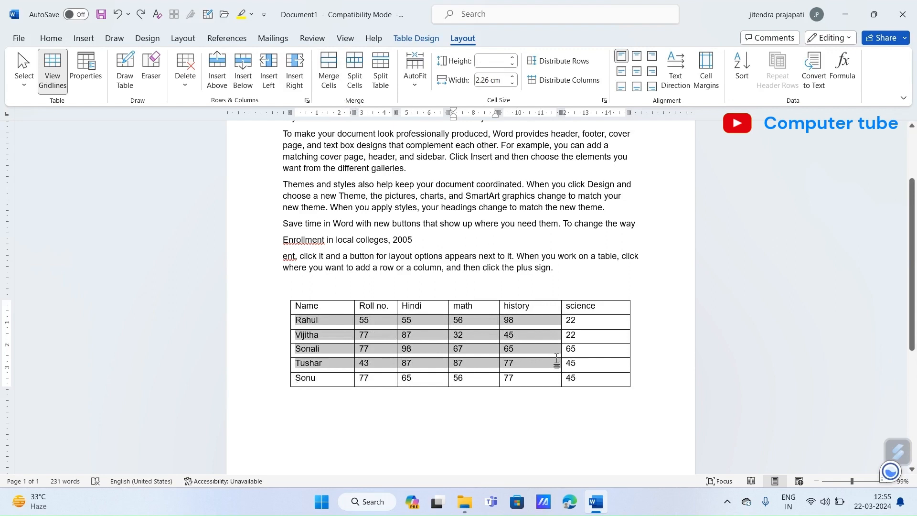
{"action": "left_click", "coordinate": [330, 76]}
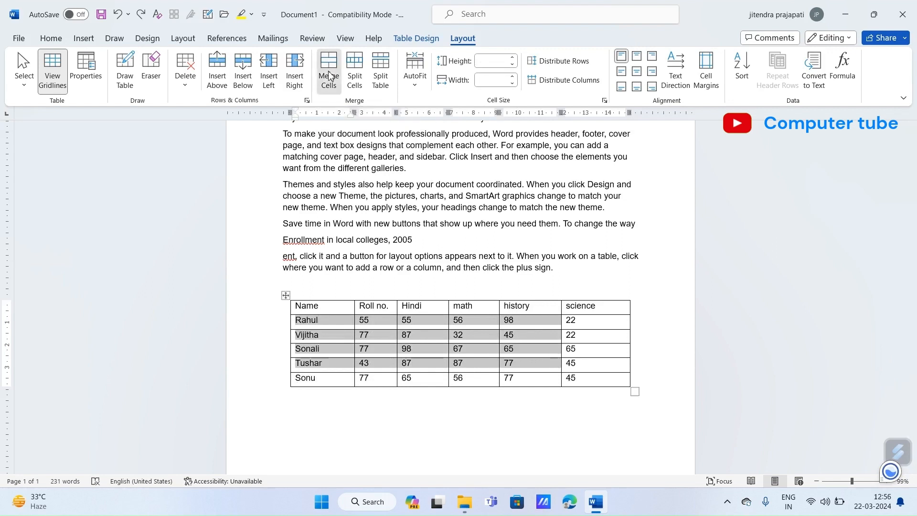
{"action": "scroll", "coordinate": [440, 331], "scroll_direction": "down", "scroll_amount": 3}
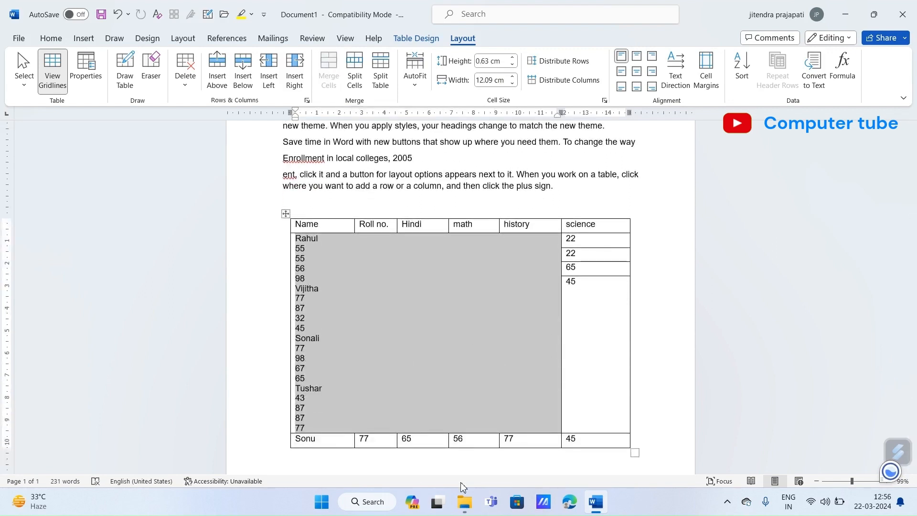
{"action": "key", "text": "ctrl+z"}
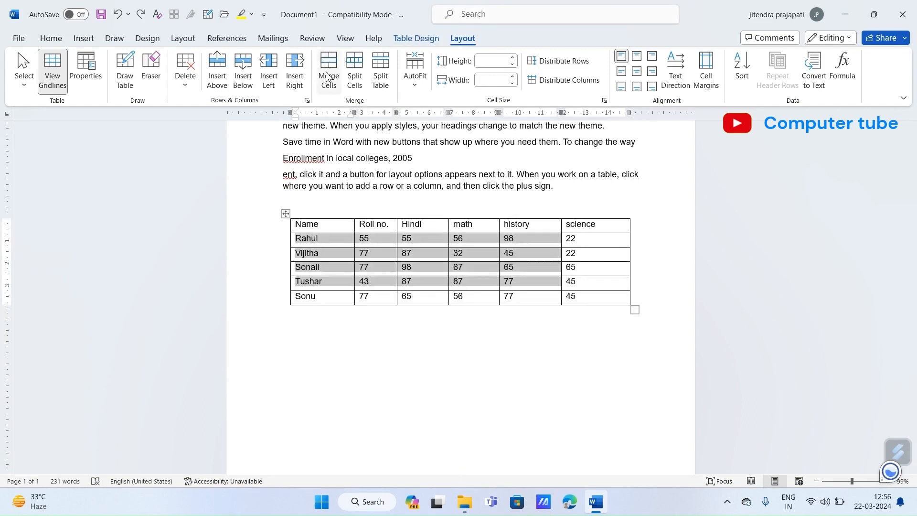
{"action": "left_click", "coordinate": [352, 78]}
{"action": "left_click", "coordinate": [504, 199]}
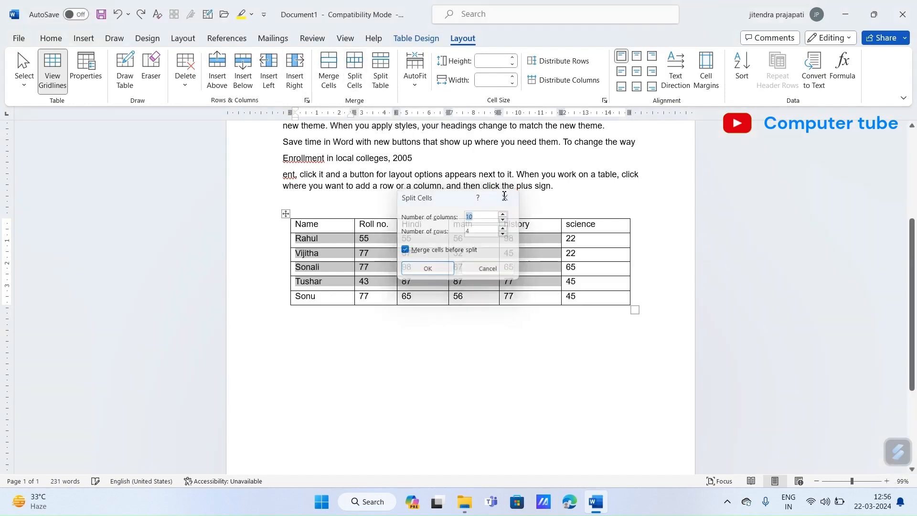
{"action": "left_click", "coordinate": [492, 195]}
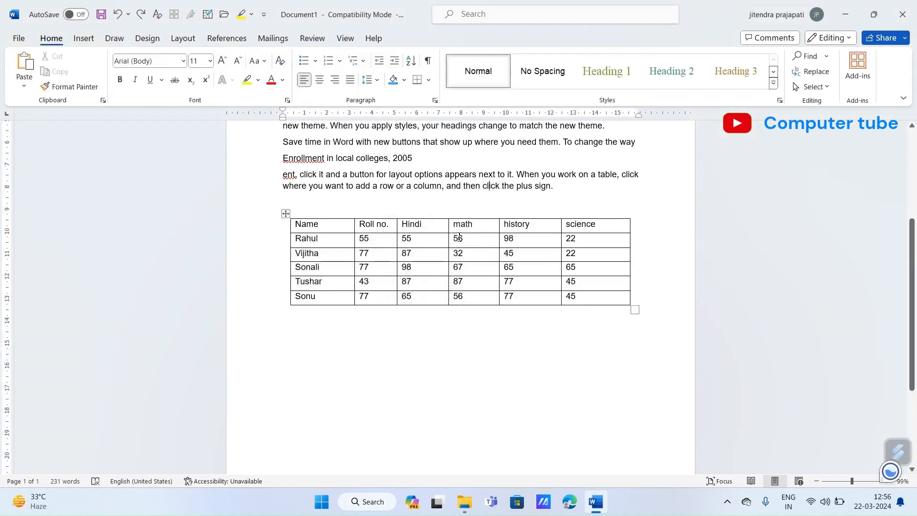
Try splitting the math cells of the first three student rows into 4 columns and 3 rows, merging them before the split, and undo it
{"action": "left_click_drag", "start_coordinate": [461, 238], "coordinate": [475, 268]}
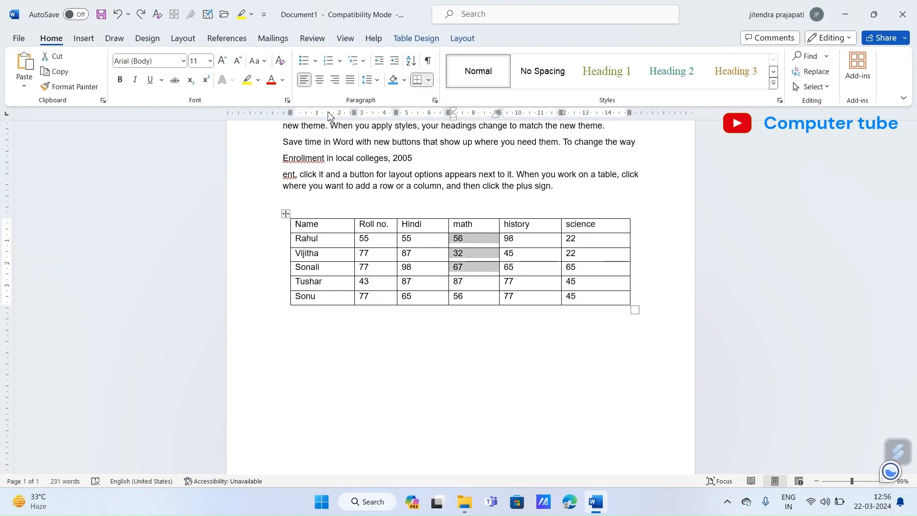
{"action": "left_click", "coordinate": [462, 38]}
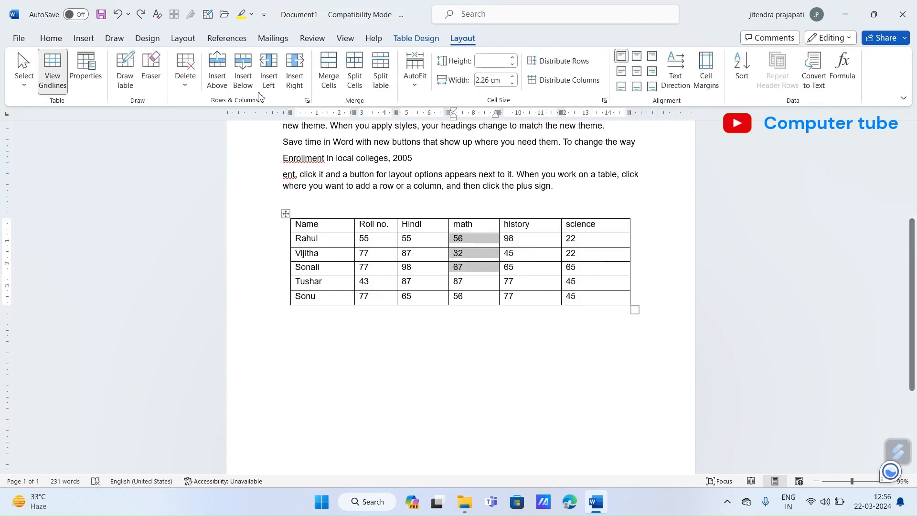
{"action": "left_click", "coordinate": [353, 70]}
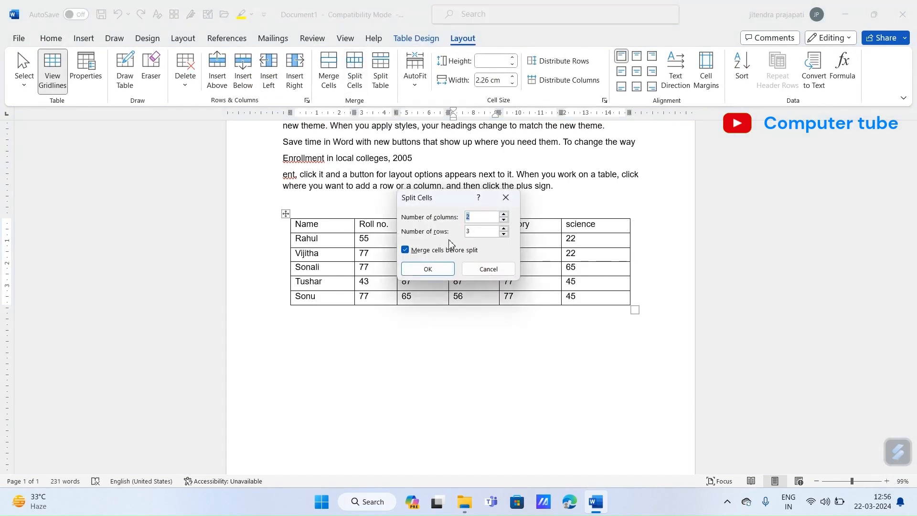
{"action": "left_click", "coordinate": [504, 229]}
{"action": "left_click", "coordinate": [504, 214]}
{"action": "left_click", "coordinate": [505, 215]}
{"action": "left_click", "coordinate": [427, 268]}
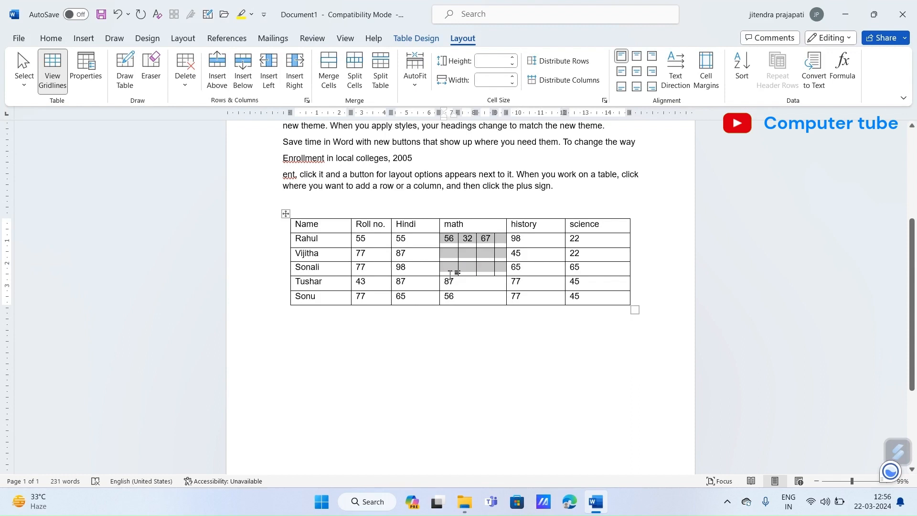
{"action": "key", "text": "ctrl+z"}
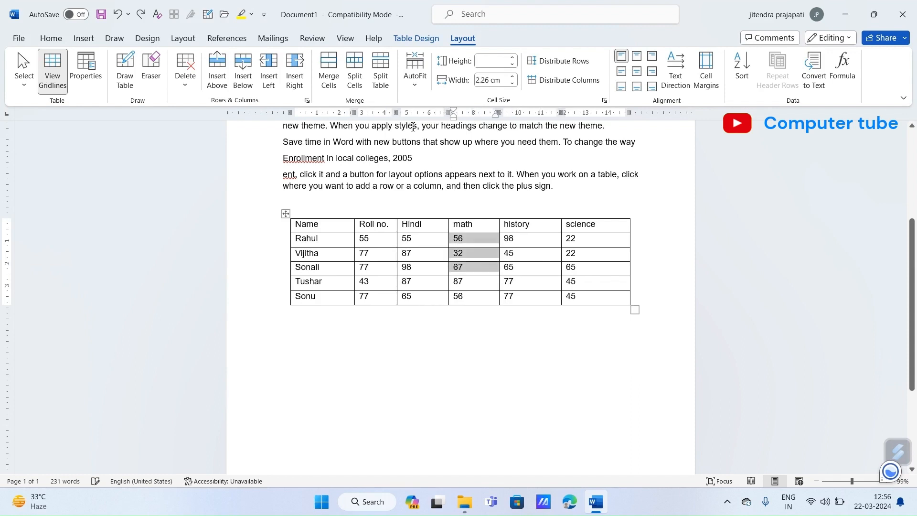
Try splitting the same three math cells into 2 columns and 3 rows, and undo the split
{"action": "left_click", "coordinate": [356, 69]}
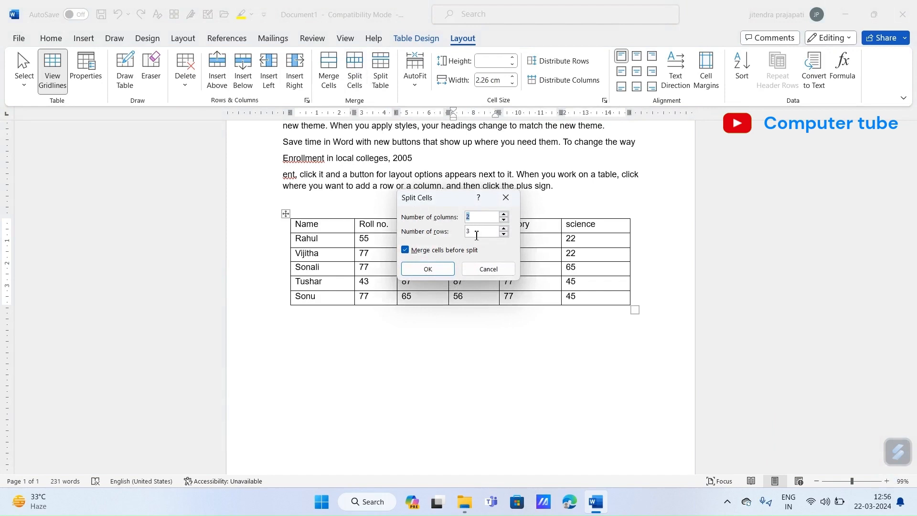
{"action": "left_click", "coordinate": [447, 266]}
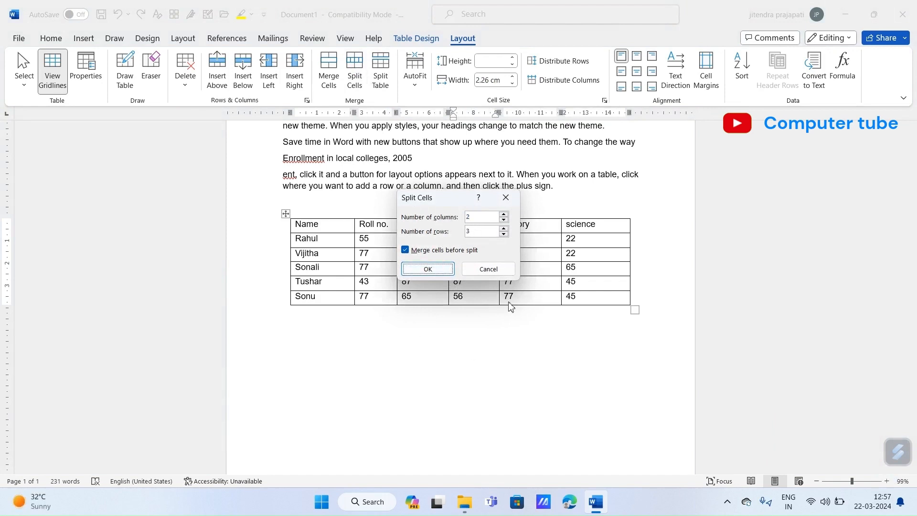
{"action": "left_click", "coordinate": [442, 270]}
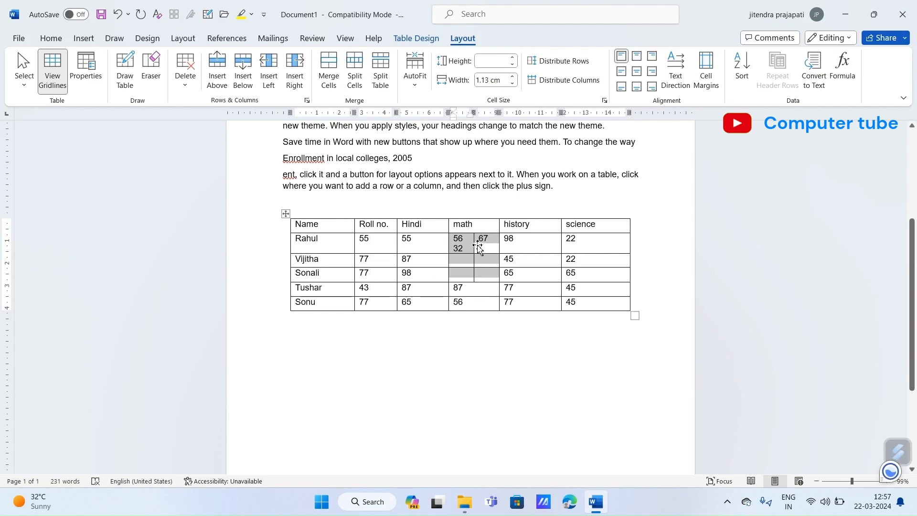
{"action": "key", "text": "ctrl+z"}
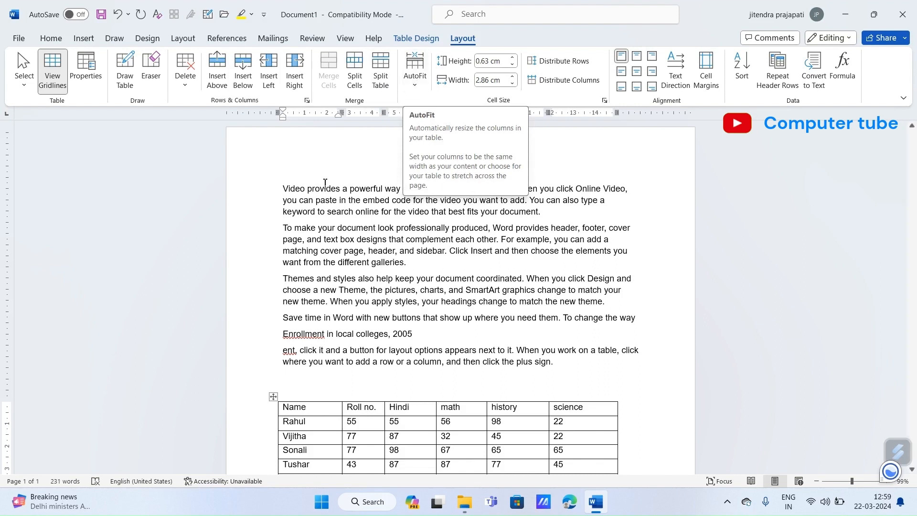
Review the AutoFit options for the marks table and for a new table, without inserting one
{"action": "left_click", "coordinate": [416, 82]}
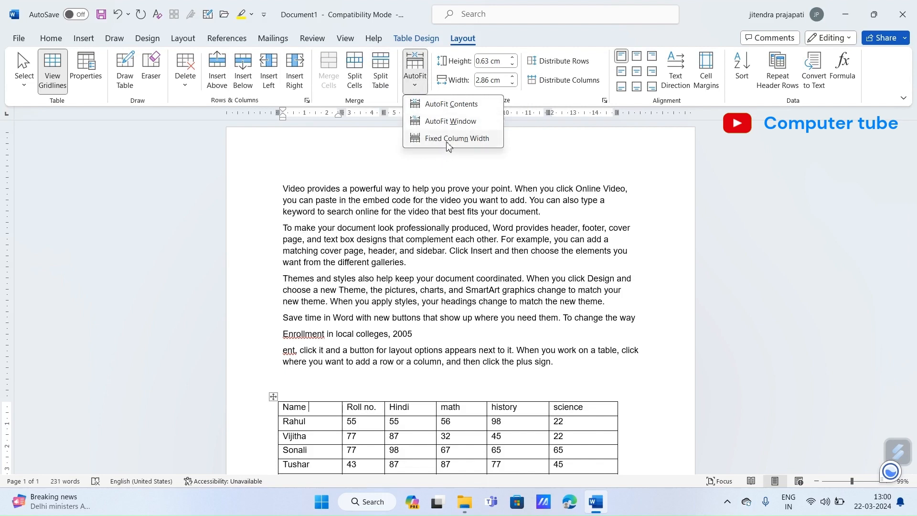
{"action": "left_click", "coordinate": [84, 40]}
{"action": "left_click", "coordinate": [110, 67]}
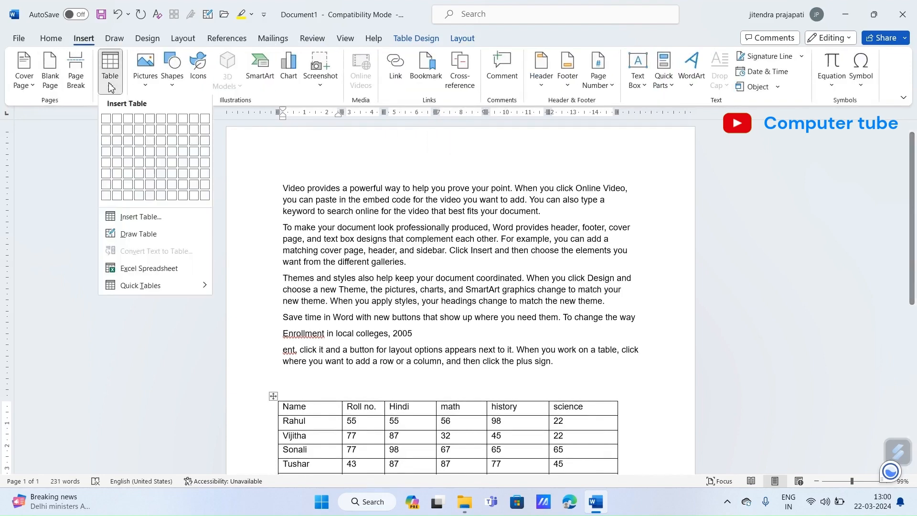
{"action": "left_click", "coordinate": [139, 214]}
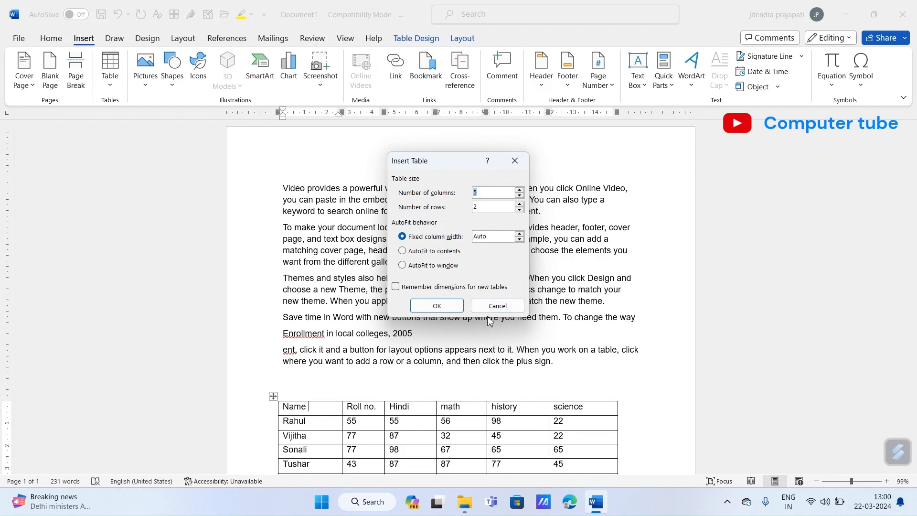
{"action": "left_click", "coordinate": [497, 306]}
Shrink the marks table to about 9 cm wide and stretch it to the page width with AutoFit Window
{"action": "left_click", "coordinate": [462, 39]}
{"action": "left_click", "coordinate": [415, 82]}
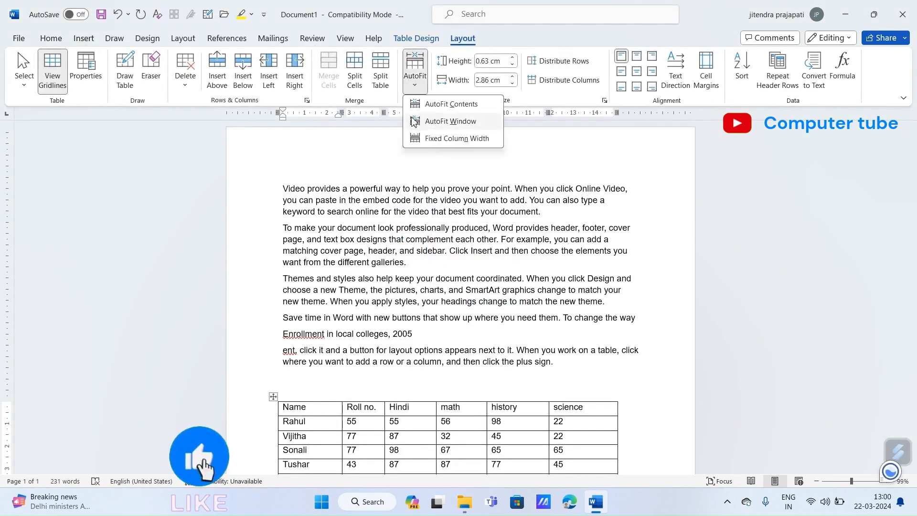
{"action": "scroll", "coordinate": [524, 443], "scroll_direction": "down", "scroll_amount": 1}
{"action": "scroll", "coordinate": [524, 444], "scroll_direction": "down", "scroll_amount": 5}
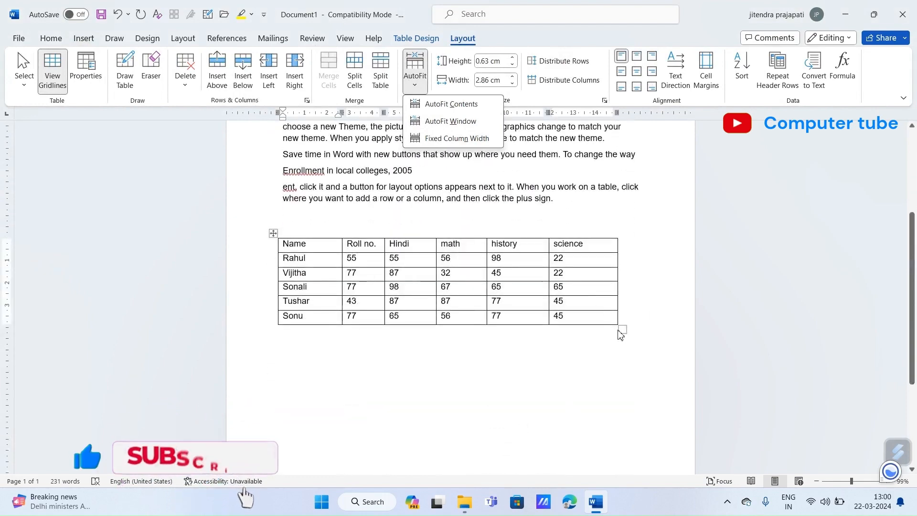
{"action": "left_click_drag", "start_coordinate": [622, 329], "coordinate": [482, 316]}
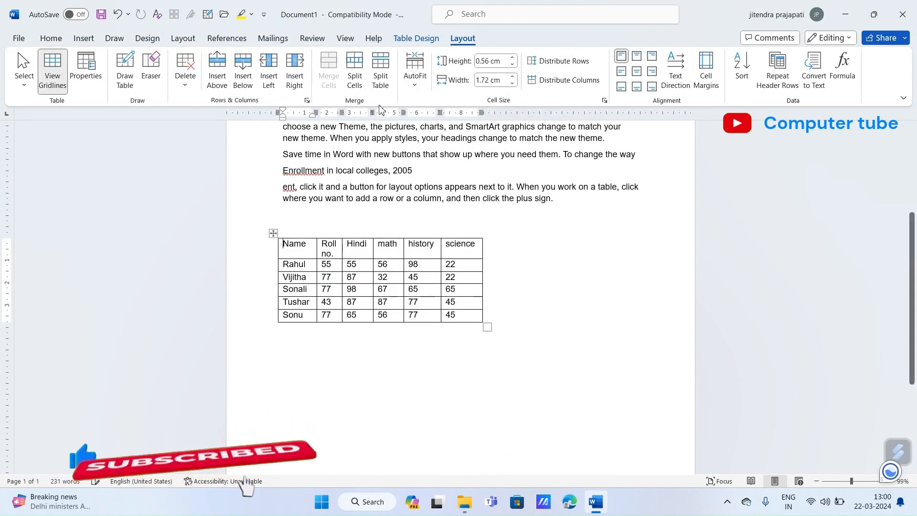
{"action": "left_click", "coordinate": [415, 82]}
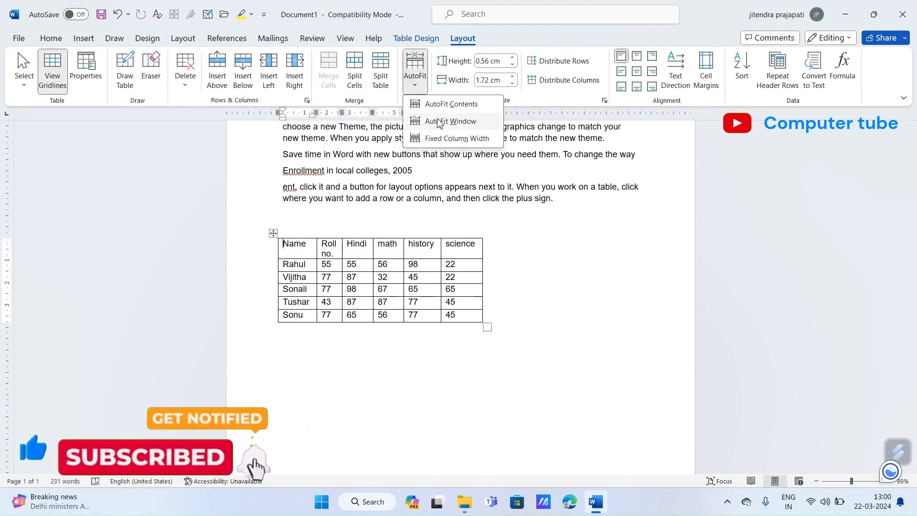
{"action": "left_click", "coordinate": [439, 122]}
Shrink the marks table from its lower corner again and fit its columns to the text with AutoFit Contents
{"action": "scroll", "coordinate": [520, 241], "scroll_direction": "up", "scroll_amount": 3}
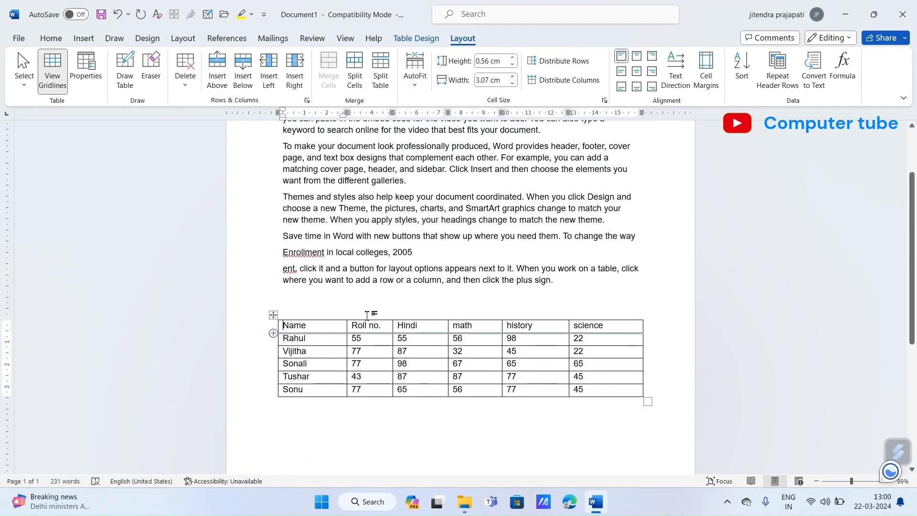
{"action": "left_click_drag", "start_coordinate": [647, 403], "coordinate": [491, 394]}
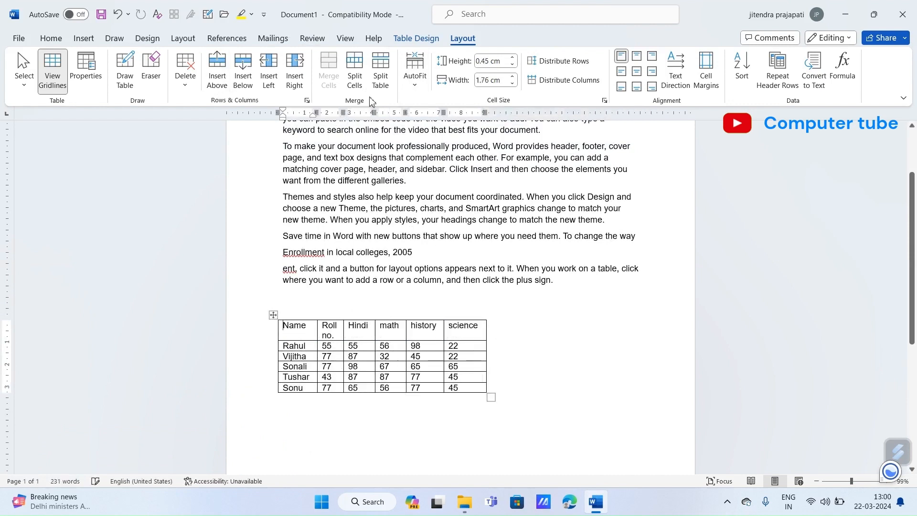
{"action": "left_click", "coordinate": [423, 74]}
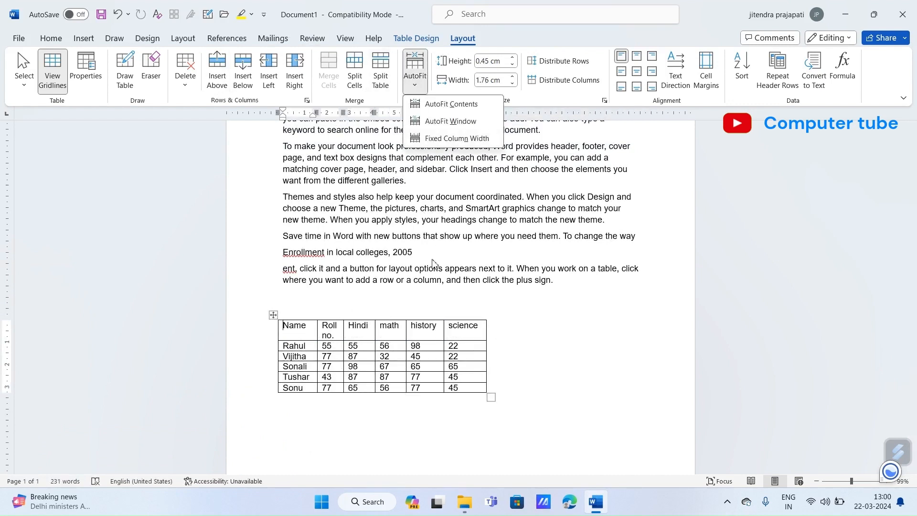
{"action": "left_click", "coordinate": [449, 104]}
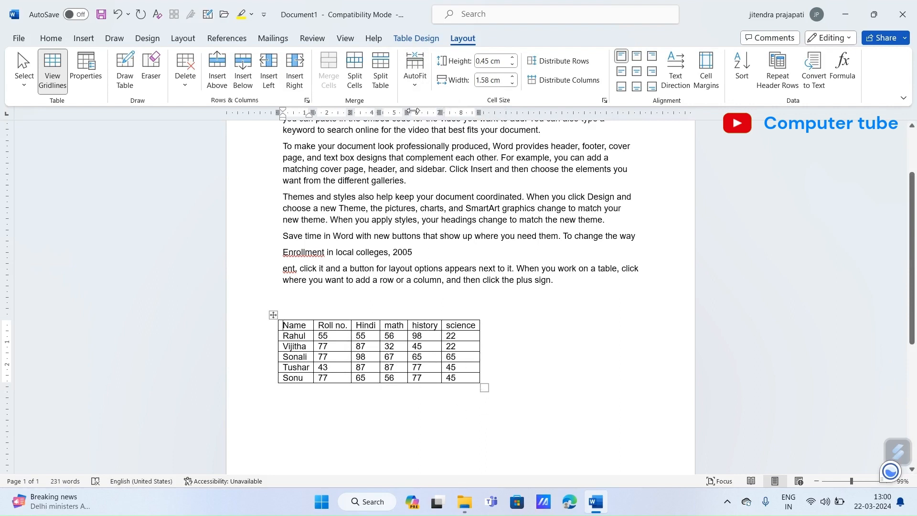
Try Fixed Column Width on the marks table and reapply AutoFit Contents
{"action": "left_click", "coordinate": [415, 76]}
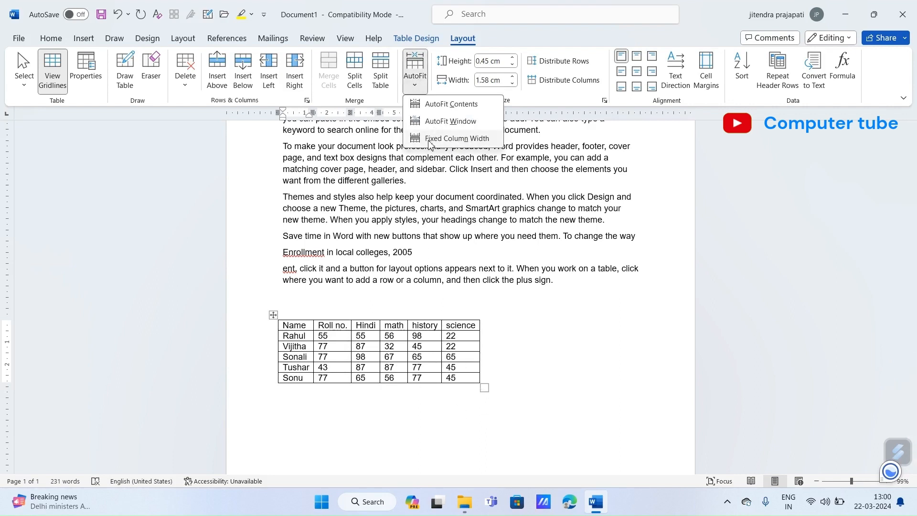
{"action": "left_click", "coordinate": [430, 139]}
{"action": "left_click", "coordinate": [415, 85]}
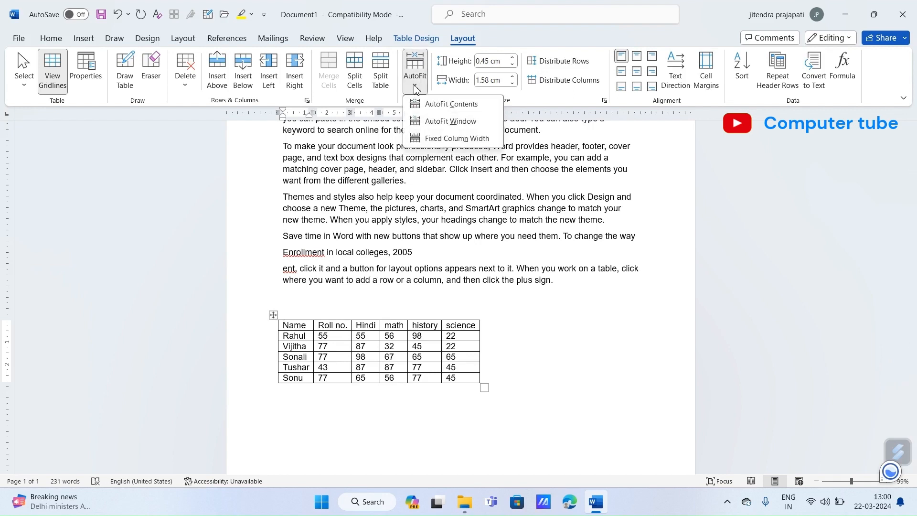
{"action": "left_click", "coordinate": [431, 105]}
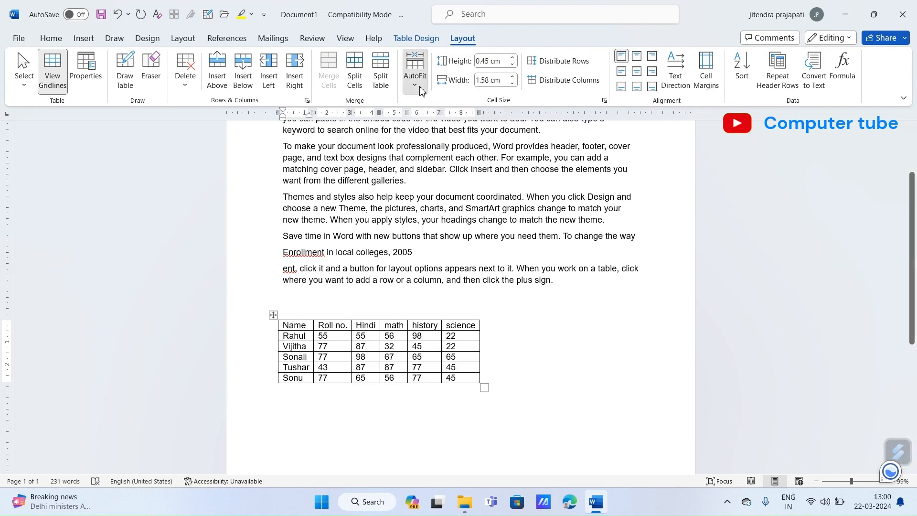
Apply AutoFit Window so the marks table spans the page width
{"action": "left_click", "coordinate": [415, 76]}
{"action": "left_click", "coordinate": [430, 122]}
{"action": "left_click", "coordinate": [495, 376]}
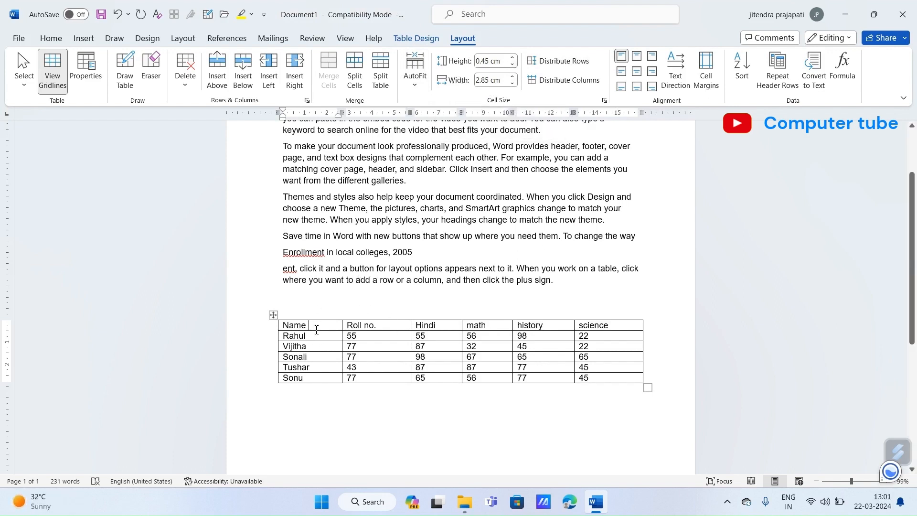
Set the height of the header row and the first student row to 0.5 cm
{"action": "left_click_drag", "start_coordinate": [287, 324], "coordinate": [296, 335]}
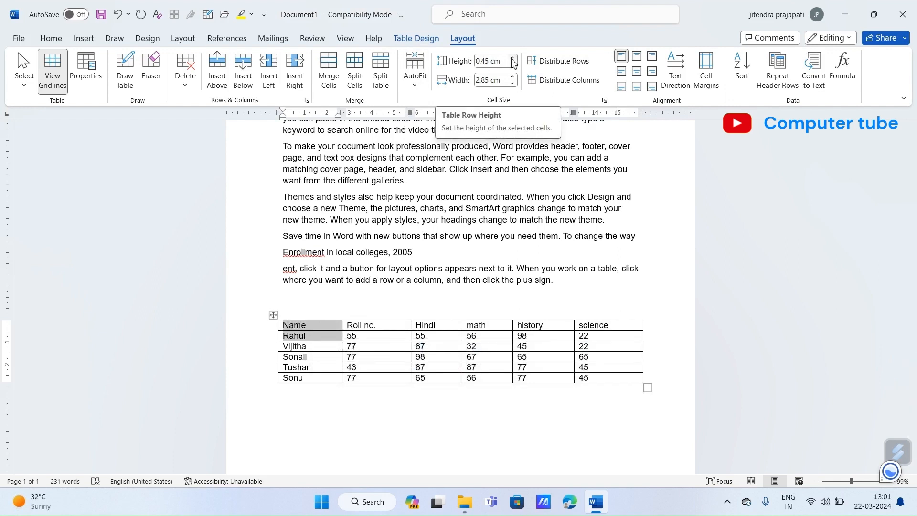
{"action": "left_click_drag", "start_coordinate": [513, 60], "coordinate": [512, 63]}
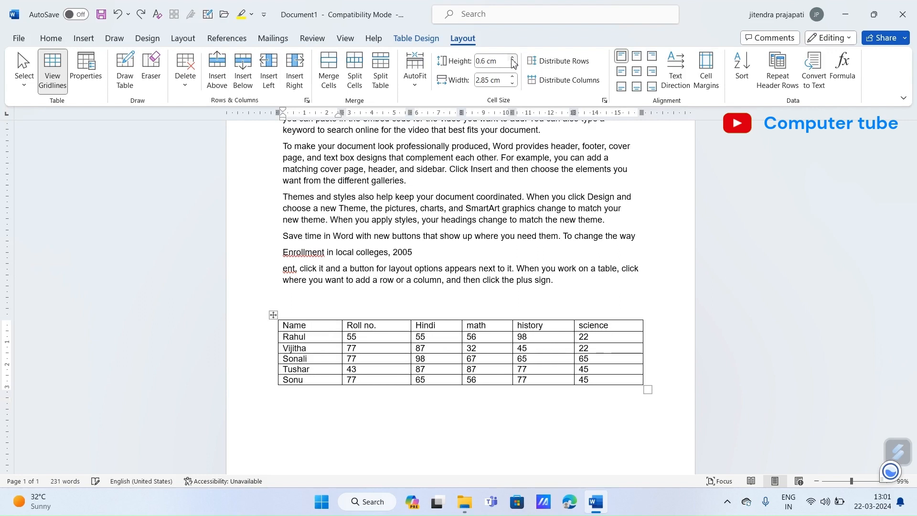
{"action": "left_click", "coordinate": [378, 300]}
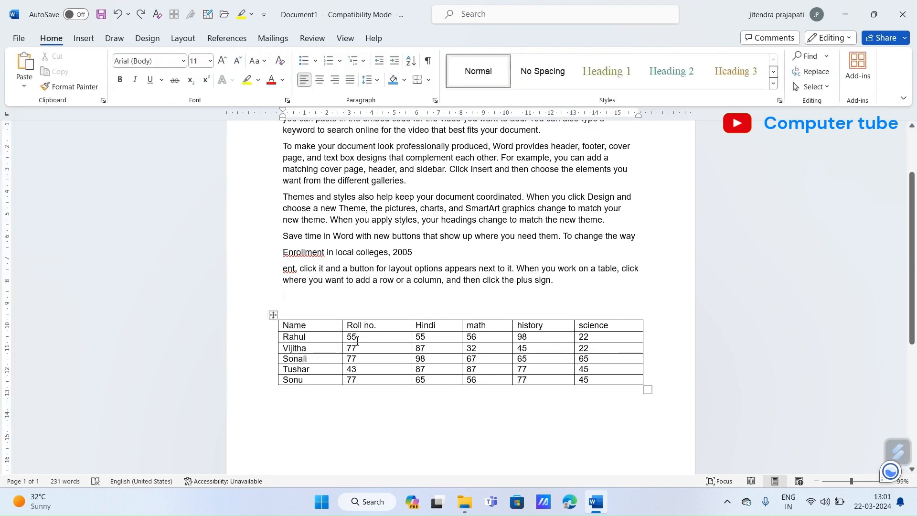
Try several heights for the first student row, ending at 0.9 cm
{"action": "left_click", "coordinate": [579, 337]}
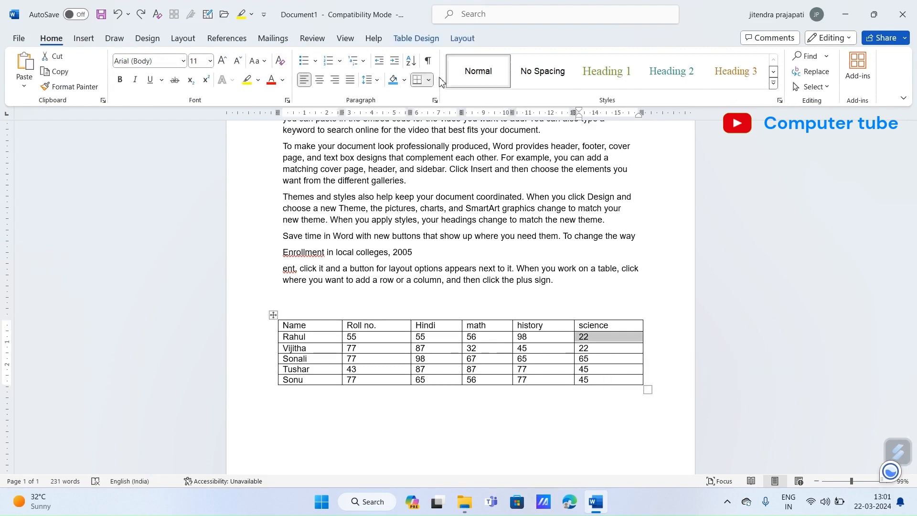
{"action": "left_click", "coordinate": [459, 40]}
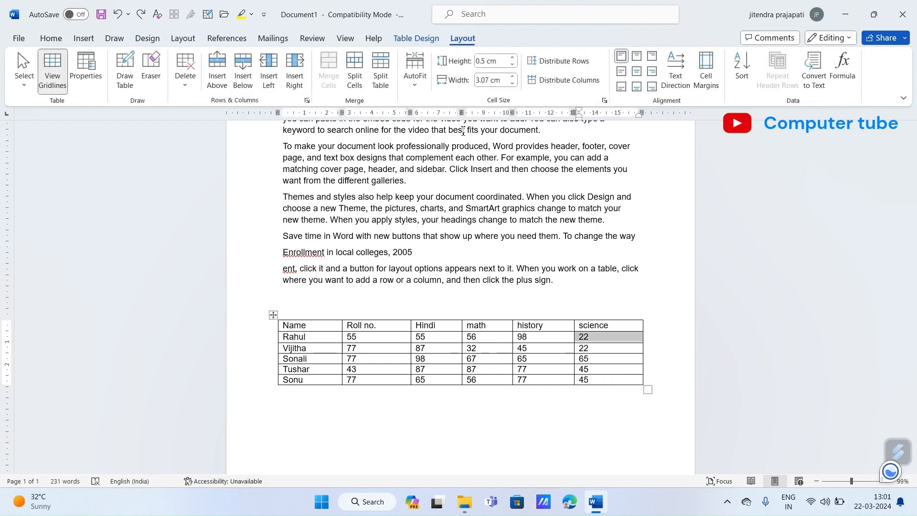
{"action": "left_click", "coordinate": [512, 57]}
{"action": "left_click", "coordinate": [512, 58]}
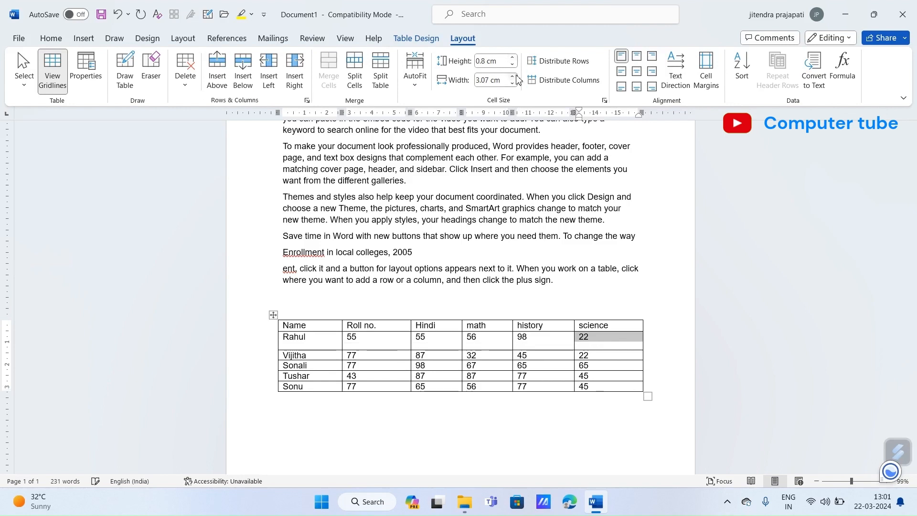
{"action": "left_click", "coordinate": [514, 65]}
{"action": "left_click", "coordinate": [513, 64]}
{"action": "left_click", "coordinate": [514, 65]}
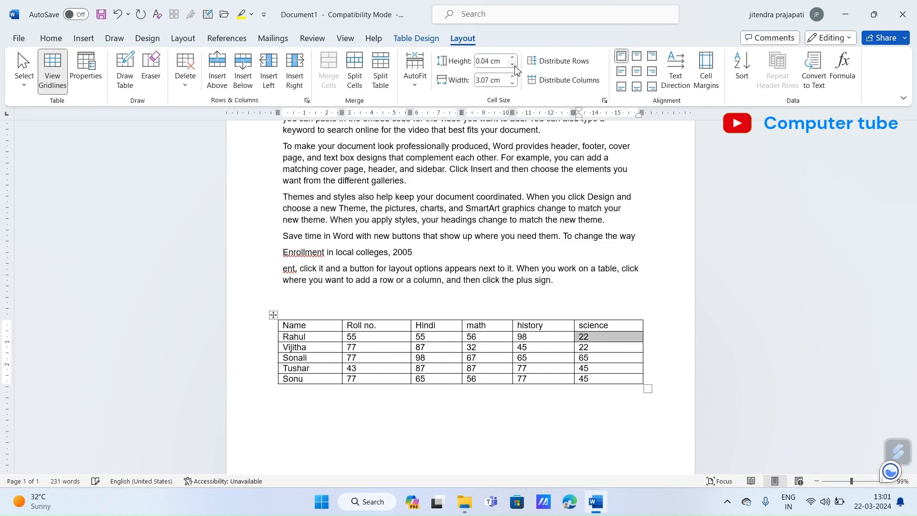
{"action": "left_click", "coordinate": [512, 57]}
{"action": "left_click", "coordinate": [512, 58]}
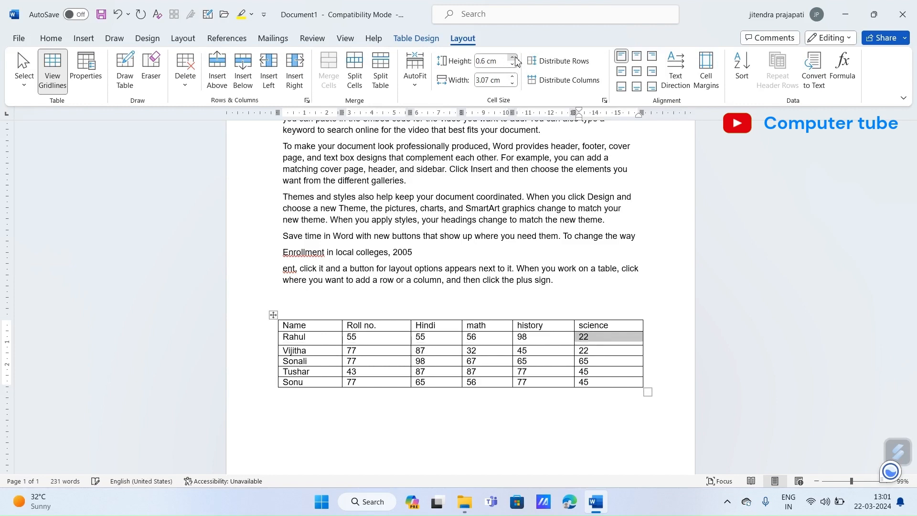
{"action": "left_click", "coordinate": [513, 57]}
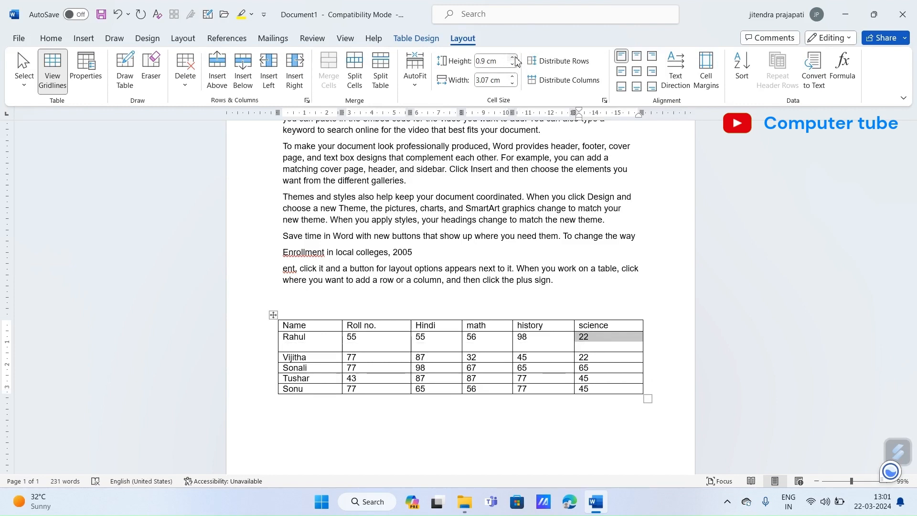
Widen the science cell of the first student row to 4.4 cm
{"action": "left_click", "coordinate": [513, 77]}
{"action": "left_click", "coordinate": [512, 77]}
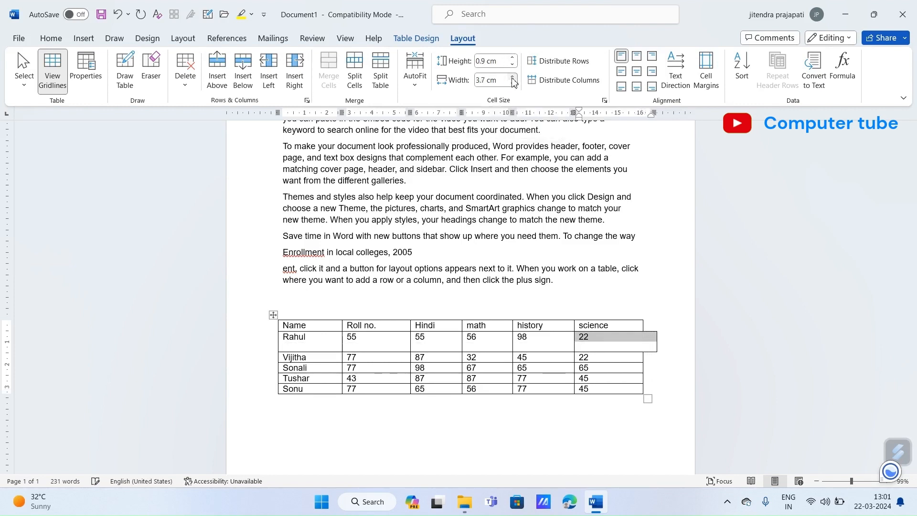
{"action": "left_click", "coordinate": [513, 77]}
{"action": "left_click", "coordinate": [513, 77]}
{"action": "left_click", "coordinate": [513, 77]}
{"action": "left_click", "coordinate": [512, 77]}
{"action": "left_click", "coordinate": [513, 78]}
{"action": "left_click", "coordinate": [512, 78]}
{"action": "left_click", "coordinate": [512, 77]}
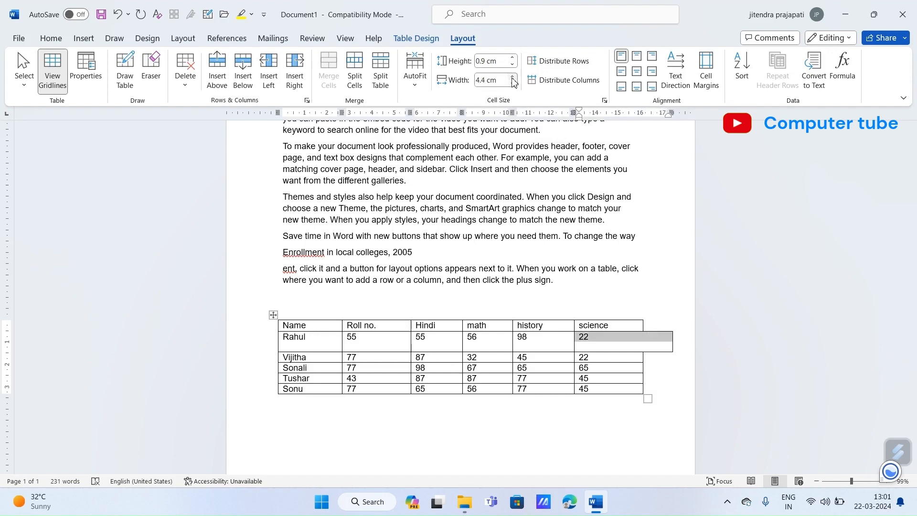
Narrow the science cell of the first student row to 3 cm, and set its width to 3.1 cm
{"action": "left_click", "coordinate": [512, 82]}
{"action": "left_click", "coordinate": [513, 82]}
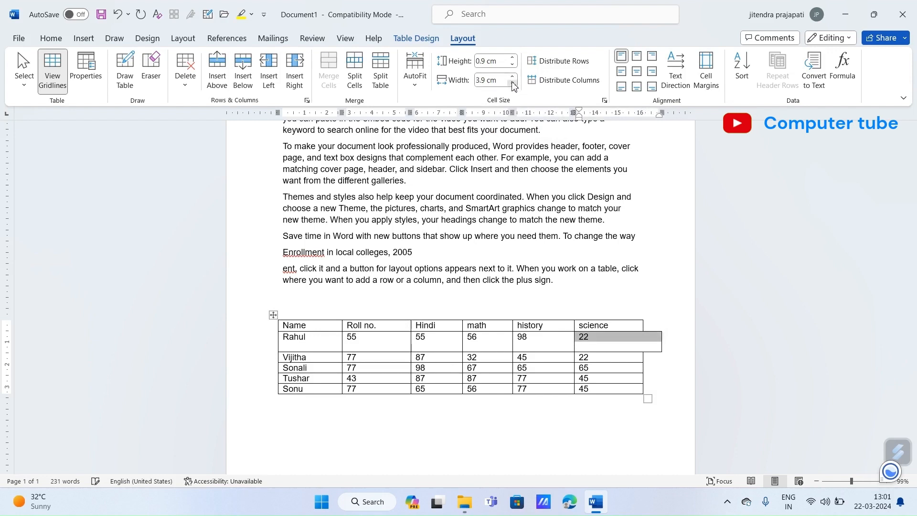
{"action": "left_click", "coordinate": [512, 82]}
{"action": "left_click", "coordinate": [513, 83]}
{"action": "left_click", "coordinate": [512, 83]}
{"action": "left_click", "coordinate": [513, 83]}
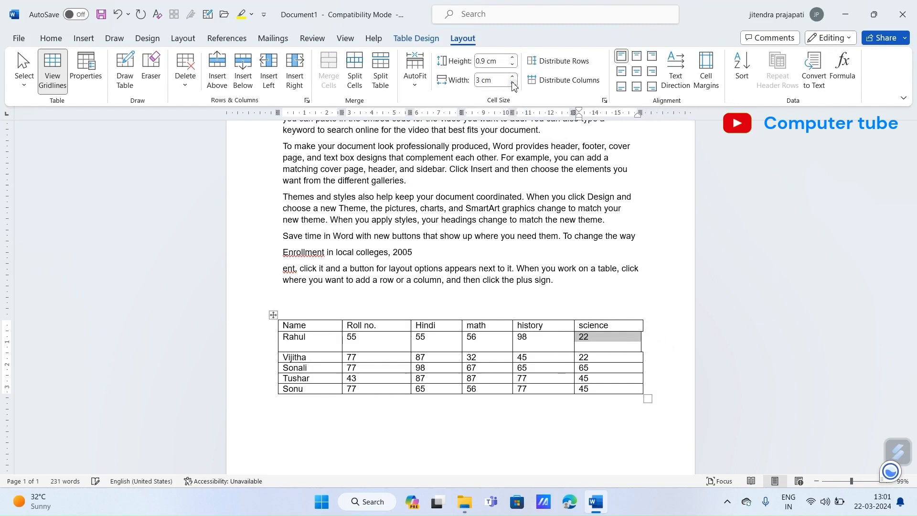
{"action": "left_click", "coordinate": [512, 78]}
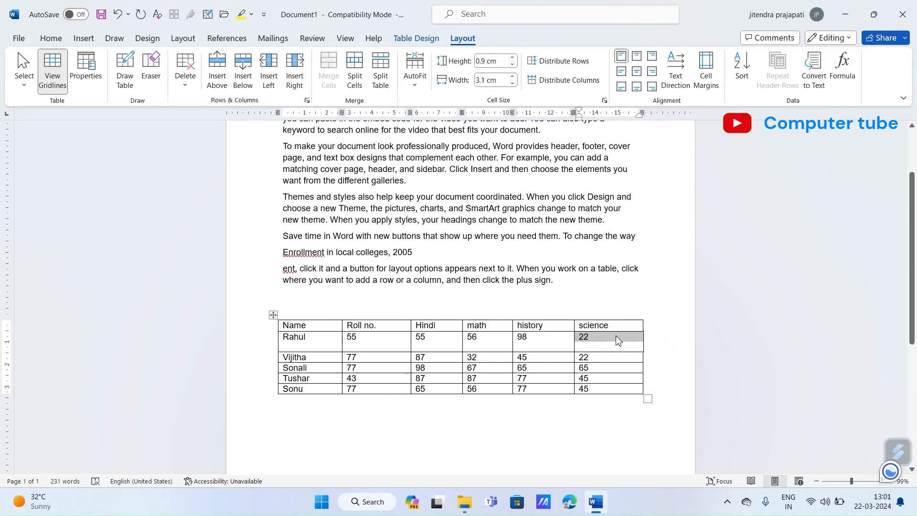
Undo the height and width changes made to the first student row
{"action": "left_click", "coordinate": [664, 272]}
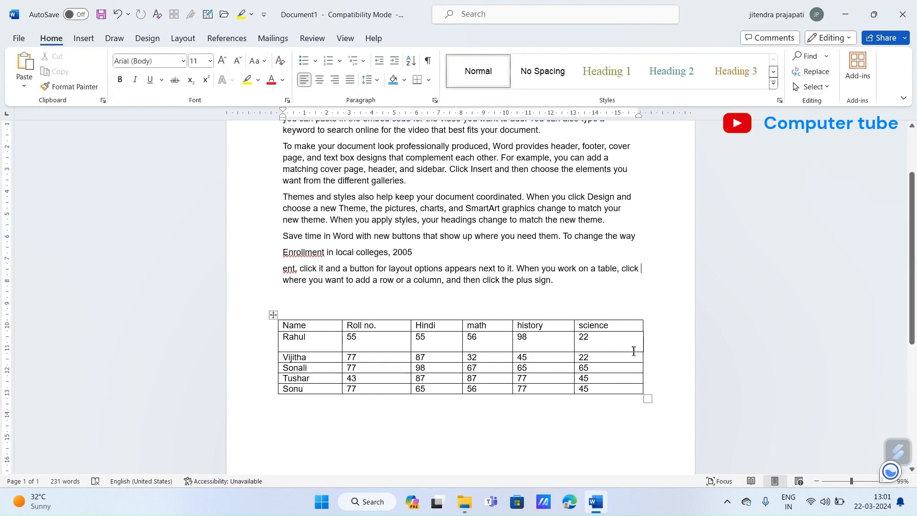
{"action": "key", "text": "ctrl+z"}
{"action": "key", "text": "ctrl+z"}
{"action": "key", "text": "ctrl+z"}
{"action": "key", "text": "ctrl+z"}
{"action": "left_click", "coordinate": [630, 302]}
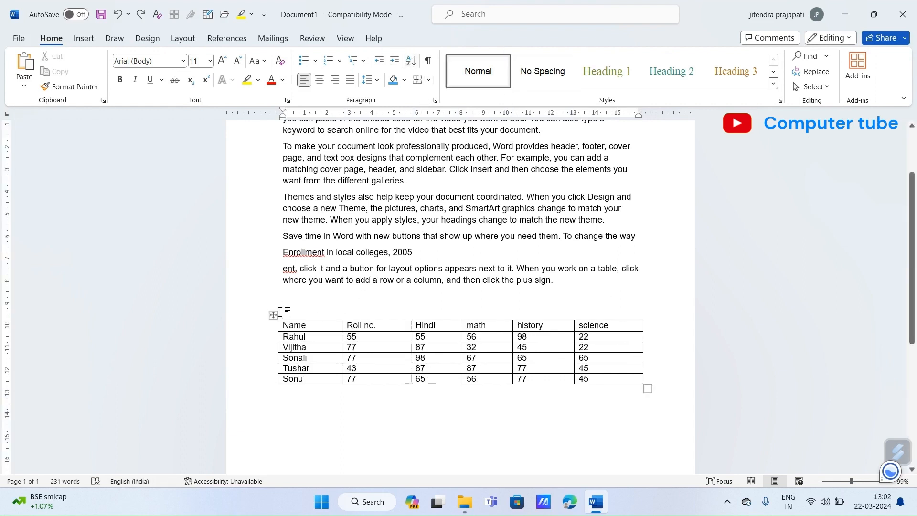
Set the header and first three student rows to 1 cm high and try changing the width of their Hindi and math cells
{"action": "left_click", "coordinate": [340, 325]}
{"action": "left_click", "coordinate": [463, 38]}
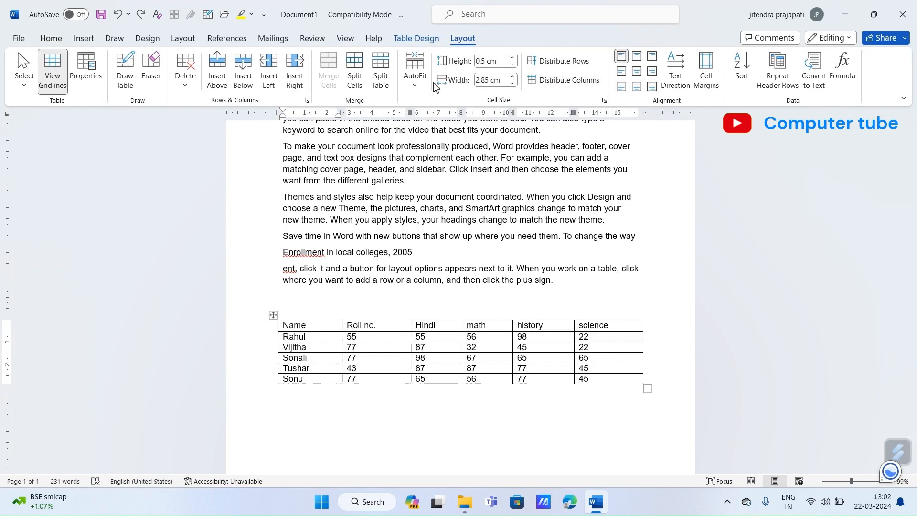
{"action": "left_click_drag", "start_coordinate": [415, 328], "coordinate": [502, 357]}
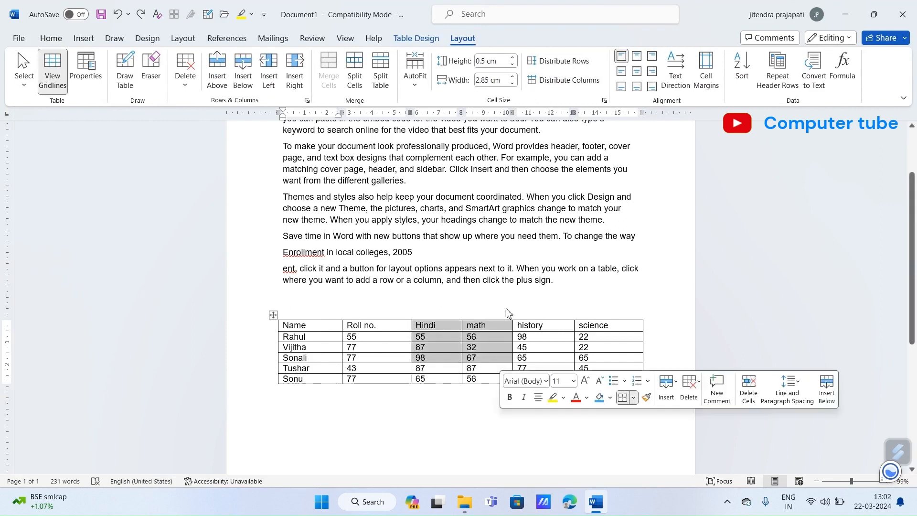
{"action": "left_click", "coordinate": [514, 68]}
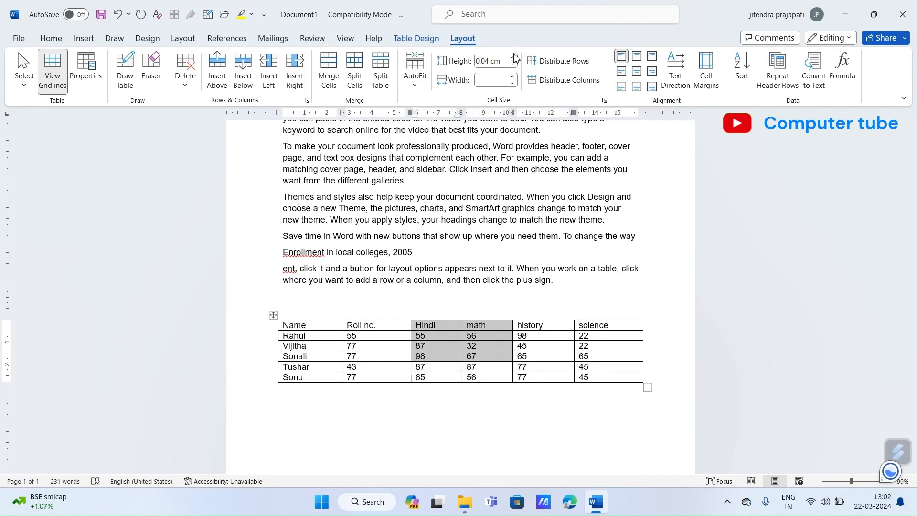
{"action": "left_click", "coordinate": [513, 58]}
{"action": "left_click", "coordinate": [514, 84]}
{"action": "left_click", "coordinate": [515, 84]}
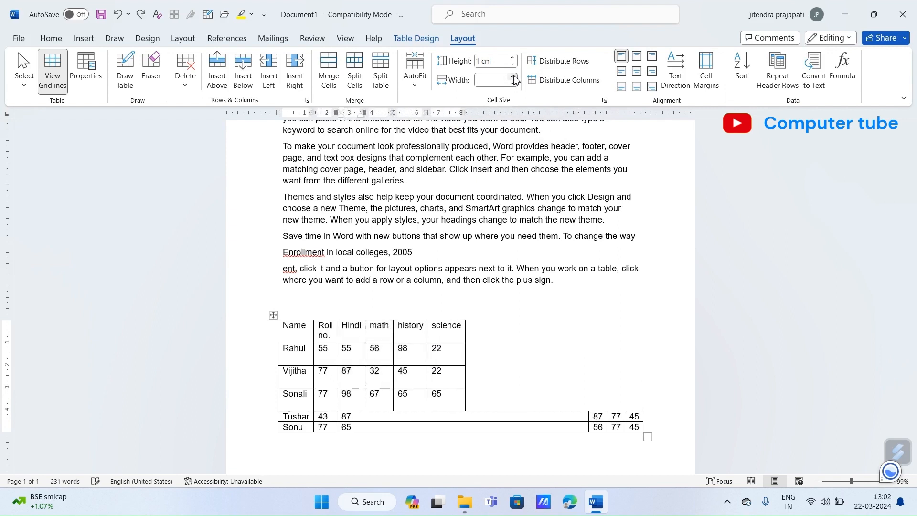
{"action": "left_click", "coordinate": [513, 76]}
Undo the width changes to the Hindi and math cells and the row height increases
{"action": "key", "text": "ctrl+z"}
{"action": "key", "text": "ctrl+z"}
{"action": "key", "text": "ctrl+z"}
{"action": "key", "text": "ctrl+z"}
{"action": "key", "text": "ctrl+z"}
{"action": "key", "text": "ctrl+z"}
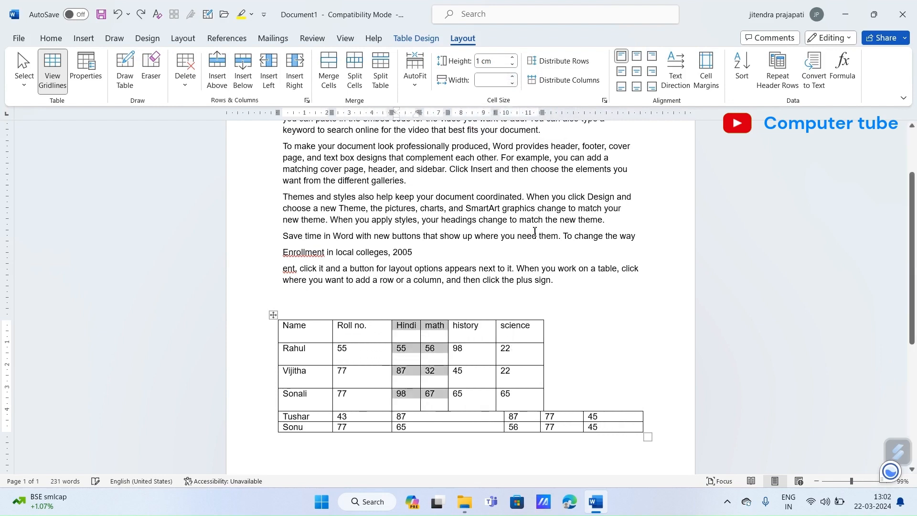
{"action": "key", "text": "ctrl+z"}
{"action": "key", "text": "ctrl+z"}
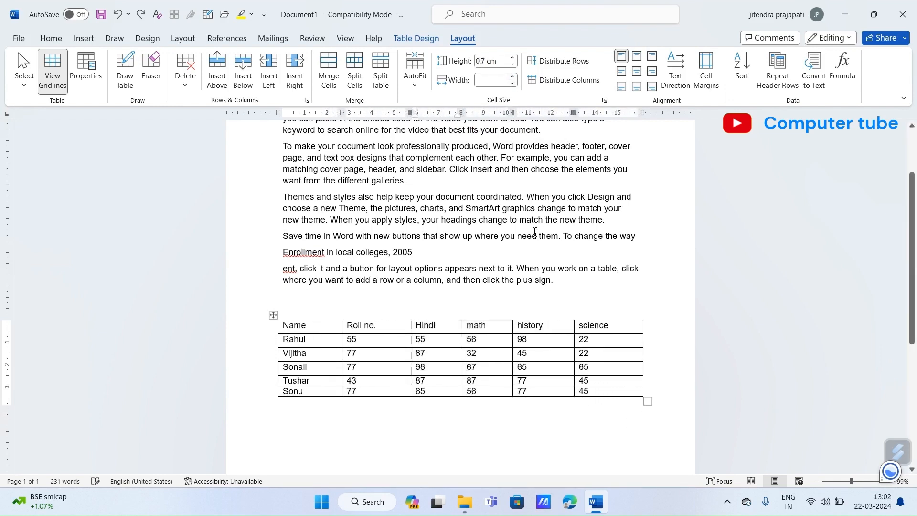
{"action": "left_click", "coordinate": [610, 293]}
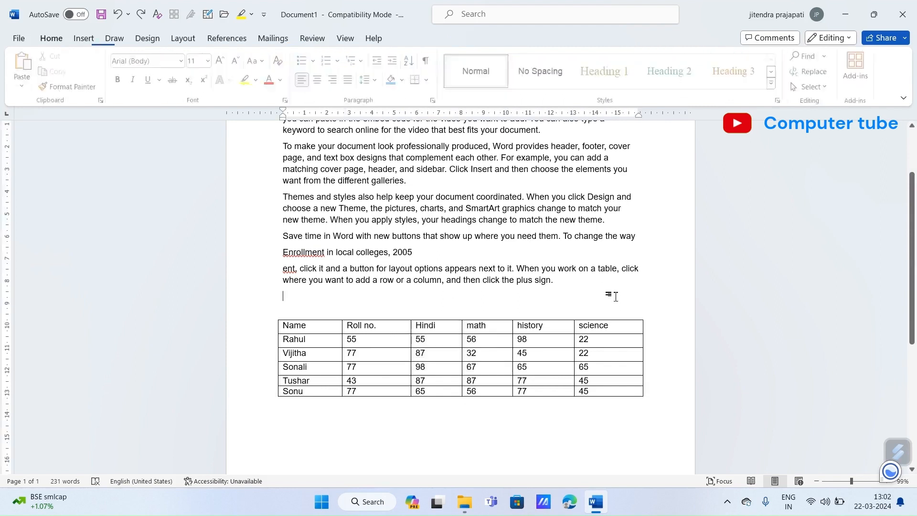
{"action": "key", "text": "ctrl+z"}
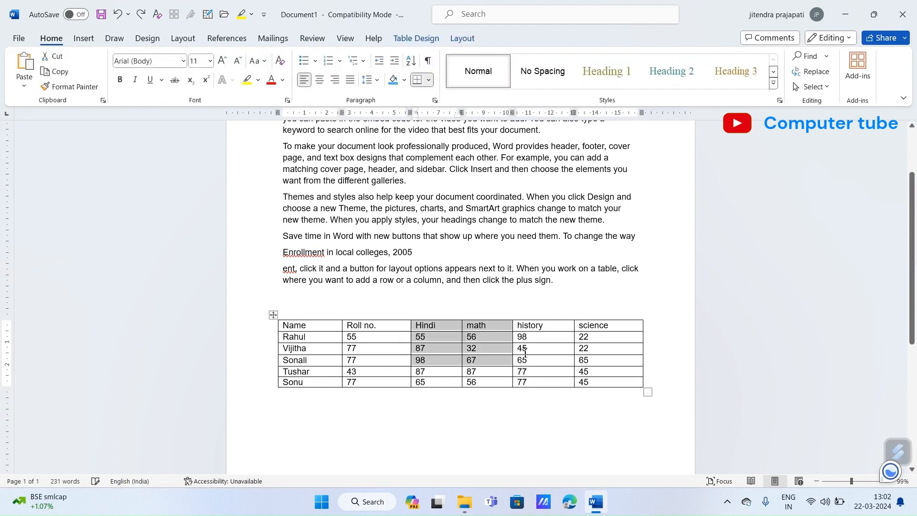
{"action": "left_click", "coordinate": [503, 301]}
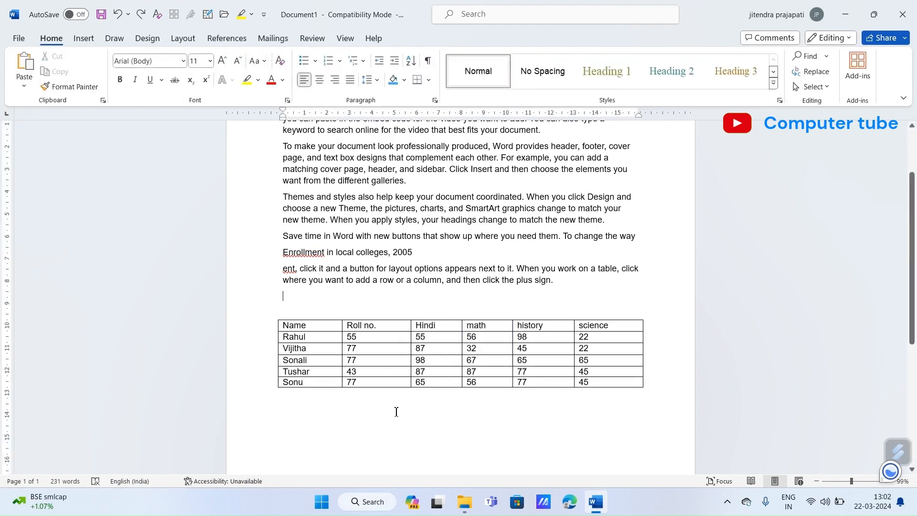
Enlarge the header row of the marks table to about 1.74 cm high by moving its lower border
{"action": "left_click", "coordinate": [363, 360]}
{"action": "left_click", "coordinate": [462, 39]}
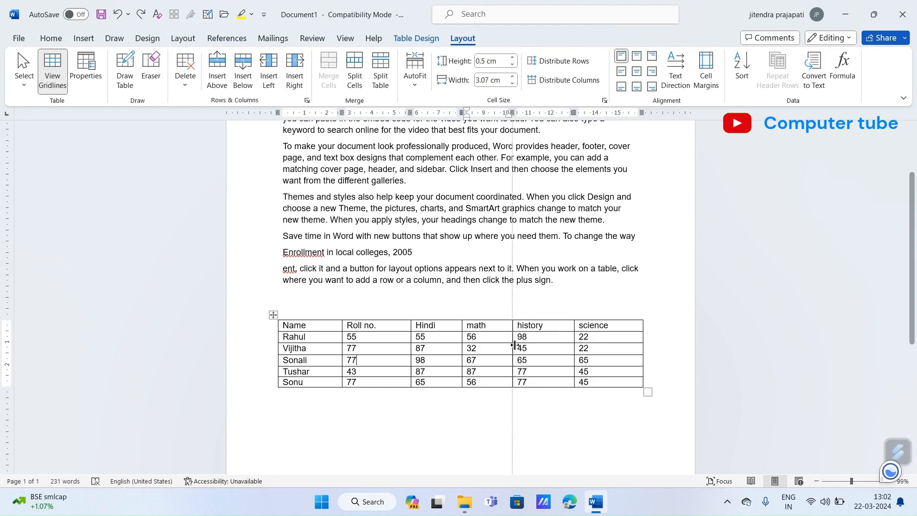
{"action": "left_click_drag", "start_coordinate": [503, 333], "coordinate": [498, 358]}
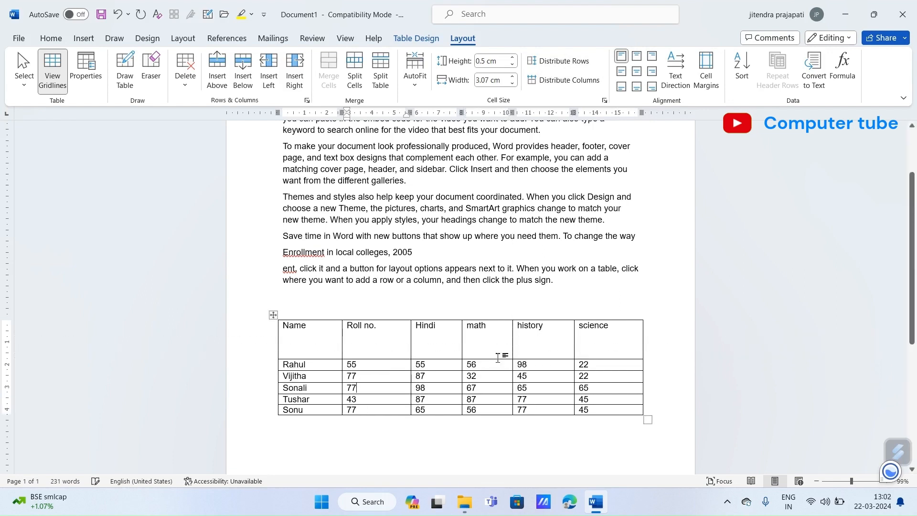
Shift the border between the Name and Roll no. header cells, narrow the math column, and make the history column about 2.5 cm wide
{"action": "left_click", "coordinate": [408, 341]}
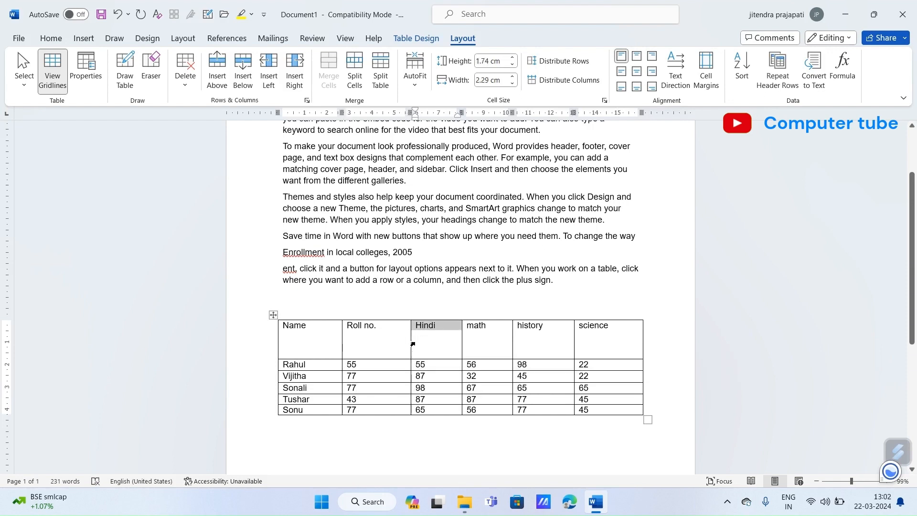
{"action": "left_click_drag", "start_coordinate": [412, 344], "coordinate": [356, 344]}
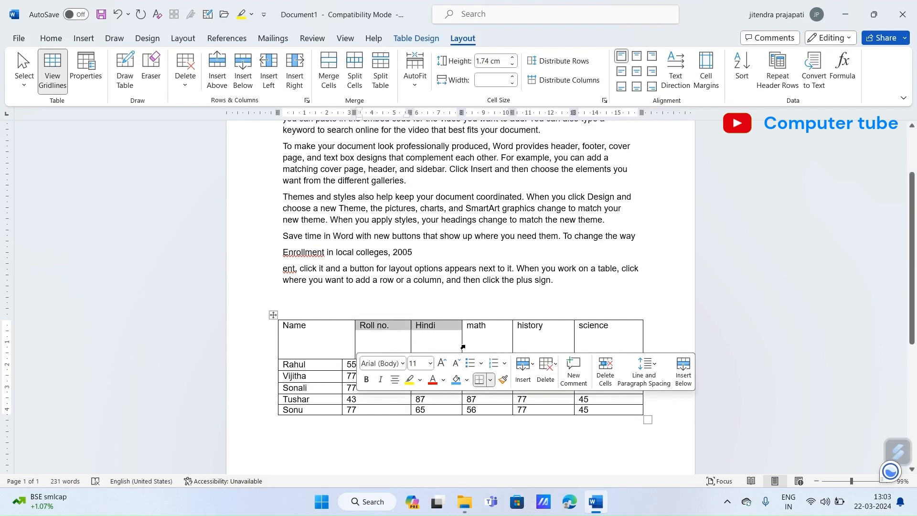
{"action": "left_click", "coordinate": [514, 401]}
{"action": "left_click_drag", "start_coordinate": [513, 390], "coordinate": [495, 391]}
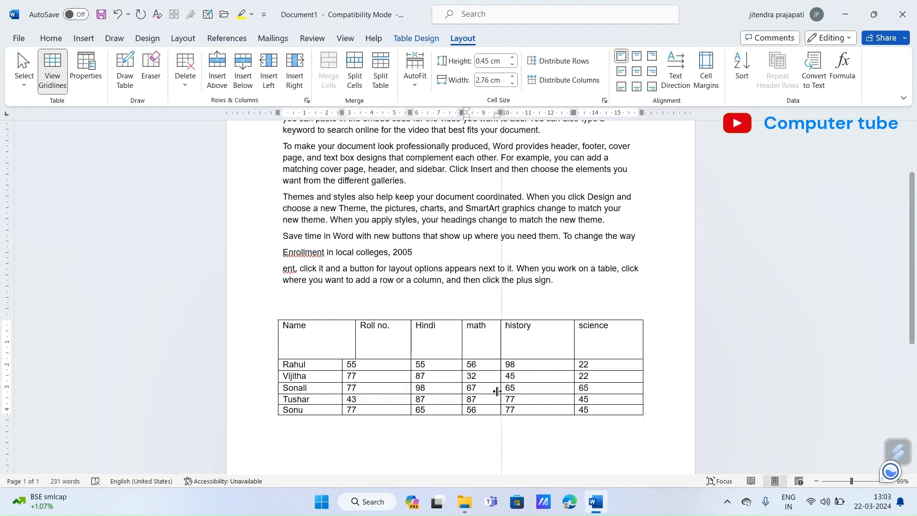
{"action": "left_click_drag", "start_coordinate": [575, 333], "coordinate": [550, 340]}
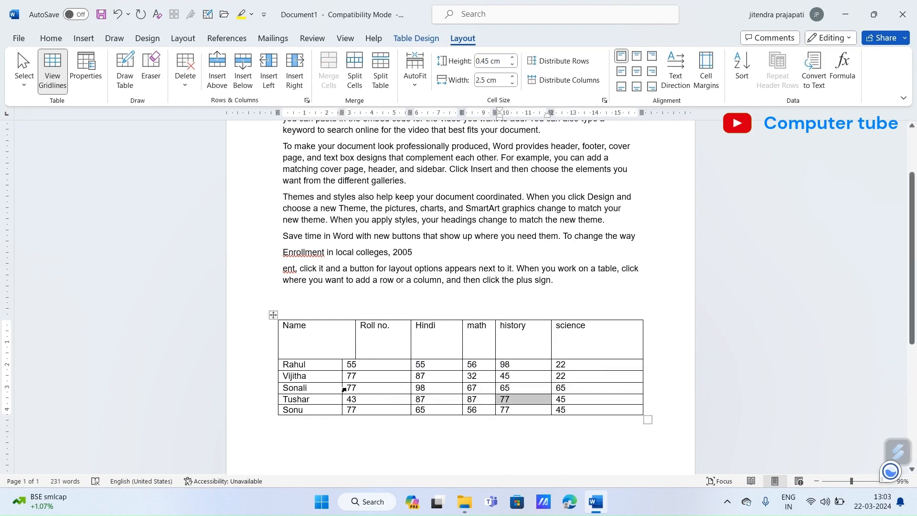
Enlarge the first student row and make the fourth student row about 2.18 cm high by moving their lower borders
{"action": "left_click_drag", "start_coordinate": [344, 374], "coordinate": [345, 402]}
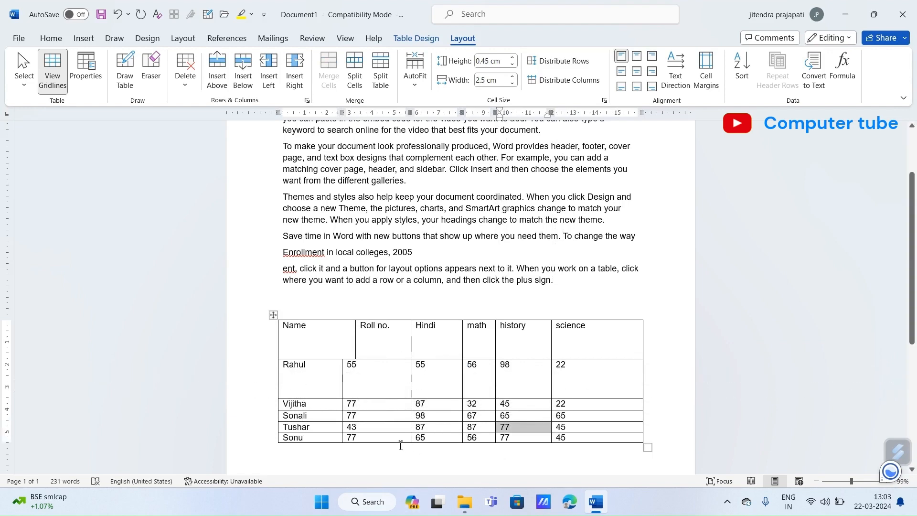
{"action": "left_click_drag", "start_coordinate": [398, 434], "coordinate": [400, 473]}
{"action": "scroll", "coordinate": [458, 367], "scroll_direction": "down", "scroll_amount": 1}
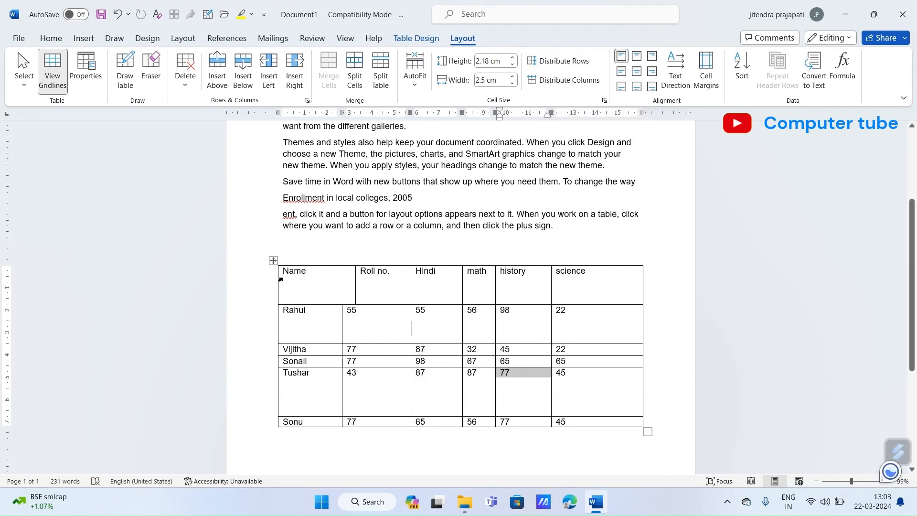
Distribute the rows and columns of the whole marks table evenly
{"action": "left_click", "coordinate": [273, 260]}
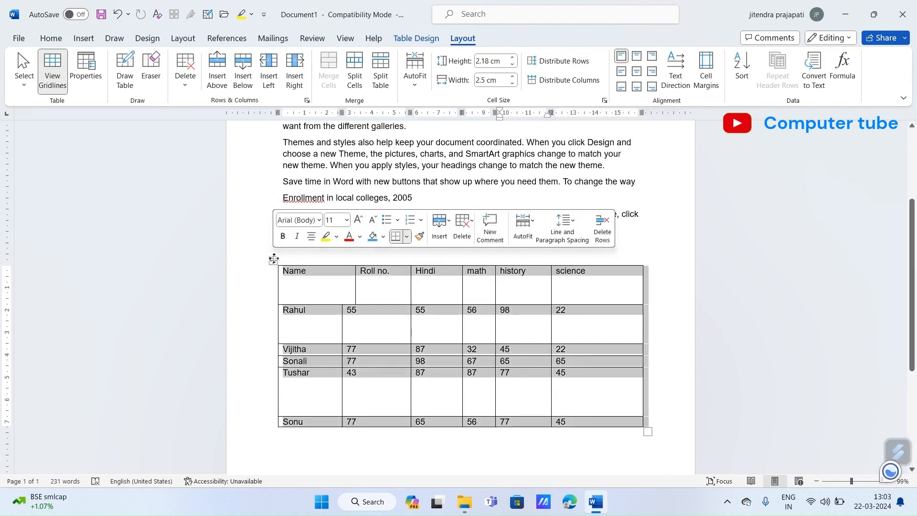
{"action": "left_click", "coordinate": [549, 60]}
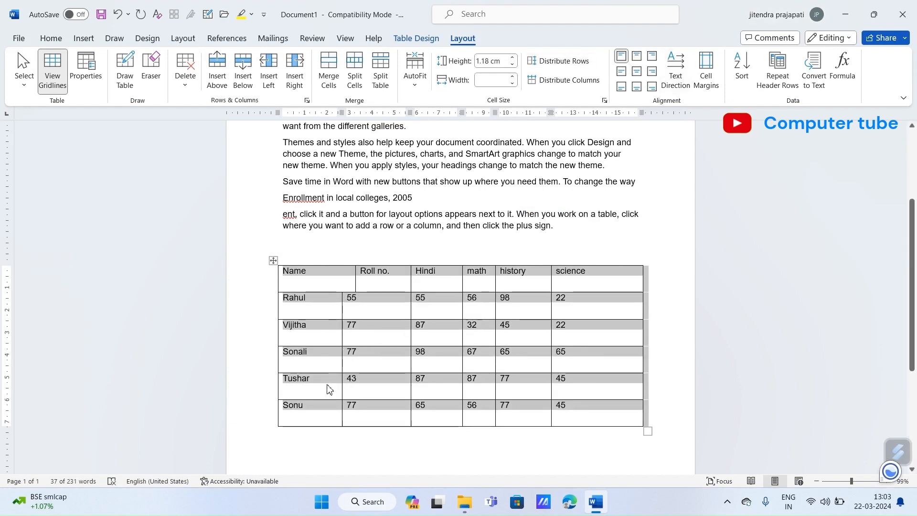
{"action": "left_click", "coordinate": [584, 82]}
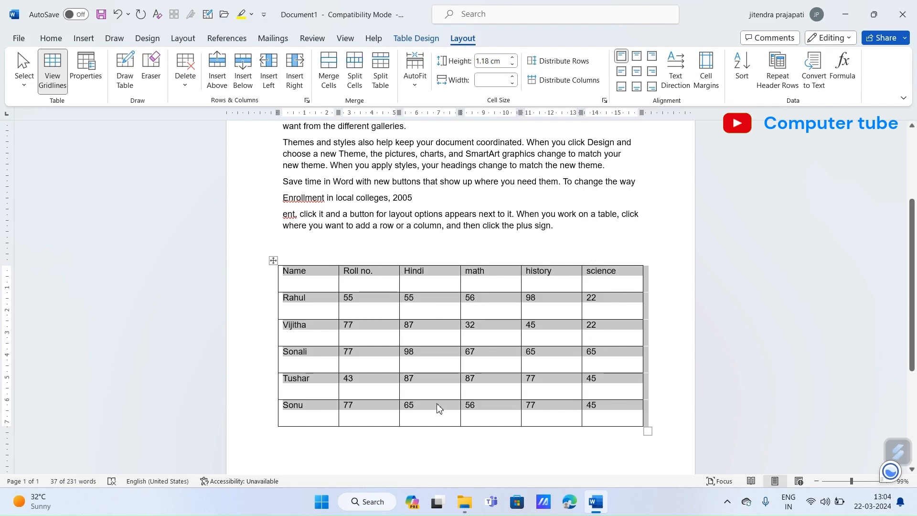
Shrink the marks table from its lower corner, then enlarge one lower row and distribute the rows evenly again
{"action": "left_click_drag", "start_coordinate": [647, 431], "coordinate": [650, 345]}
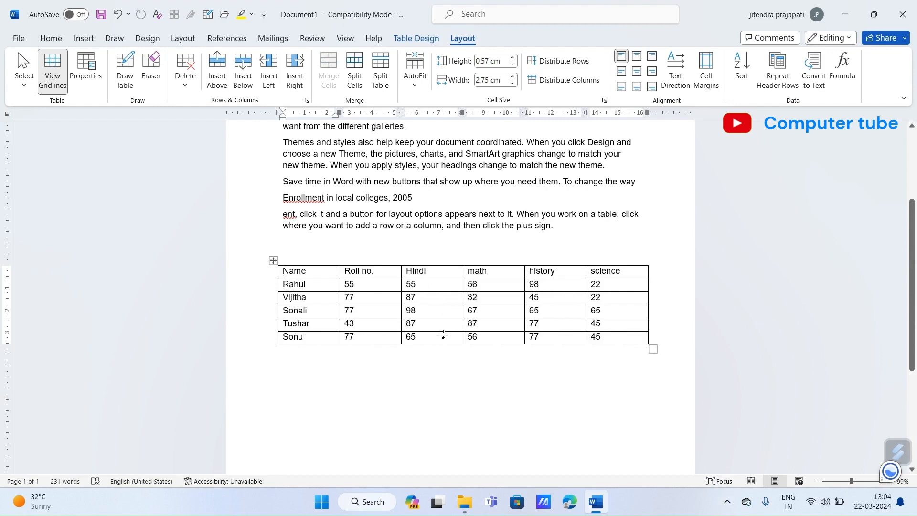
{"action": "left_click_drag", "start_coordinate": [444, 334], "coordinate": [436, 434]}
{"action": "left_click", "coordinate": [560, 65]}
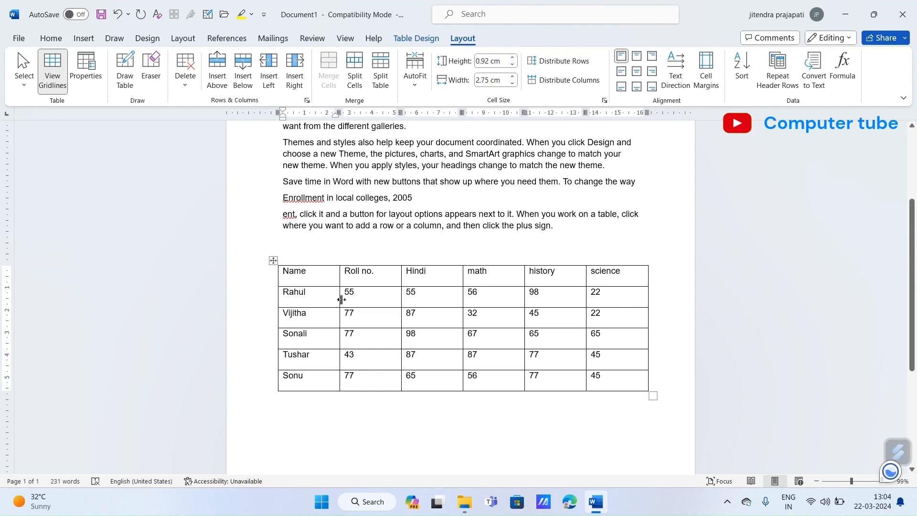
Narrow the Name column to about 1.58 cm and distribute all columns of the marks table evenly
{"action": "left_click_drag", "start_coordinate": [341, 299], "coordinate": [313, 299]}
{"action": "left_click", "coordinate": [274, 260]}
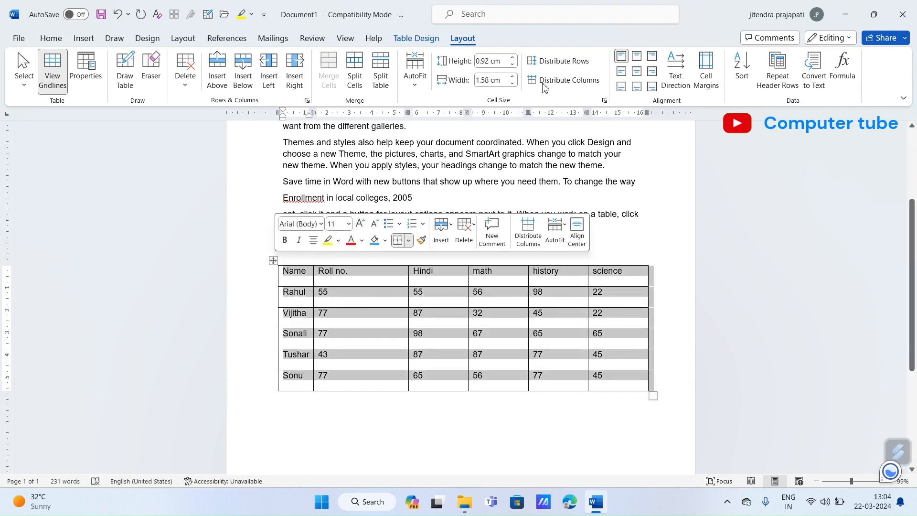
{"action": "left_click", "coordinate": [545, 80]}
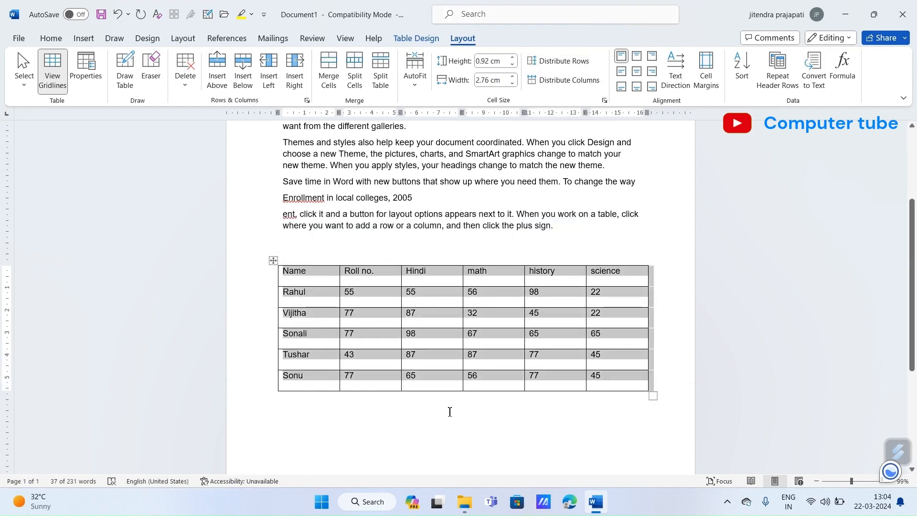
Shrink the marks table to columns about 2.52 cm wide and enlarge the first student row to about 2.57 cm high
{"action": "left_click_drag", "start_coordinate": [657, 395], "coordinate": [617, 357]}
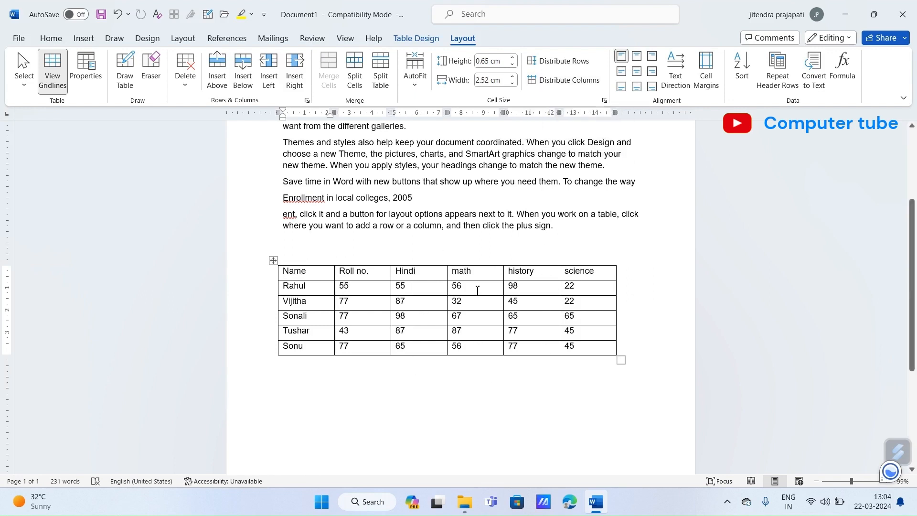
{"action": "double_click", "coordinate": [400, 286]}
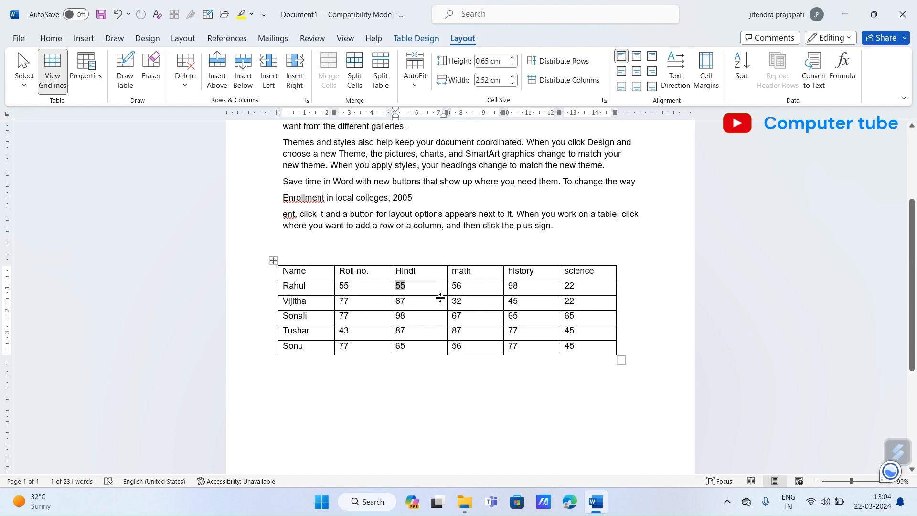
{"action": "left_click_drag", "start_coordinate": [440, 297], "coordinate": [440, 338]}
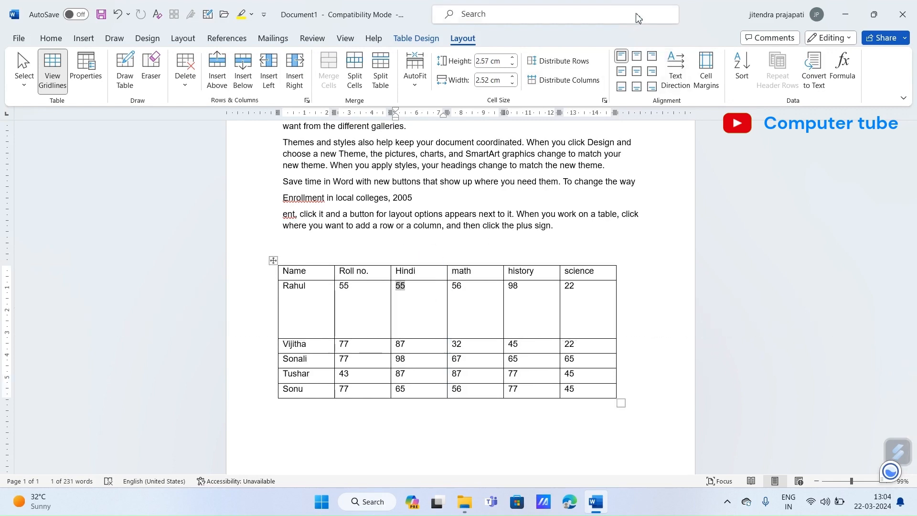
Align the first student's Hindi mark top center, center, center right, bottom right and bottom left, and return it to top left
{"action": "left_click", "coordinate": [626, 57]}
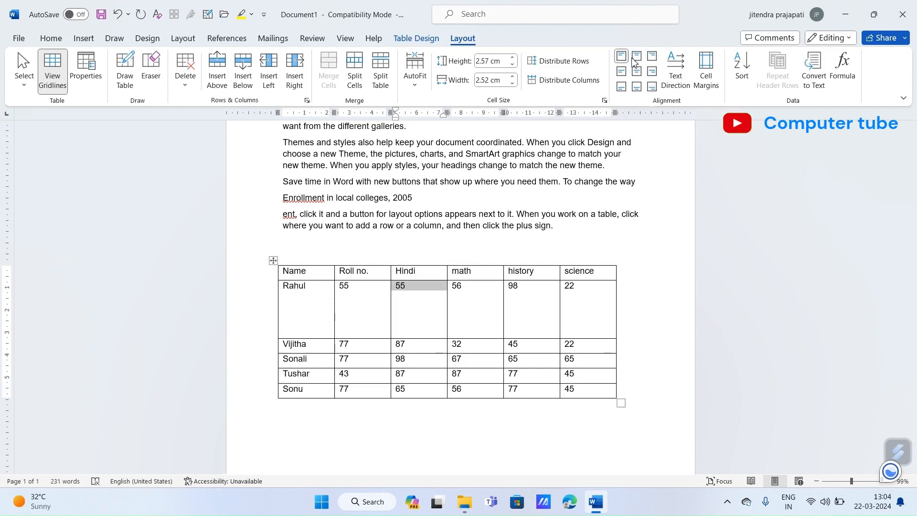
{"action": "left_click", "coordinate": [634, 58]}
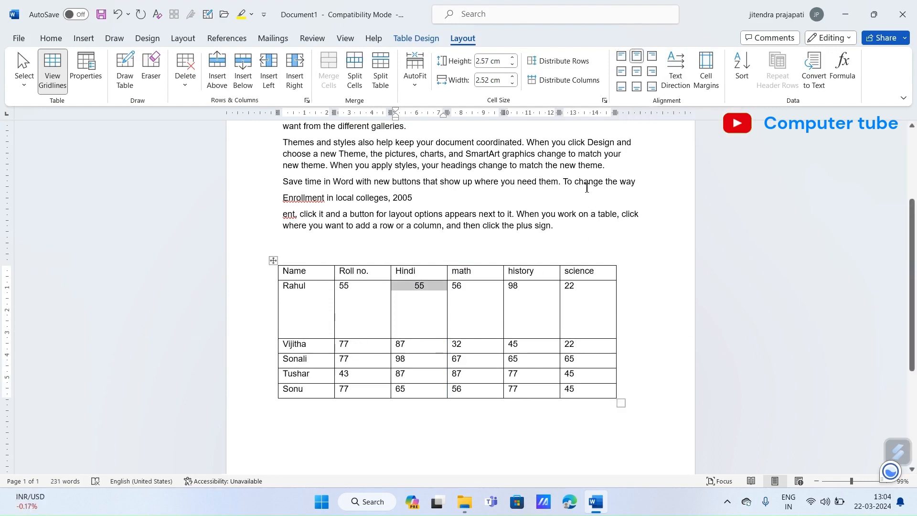
{"action": "left_click", "coordinate": [637, 72]}
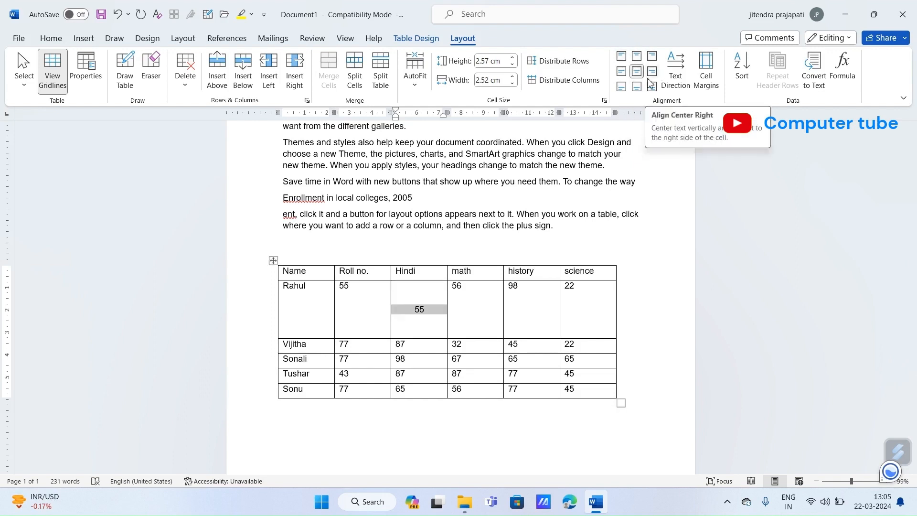
{"action": "left_click", "coordinate": [652, 72]}
{"action": "left_click", "coordinate": [655, 89]}
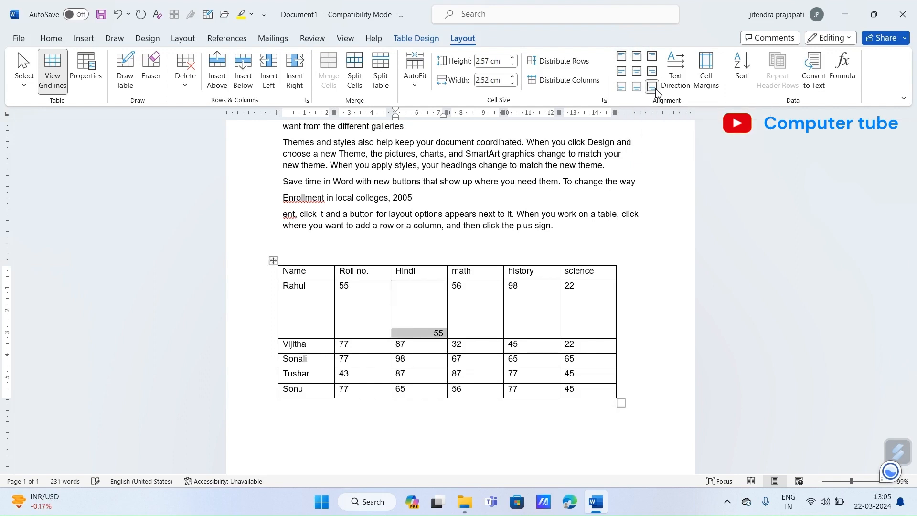
{"action": "left_click", "coordinate": [619, 89]}
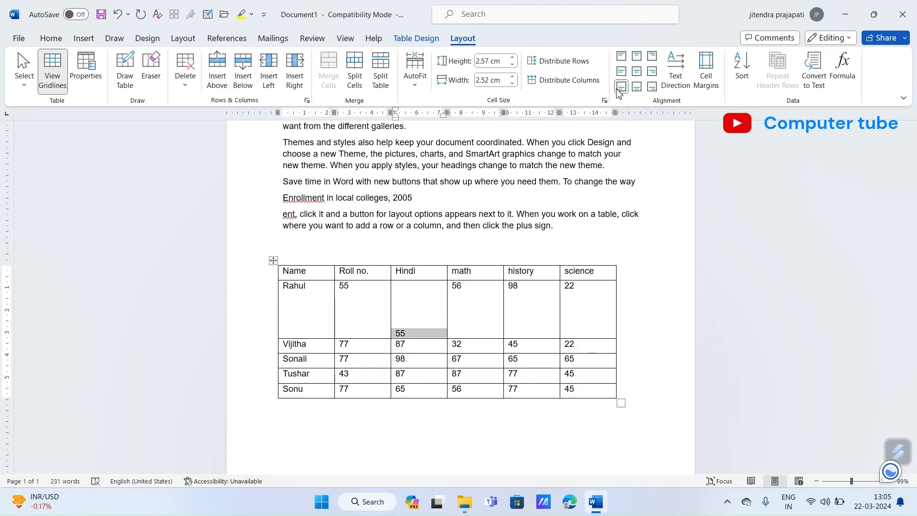
{"action": "left_click", "coordinate": [621, 59]}
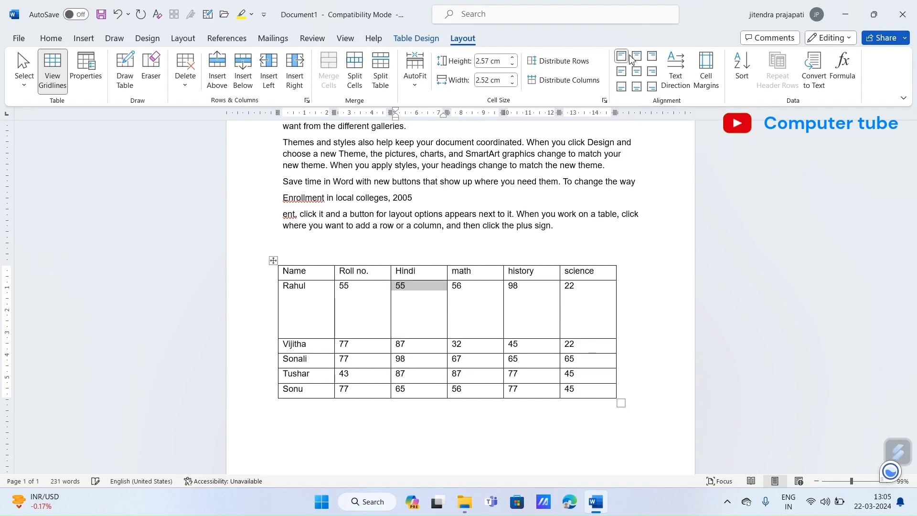
Cycle the first student's Hindi mark through more cell alignments, including center left, top right and center right, ending at top center
{"action": "left_click", "coordinate": [636, 56]}
{"action": "left_click", "coordinate": [636, 72]}
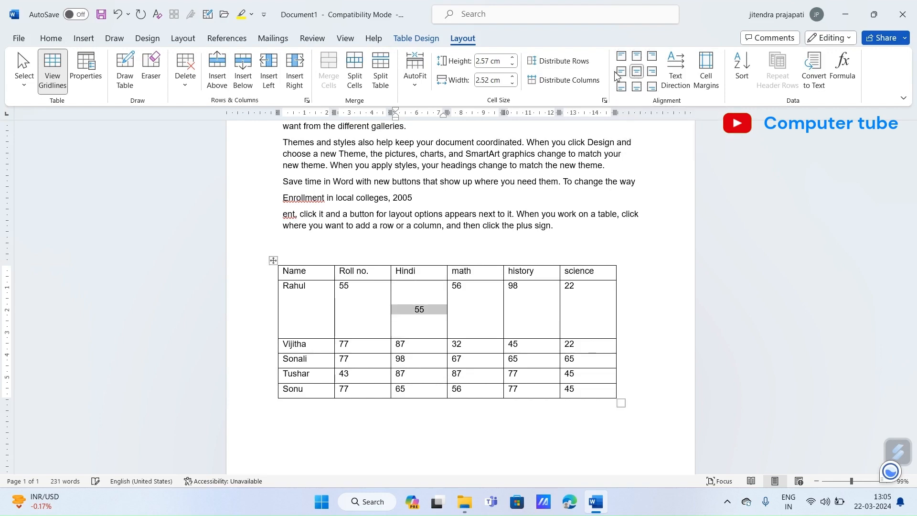
{"action": "left_click", "coordinate": [621, 72]}
{"action": "left_click", "coordinate": [652, 55]}
{"action": "left_click", "coordinate": [653, 73]}
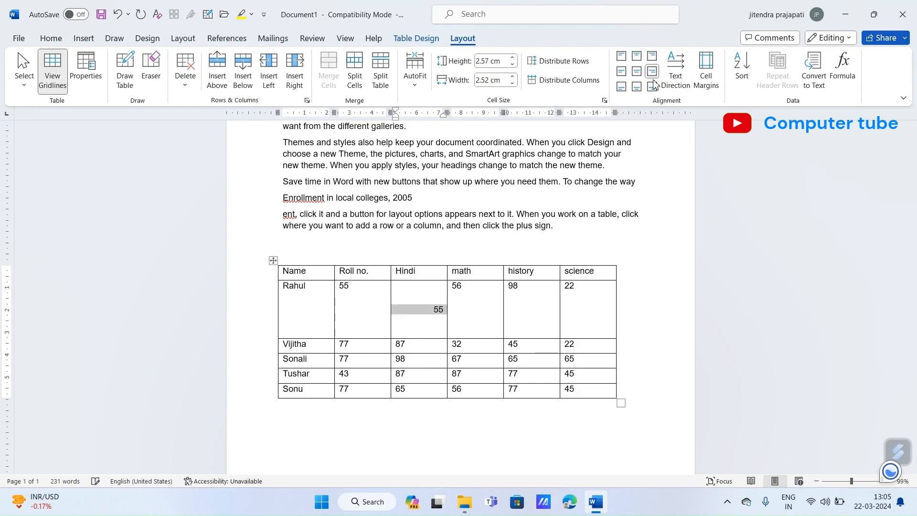
{"action": "left_click", "coordinate": [652, 87]}
{"action": "left_click", "coordinate": [637, 72]}
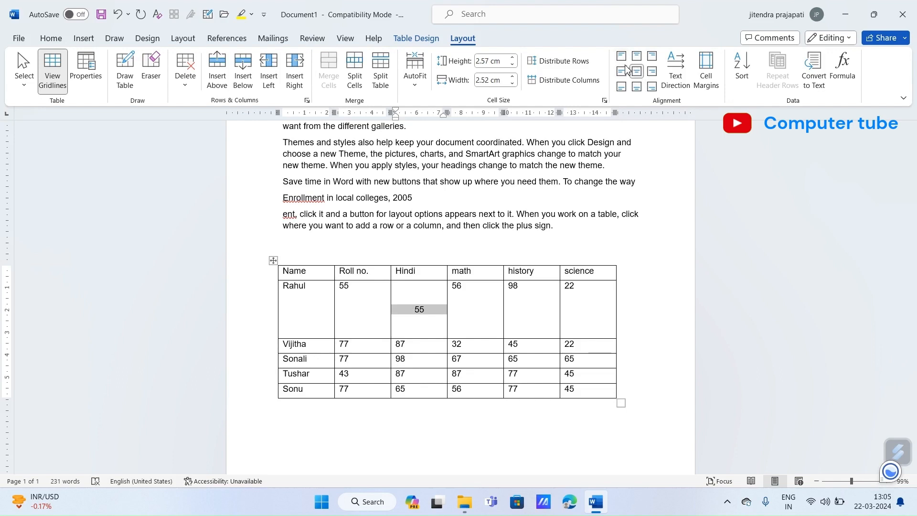
{"action": "left_click", "coordinate": [637, 56]}
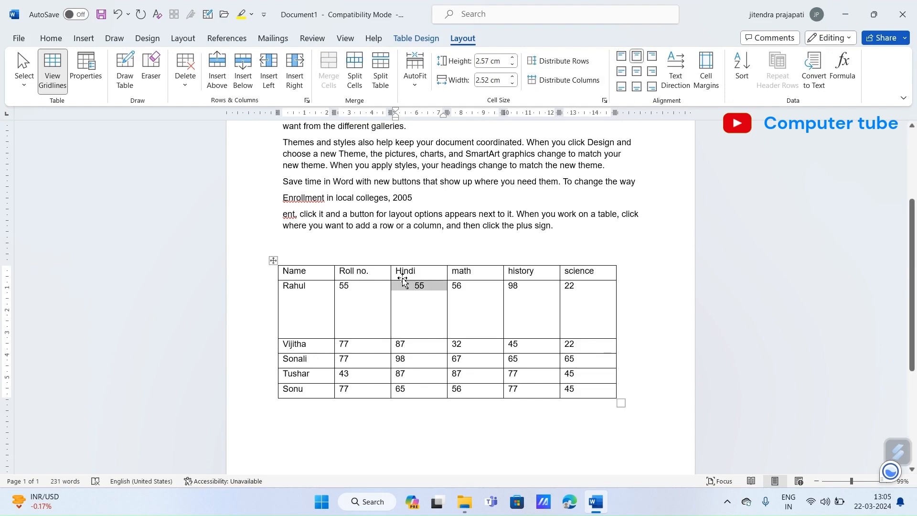
Distribute the rows of the whole table evenly and shrink the table to rows about 0.7 cm high
{"action": "left_click", "coordinate": [267, 261]}
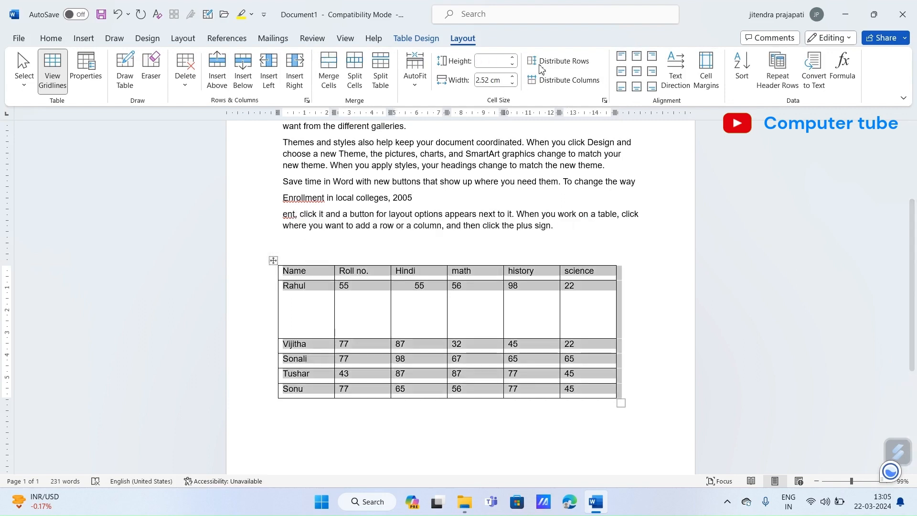
{"action": "left_click", "coordinate": [566, 61]}
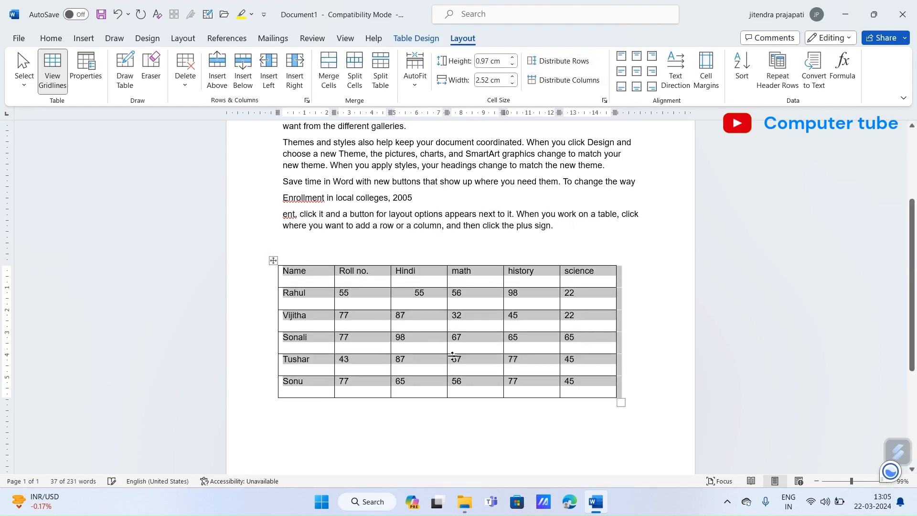
{"action": "left_click_drag", "start_coordinate": [621, 402], "coordinate": [618, 366]}
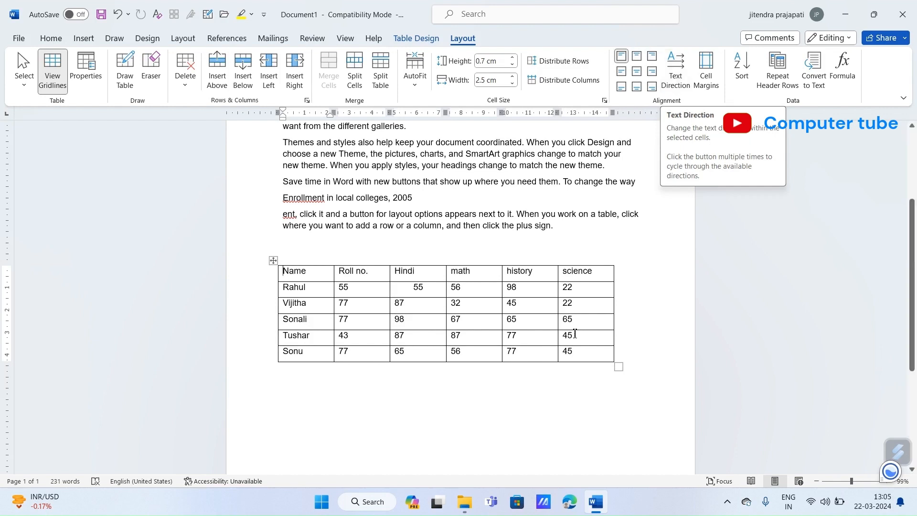
Left-align the first student's Hindi mark and enlarge the table to cells about 2.68 cm wide and 0.87 cm high
{"action": "triple_click", "coordinate": [419, 288]}
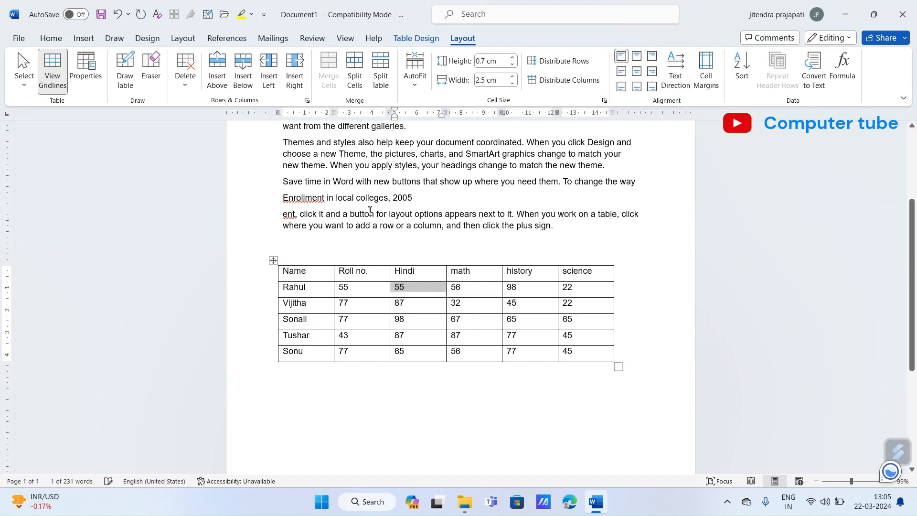
{"action": "left_click_drag", "start_coordinate": [616, 368], "coordinate": [640, 389]}
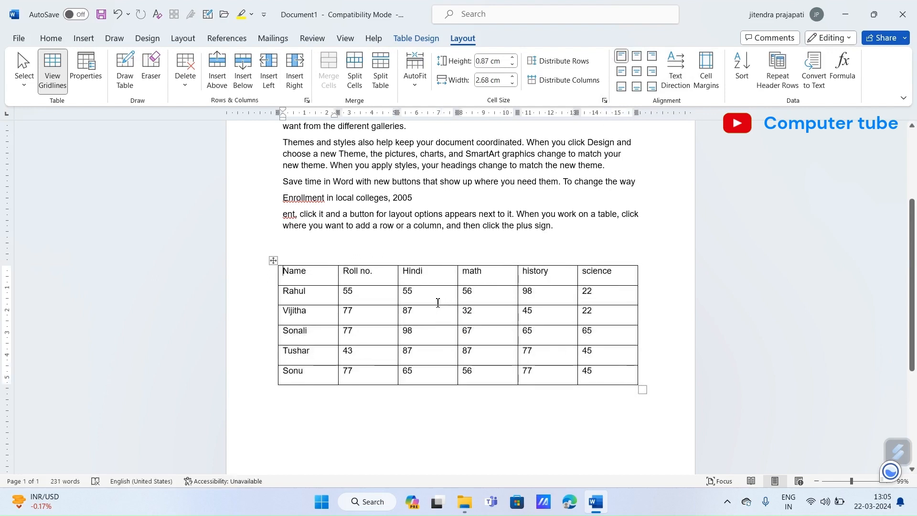
Make the first student row about 2.1 cm high and cycle its Hindi mark through both vertical text directions back to horizontal
{"action": "left_click_drag", "start_coordinate": [437, 309], "coordinate": [437, 336]}
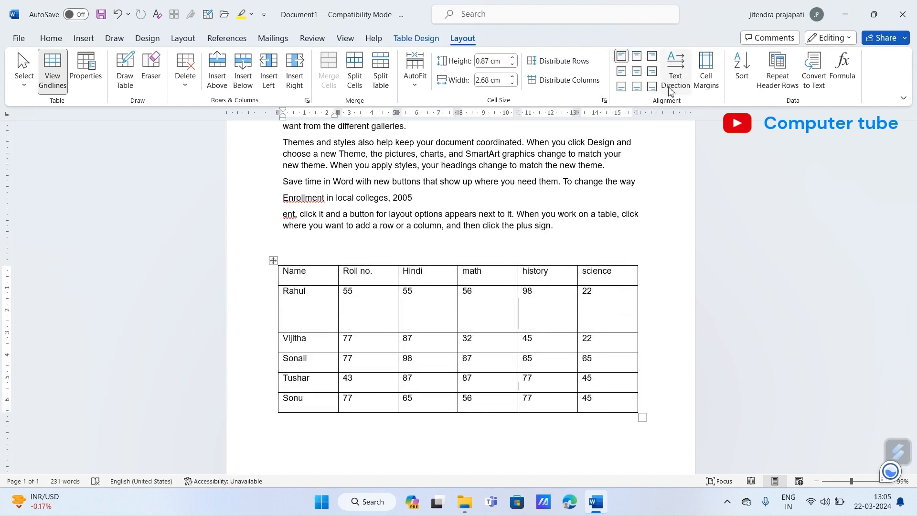
{"action": "double_click", "coordinate": [408, 290]}
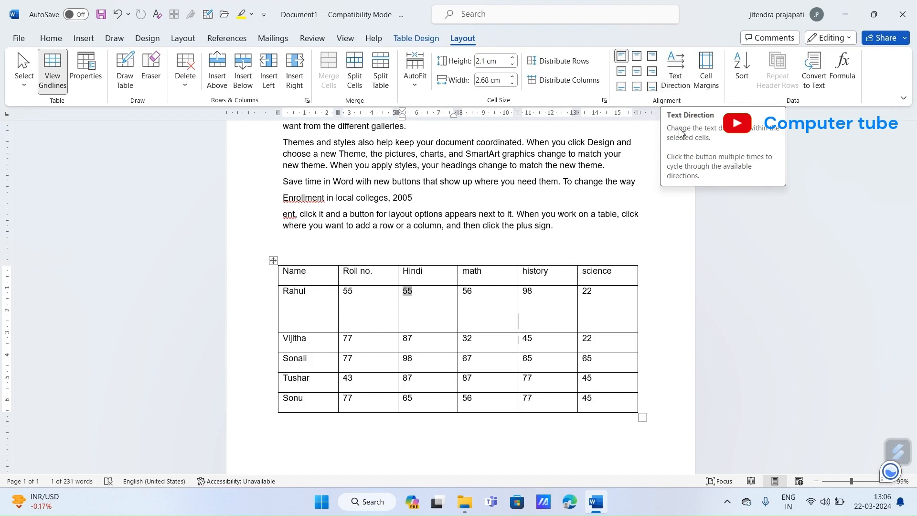
{"action": "left_click", "coordinate": [677, 86]}
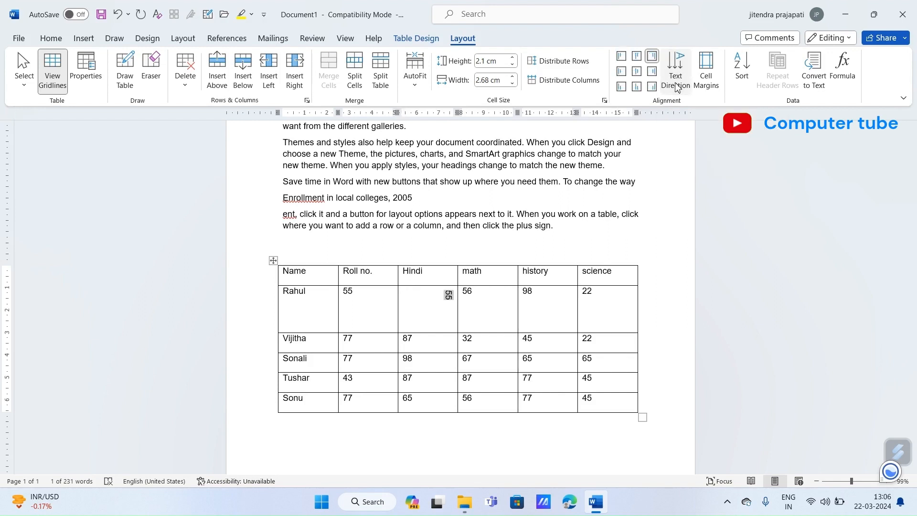
{"action": "left_click", "coordinate": [677, 86]}
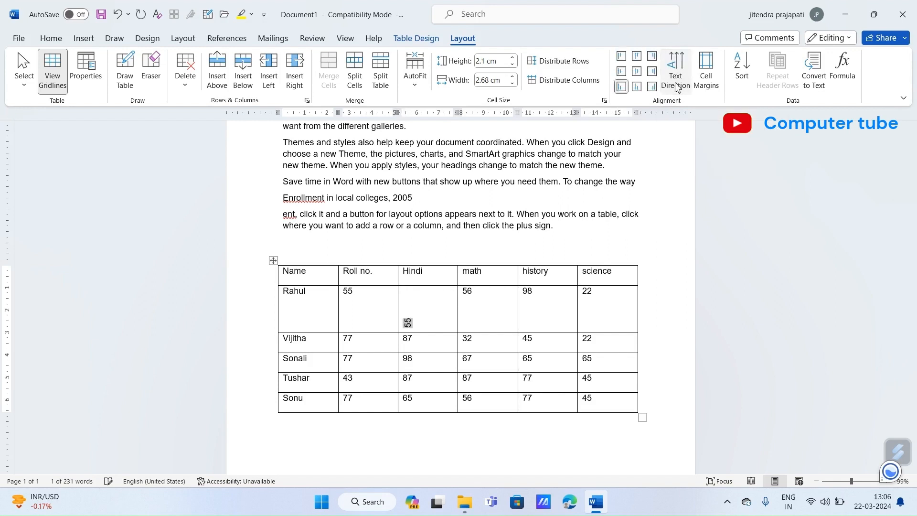
{"action": "left_click", "coordinate": [677, 86]}
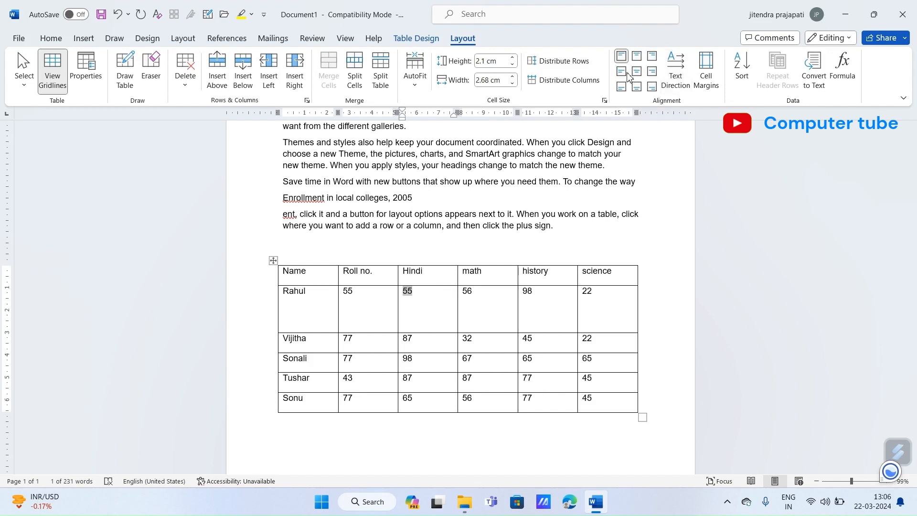
Rotate the first student's Hindi mark to read downward and try several cell alignments, ending with it centered
{"action": "left_click", "coordinate": [675, 77]}
{"action": "left_click", "coordinate": [637, 74]}
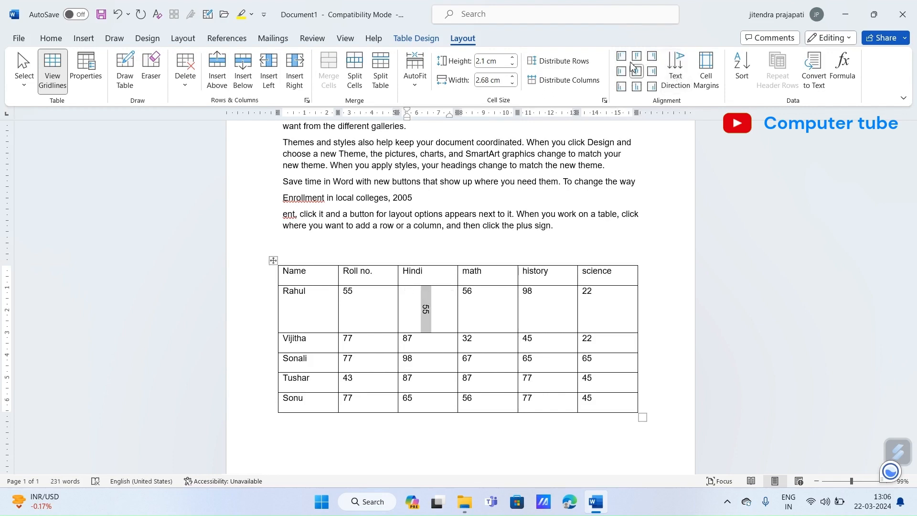
{"action": "left_click", "coordinate": [622, 71]}
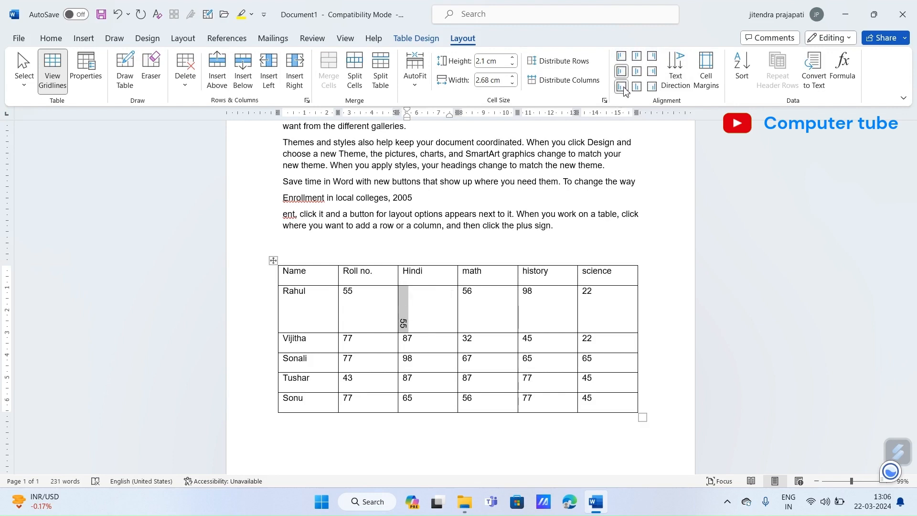
{"action": "left_click", "coordinate": [637, 71]}
{"action": "left_click", "coordinate": [641, 56]}
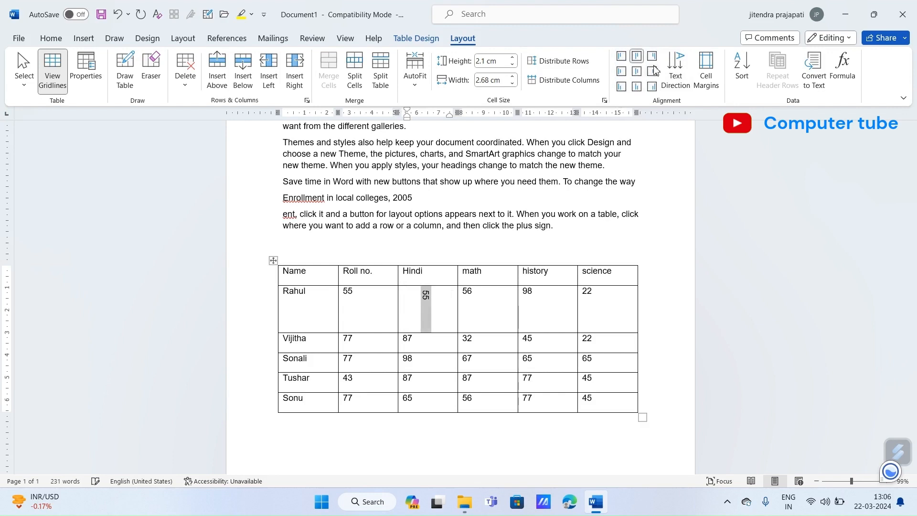
{"action": "left_click", "coordinate": [652, 71]}
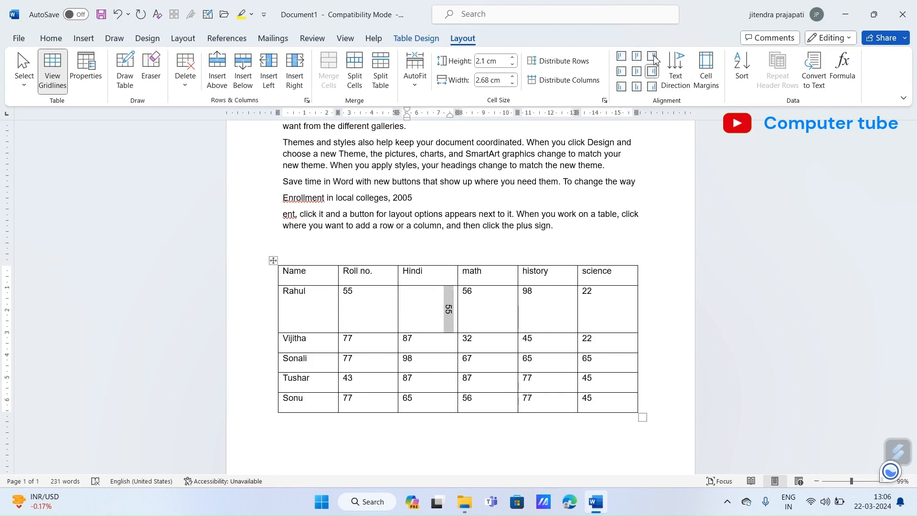
{"action": "left_click", "coordinate": [652, 56]}
{"action": "left_click", "coordinate": [637, 71]}
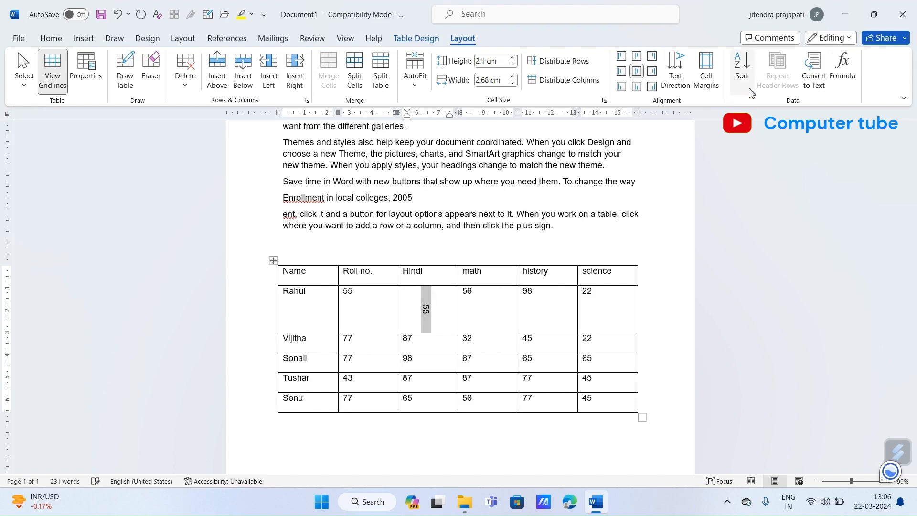
Undo the last alignment changes, turn the first student's Hindi mark back to horizontal, and align it top left
{"action": "key", "text": "ctrl+z"}
{"action": "key", "text": "ctrl+z"}
{"action": "key", "text": "ctrl+z"}
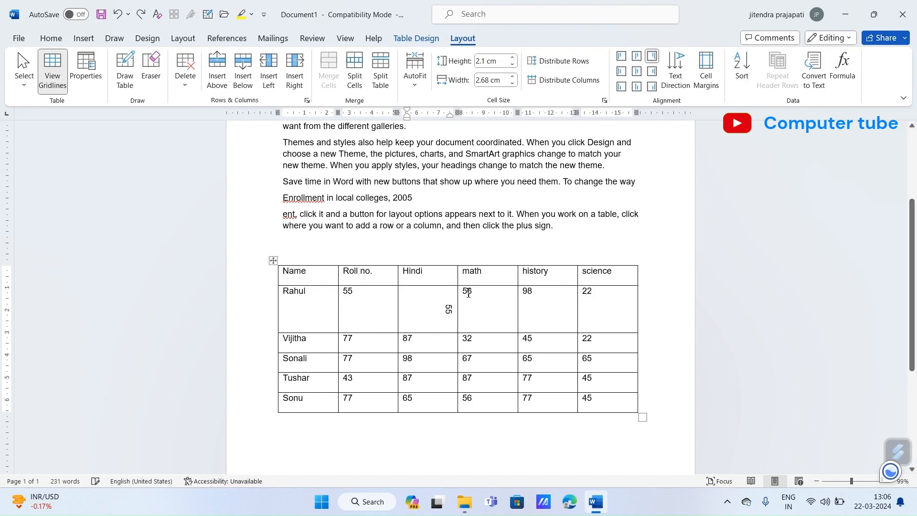
{"action": "left_click", "coordinate": [674, 81]}
{"action": "left_click", "coordinate": [674, 81]}
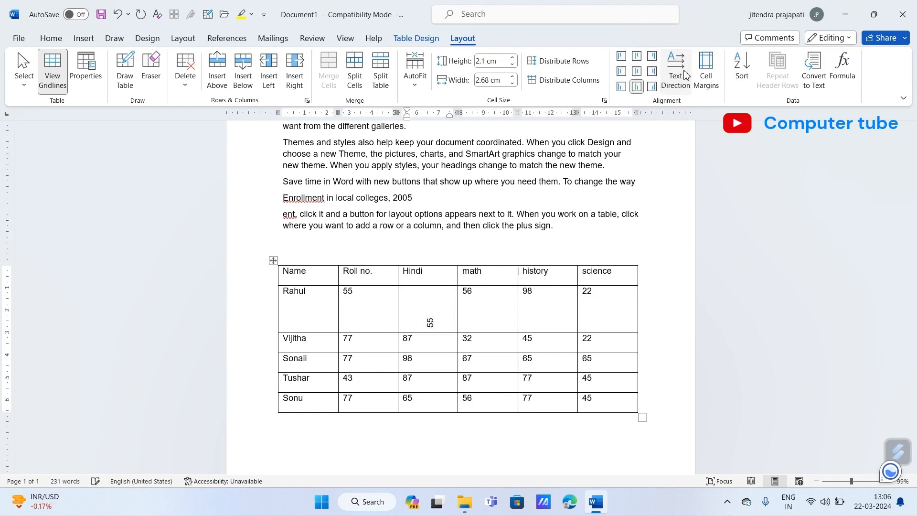
{"action": "left_click", "coordinate": [622, 56]}
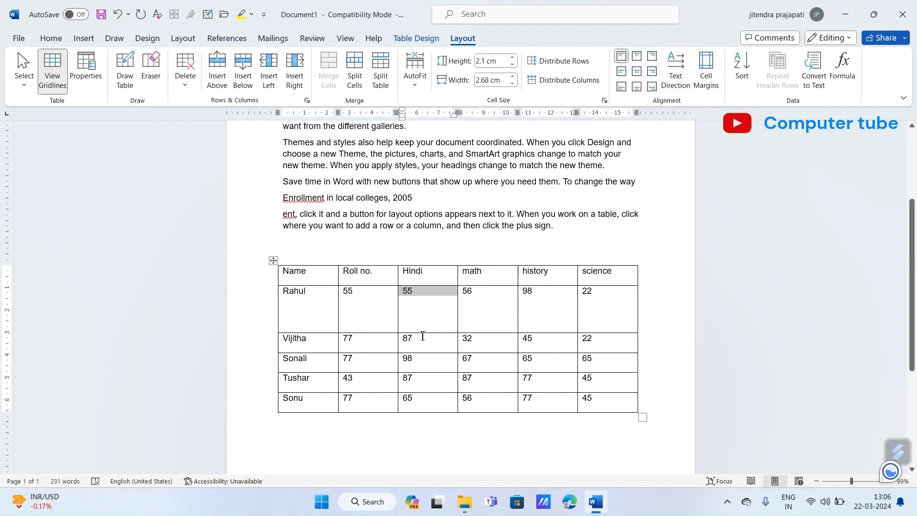
Select the whole marks table and distribute its rows to equal heights
{"action": "left_click", "coordinate": [554, 62]}
{"action": "left_click", "coordinate": [462, 282]}
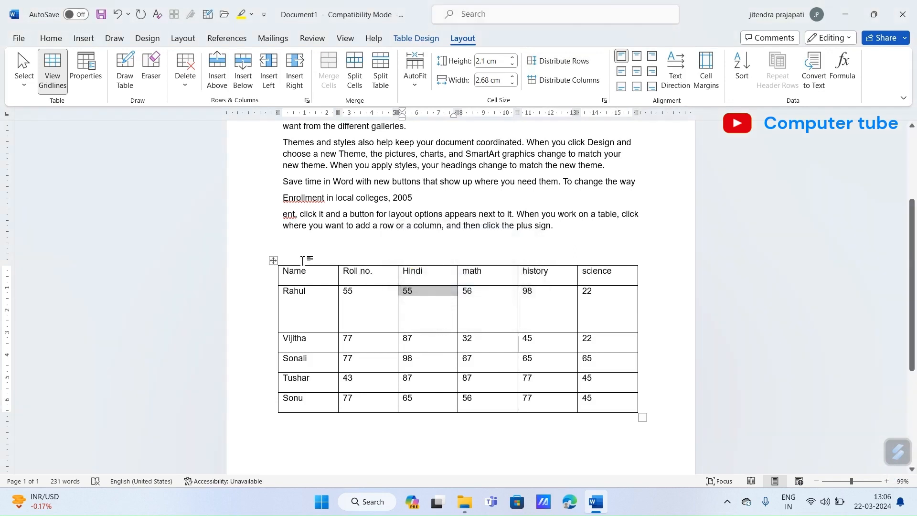
{"action": "left_click", "coordinate": [273, 261]}
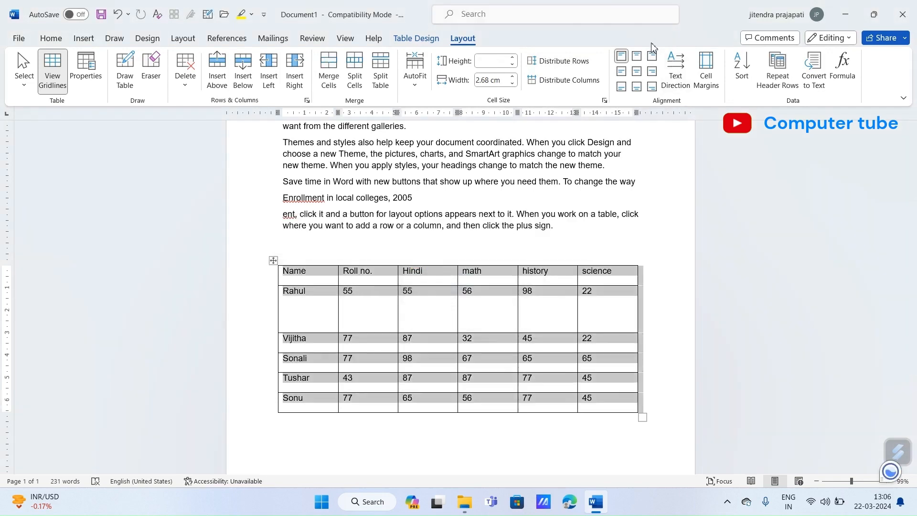
{"action": "left_click", "coordinate": [554, 61]}
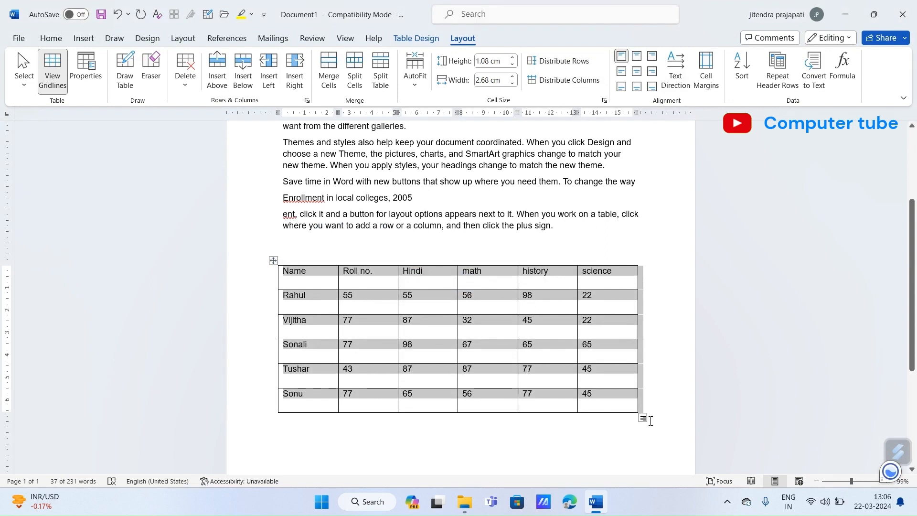
Shrink the table and enlarge it again to cells about 2.48 cm wide and 1.23 cm high
{"action": "left_click_drag", "start_coordinate": [644, 419], "coordinate": [629, 319]}
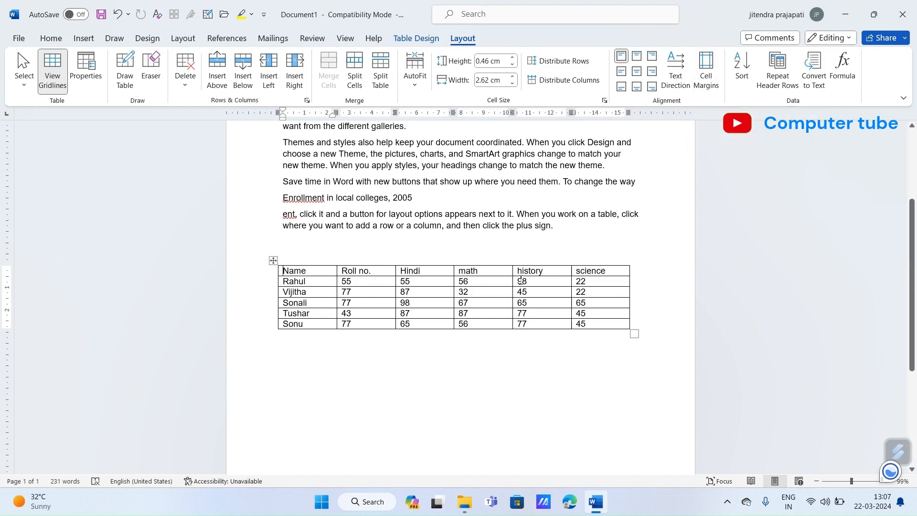
{"action": "left_click_drag", "start_coordinate": [636, 333], "coordinate": [612, 433]}
{"action": "left_click", "coordinate": [542, 226]}
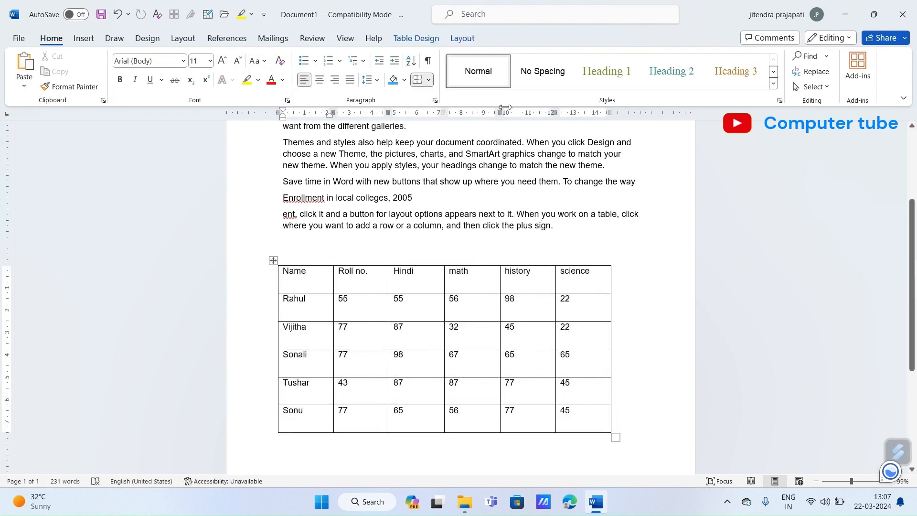
Set the table's default cell margins to 1 cm top, 1 cm bottom, 0.6 cm left and 0 cm right
{"action": "left_click", "coordinate": [474, 41]}
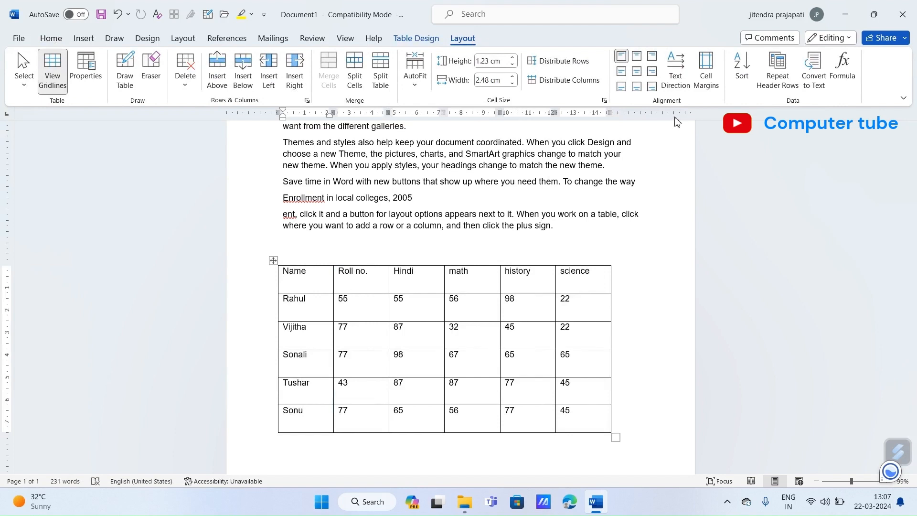
{"action": "double_click", "coordinate": [401, 300]}
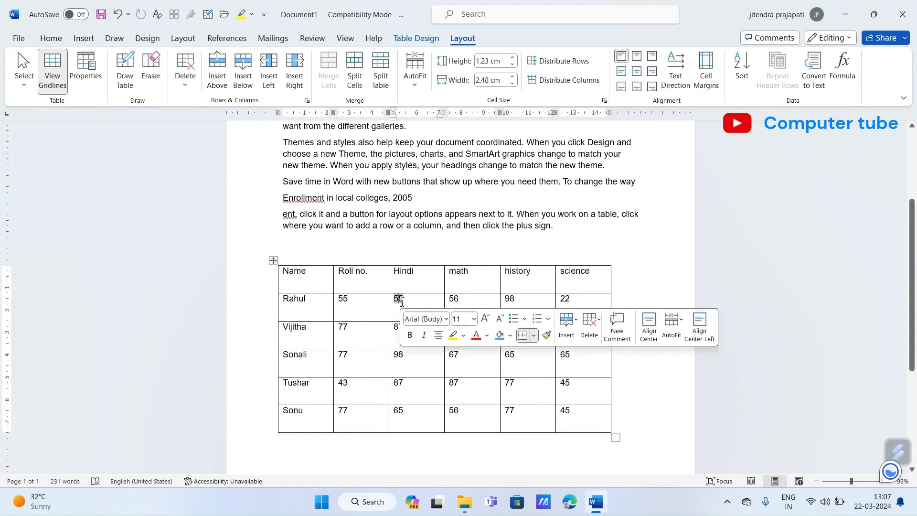
{"action": "left_click", "coordinate": [706, 77]}
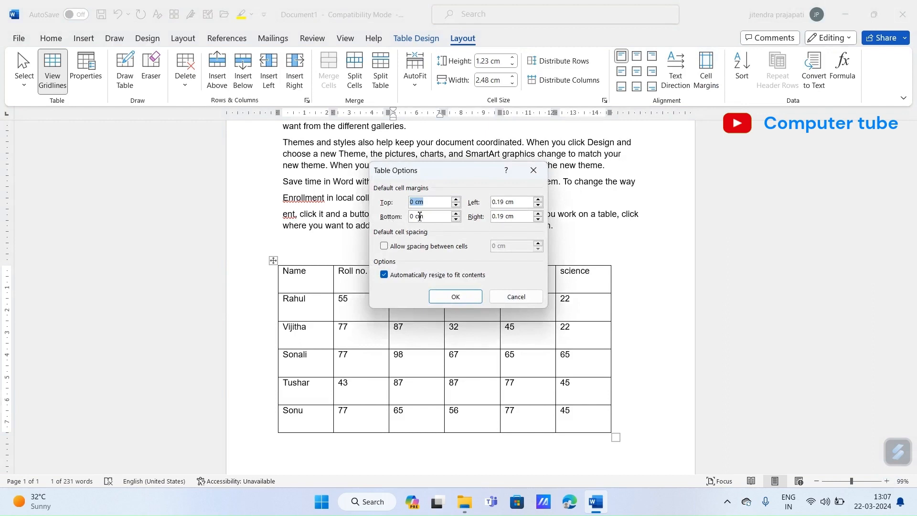
{"action": "left_click_drag", "start_coordinate": [430, 171], "coordinate": [223, 186]}
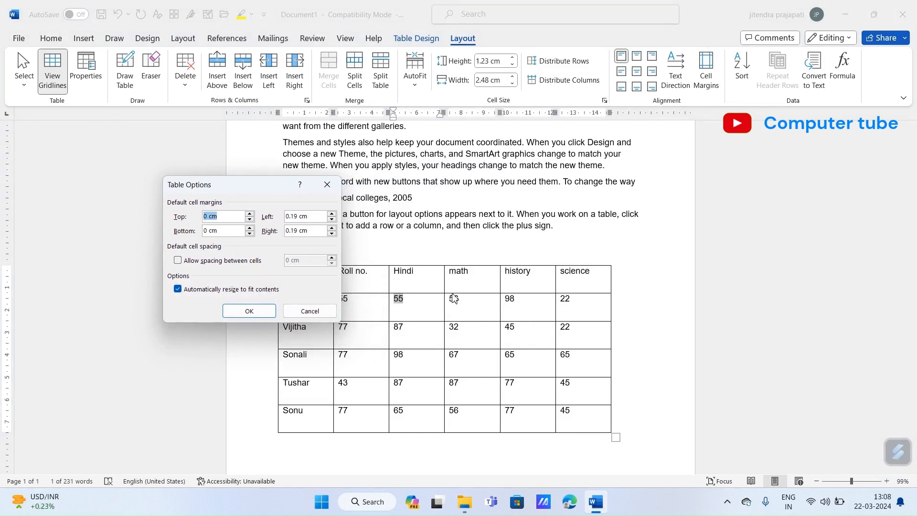
{"action": "left_click", "coordinate": [250, 214]}
{"action": "left_click", "coordinate": [250, 213]}
{"action": "double_click", "coordinate": [250, 229]}
{"action": "left_click", "coordinate": [250, 229]}
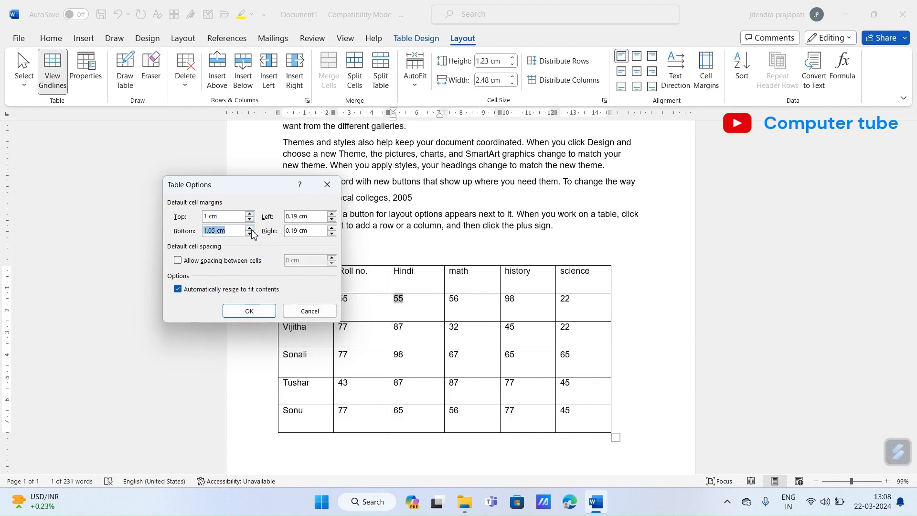
{"action": "left_click", "coordinate": [249, 233]}
{"action": "left_click", "coordinate": [332, 215]}
{"action": "left_click", "coordinate": [332, 215]}
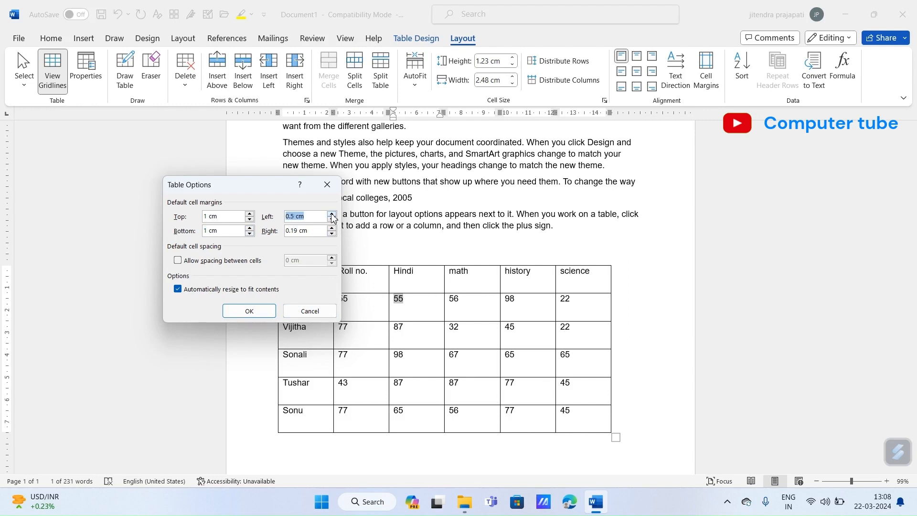
{"action": "left_click", "coordinate": [332, 234]}
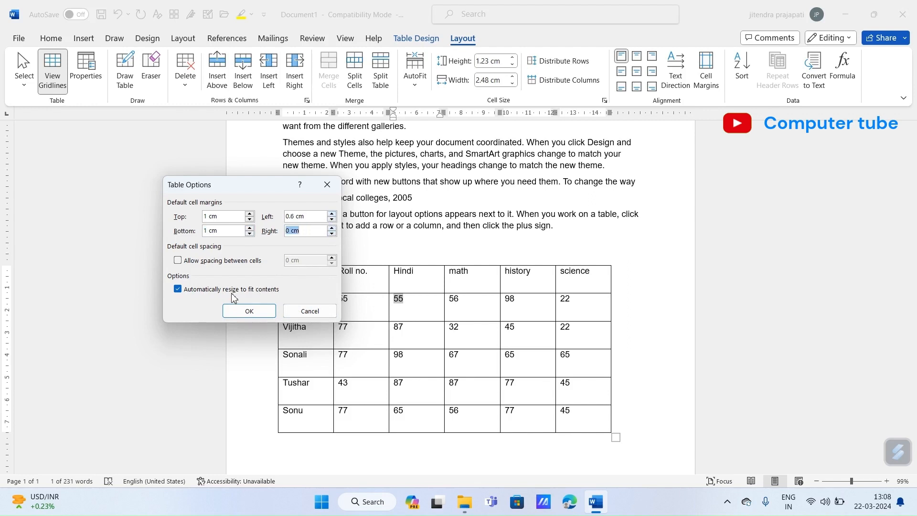
{"action": "left_click", "coordinate": [249, 311]}
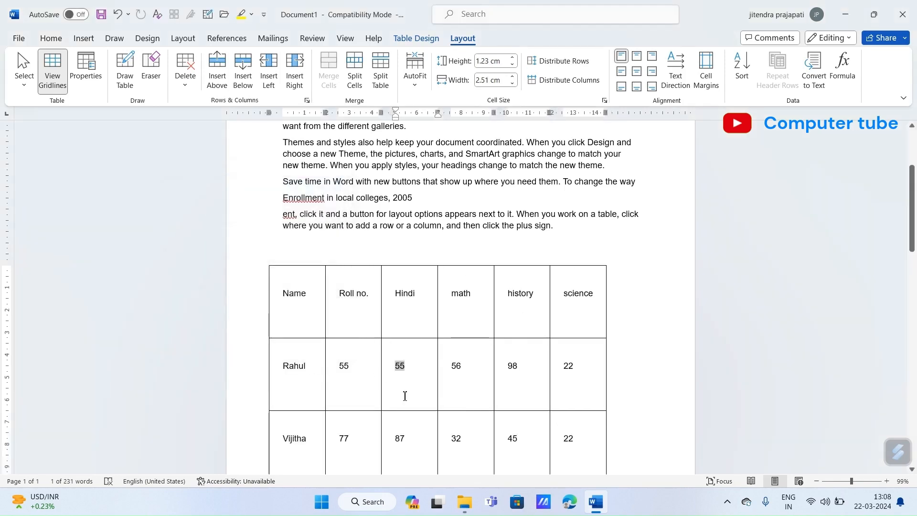
Look over the table with its new cell spacing and undo the cell margin change
{"action": "scroll", "coordinate": [394, 373], "scroll_direction": "up", "scroll_amount": 2}
{"action": "scroll", "coordinate": [394, 373], "scroll_direction": "up", "scroll_amount": 1}
{"action": "scroll", "coordinate": [401, 335], "scroll_direction": "down", "scroll_amount": 4}
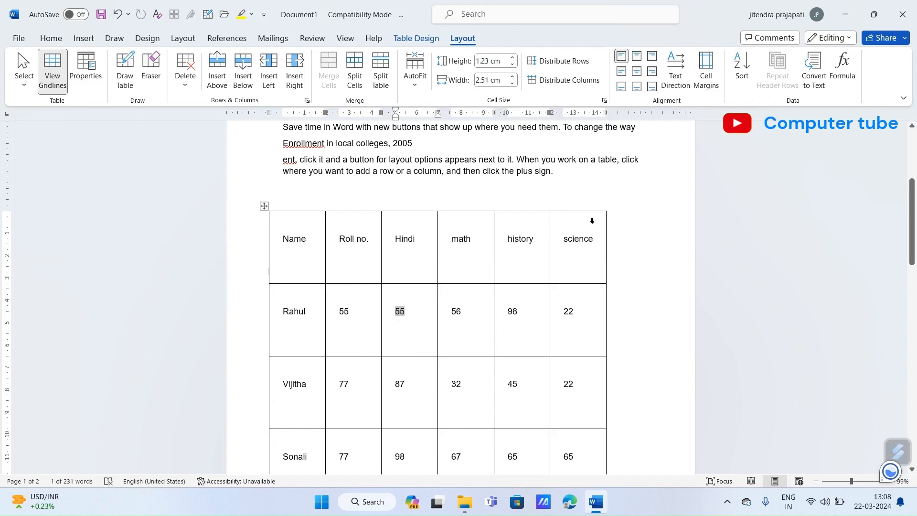
{"action": "scroll", "coordinate": [509, 250], "scroll_direction": "down", "scroll_amount": 5}
{"action": "scroll", "coordinate": [508, 254], "scroll_direction": "up", "scroll_amount": 7}
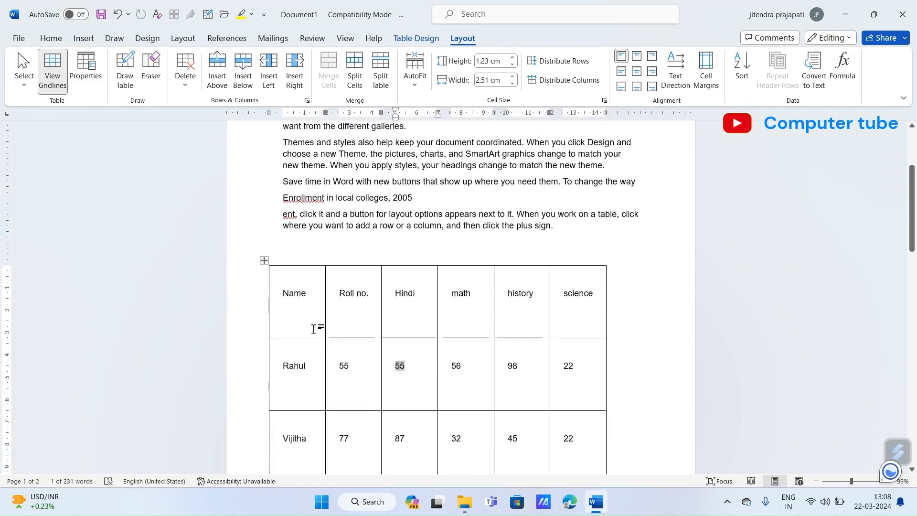
{"action": "key", "text": "ctrl+z"}
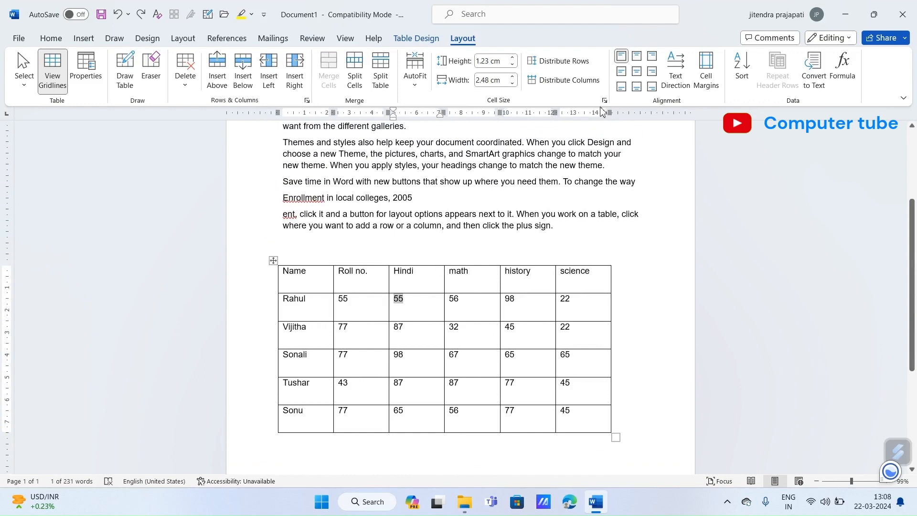
Remove the left and right default cell margins and shrink the table to cells about 2.41 cm wide and 0.59 cm high
{"action": "left_click", "coordinate": [707, 75]}
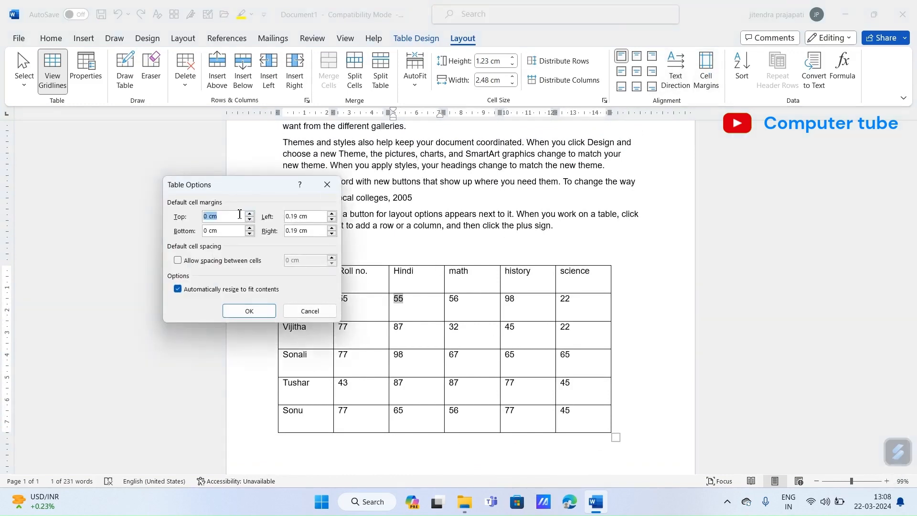
{"action": "left_click", "coordinate": [318, 217]}
{"action": "left_click", "coordinate": [243, 311]}
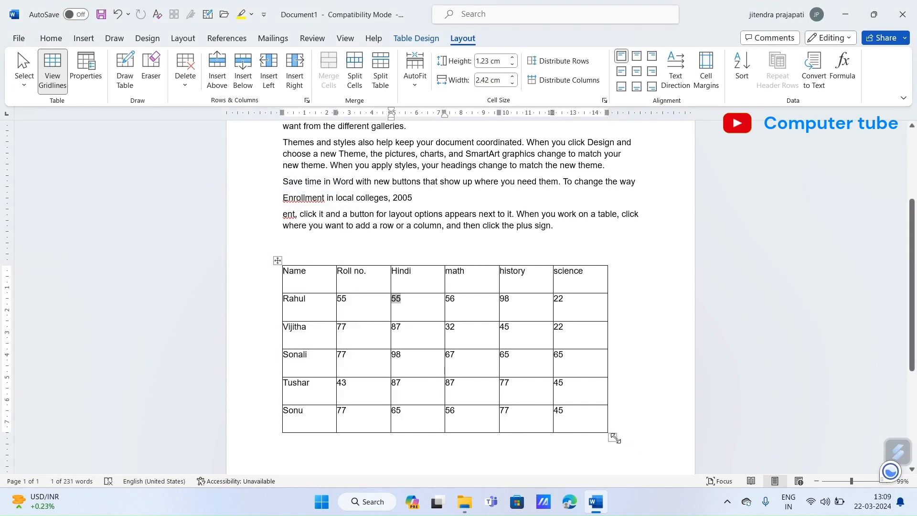
{"action": "left_click_drag", "start_coordinate": [612, 437], "coordinate": [606, 349]}
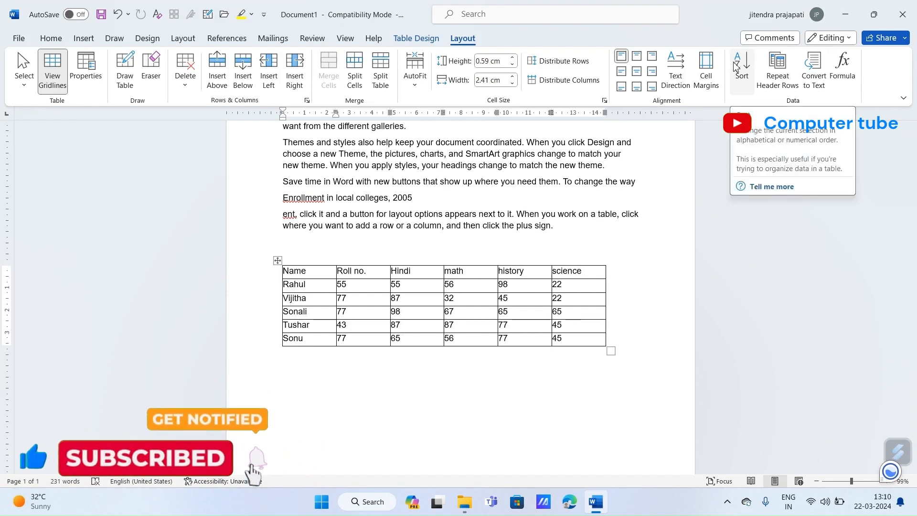
Sort the whole table by the Name column as text in ascending order, keeping the header row
{"action": "left_click", "coordinate": [278, 260]}
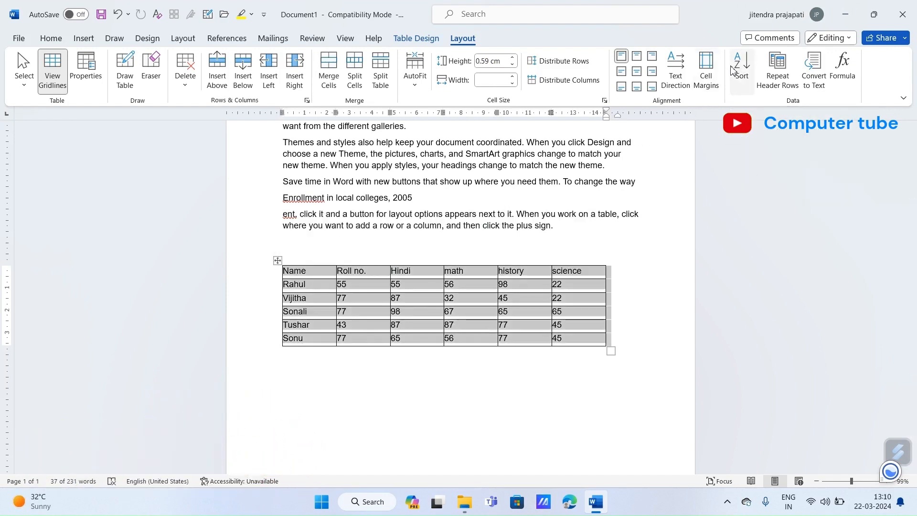
{"action": "left_click", "coordinate": [742, 67]}
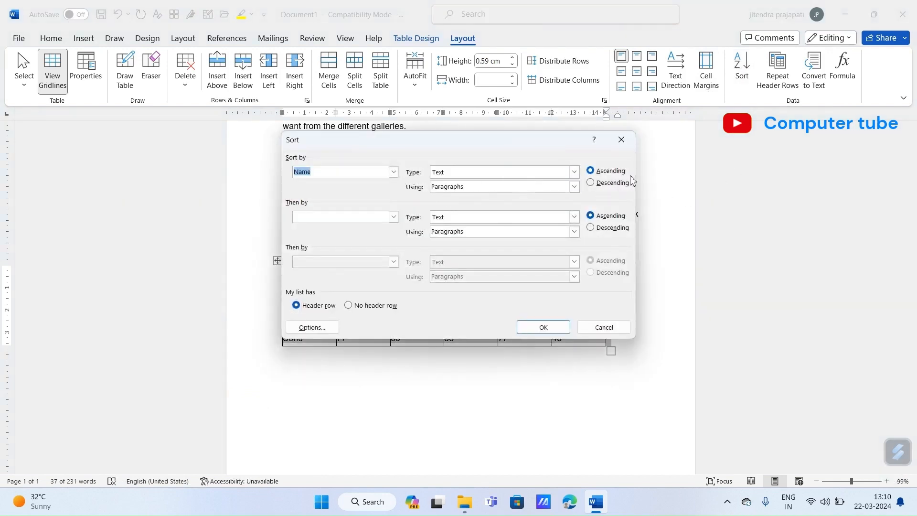
{"action": "left_click", "coordinate": [539, 327]}
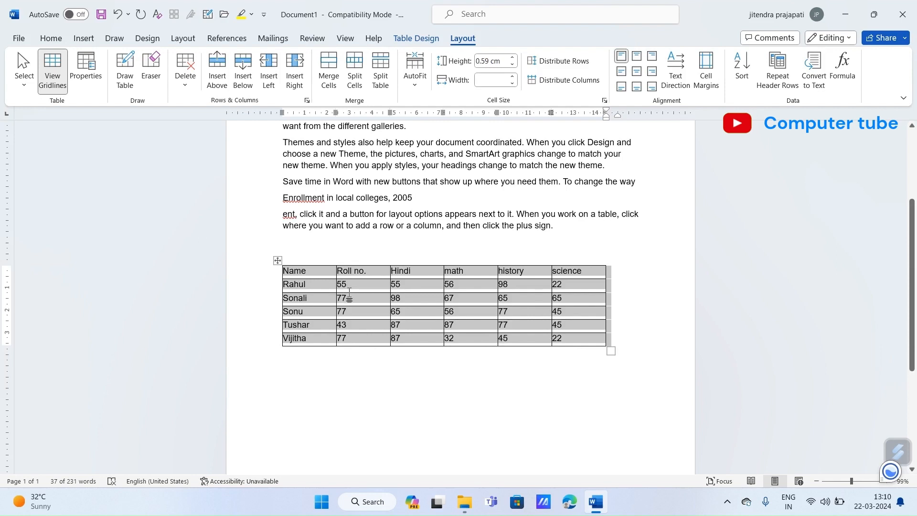
Sort the whole table by the Name column in descending order
{"action": "left_click", "coordinate": [276, 260]}
{"action": "mouse_move", "coordinate": [278, 263]}
{"action": "left_mouse_down"}
{"action": "mouse_move", "coordinate": [280, 282]}
{"action": "mouse_move", "coordinate": [276, 262]}
{"action": "left_mouse_up"}
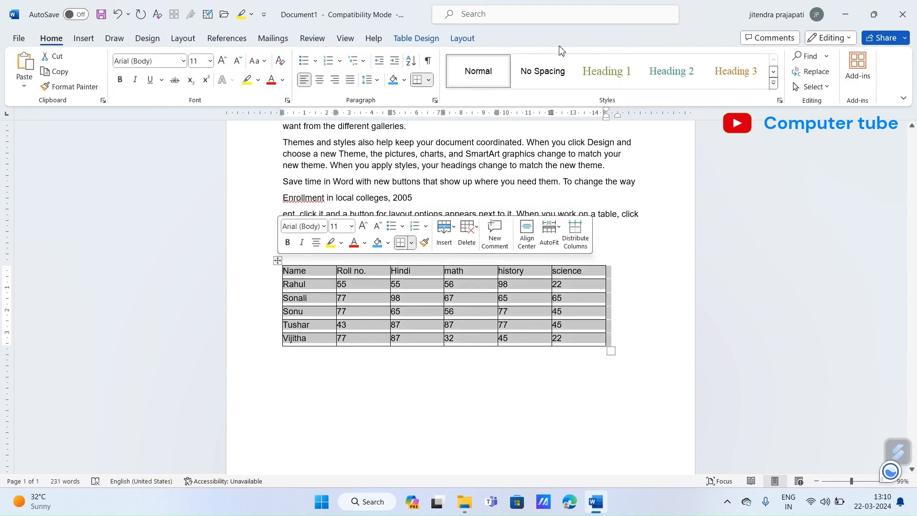
{"action": "left_click", "coordinate": [461, 38]}
{"action": "left_click", "coordinate": [742, 64]}
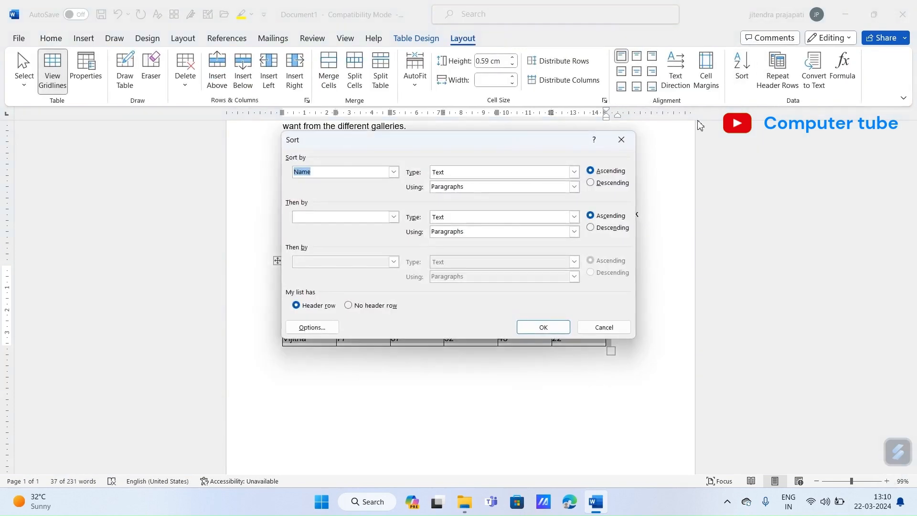
{"action": "left_click", "coordinate": [595, 183]}
{"action": "left_click", "coordinate": [543, 327]}
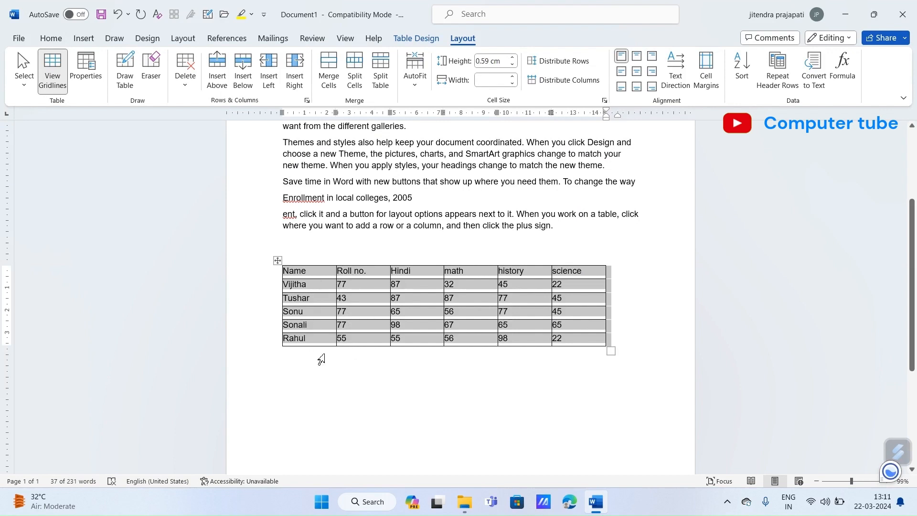
{"action": "left_click", "coordinate": [569, 228]}
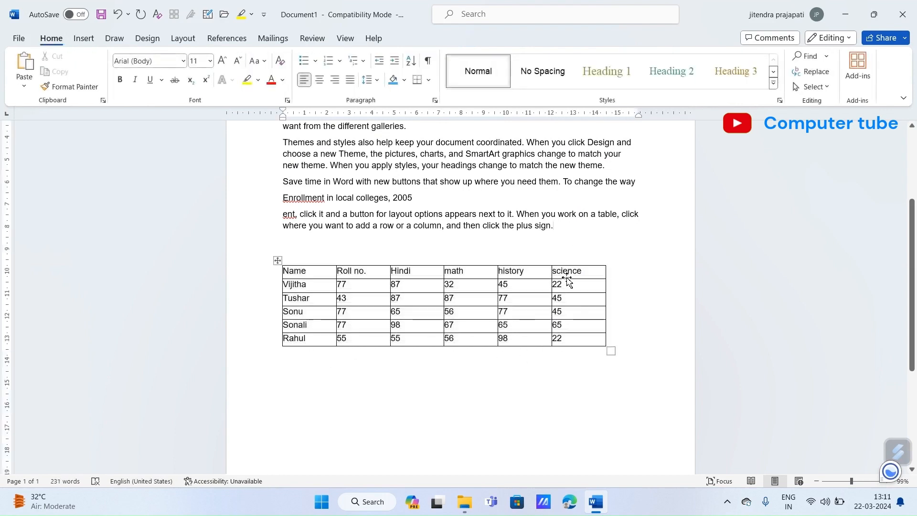
Select the science column and sort the table by its numbers in ascending order
{"action": "left_click_drag", "start_coordinate": [566, 270], "coordinate": [568, 341]}
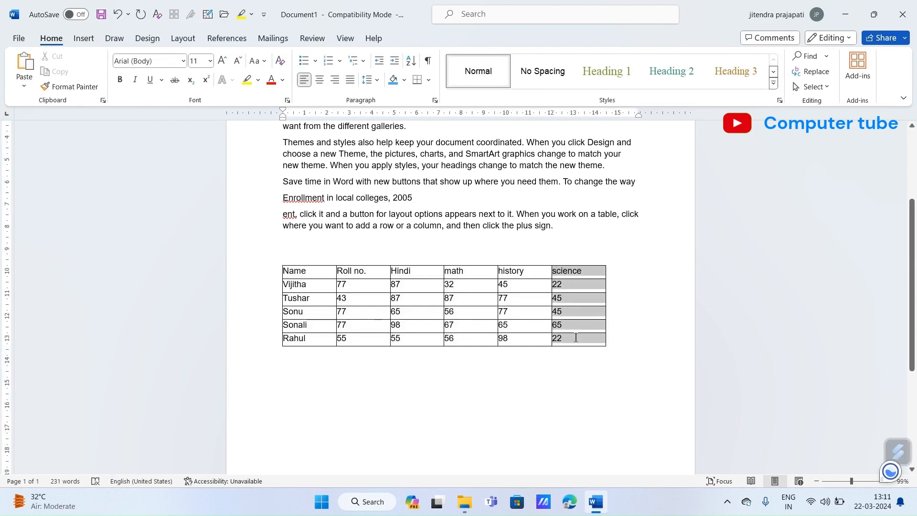
{"action": "left_click", "coordinate": [449, 38]}
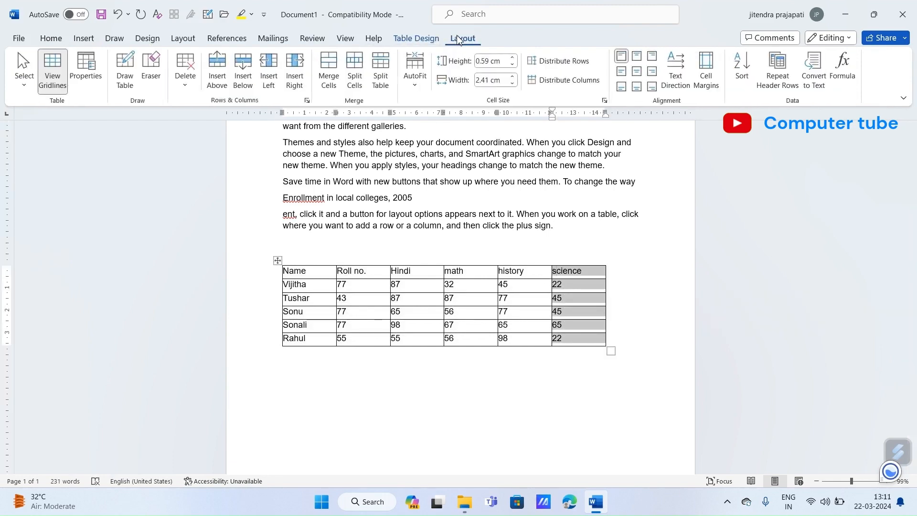
{"action": "left_click", "coordinate": [741, 69]}
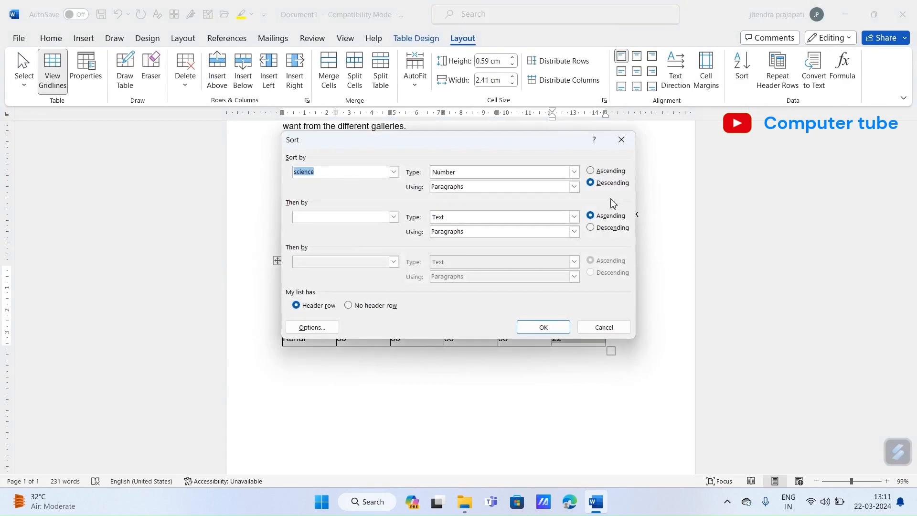
{"action": "left_click", "coordinate": [591, 171]}
{"action": "left_click", "coordinate": [557, 327]}
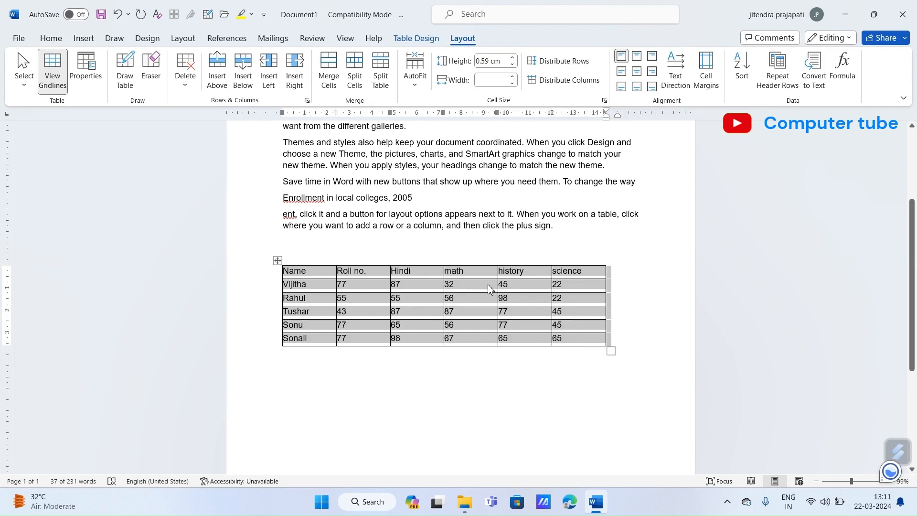
Sort the table by the science column's numbers in descending order and deselect the table
{"action": "left_click", "coordinate": [585, 287]}
{"action": "left_click_drag", "start_coordinate": [573, 271], "coordinate": [587, 340]}
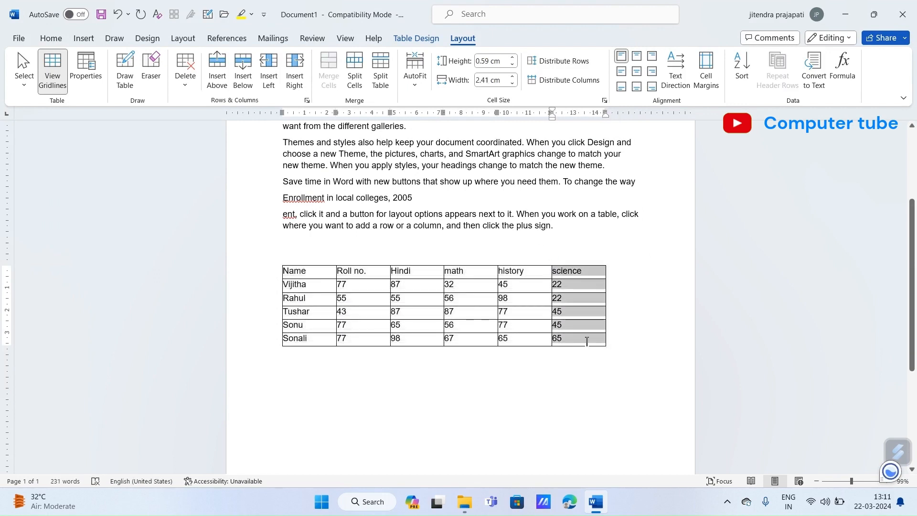
{"action": "left_click", "coordinate": [741, 69]}
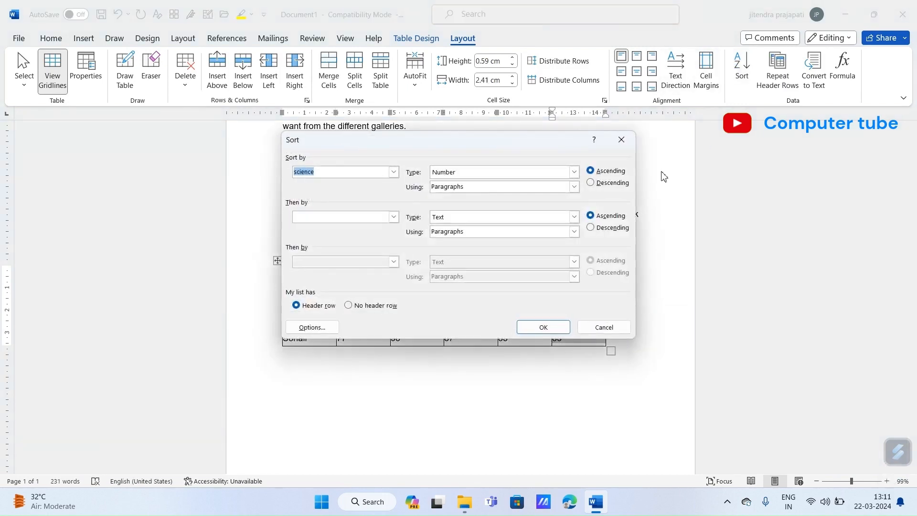
{"action": "left_click", "coordinate": [592, 183]}
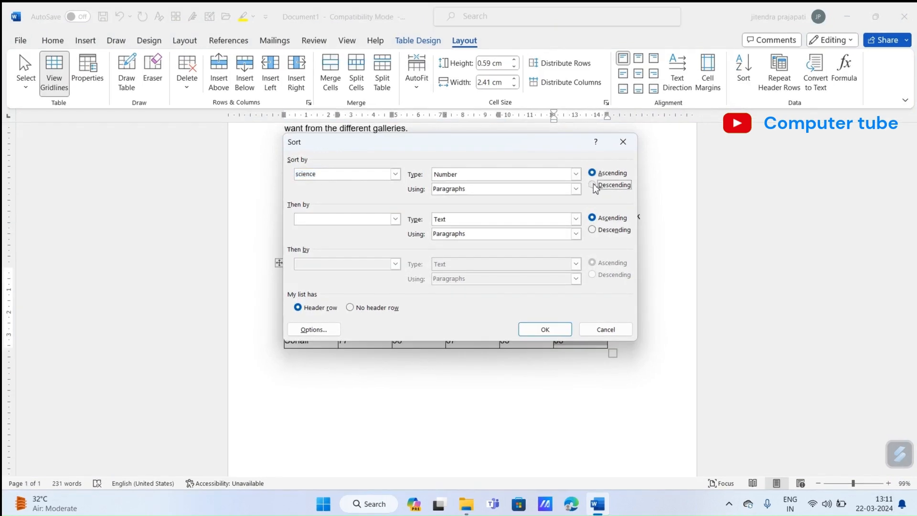
{"action": "left_click", "coordinate": [544, 330]}
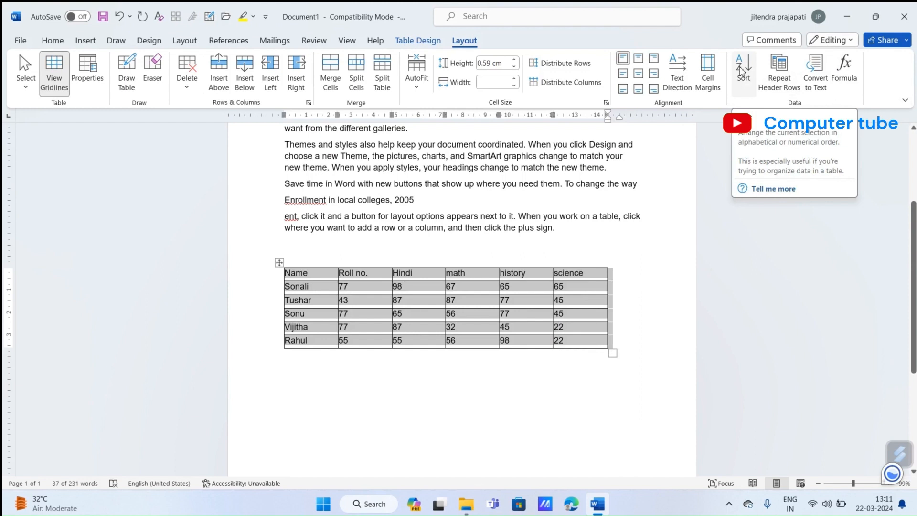
{"action": "left_click", "coordinate": [666, 154]}
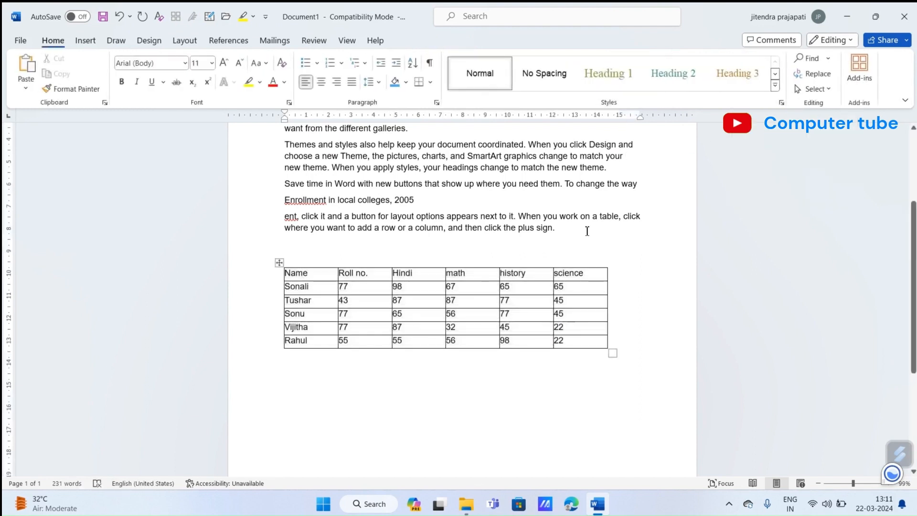
{"action": "left_click", "coordinate": [279, 262]}
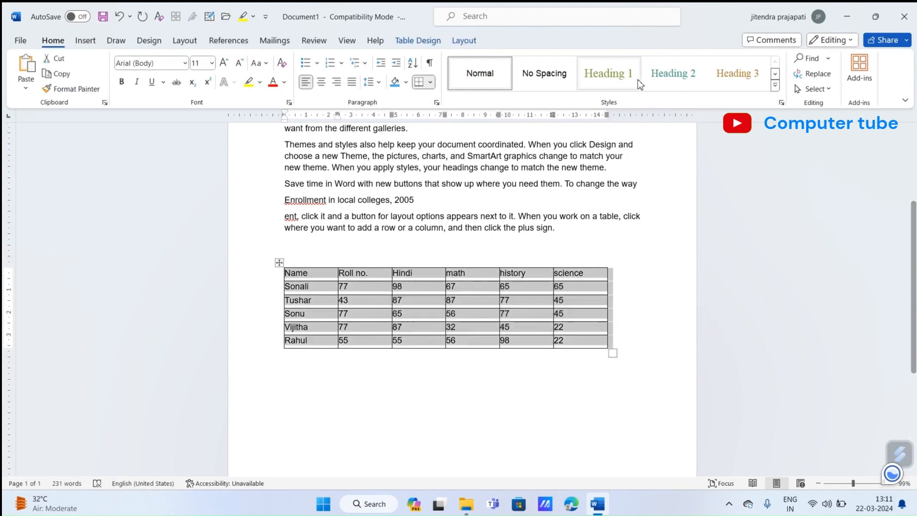
{"action": "left_click", "coordinate": [464, 41]}
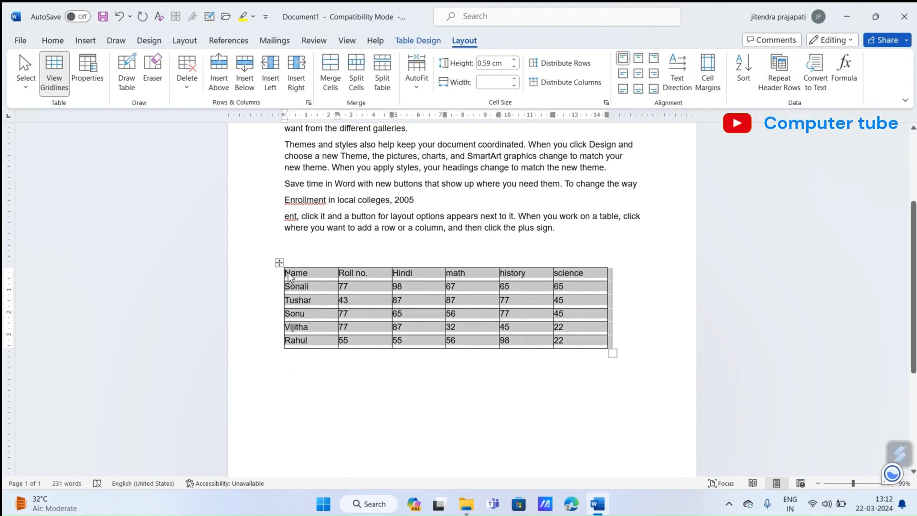
{"action": "left_click", "coordinate": [496, 249]}
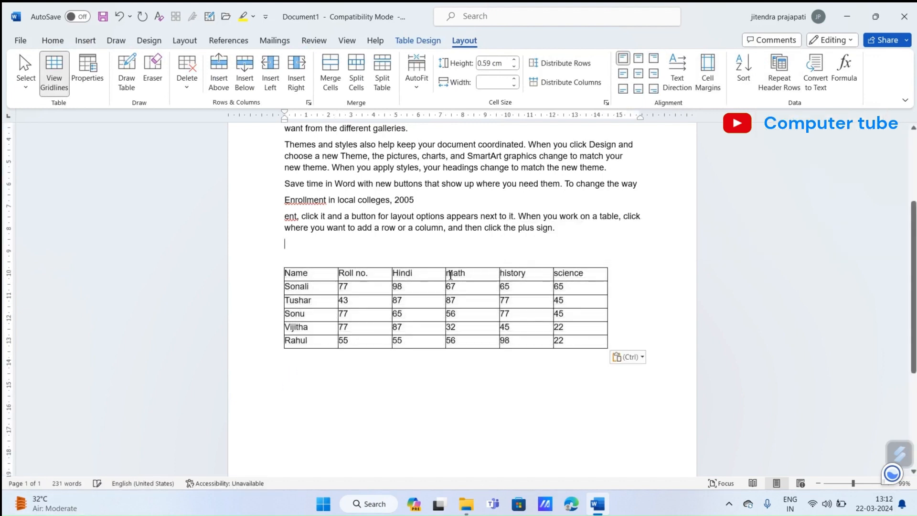
{"action": "left_click_drag", "start_coordinate": [292, 272], "coordinate": [638, 227]}
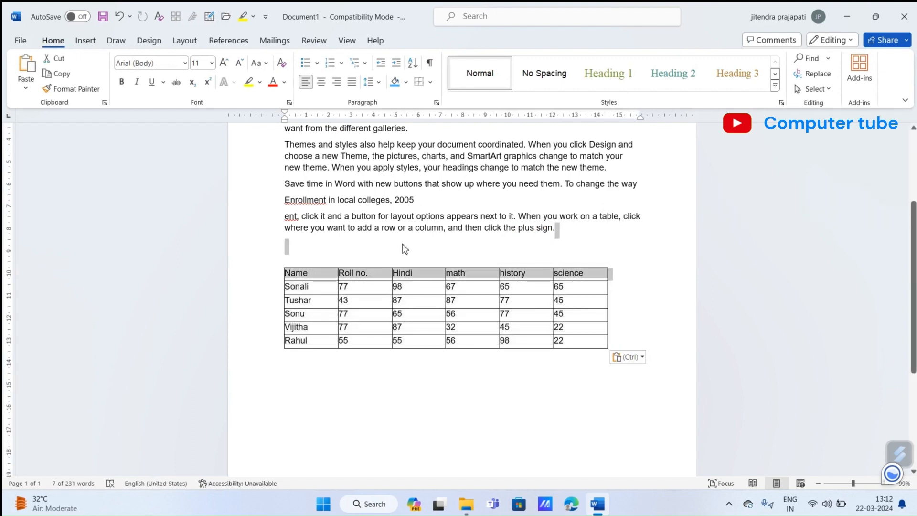
{"action": "left_click", "coordinate": [361, 286]}
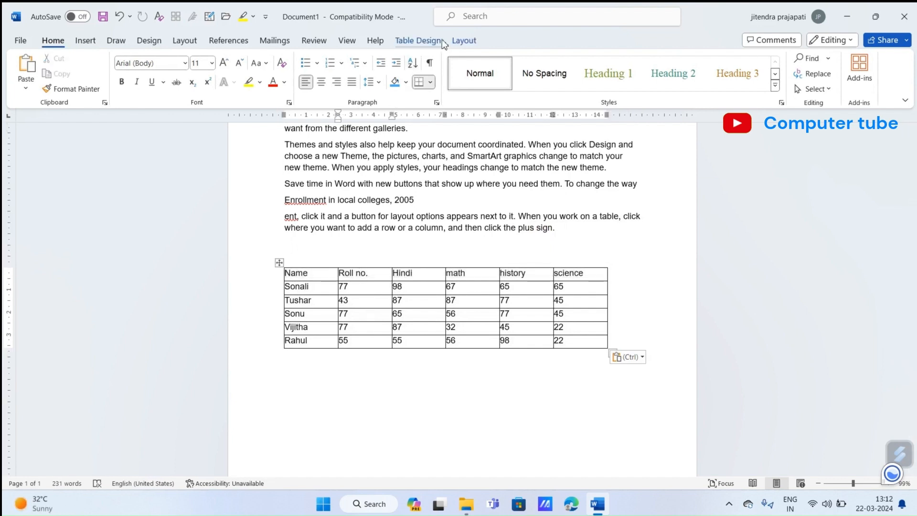
{"action": "left_click", "coordinate": [463, 40]}
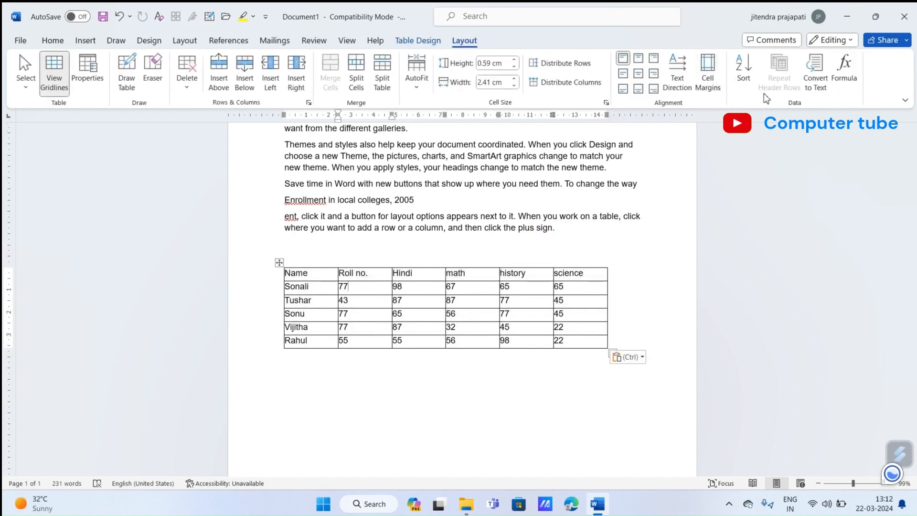
{"action": "left_click", "coordinate": [535, 272]}
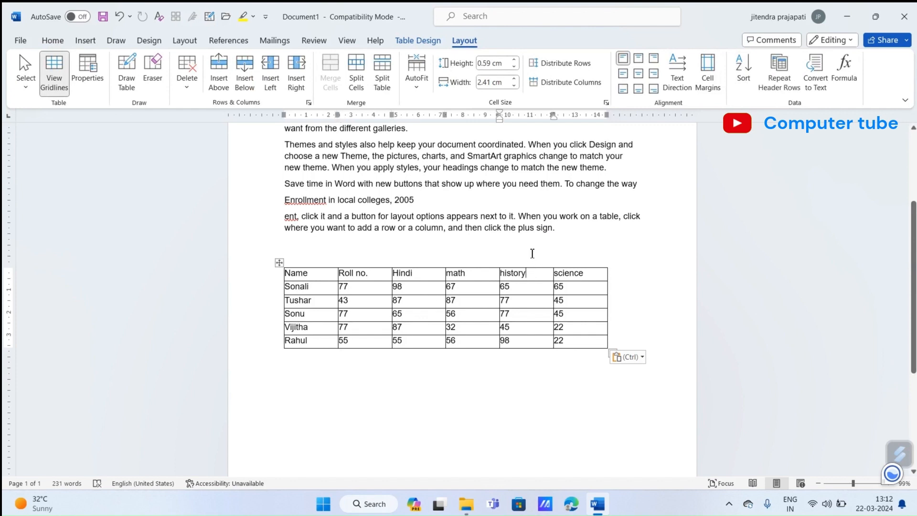
{"action": "scroll", "coordinate": [533, 253], "scroll_direction": "down", "scroll_amount": 5}
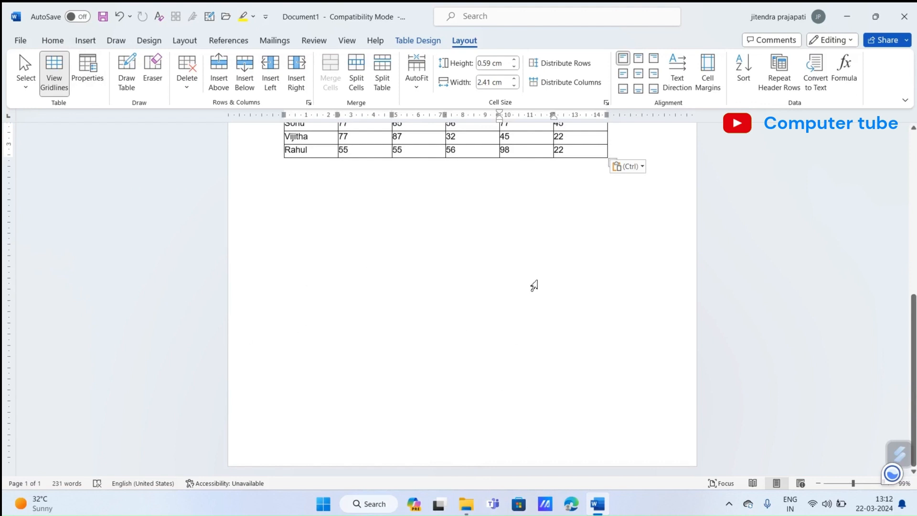
{"action": "scroll", "coordinate": [510, 254], "scroll_direction": "up", "scroll_amount": 5}
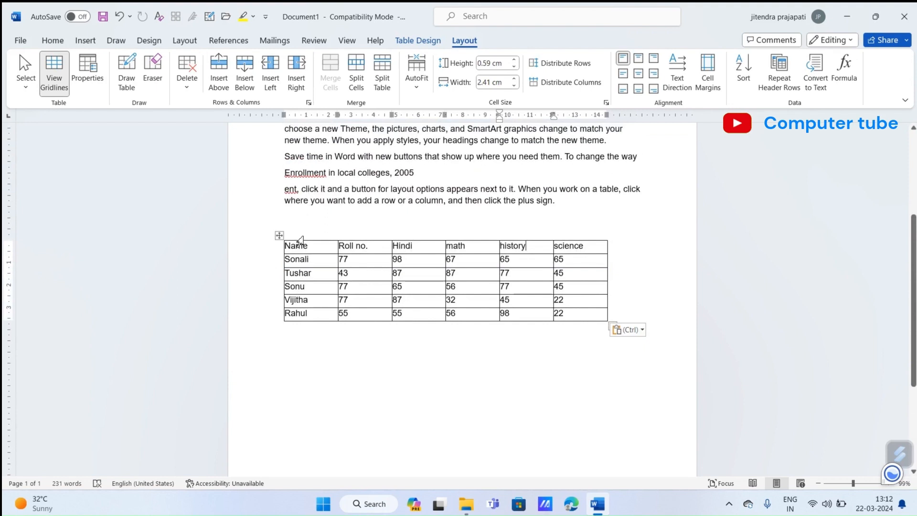
{"action": "left_click_drag", "start_coordinate": [305, 248], "coordinate": [418, 245]}
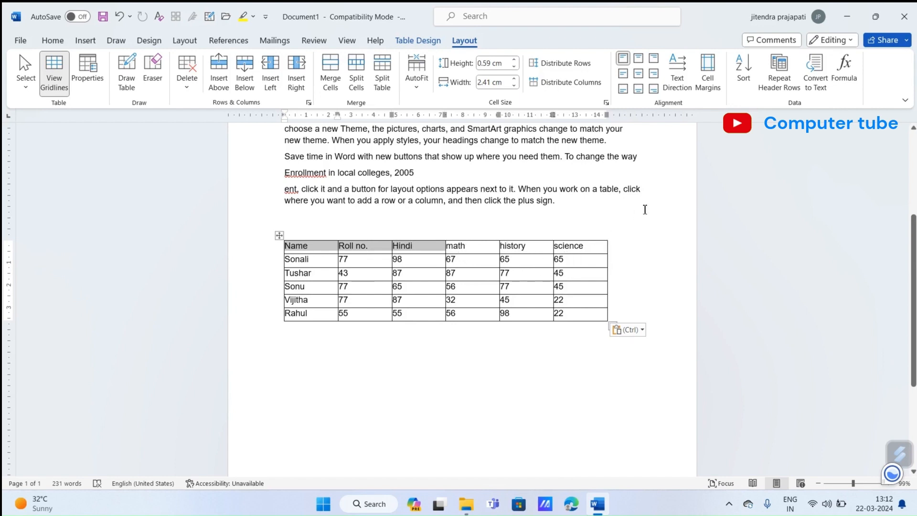
{"action": "left_click", "coordinate": [622, 231]}
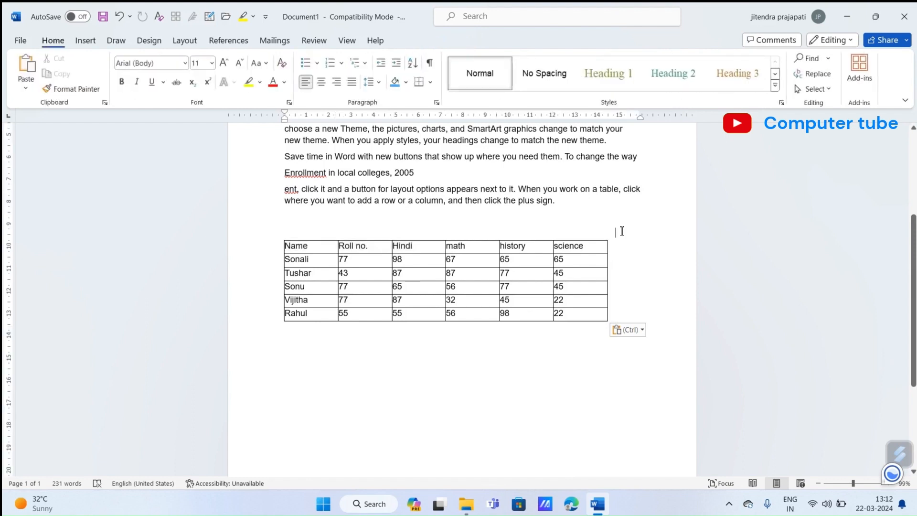
Convert the marks table to text separated by tabs, and undo the conversion
{"action": "left_click", "coordinate": [366, 262]}
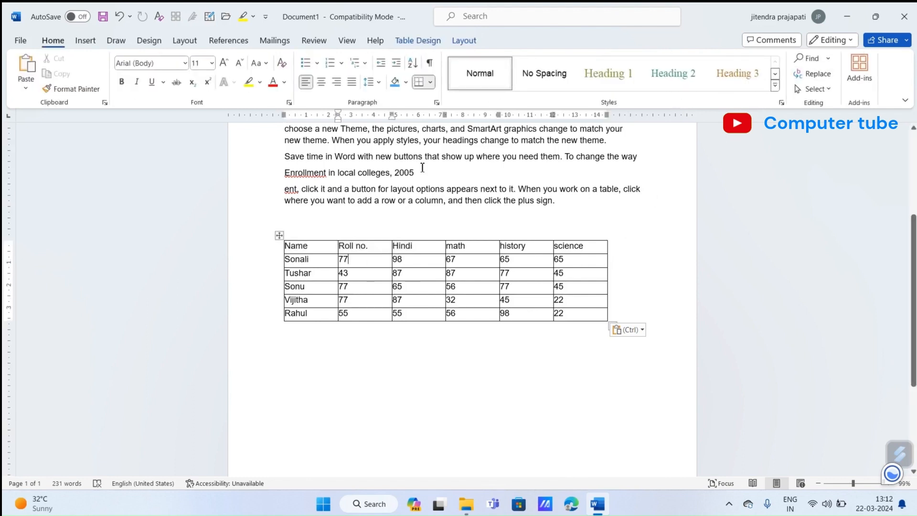
{"action": "left_click", "coordinate": [454, 44]}
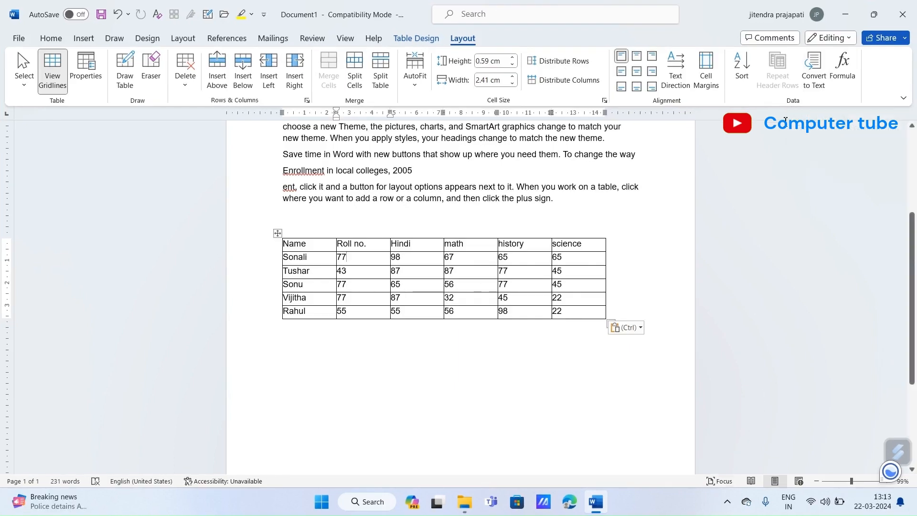
{"action": "left_click", "coordinate": [824, 79]}
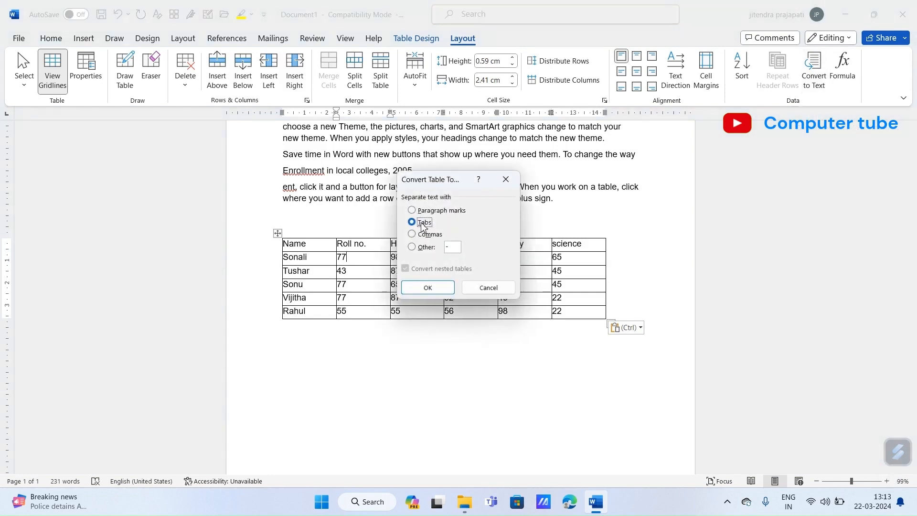
{"action": "left_click", "coordinate": [436, 288]}
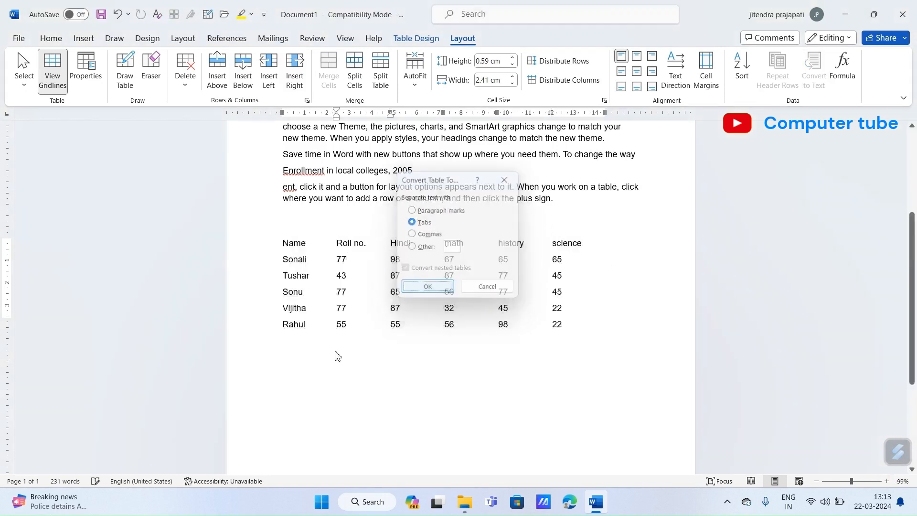
{"action": "left_click", "coordinate": [640, 432]}
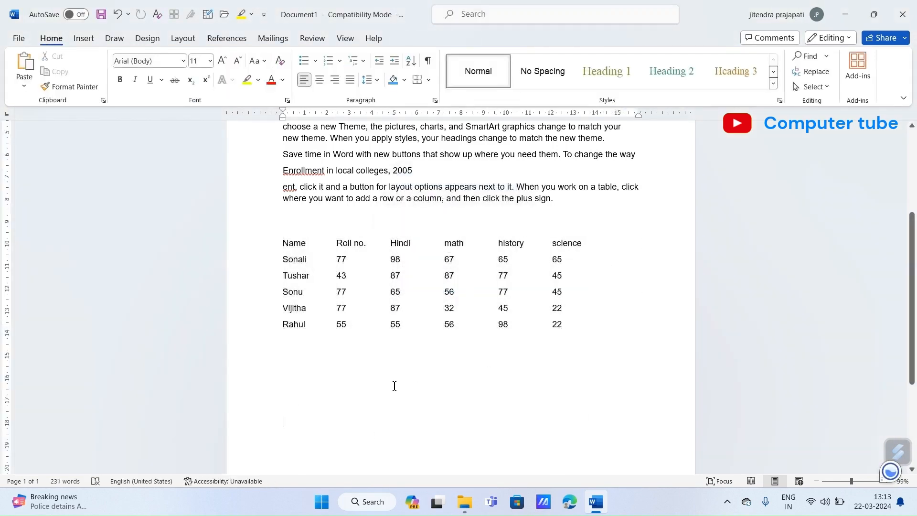
{"action": "key", "text": "ctrl+z"}
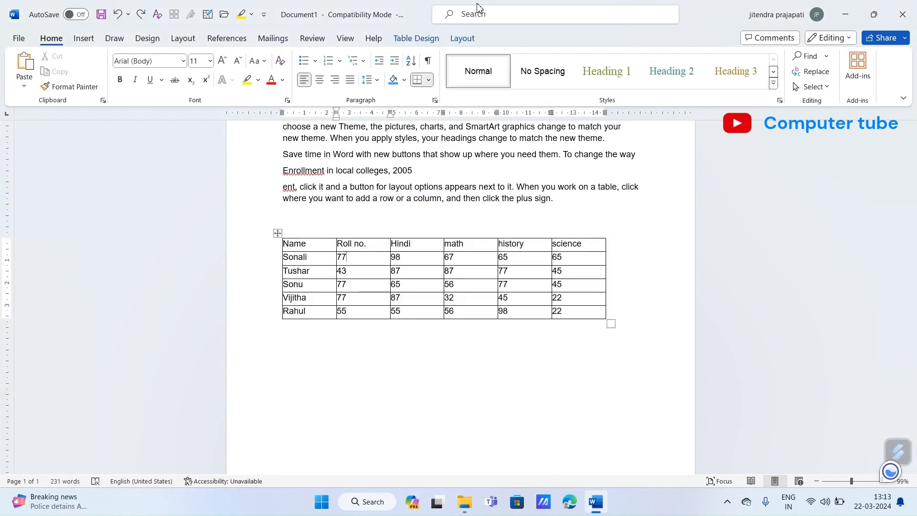
Insert an empty row below the table's last row and place the cursor in its science cell
{"action": "left_click", "coordinate": [462, 38]}
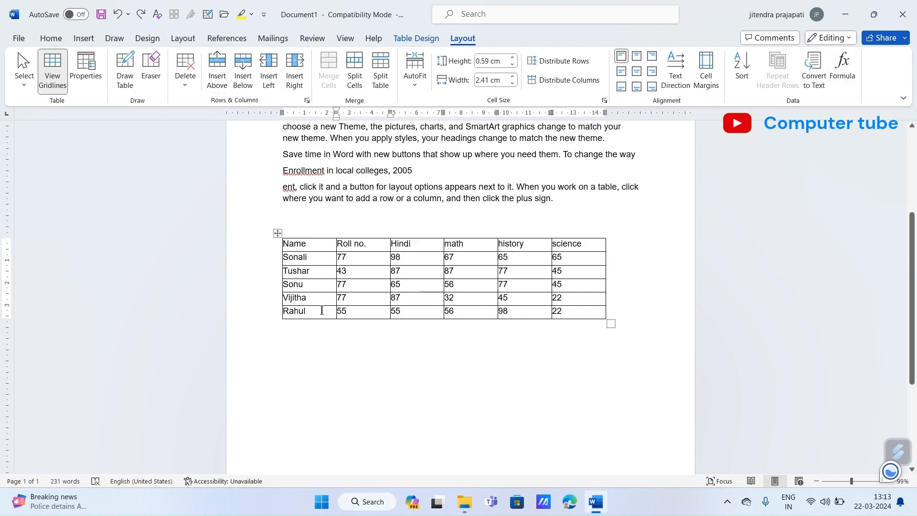
{"action": "left_click", "coordinate": [307, 314]}
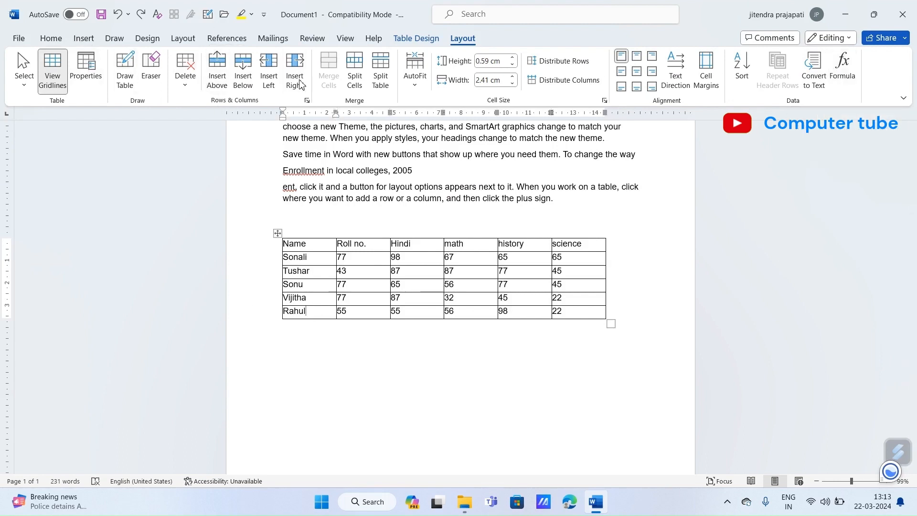
{"action": "left_click", "coordinate": [245, 76]}
{"action": "left_click", "coordinate": [460, 328]}
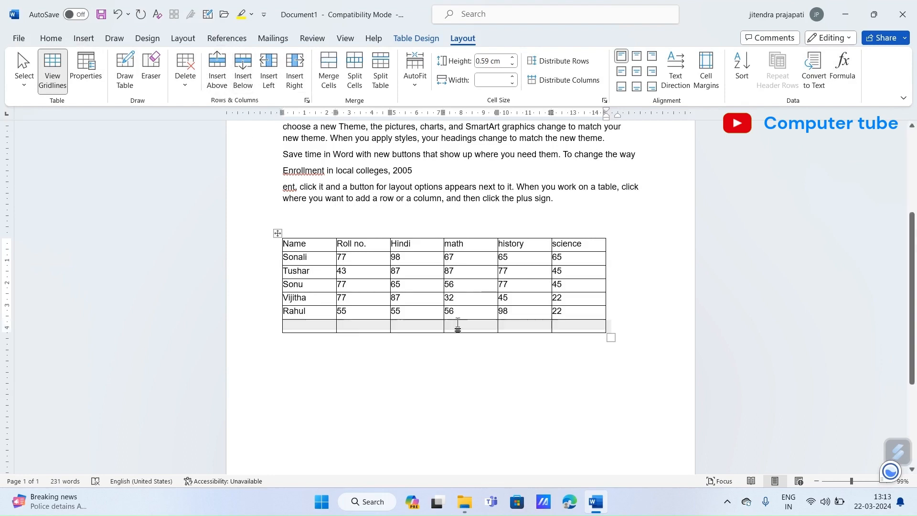
{"action": "left_click", "coordinate": [565, 329]}
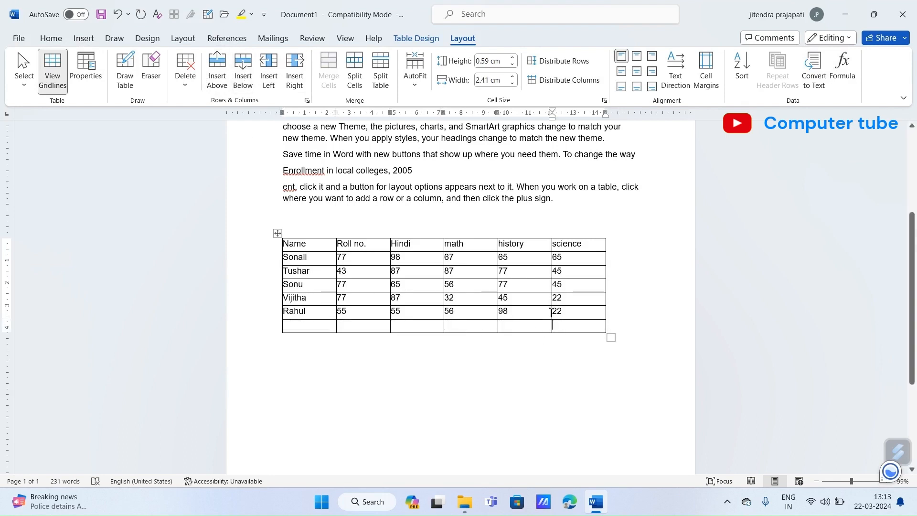
{"action": "left_click", "coordinate": [848, 78]}
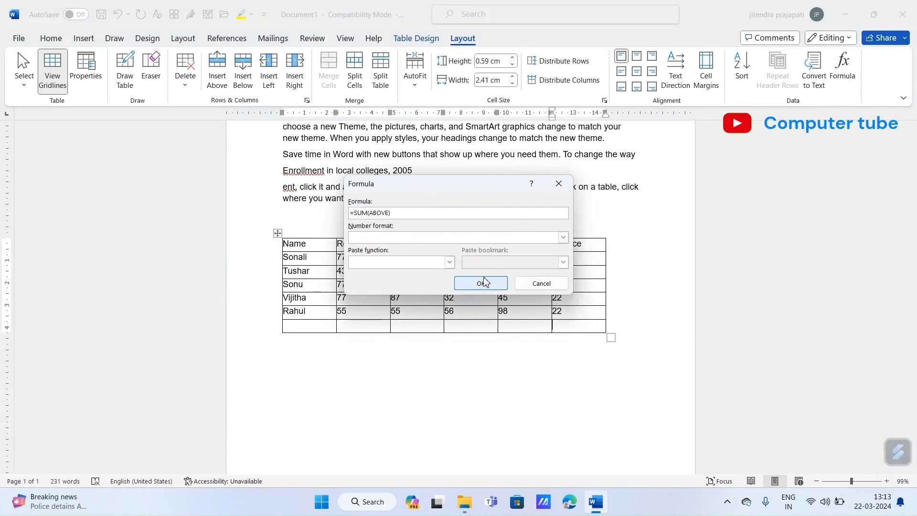
{"action": "left_click_drag", "start_coordinate": [487, 188], "coordinate": [297, 227]}
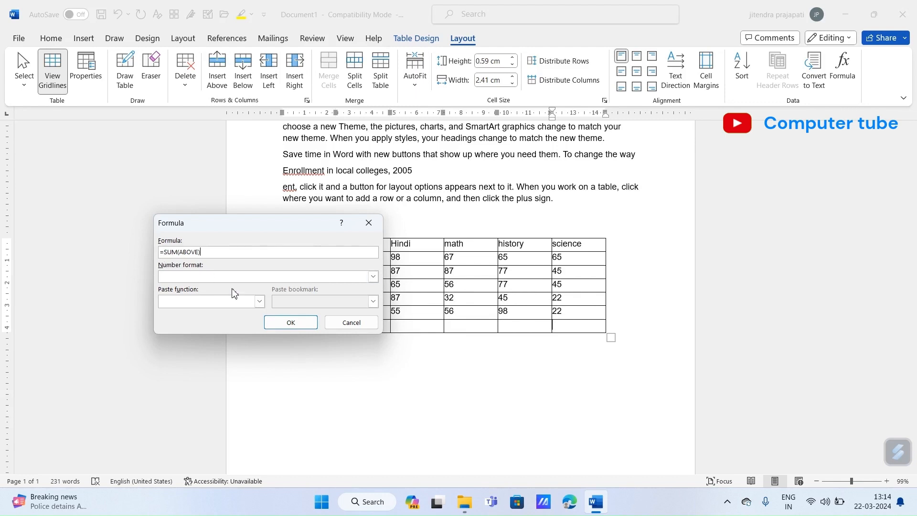
{"action": "left_click", "coordinate": [560, 324]}
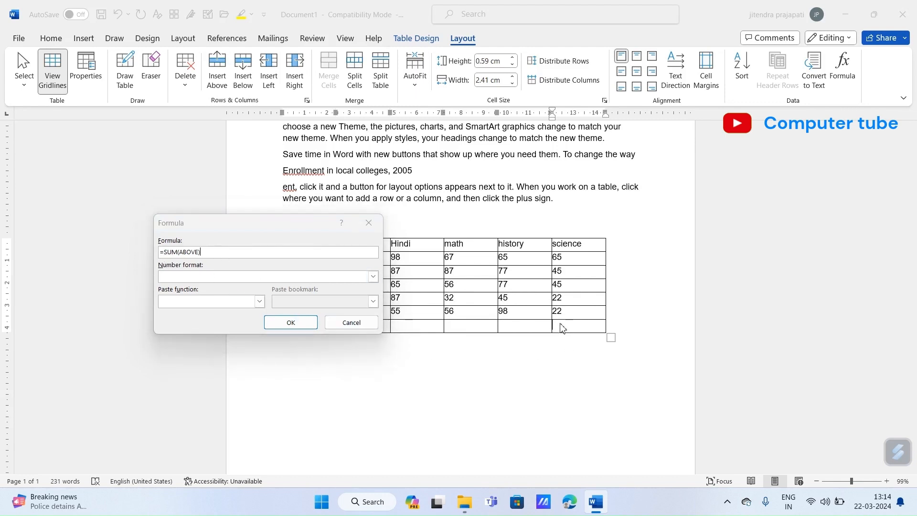
{"action": "left_click", "coordinate": [344, 326]}
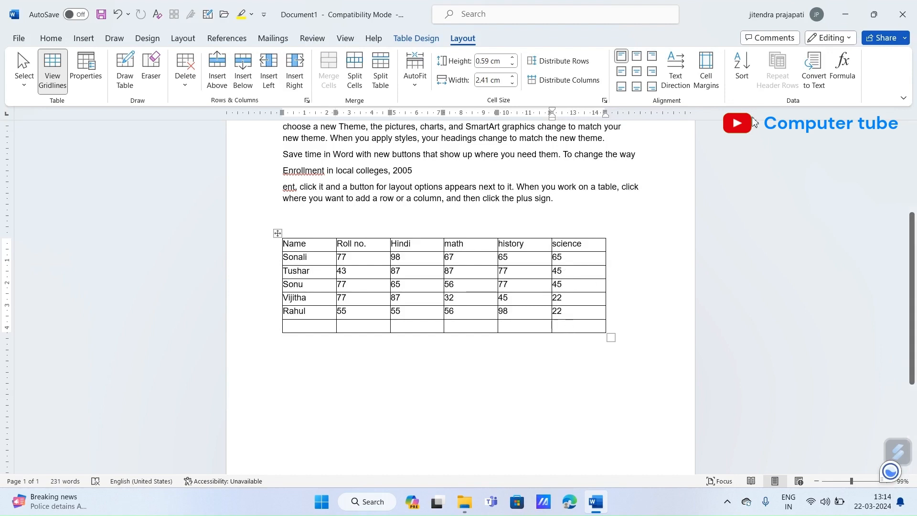
Total the science column in its bottom cell with the formula =SUM(ABOVE)
{"action": "left_click", "coordinate": [843, 67]}
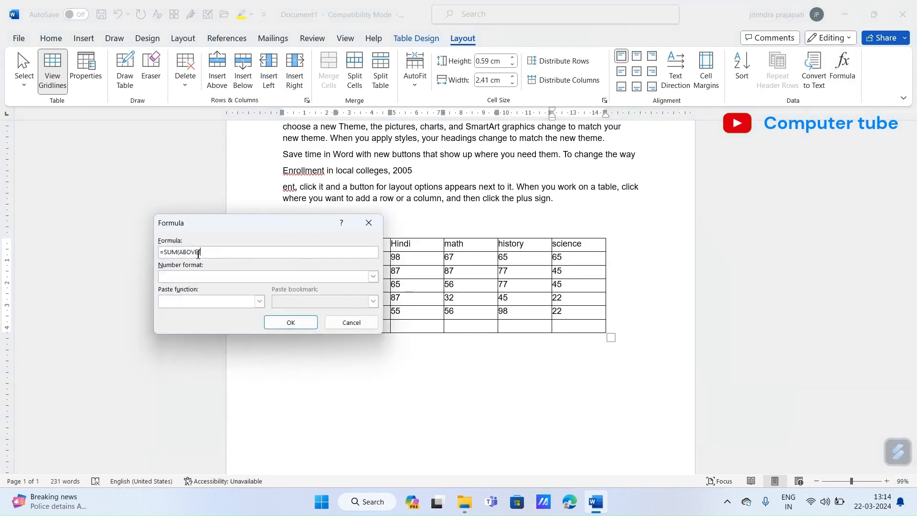
{"action": "left_click", "coordinate": [286, 323]}
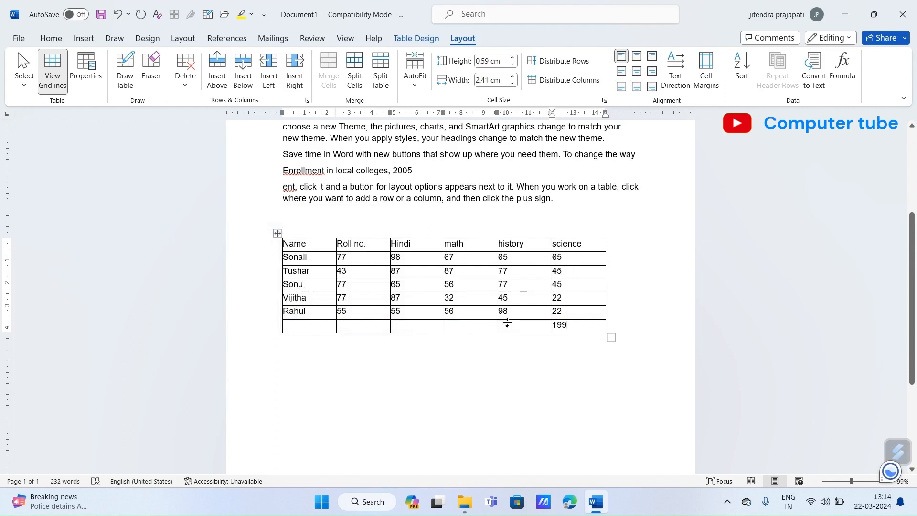
{"action": "left_click", "coordinate": [416, 327]}
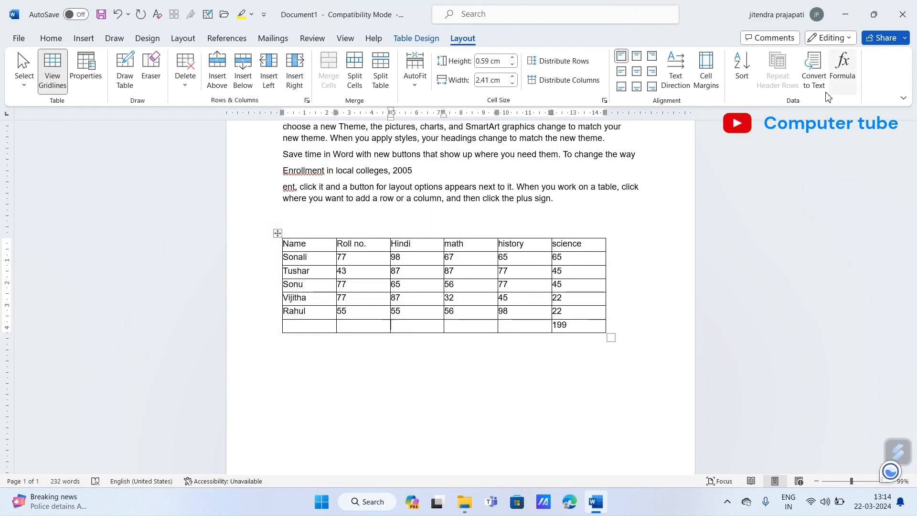
Insert an empty column to the right of science and place the cursor in its first student row
{"action": "left_click", "coordinate": [586, 258]}
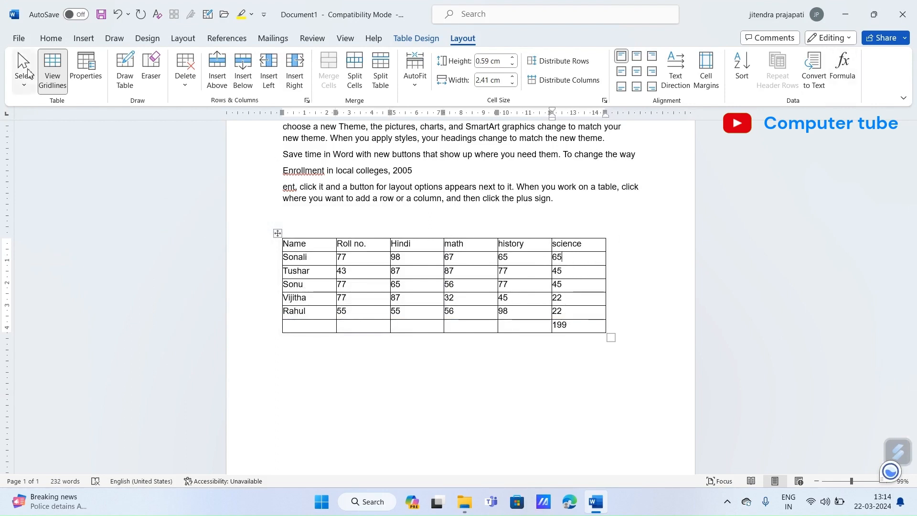
{"action": "left_click", "coordinate": [296, 83]}
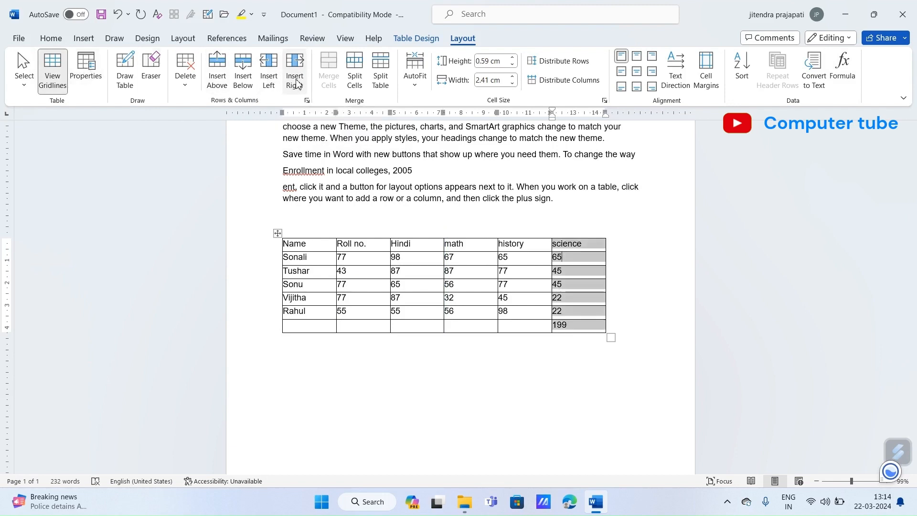
{"action": "left_click", "coordinate": [599, 258]}
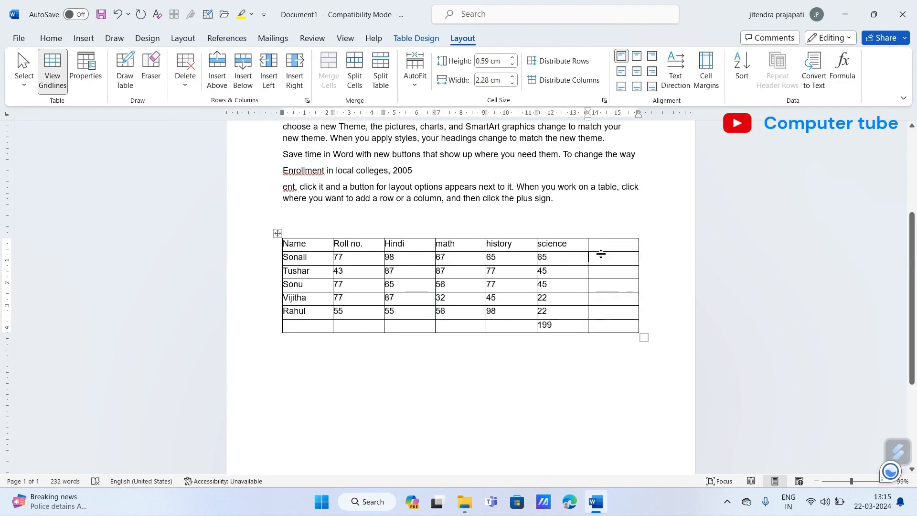
Total the first student's row in the new end column with the formula =SUM(LEFT)
{"action": "left_click", "coordinate": [842, 71]}
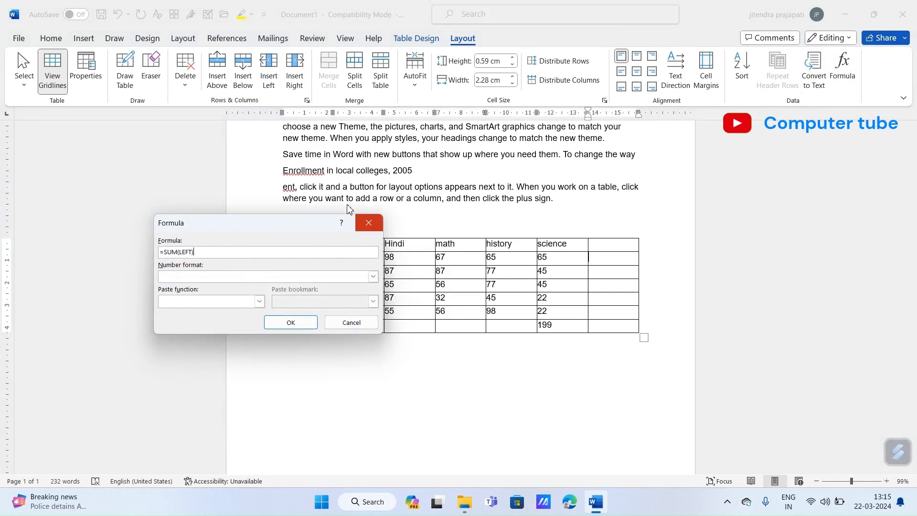
{"action": "left_click_drag", "start_coordinate": [282, 227], "coordinate": [196, 320]}
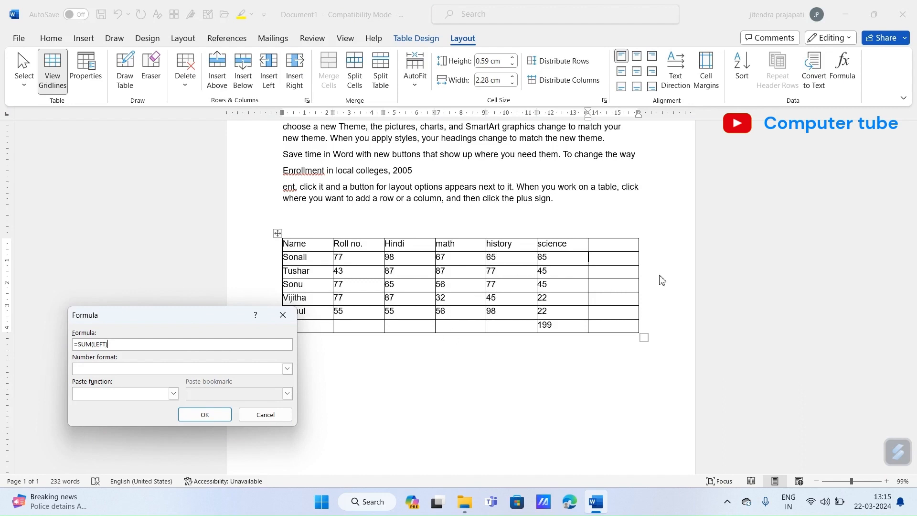
{"action": "left_click", "coordinate": [200, 415]}
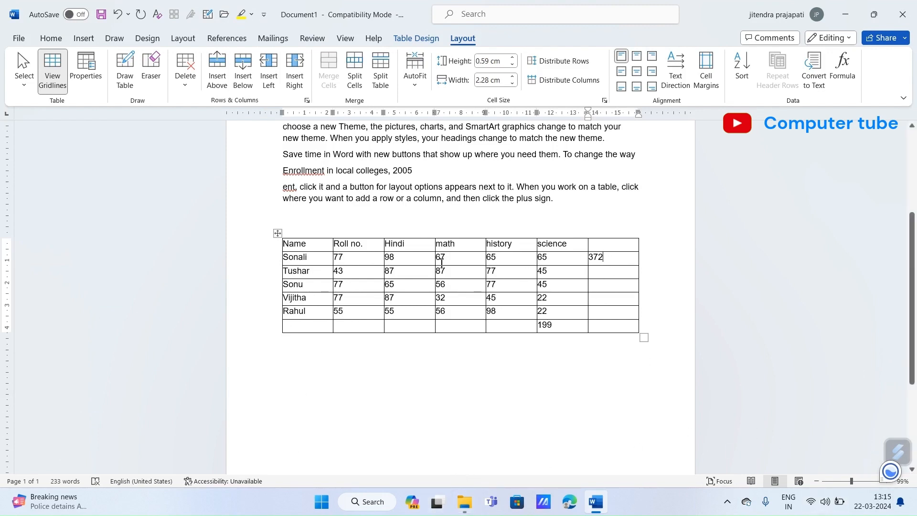
Insert an empty column to the left of Name and place the cursor in its first student row
{"action": "left_click", "coordinate": [269, 69]}
{"action": "left_click", "coordinate": [307, 265]}
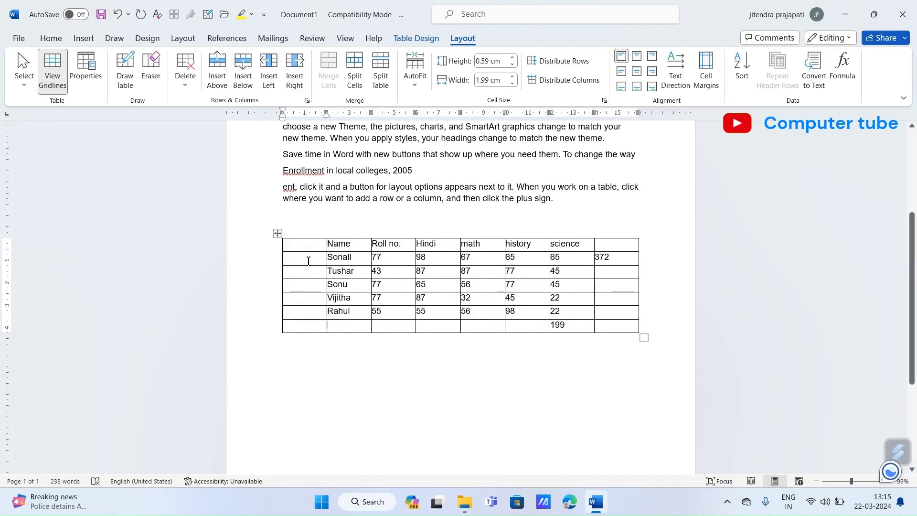
Total the first student's row in the new first column with the formula =sum(right)
{"action": "left_click", "coordinate": [842, 69]}
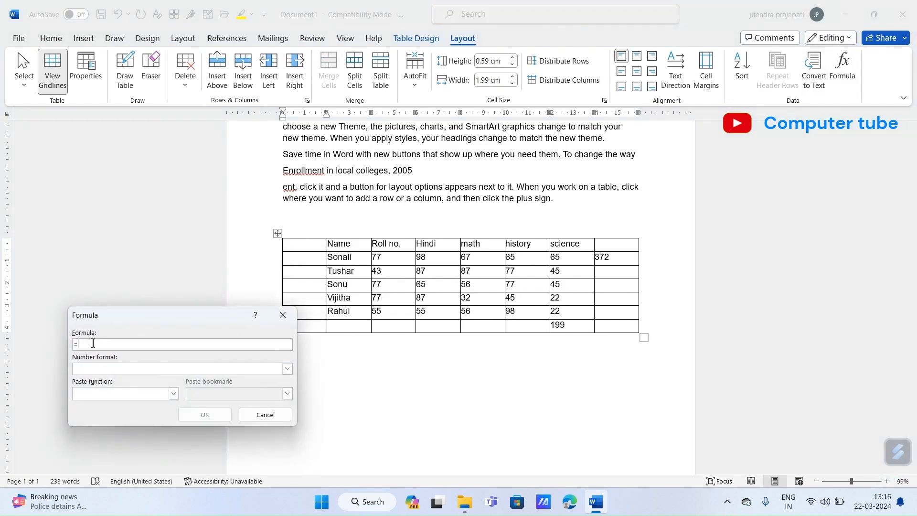
{"action": "type", "text": "sum(right"}
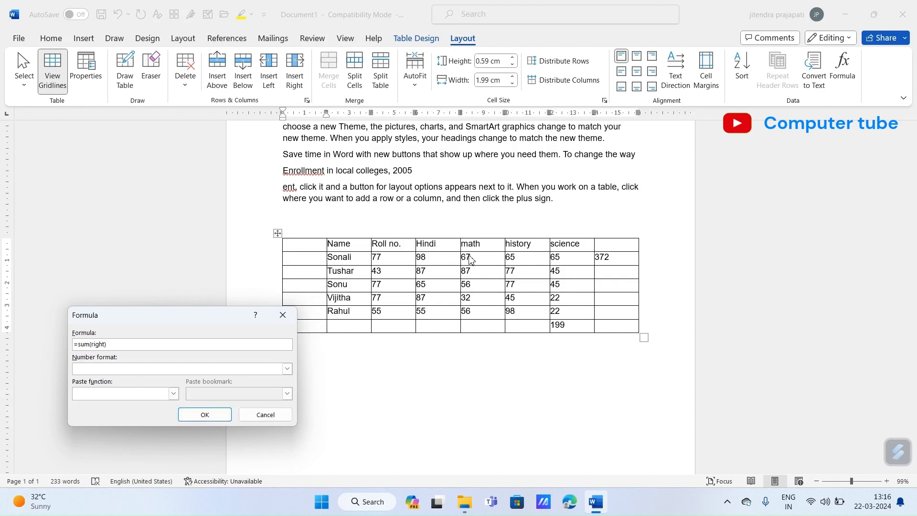
{"action": "left_click", "coordinate": [204, 414]}
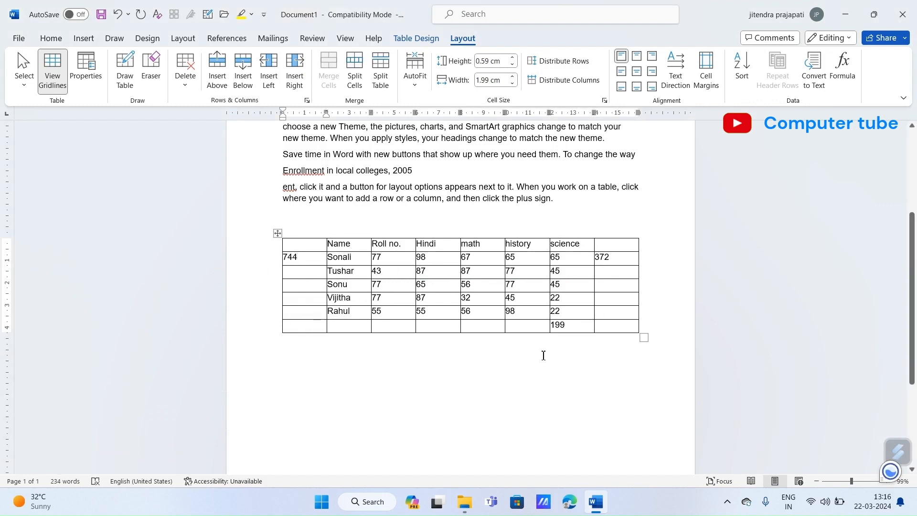
Undo the row totals and the two added outer columns so the table spans Name to science again
{"action": "key", "text": "ctrl+z"}
{"action": "key", "text": "ctrl+z"}
{"action": "key", "text": "ctrl+z"}
{"action": "key", "text": "ctrl+z"}
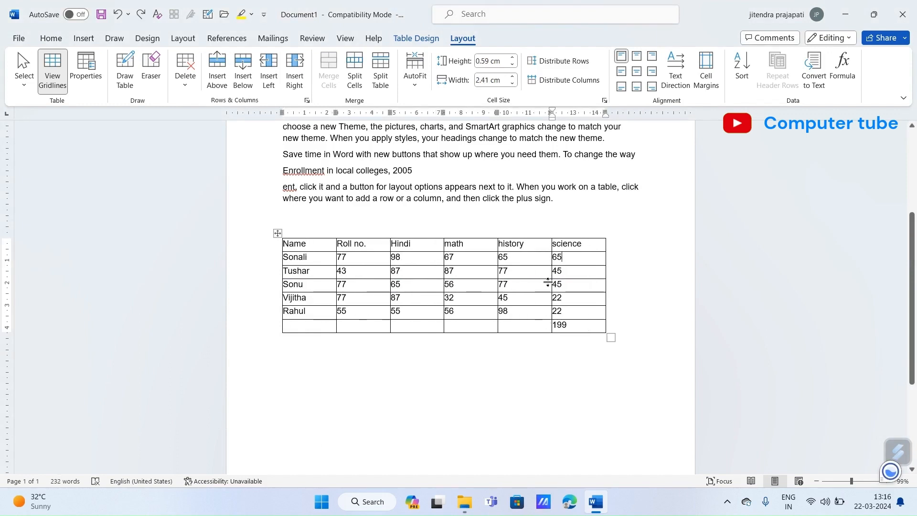
Try the formula =SUM(above) in the first student's science cell, and remove the inserted result
{"action": "left_click", "coordinate": [843, 67]}
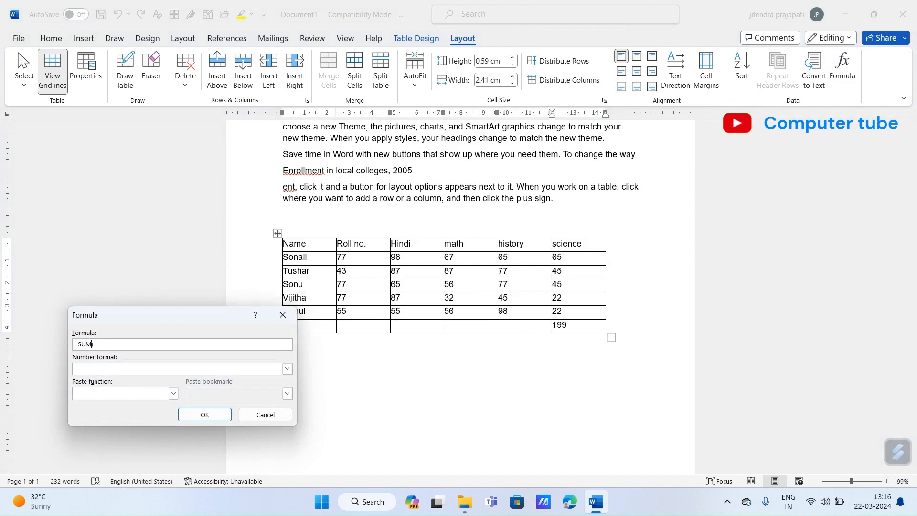
{"action": "type", "text": "(above"}
{"action": "left_click", "coordinate": [204, 414]}
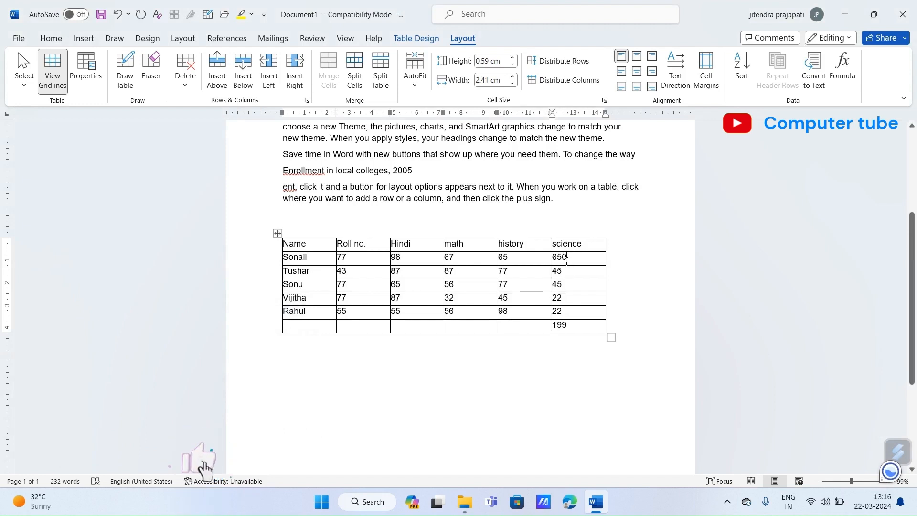
{"action": "key", "text": "BackSpace"}
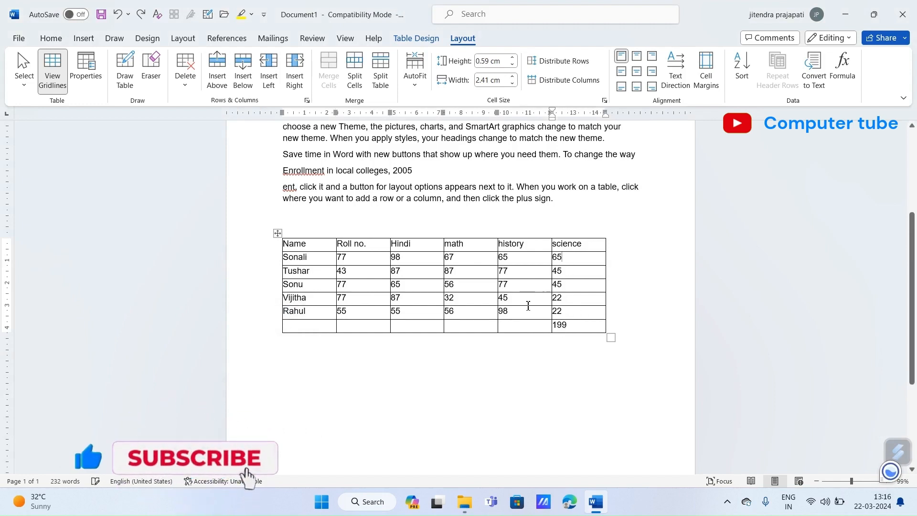
Total the history and math columns in their bottom cells with the formula =SUM(ABOVE)
{"action": "left_click", "coordinate": [521, 330]}
{"action": "left_click", "coordinate": [841, 83]}
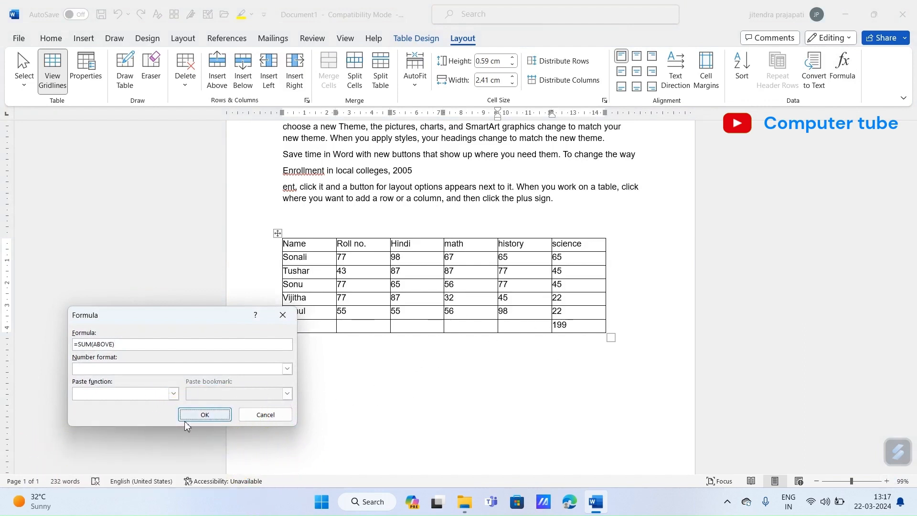
{"action": "left_click", "coordinate": [201, 414]}
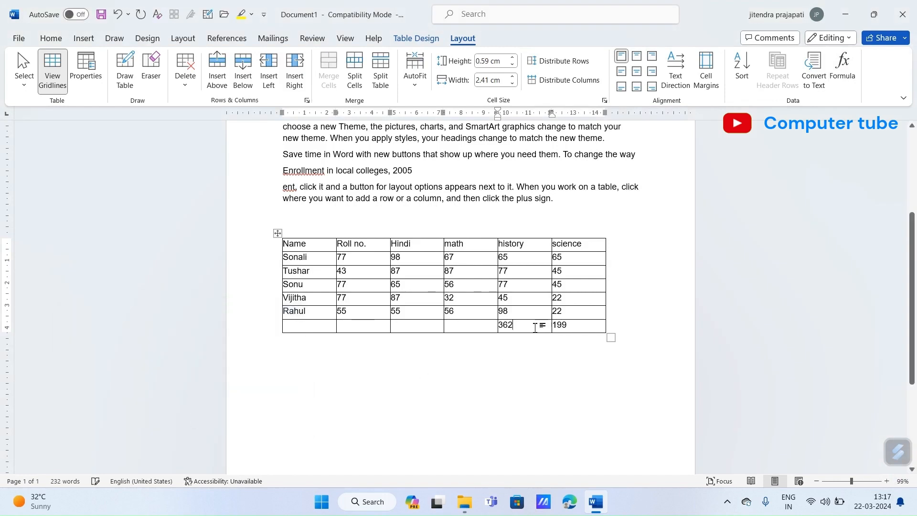
{"action": "left_click", "coordinate": [461, 325]}
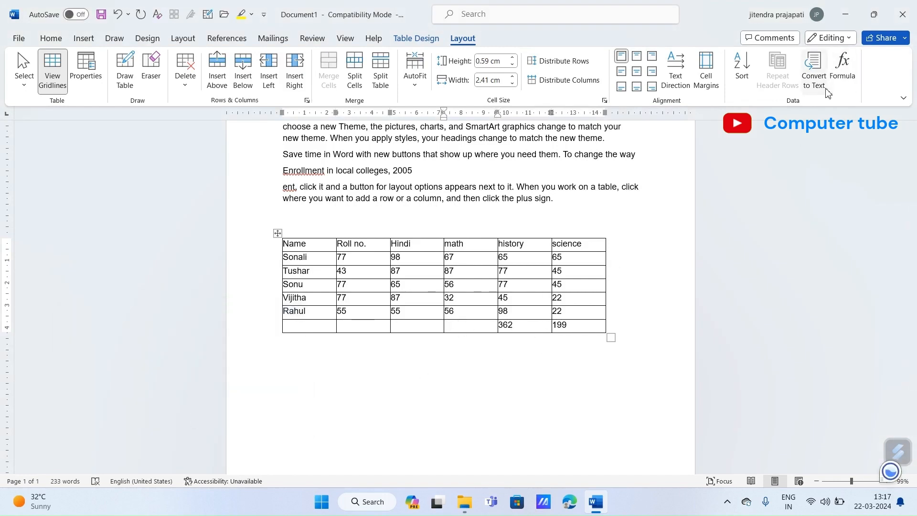
{"action": "left_click", "coordinate": [840, 79]}
{"action": "left_click", "coordinate": [201, 414]}
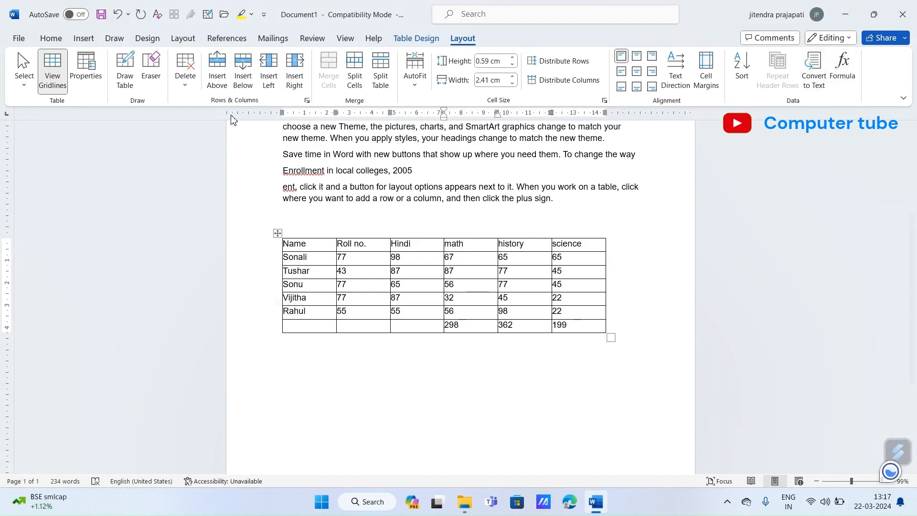
Review the available commands for inserting, designing and laying out tables, including the table insertion options
{"action": "left_click", "coordinate": [417, 42]}
{"action": "left_click", "coordinate": [84, 39]}
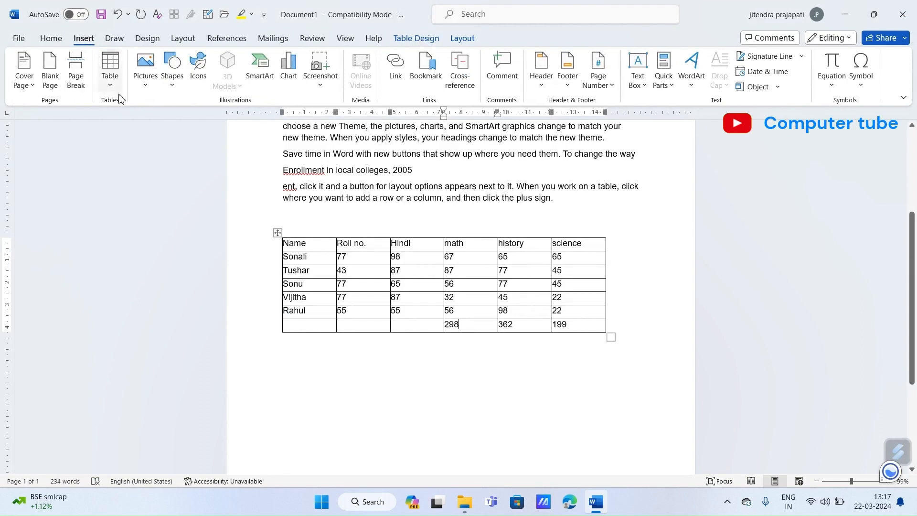
{"action": "left_click", "coordinate": [420, 38]}
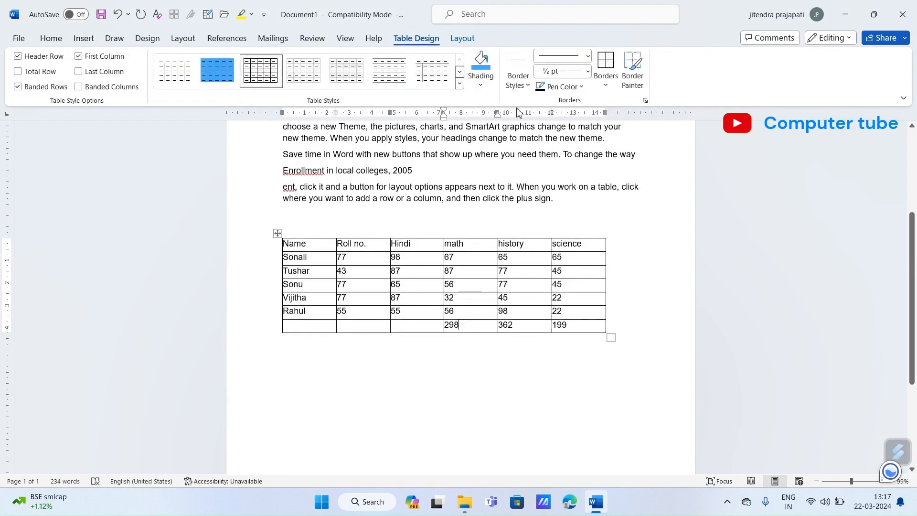
{"action": "left_click", "coordinate": [462, 38]}
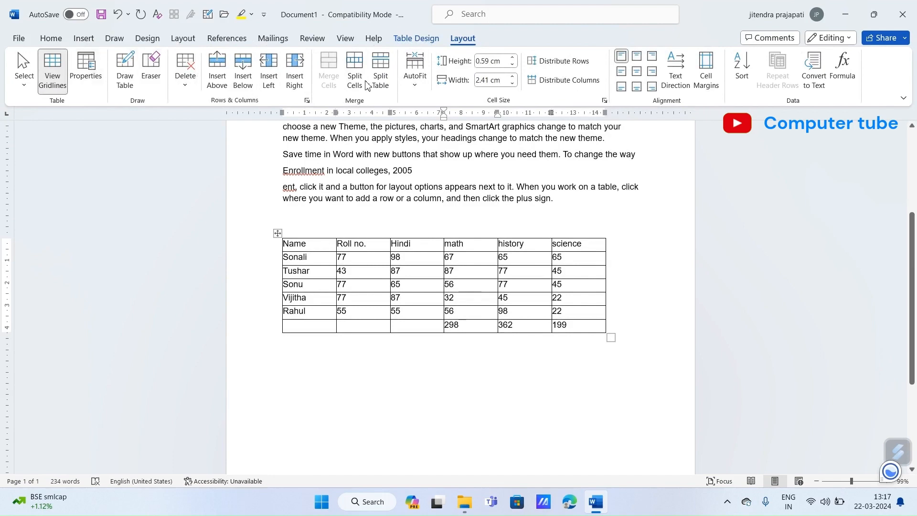
{"action": "left_click", "coordinate": [420, 38]}
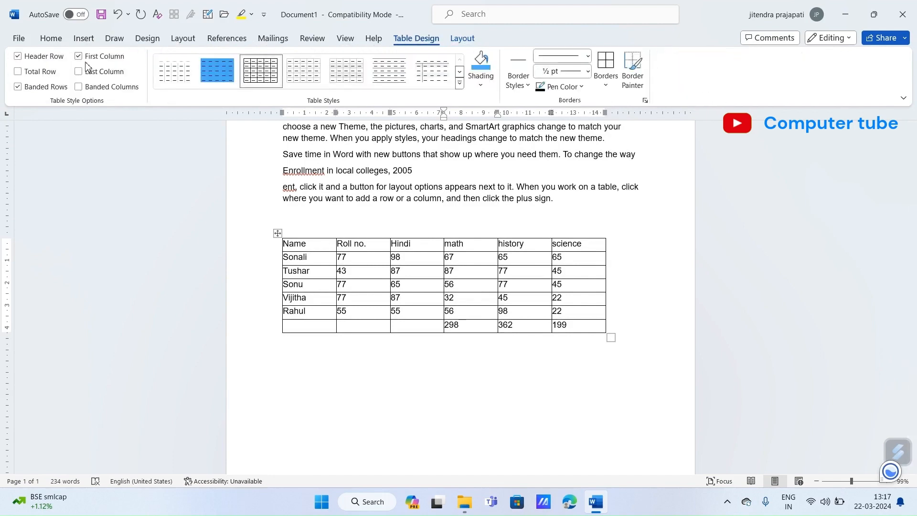
{"action": "left_click", "coordinate": [82, 40]}
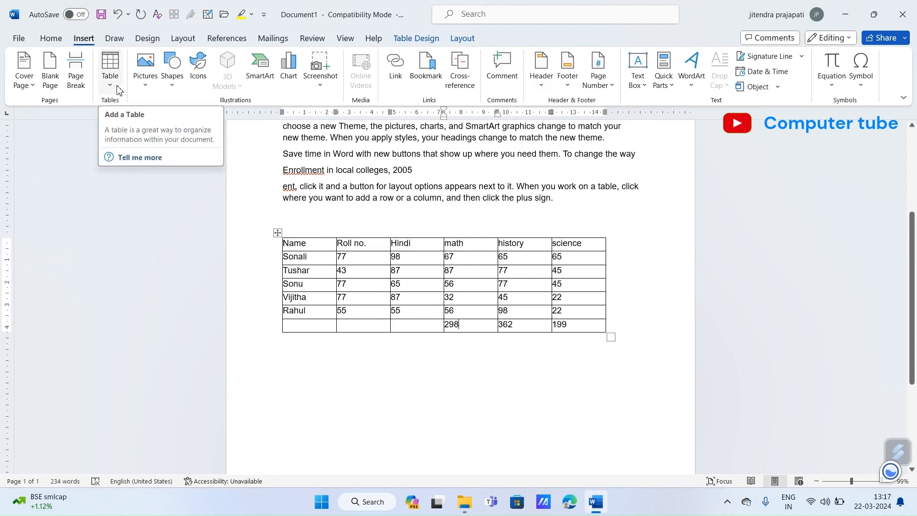
{"action": "left_click", "coordinate": [463, 41]}
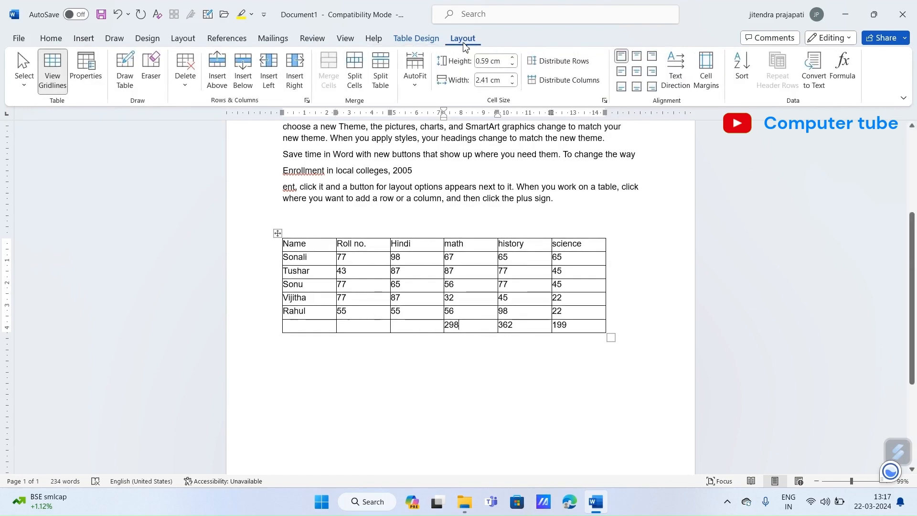
{"action": "left_click", "coordinate": [425, 41]}
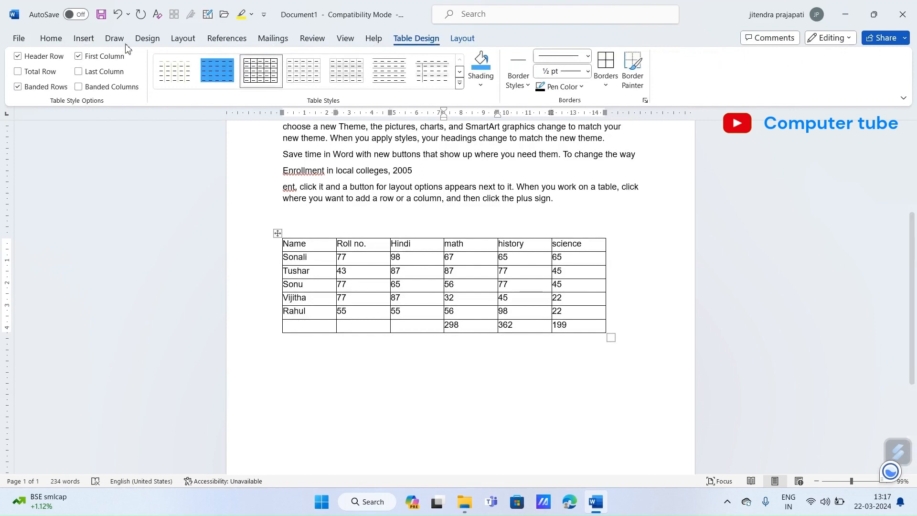
{"action": "left_click", "coordinate": [88, 43]}
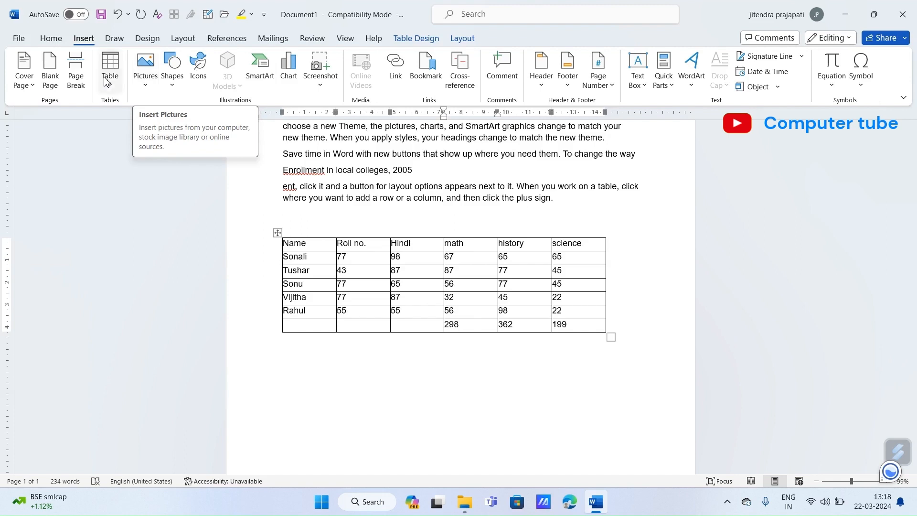
{"action": "mouse_move", "coordinate": [449, 240]}
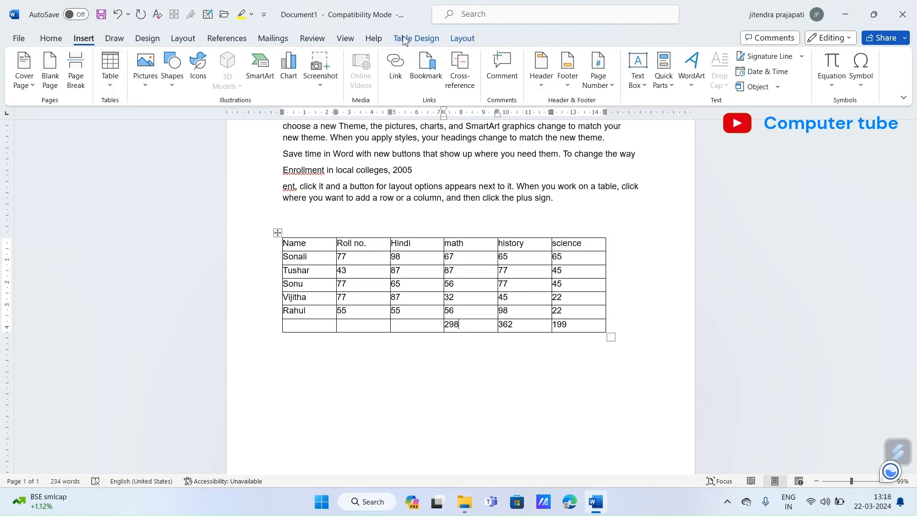
{"action": "left_click", "coordinate": [101, 77]}
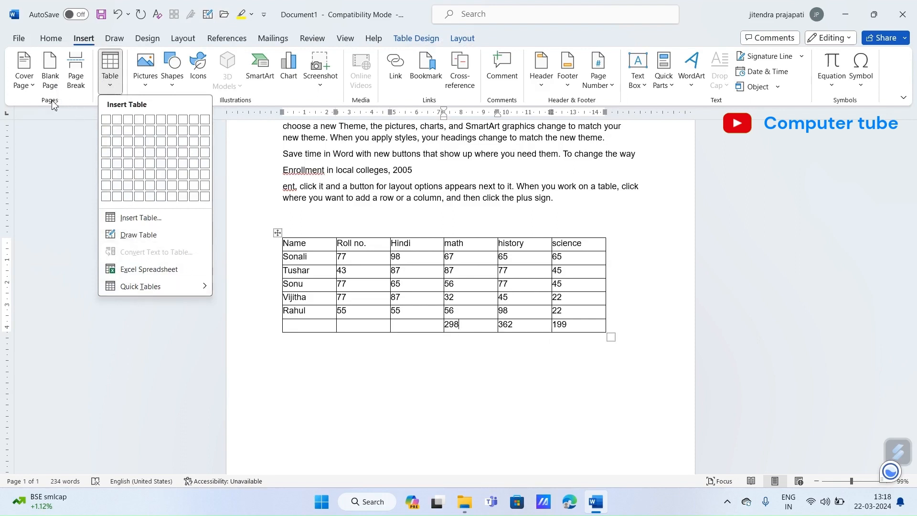
{"action": "left_click", "coordinate": [614, 209]}
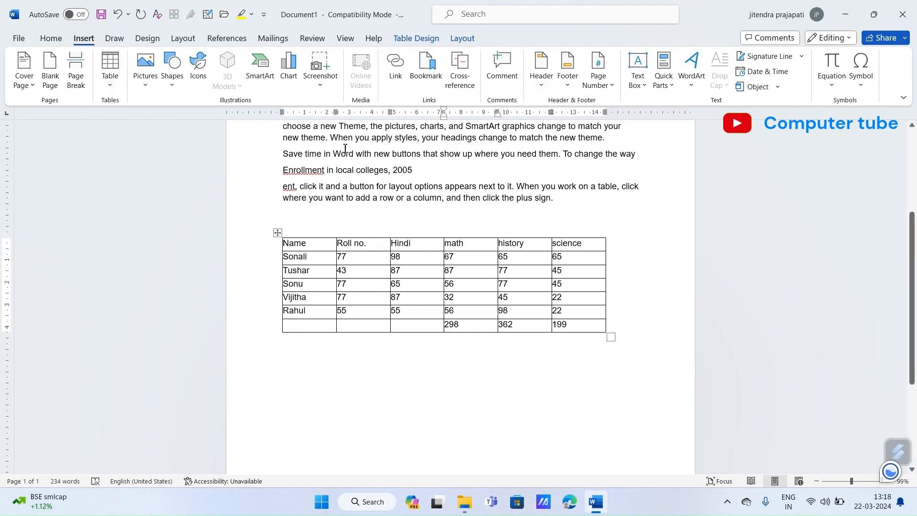